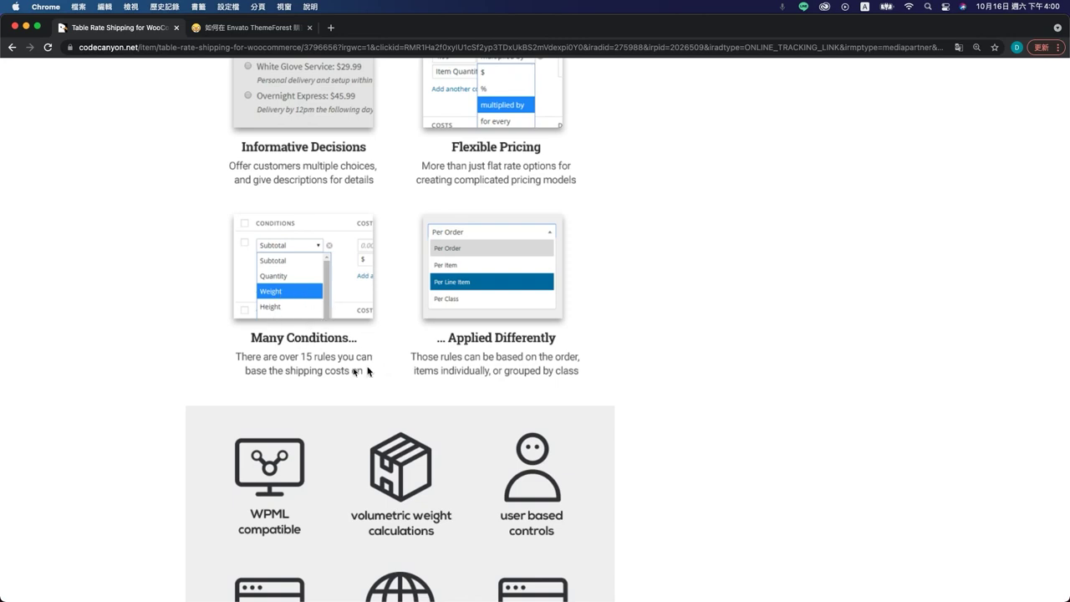
- Look through the plugin page's shipping features, compatible plugins, user reviews and feature list
scroll(407, 350, "down", 2)
scroll(407, 350, "down", 1)
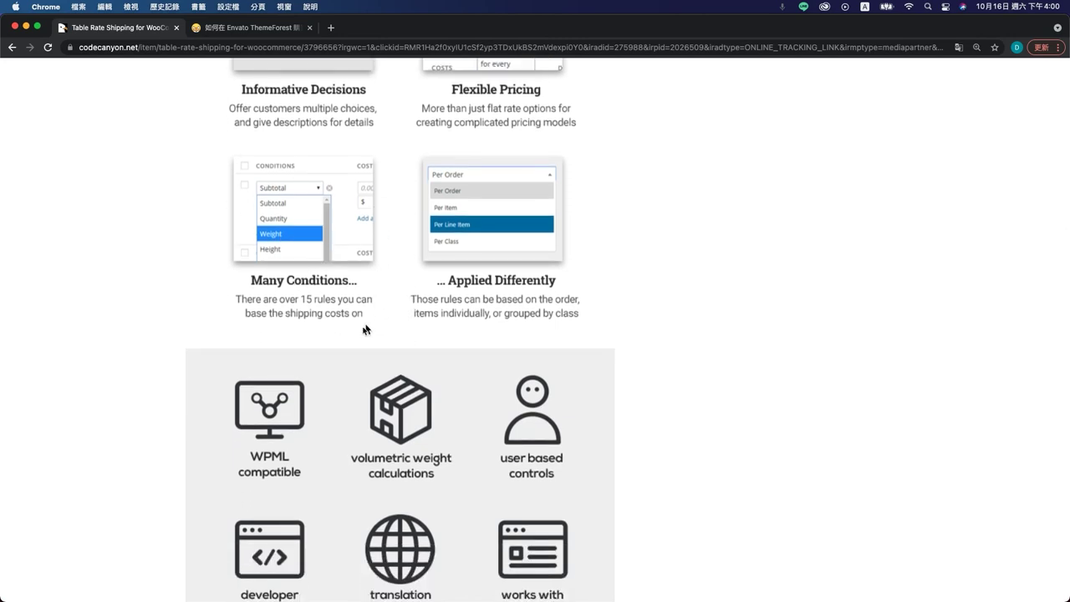
scroll(361, 374, "down", 10)
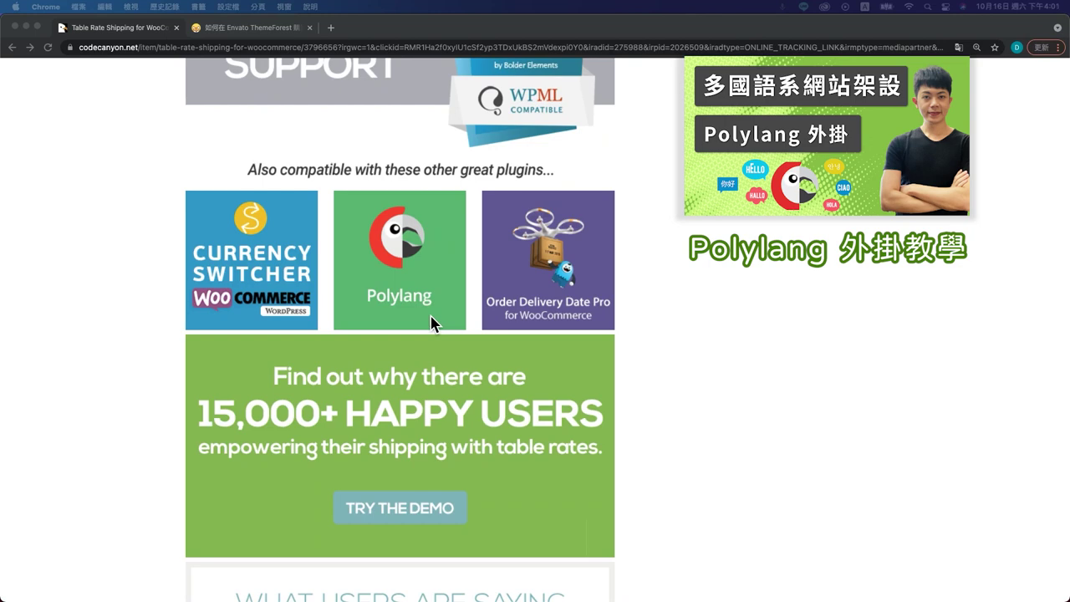
scroll(432, 323, "down", 12)
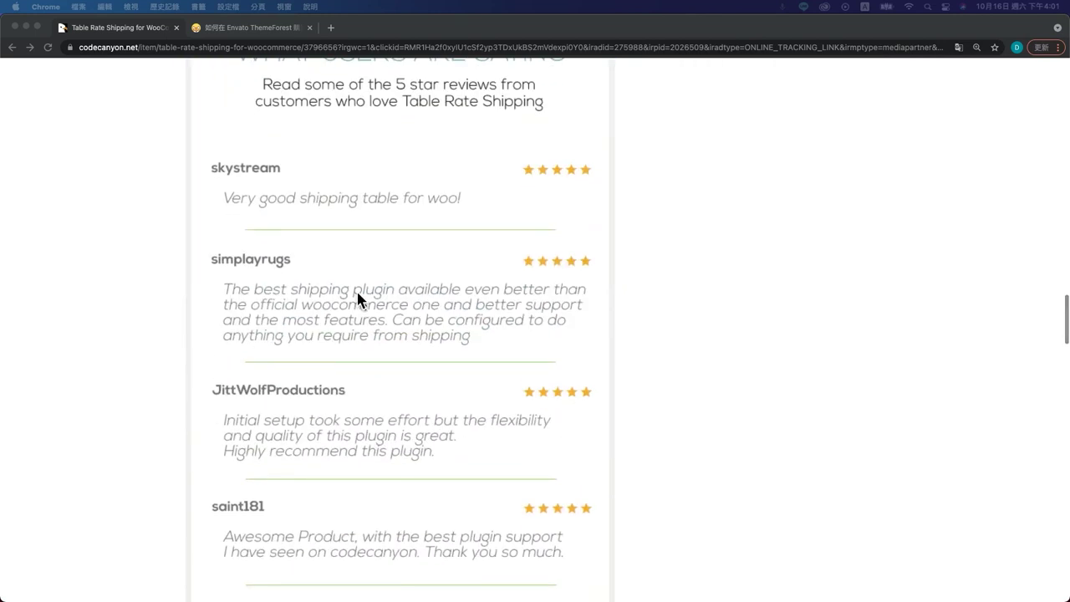
scroll(351, 404, "down", 4)
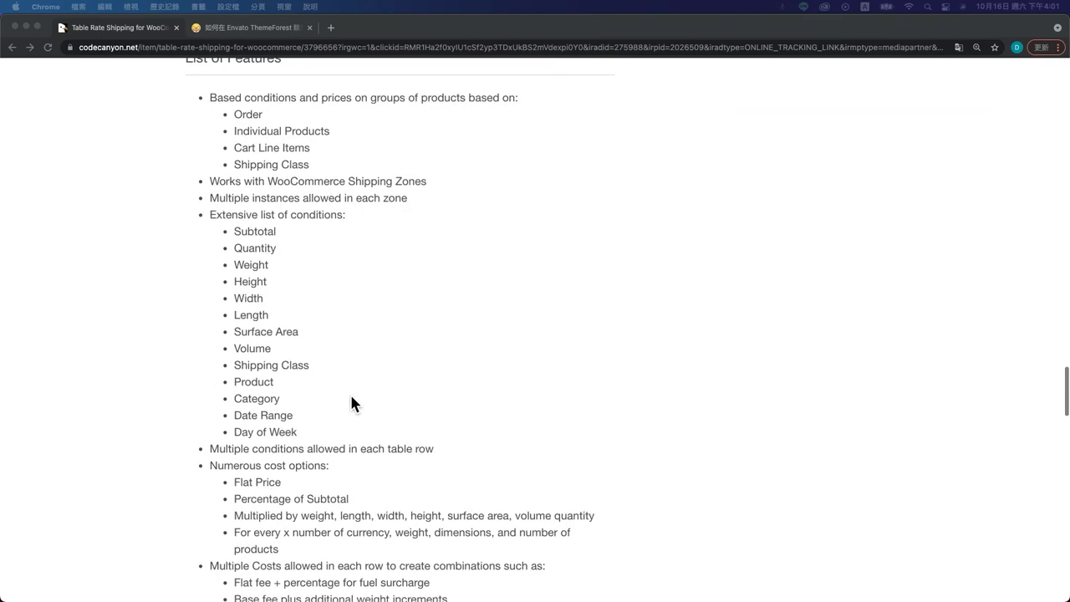
- Translate the plugin page into Traditional Chinese and read through its list of features
scroll(334, 385, "up", 1)
right_click(529, 276)
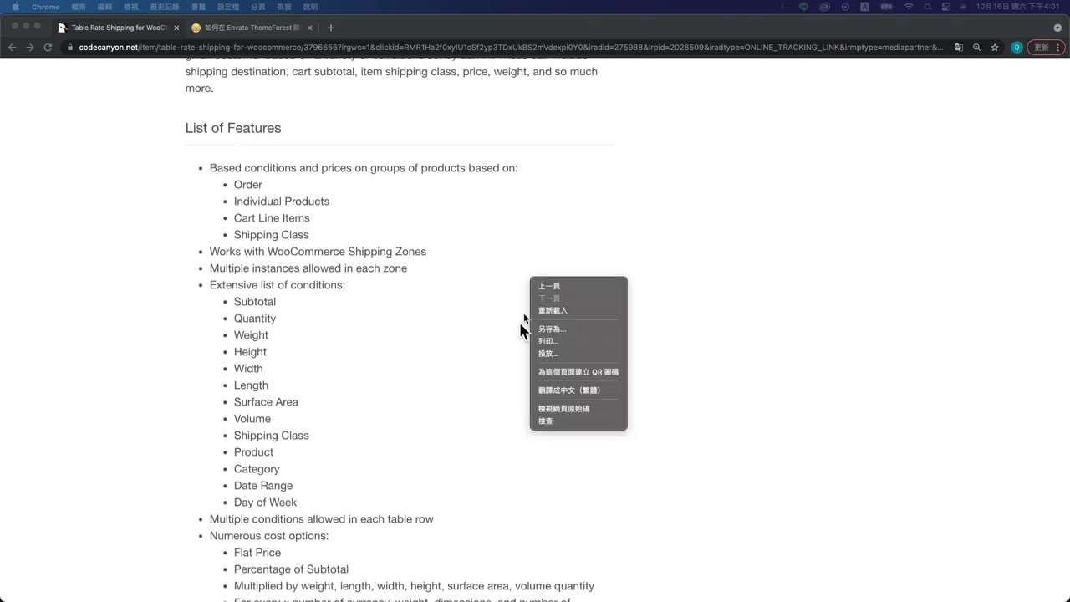
left_click(576, 389)
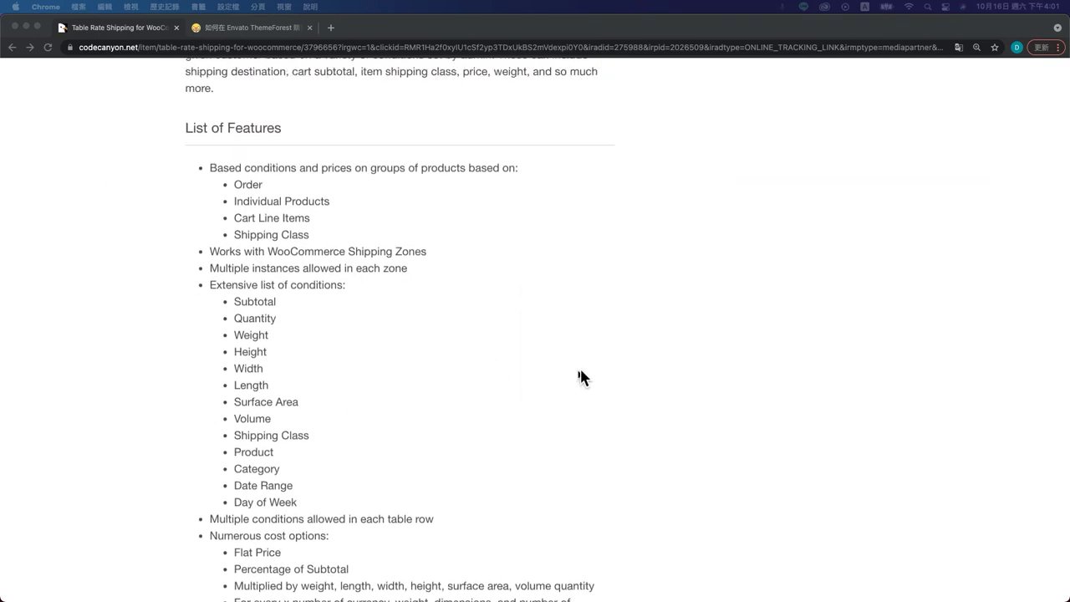
scroll(376, 293, "down", 1)
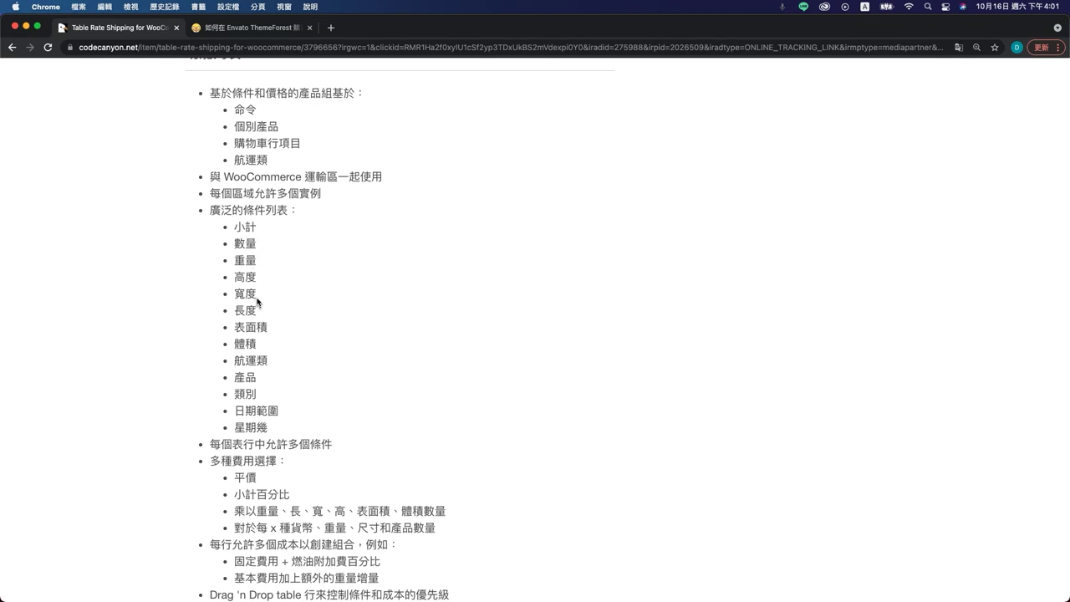
scroll(262, 401, "down", 1)
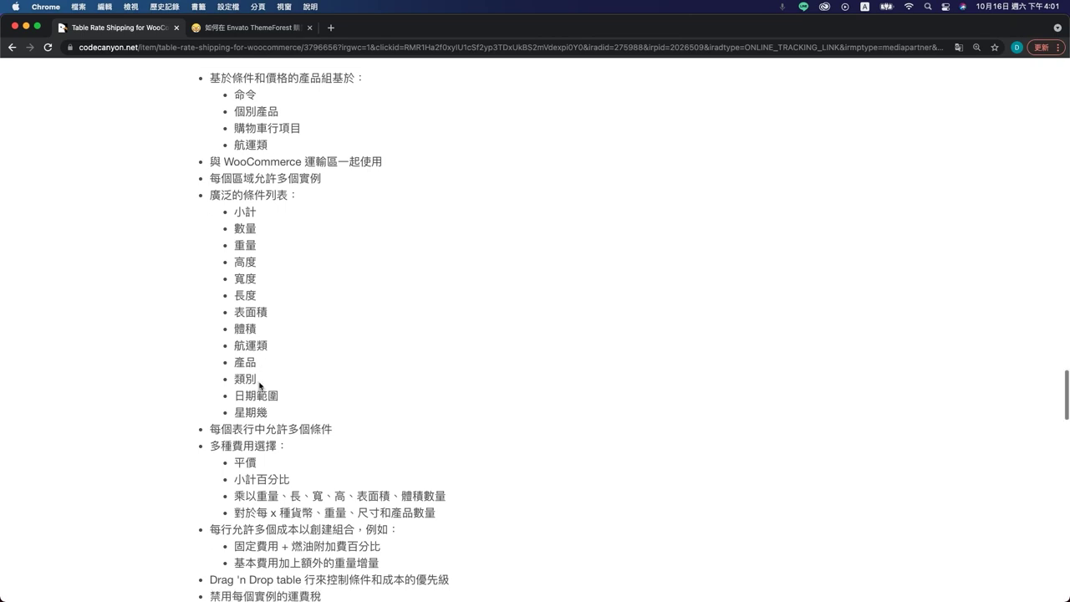
scroll(318, 406, "down", 4)
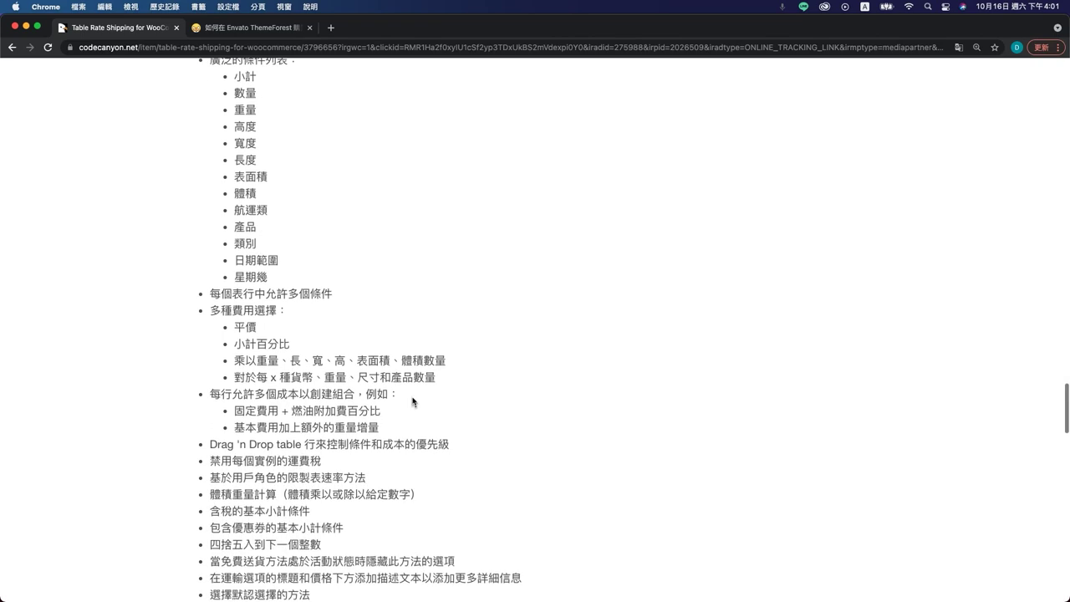
scroll(413, 401, "down", 4)
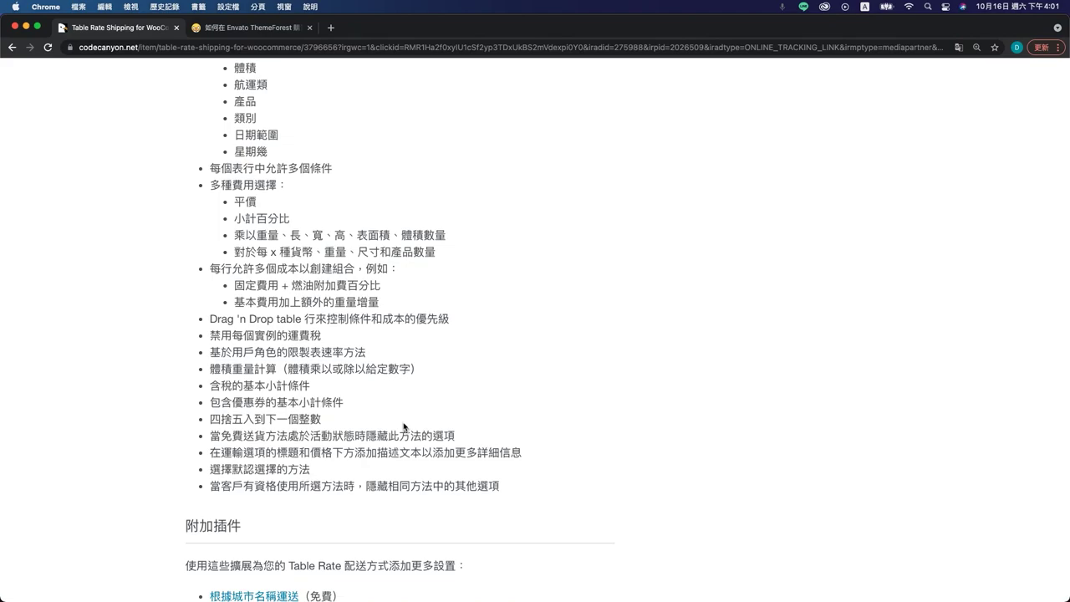
scroll(403, 426, "down", 5)
- Add Table Rate Shipping for WooCommerce to the cart without extended support and proceed to checkout
scroll(403, 427, "up", 15)
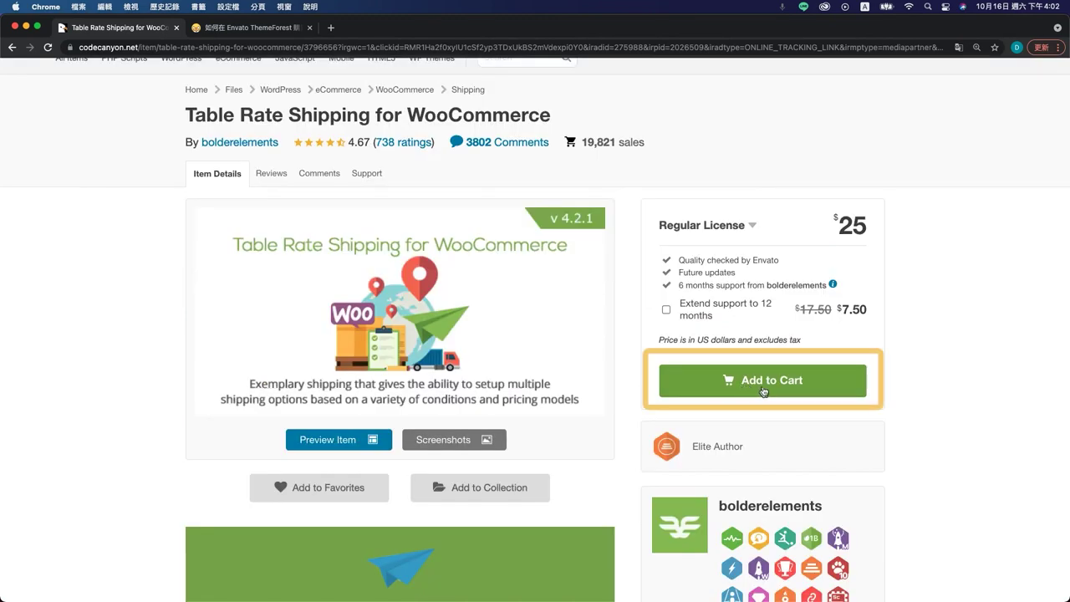
left_click(762, 390)
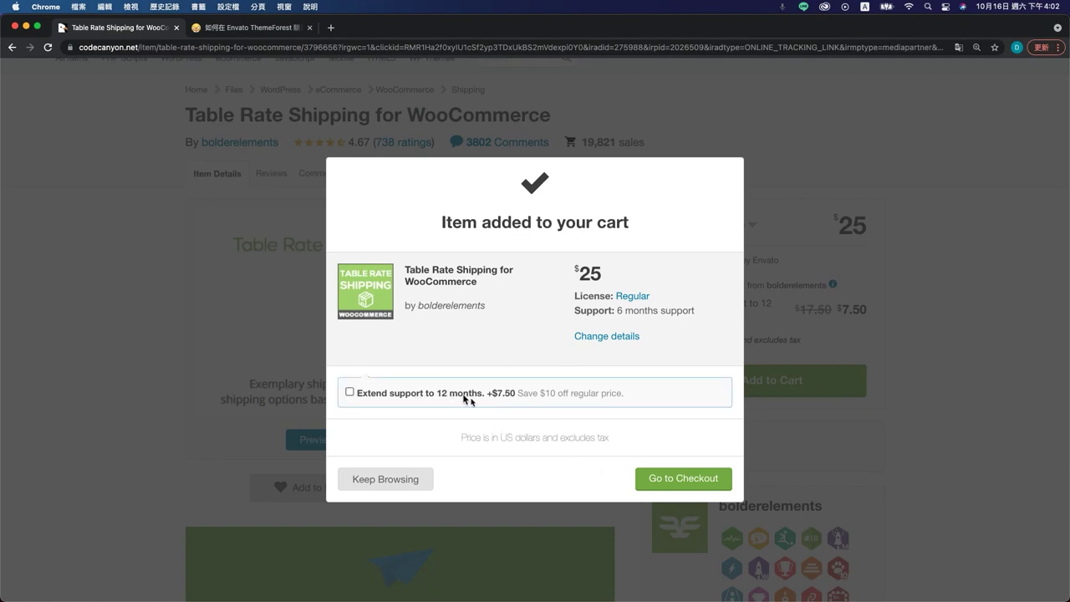
left_click(663, 483)
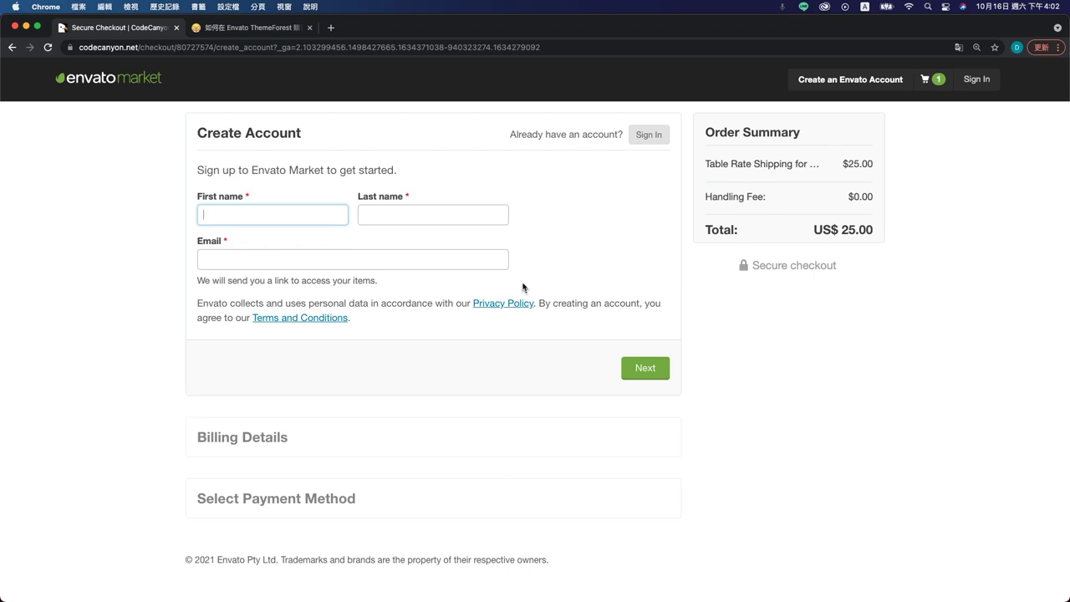
left_click(144, 370)
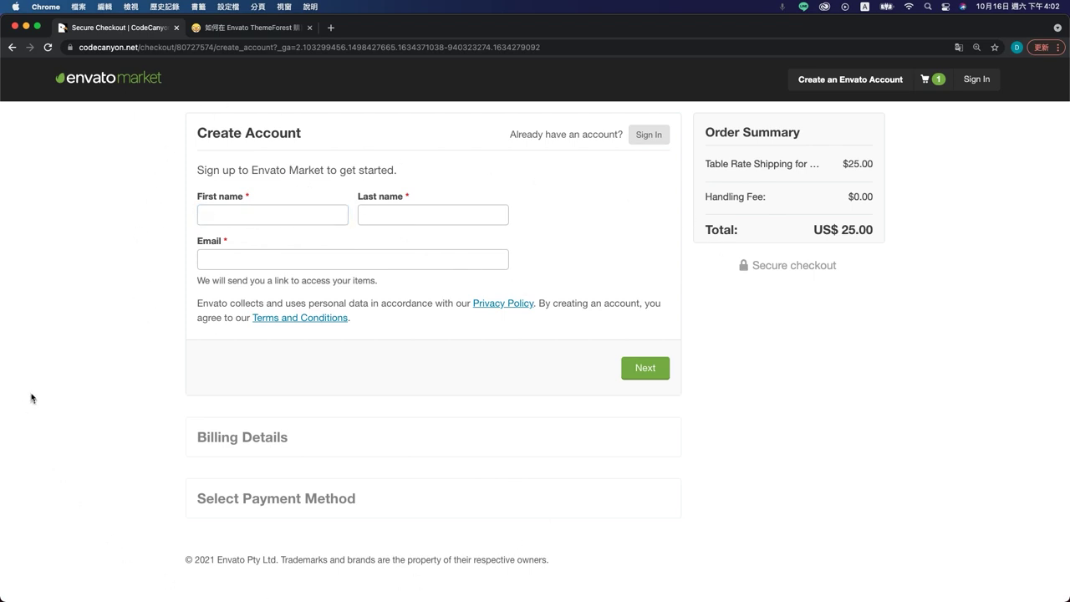
- Switch to the Envato ThemeForest tutorial article and jump to its chapter "3. 購買流程"
left_click(234, 28)
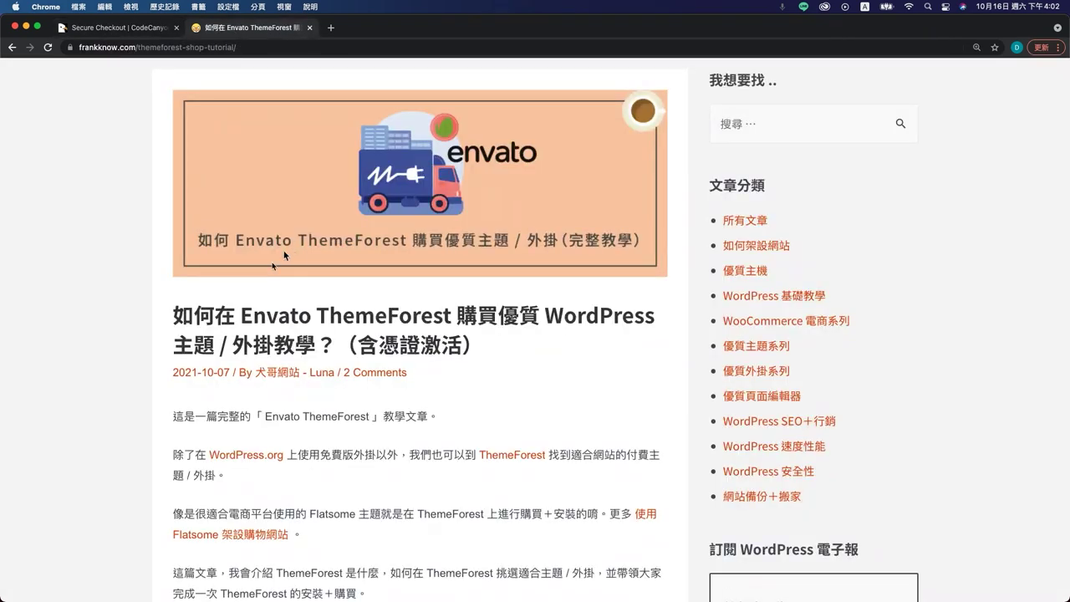
left_click_drag(184, 308, 490, 342)
left_click(490, 352)
left_click(242, 50)
left_click(99, 365)
scroll(158, 337, "down", 7)
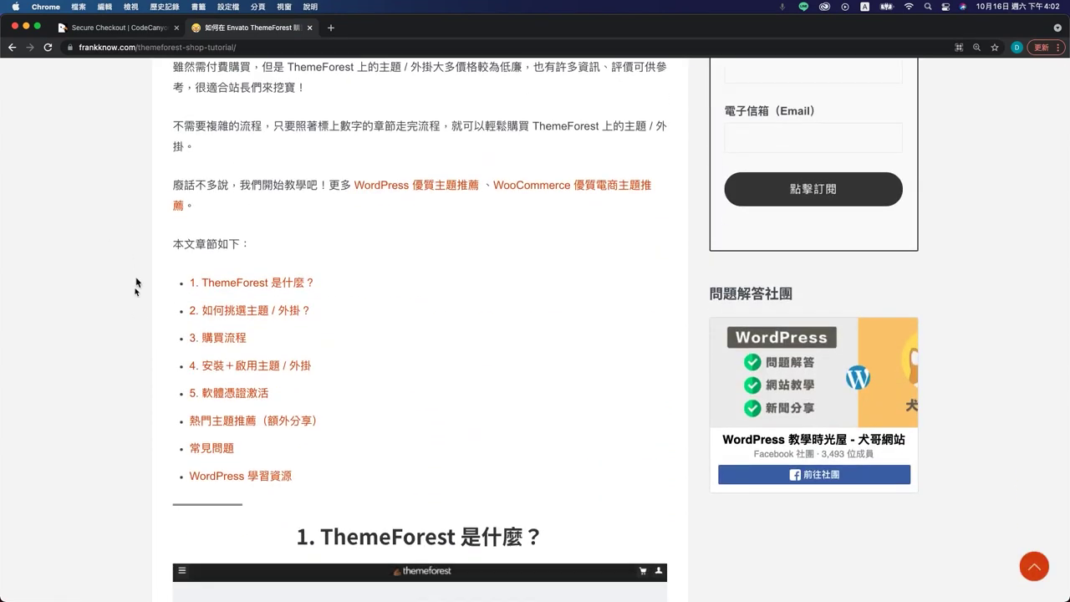
left_click(216, 338)
- Open the 外交部 name-translation link from the article's account creation instructions, and return to the article
scroll(160, 382, "down", 3)
scroll(163, 380, "down", 2)
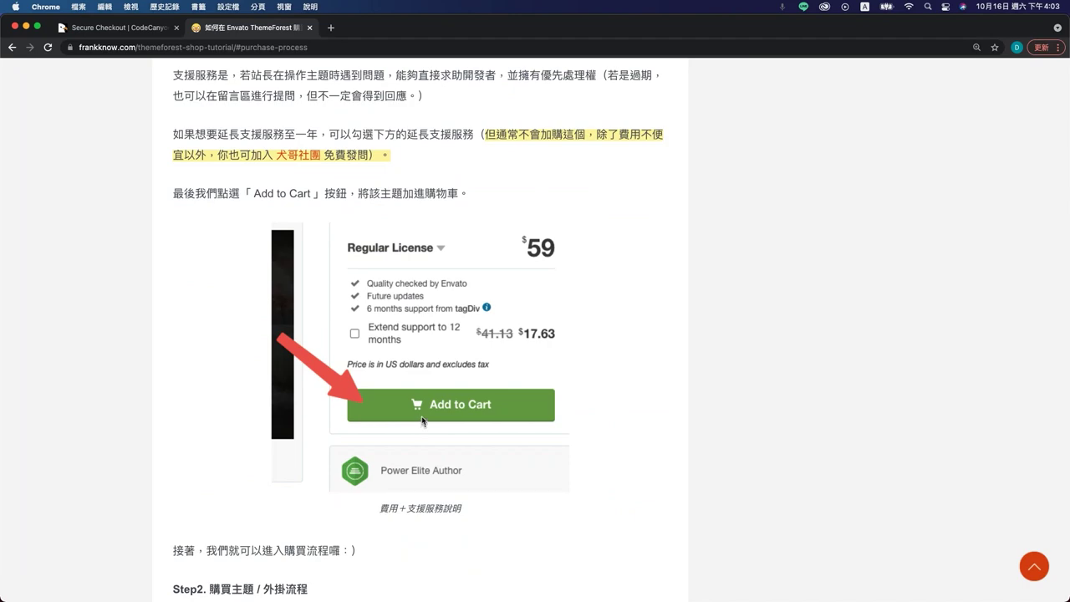
scroll(385, 467, "down", 6)
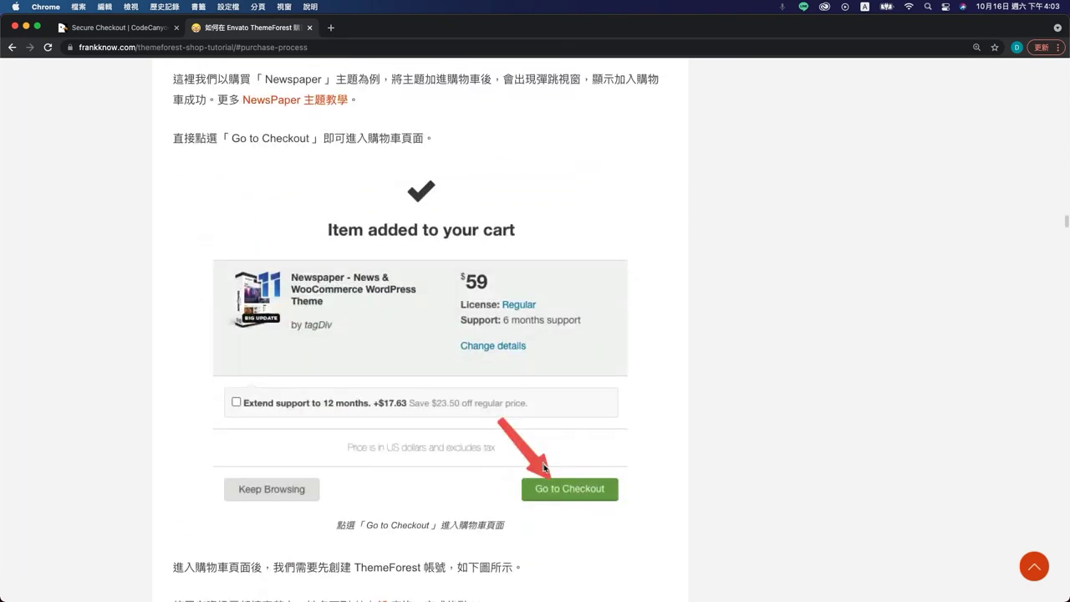
scroll(505, 493, "down", 5)
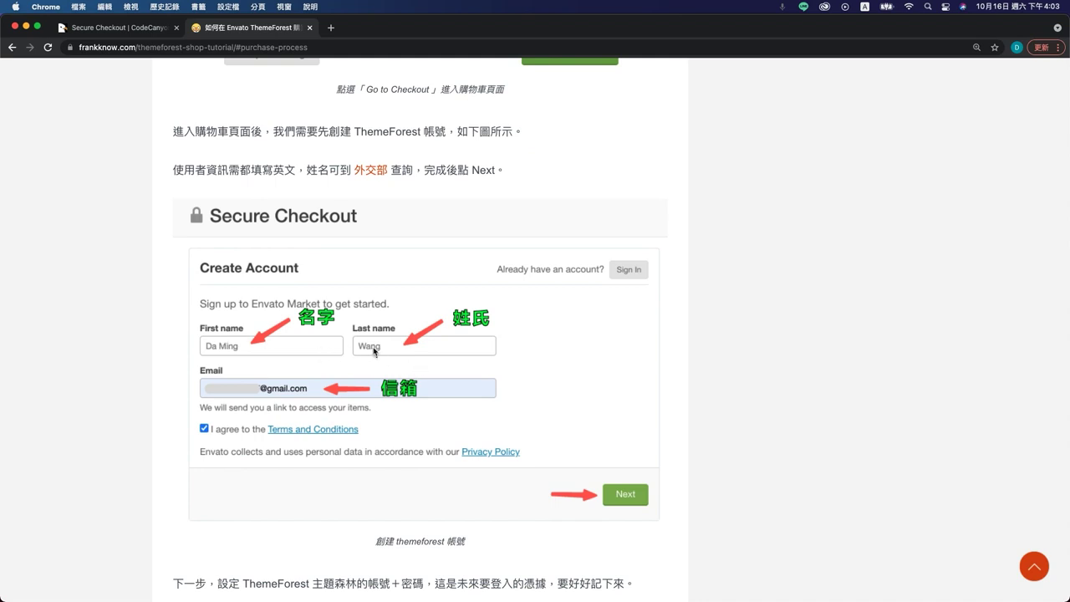
scroll(335, 339, "up", 1)
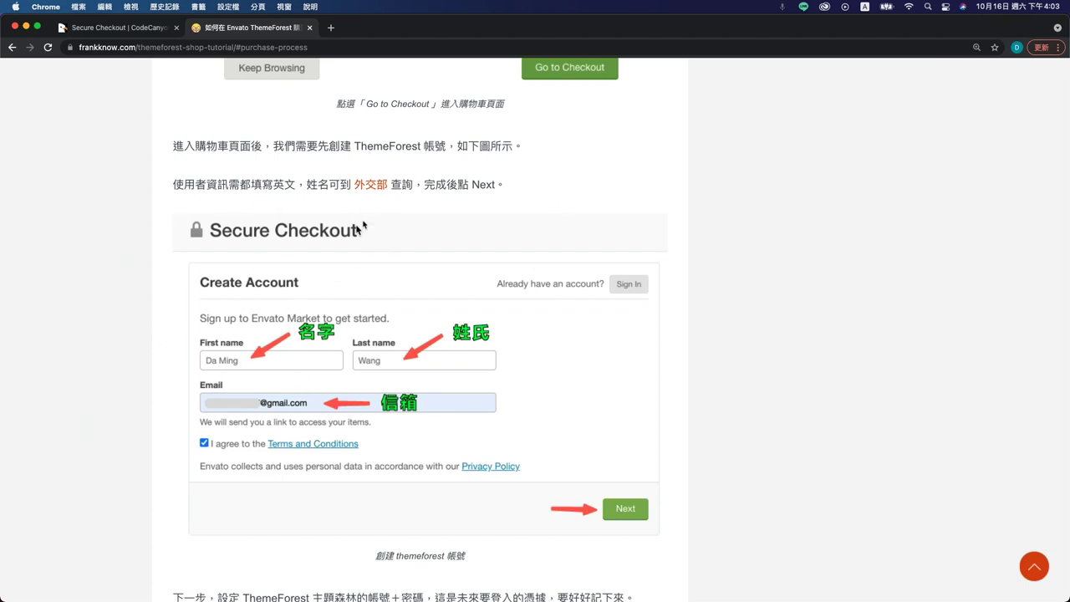
left_click(373, 185)
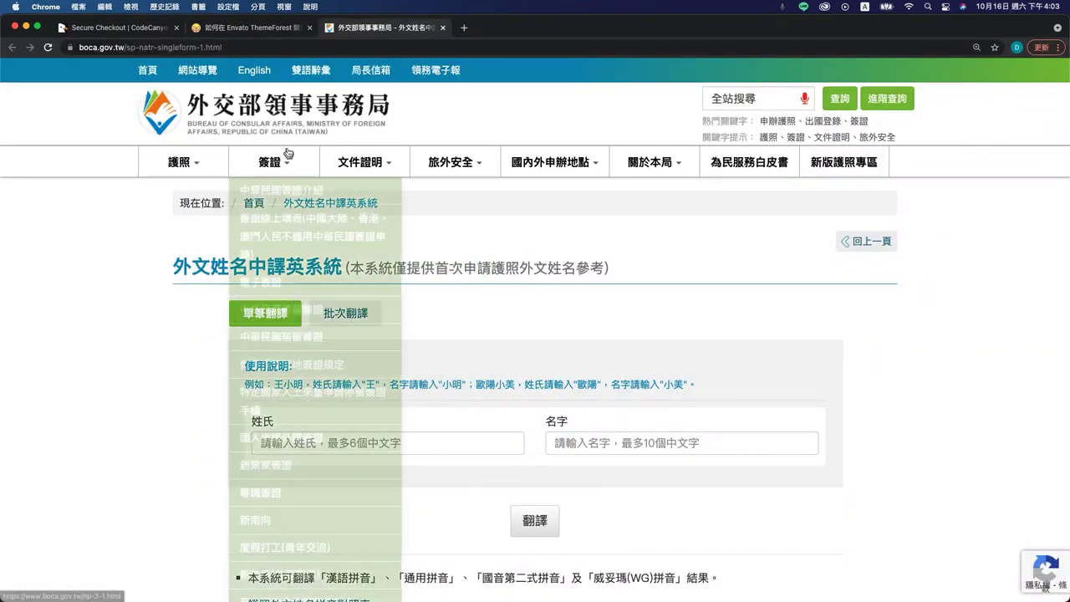
left_click(269, 30)
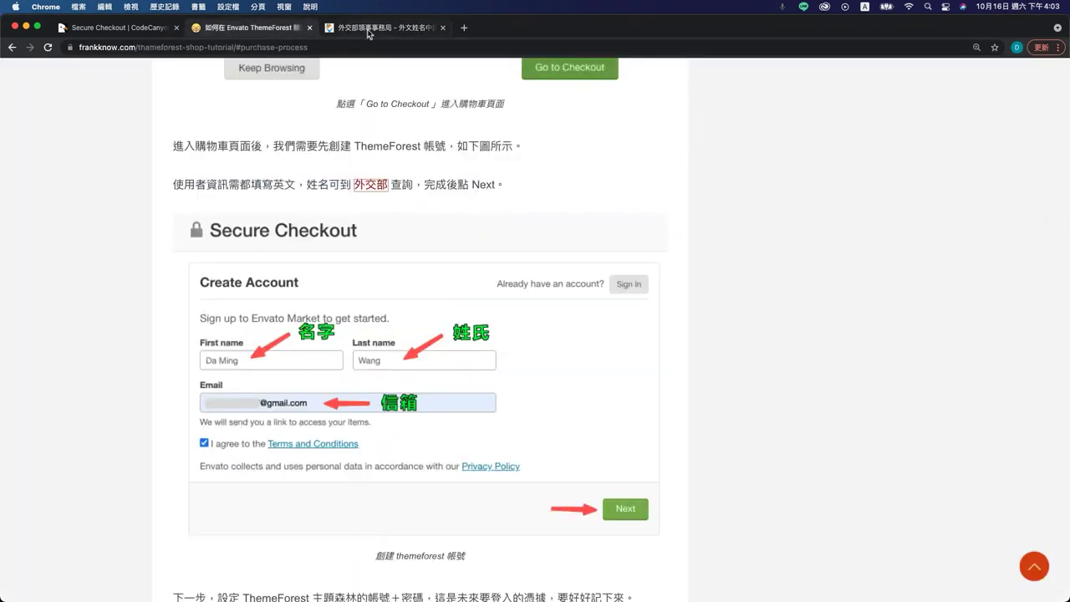
- Read the article's instructions for choosing a username and password, filling in billing details and making the payment
scroll(222, 469, "down", 5)
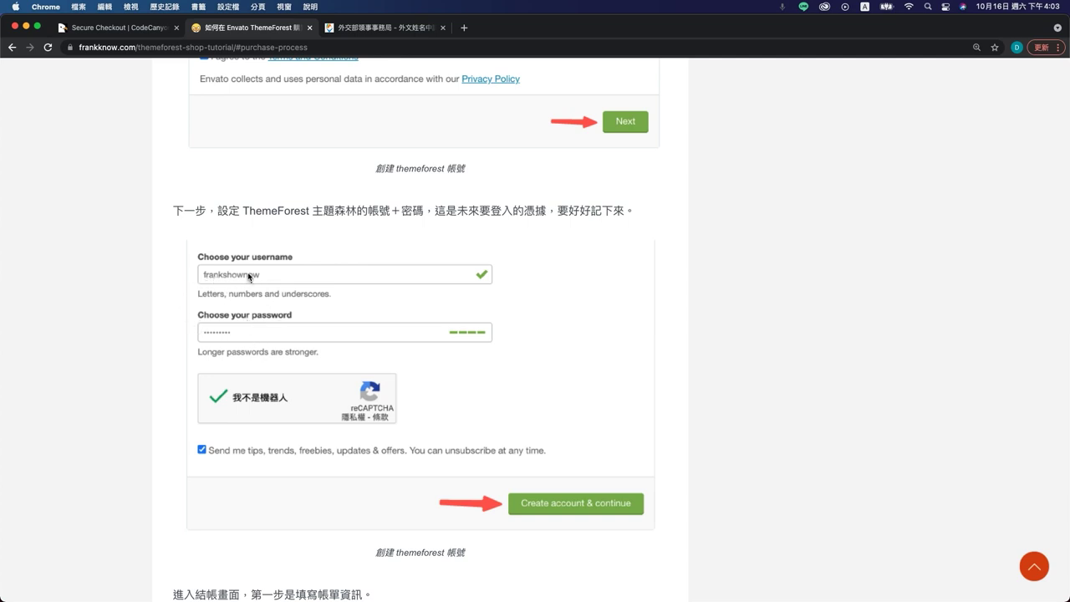
scroll(393, 381, "down", 3)
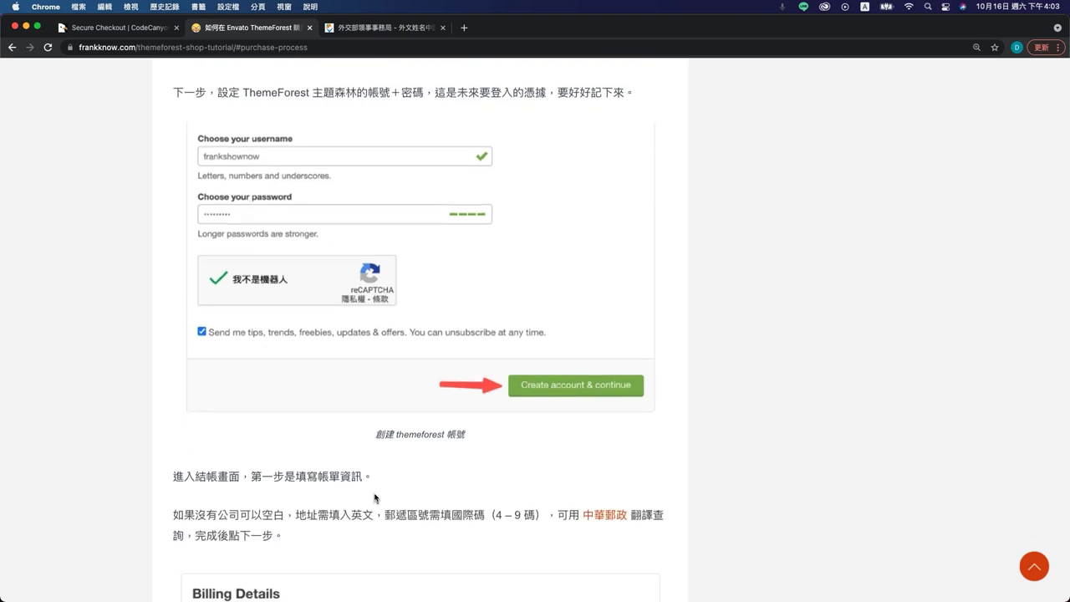
scroll(375, 498, "down", 5)
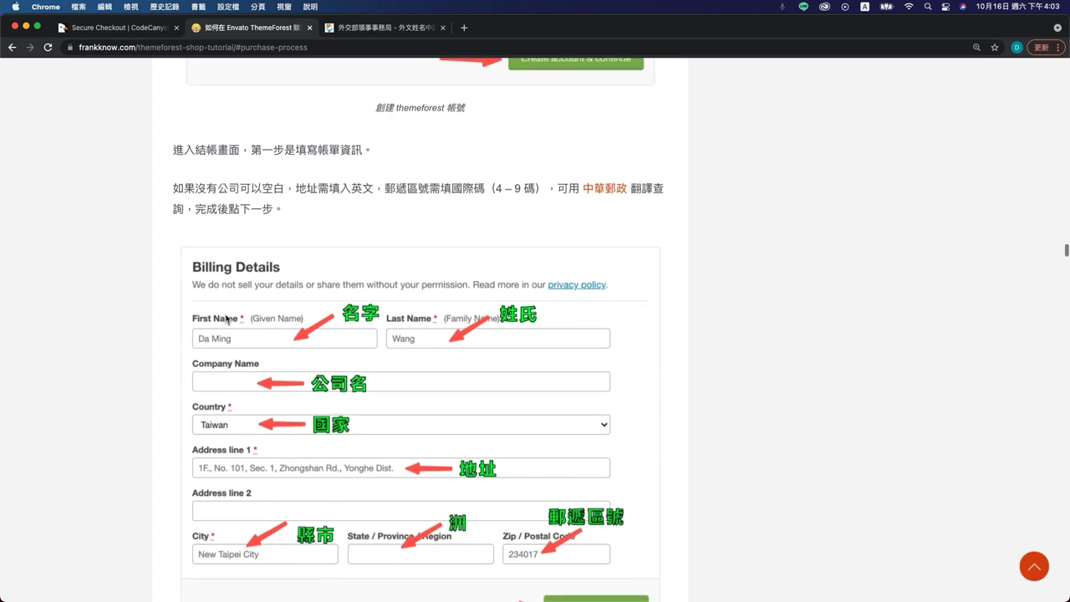
scroll(228, 317, "down", 1)
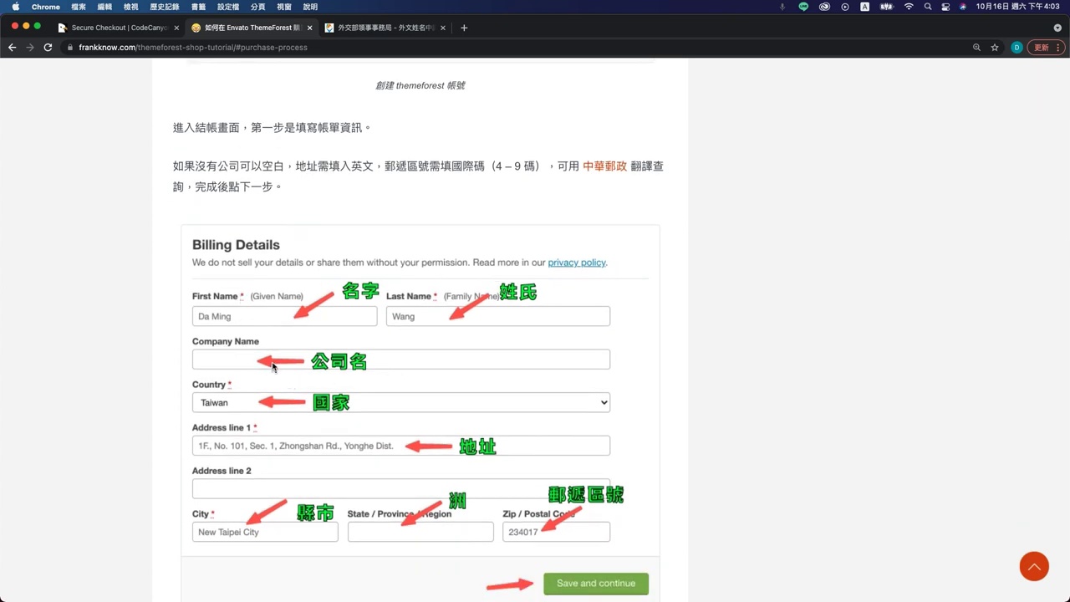
scroll(273, 367, "down", 1)
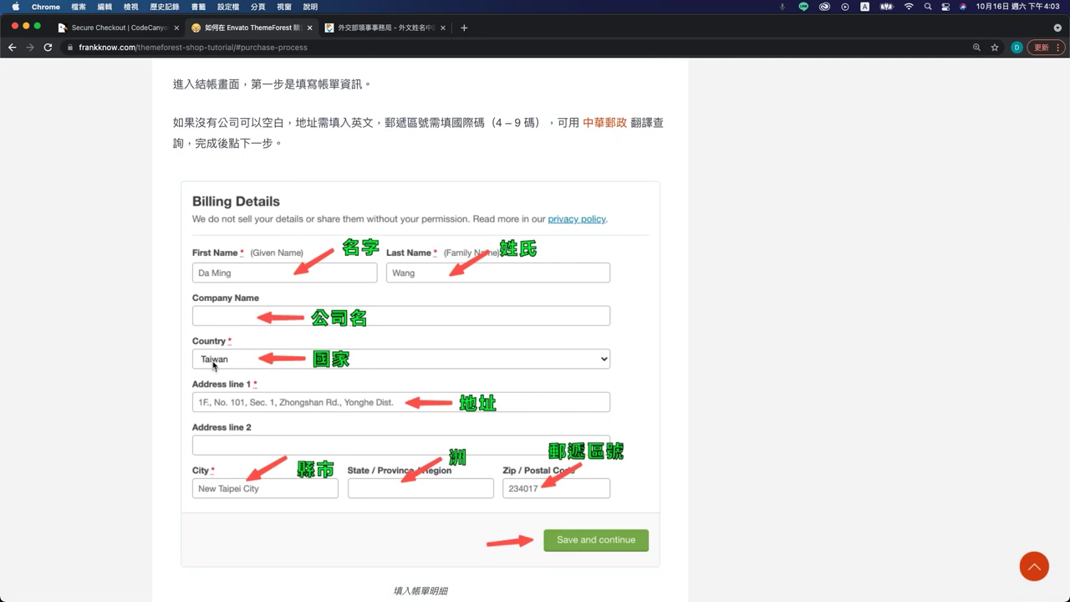
scroll(320, 443, "down", 1)
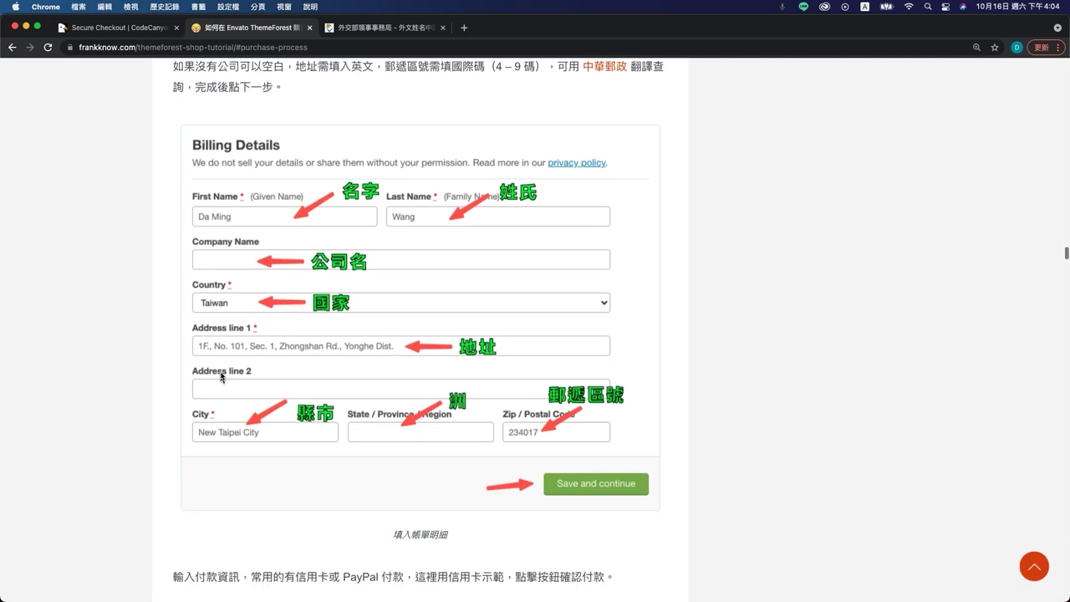
scroll(311, 365, "down", 1)
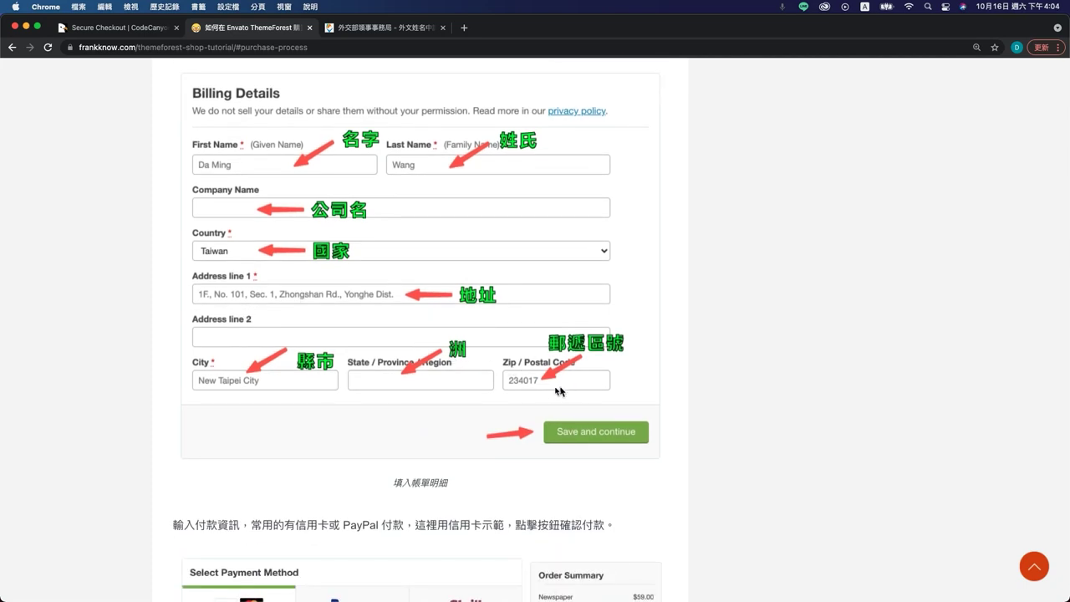
scroll(441, 459, "down", 2)
scroll(440, 460, "down", 1)
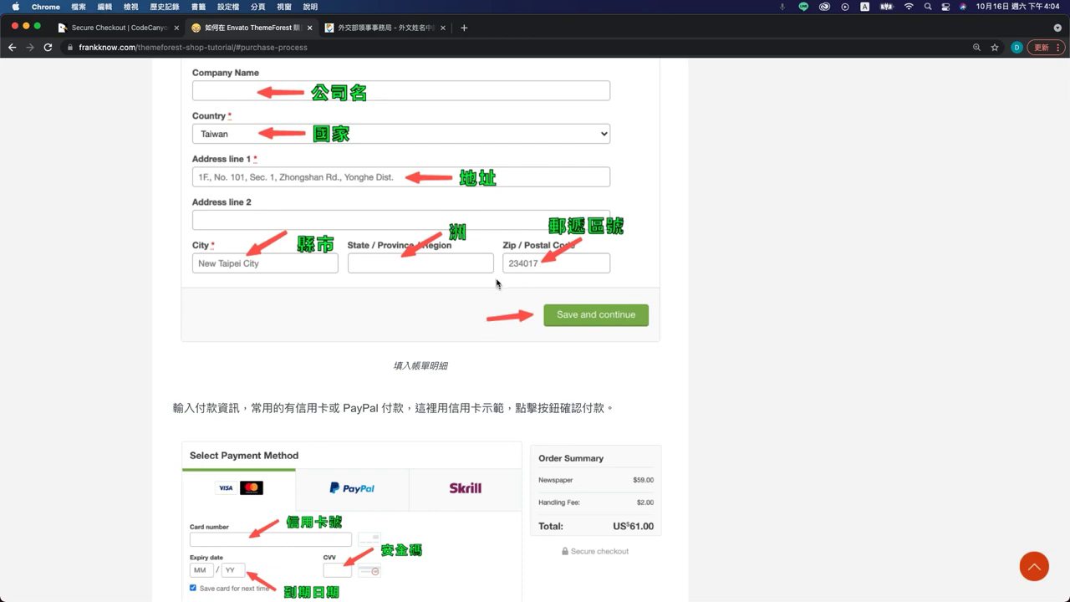
scroll(497, 283, "down", 5)
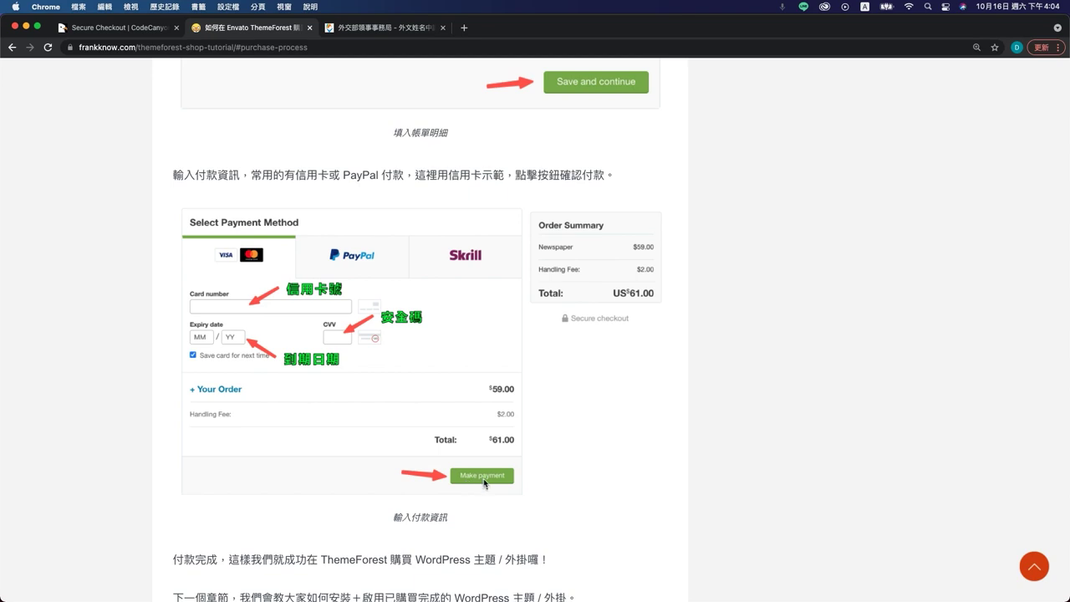
scroll(481, 484, "down", 4)
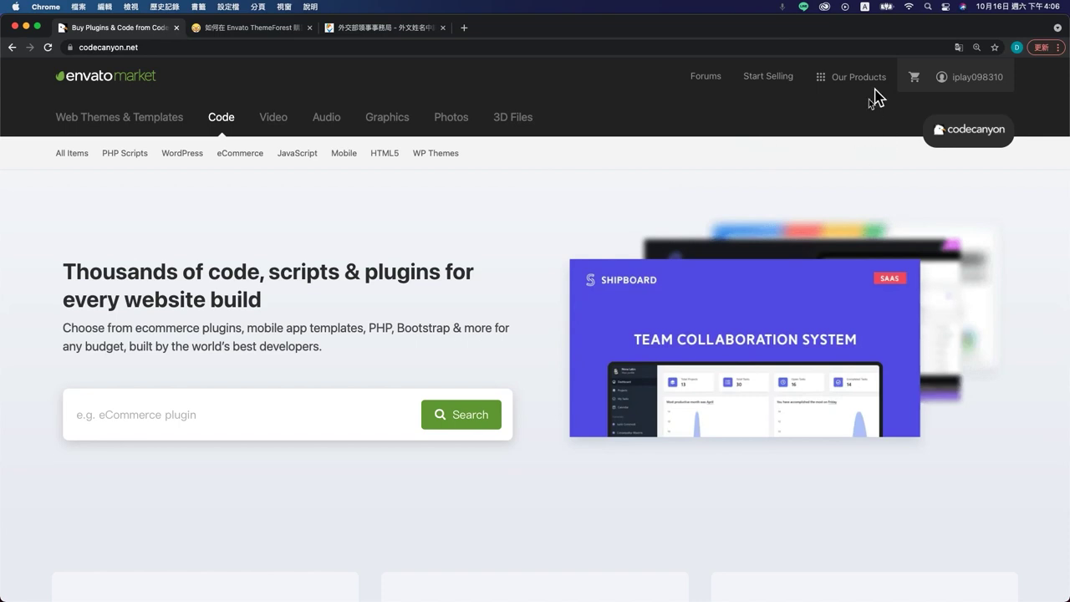
- Open the signed-in CodeCanyon account's Downloads page and show the purchased Table Rate Shipping for WooCommerce item
mouse_move(959, 79)
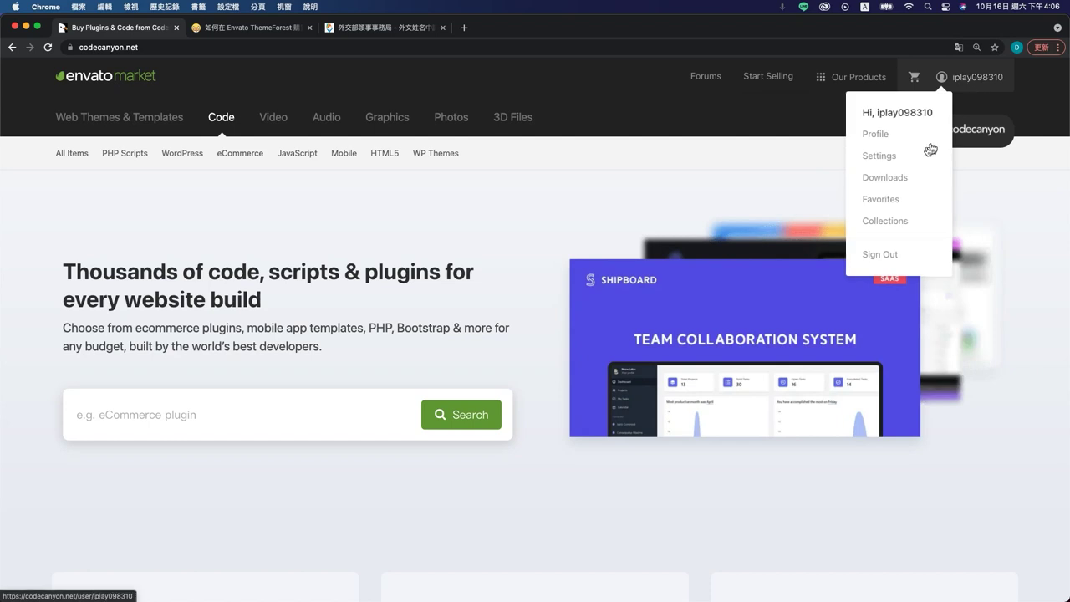
left_click(909, 183)
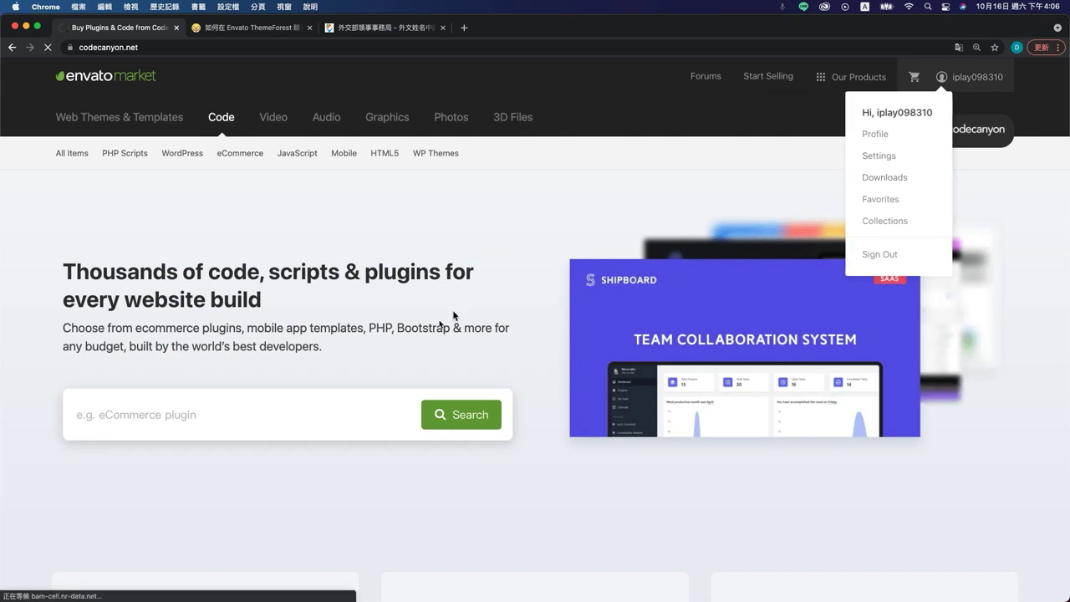
scroll(394, 412, "down", 1)
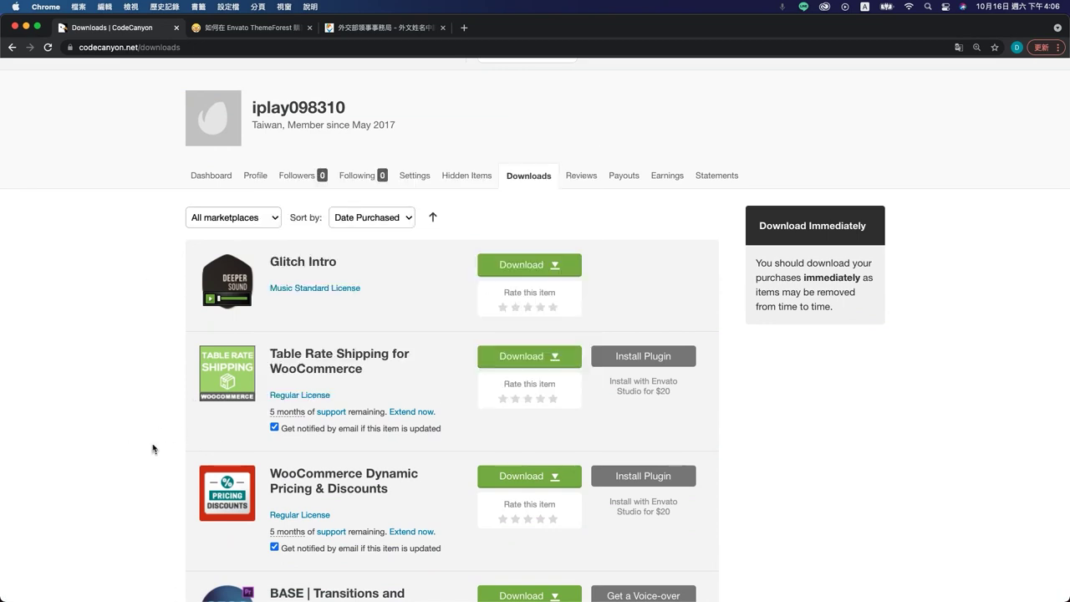
- Download the installable WordPress file only for the purchased Table Rate Shipping for WooCommerce item
scroll(153, 449, "down", 2)
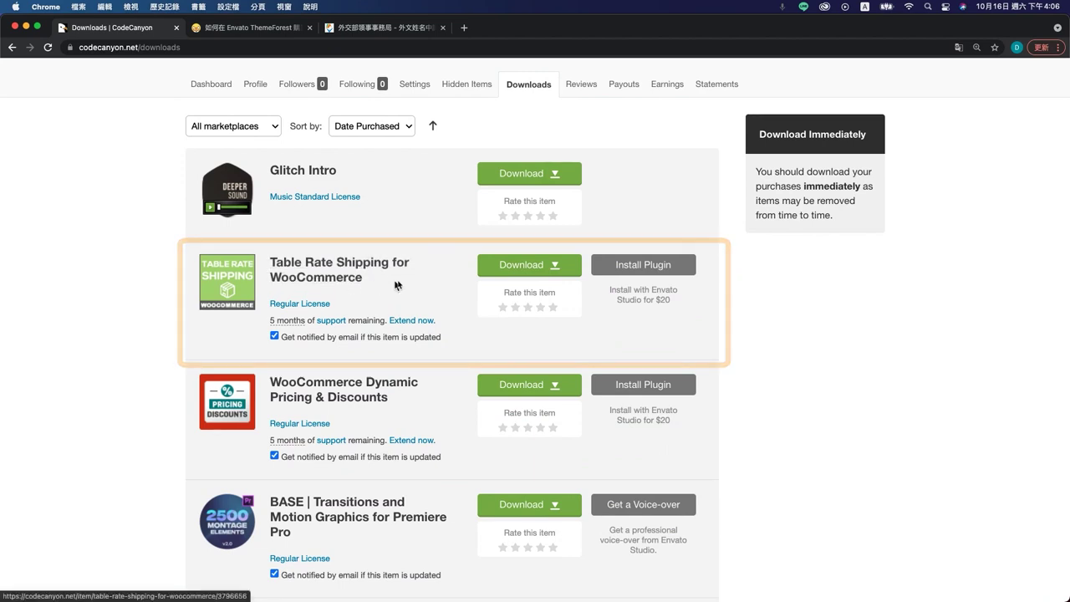
mouse_move(215, 281)
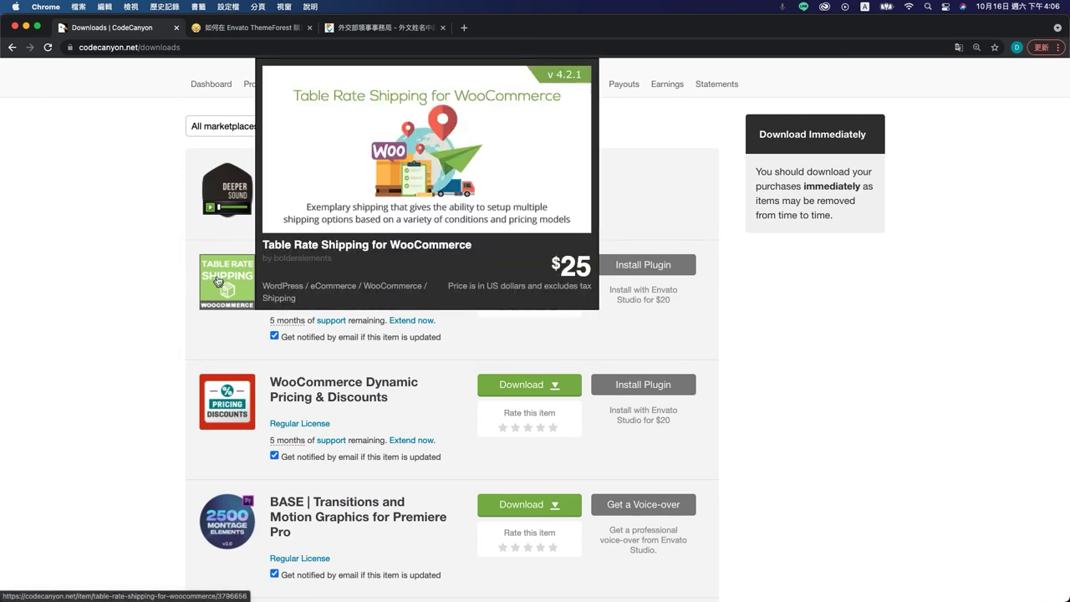
left_click(524, 269)
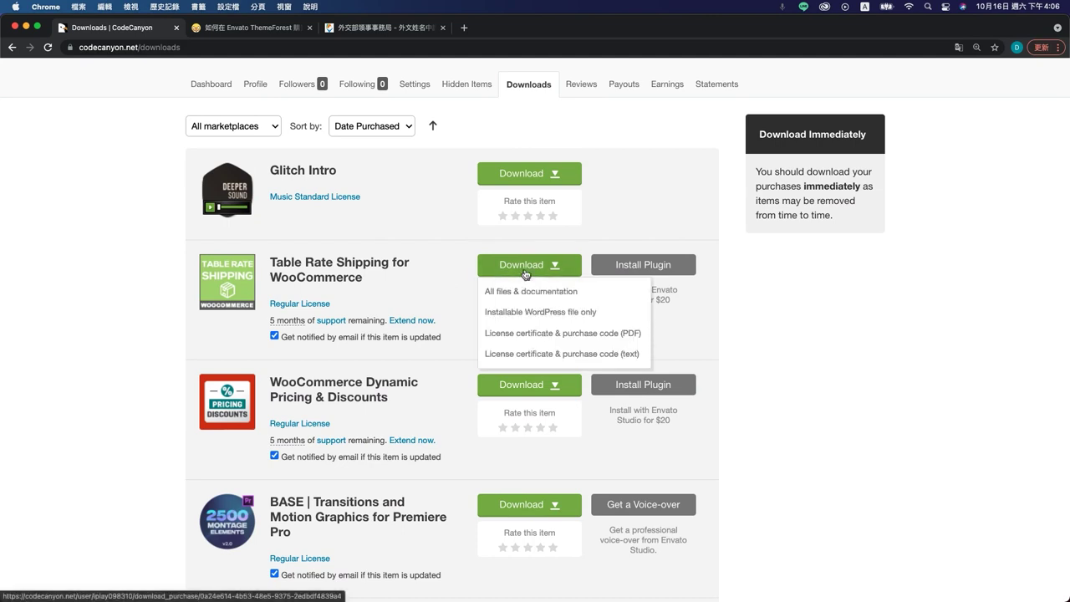
left_click(554, 316)
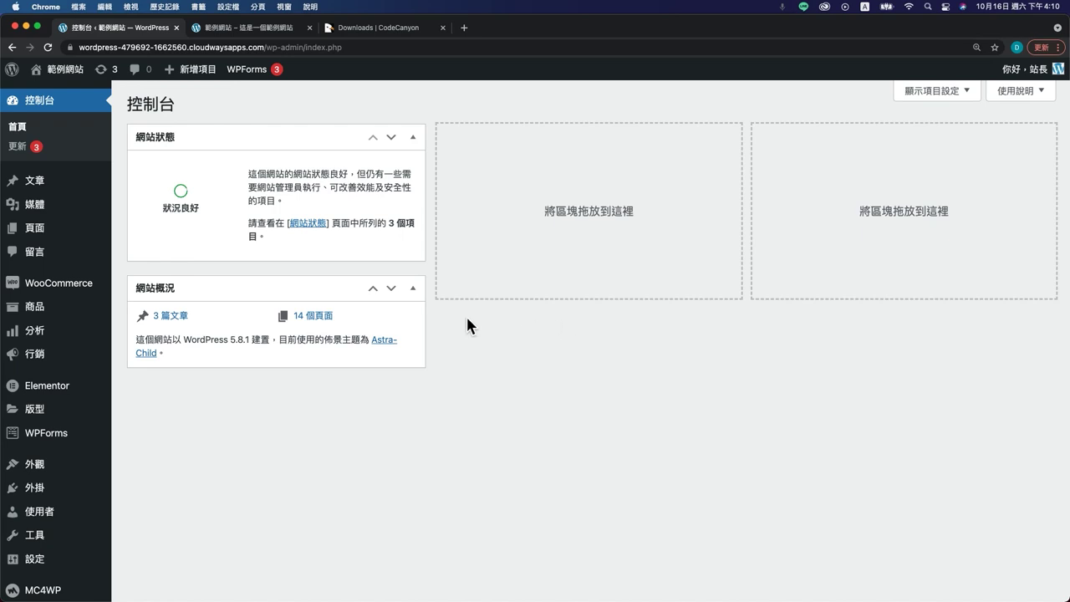
- In the WordPress admin, go to the add-plugins page and show the form for uploading a plugin ZIP file
scroll(466, 314, "down", 1)
mouse_move(36, 454)
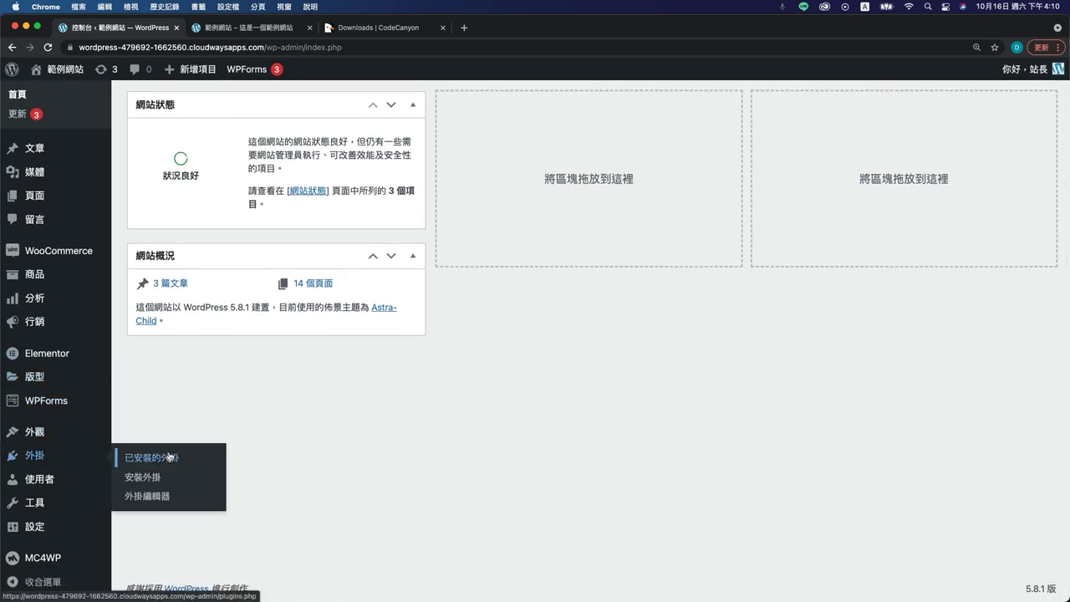
left_click(144, 476)
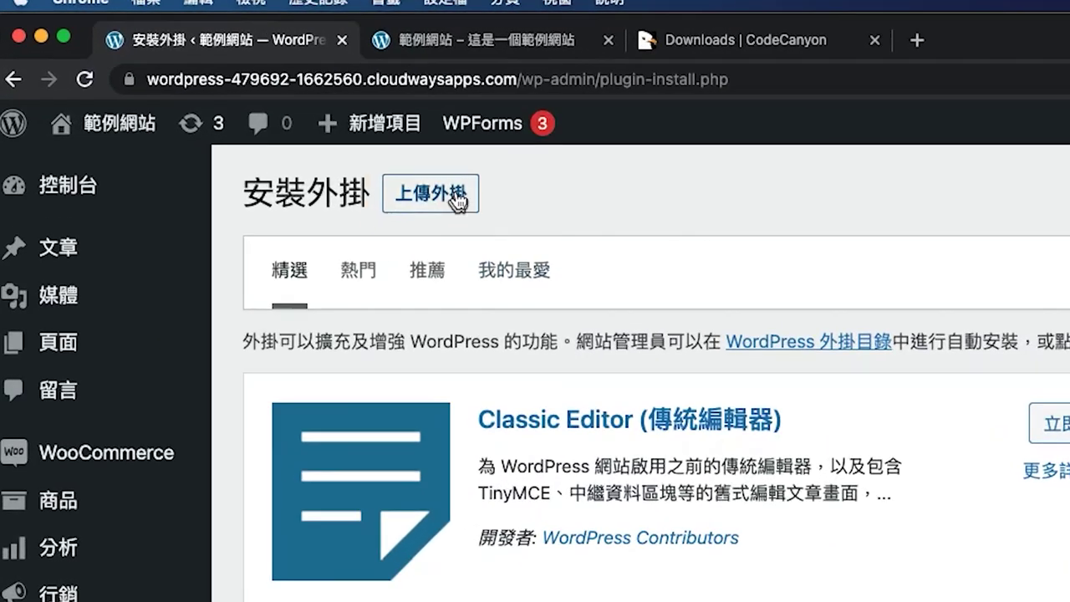
left_click(222, 105)
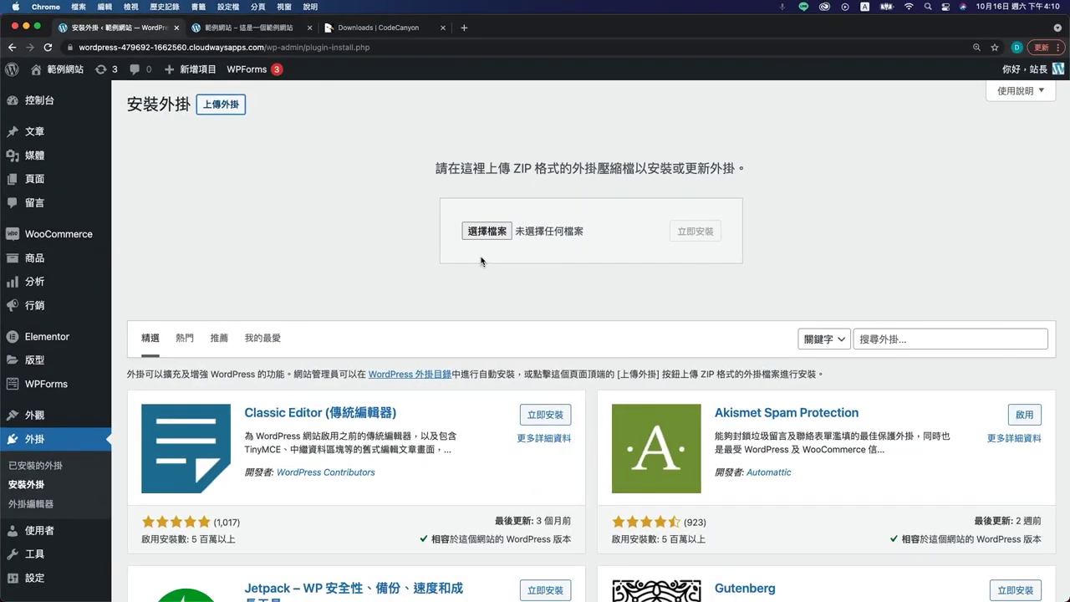
- Upload the codecanyon Table Rate Shipping ZIP from the desktop, then install and activate the plugin
key("F11")
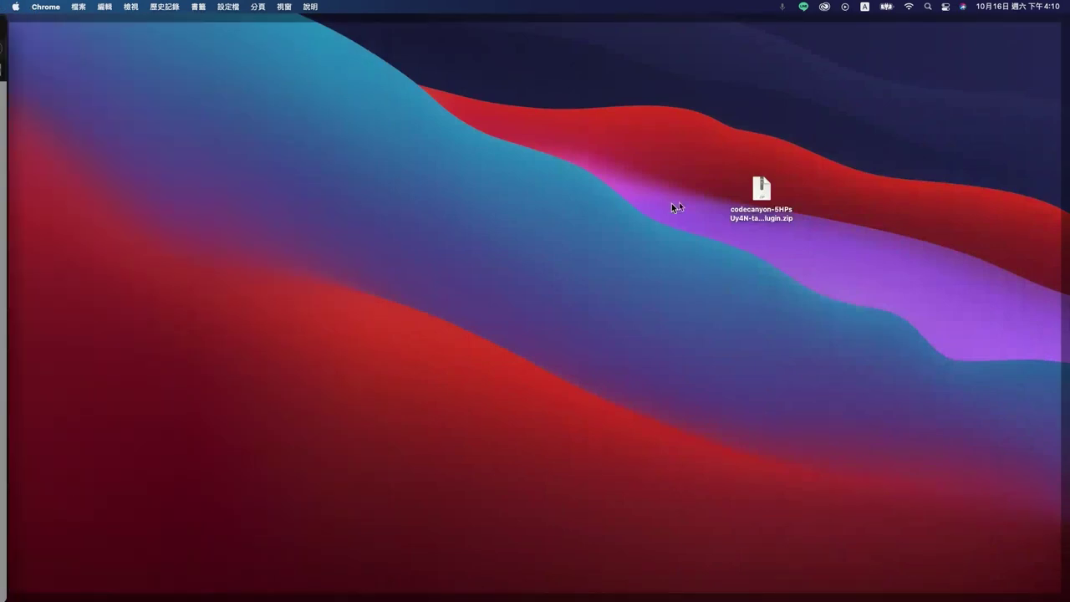
left_click_drag(771, 197, 491, 226)
key("F11")
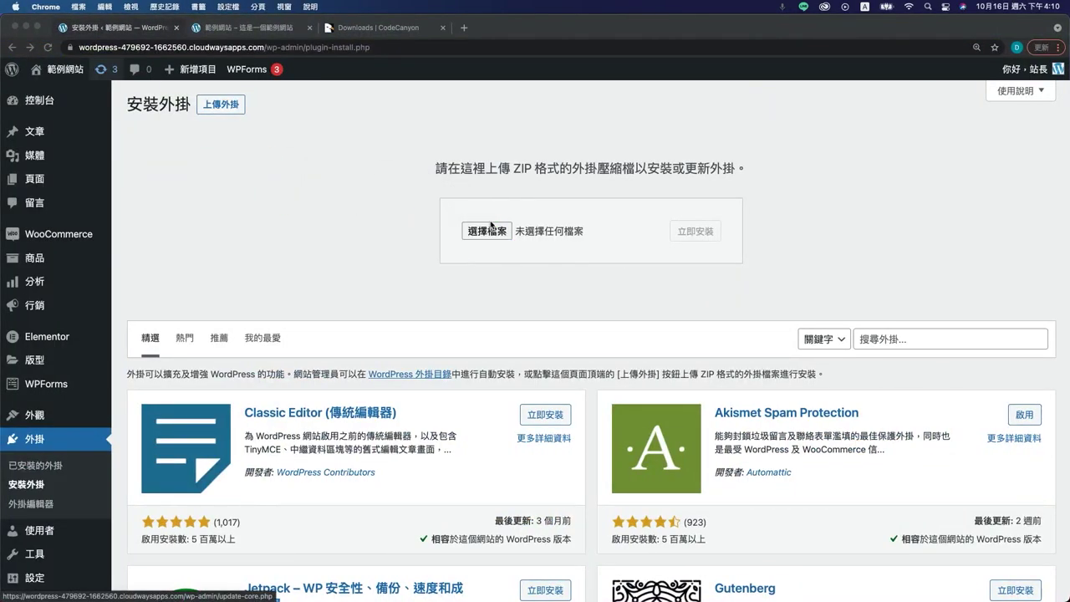
left_click(693, 231)
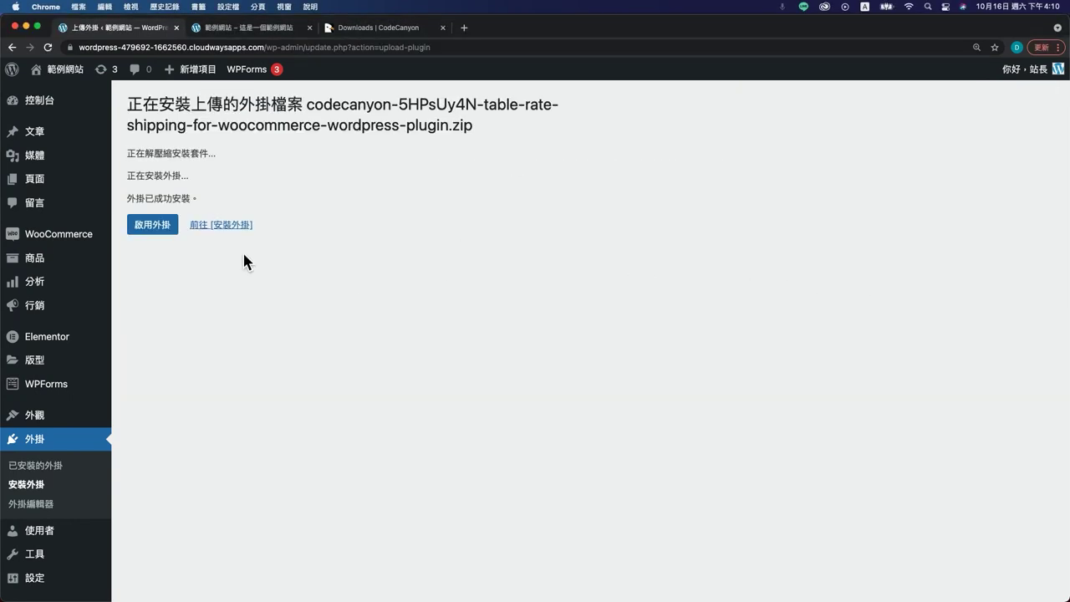
left_click(152, 225)
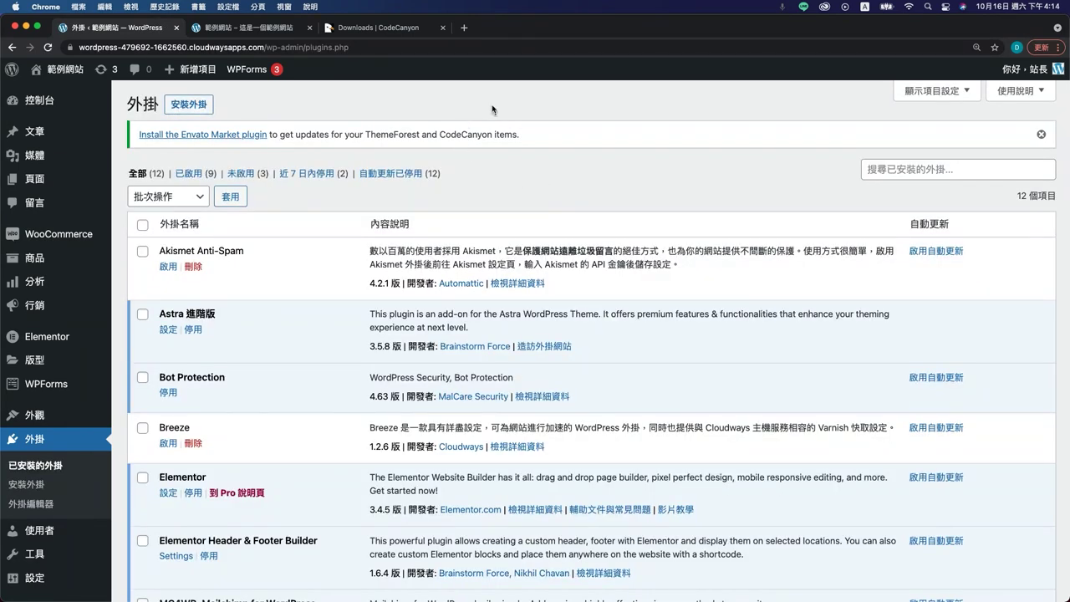
- Install the Envato Market plugin offered for ThemeForest and CodeCanyon updates, and activate it
left_click(183, 135)
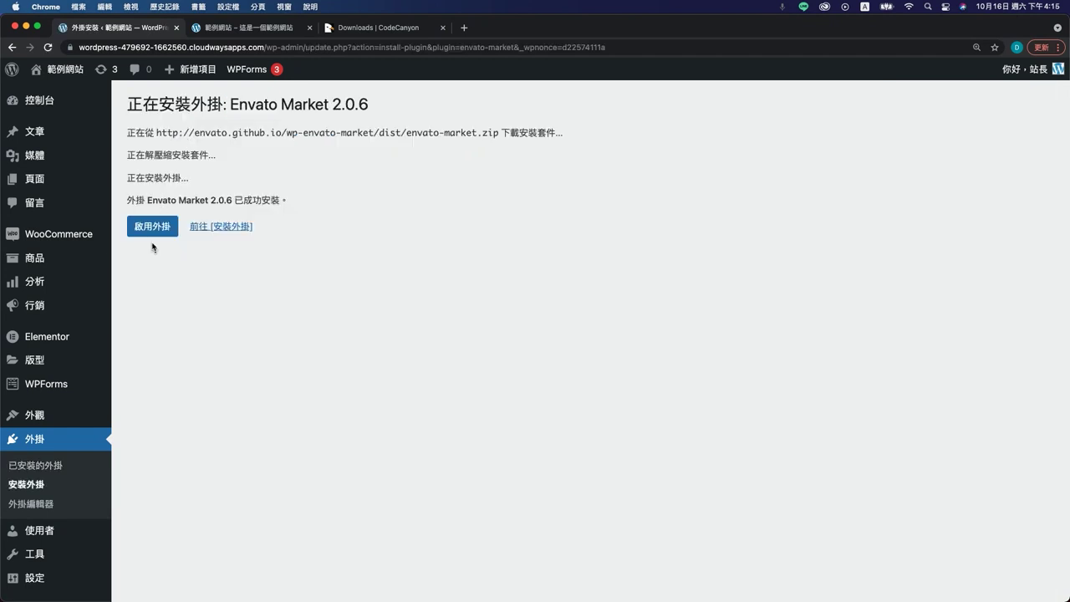
left_click(155, 229)
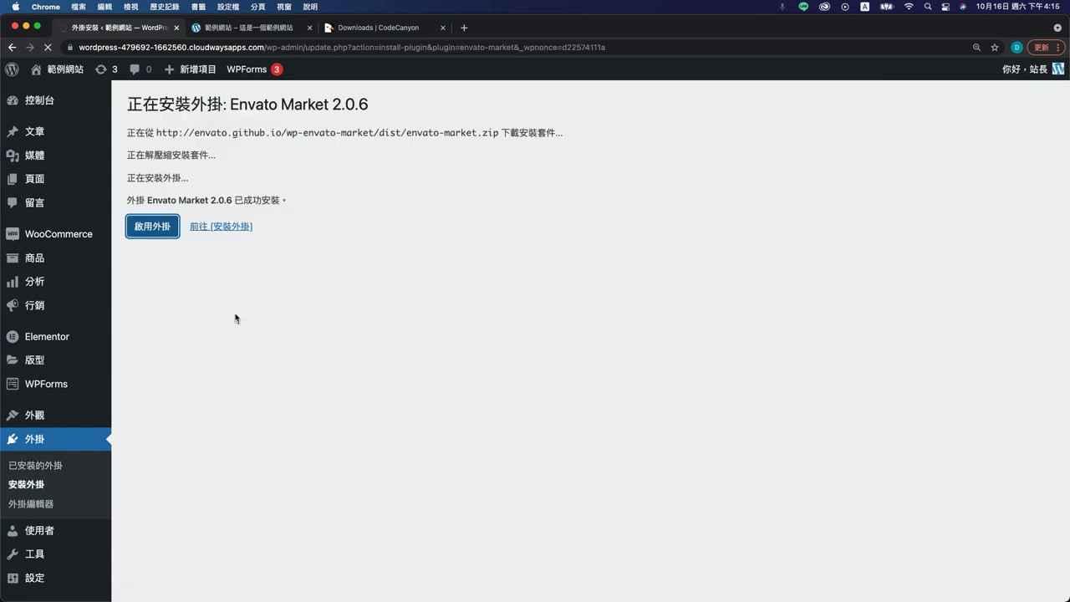
- Examine the Envato Market and WooCommerce Table Rate Shipping entries in the list of installed plugins
scroll(235, 318, "down", 5)
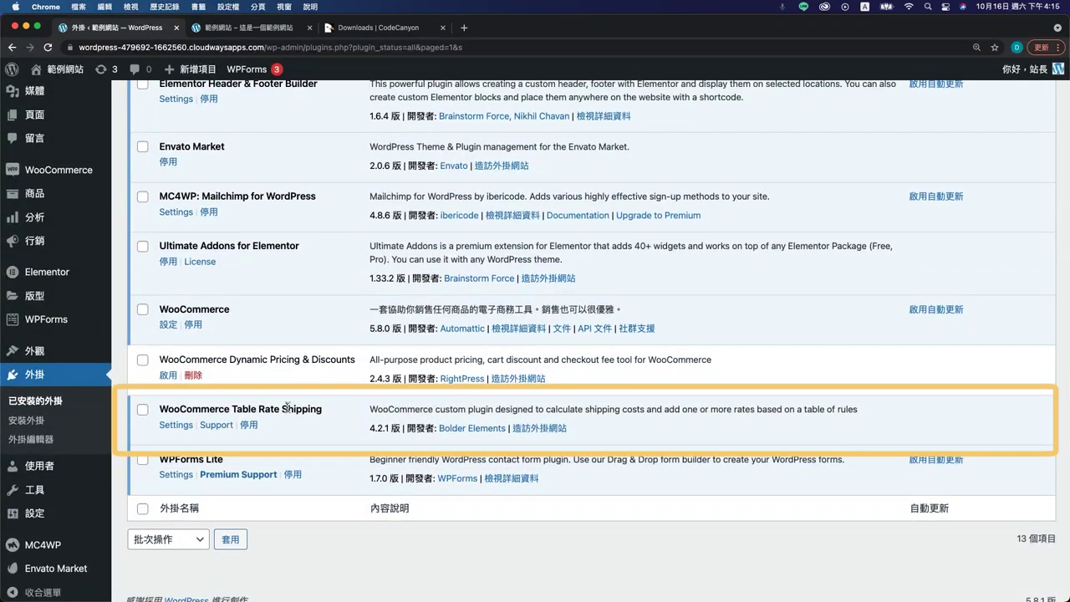
left_click_drag(162, 409, 326, 411)
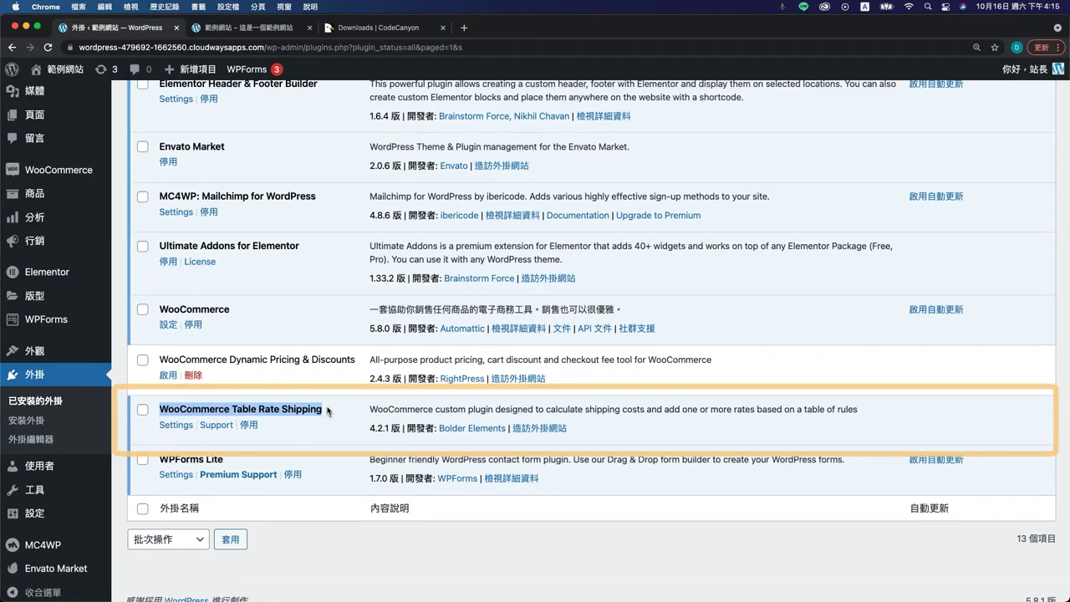
scroll(329, 411, "up", 5)
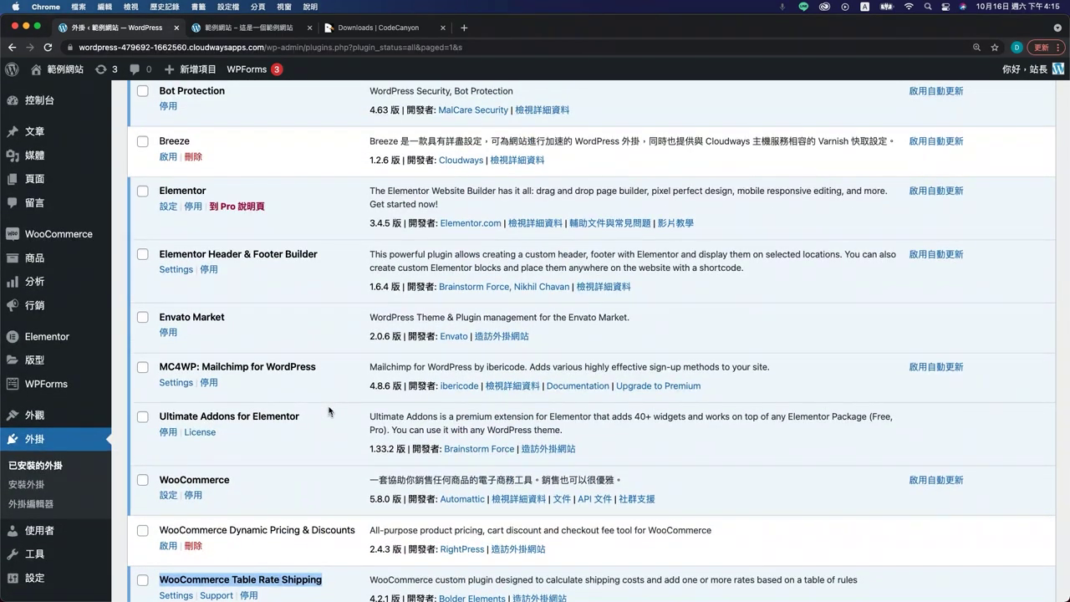
left_click_drag(227, 336, 174, 325)
left_click(173, 325)
scroll(306, 279, "down", 5)
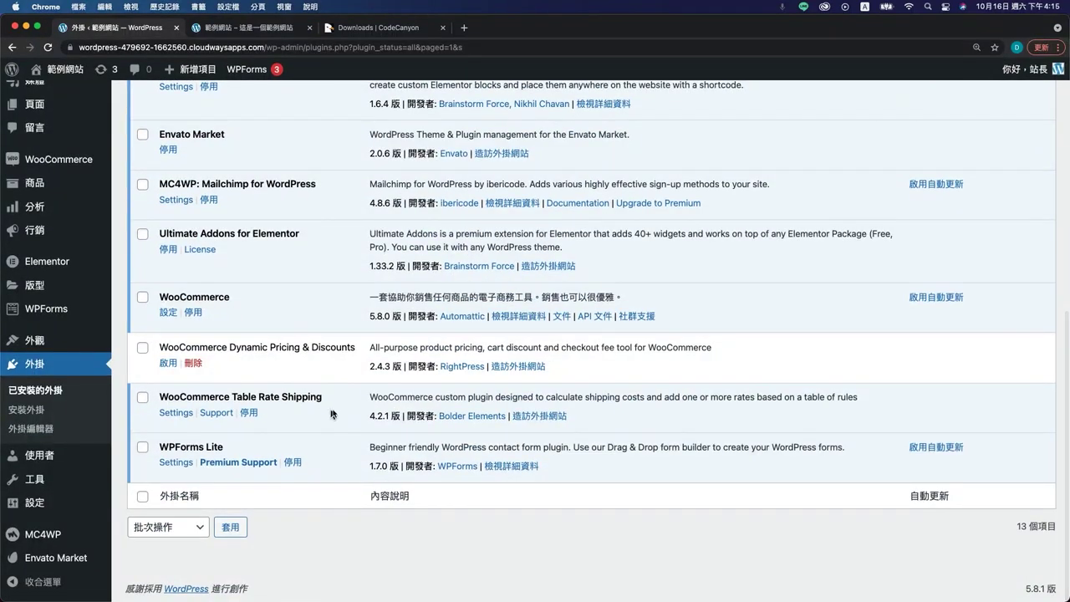
left_click_drag(333, 398, 158, 399)
left_click(158, 399)
scroll(178, 483, "up", 2)
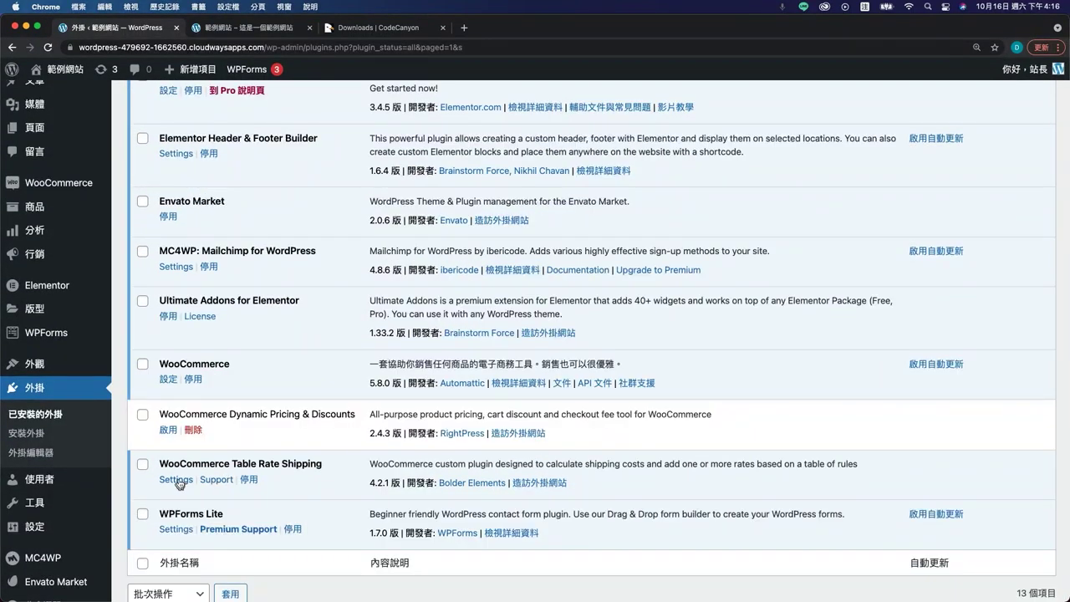
- Open the settings of WooCommerce Table Rate Shipping and look over the shipping zones page
left_click(176, 480)
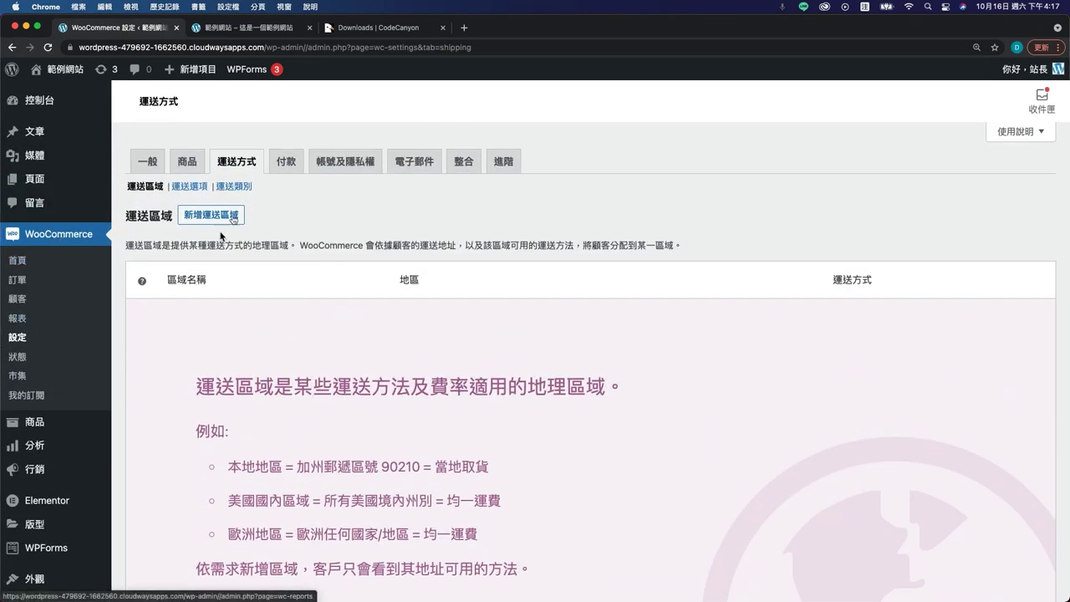
scroll(247, 227, "down", 3)
scroll(234, 224, "up", 3)
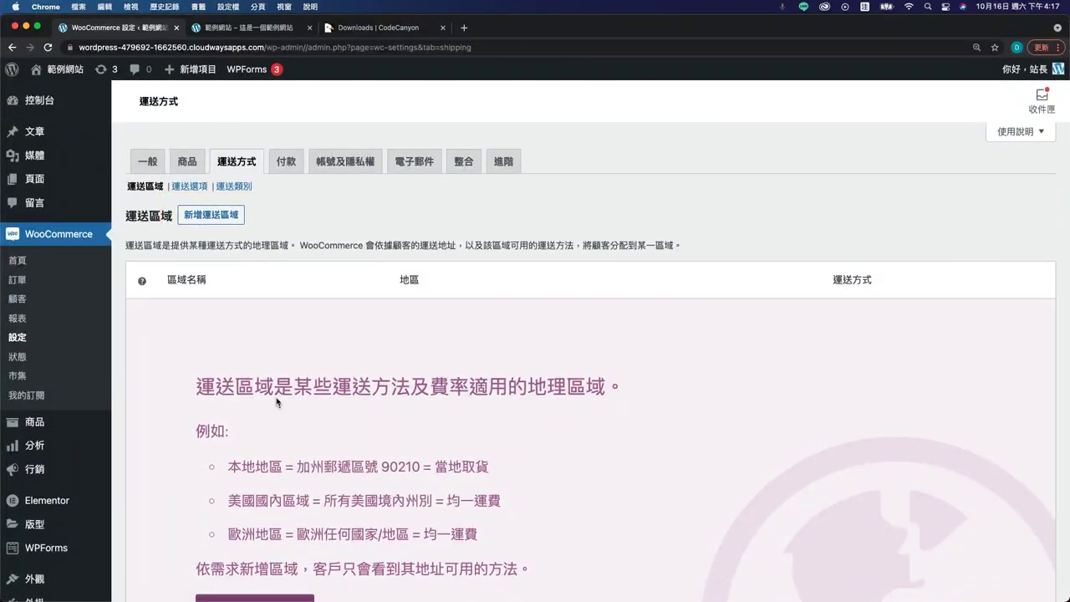
scroll(277, 401, "down", 2)
scroll(303, 305, "up", 2)
- Start a new shipping zone named 台灣 and assign the region 台灣 to it
left_click(226, 215)
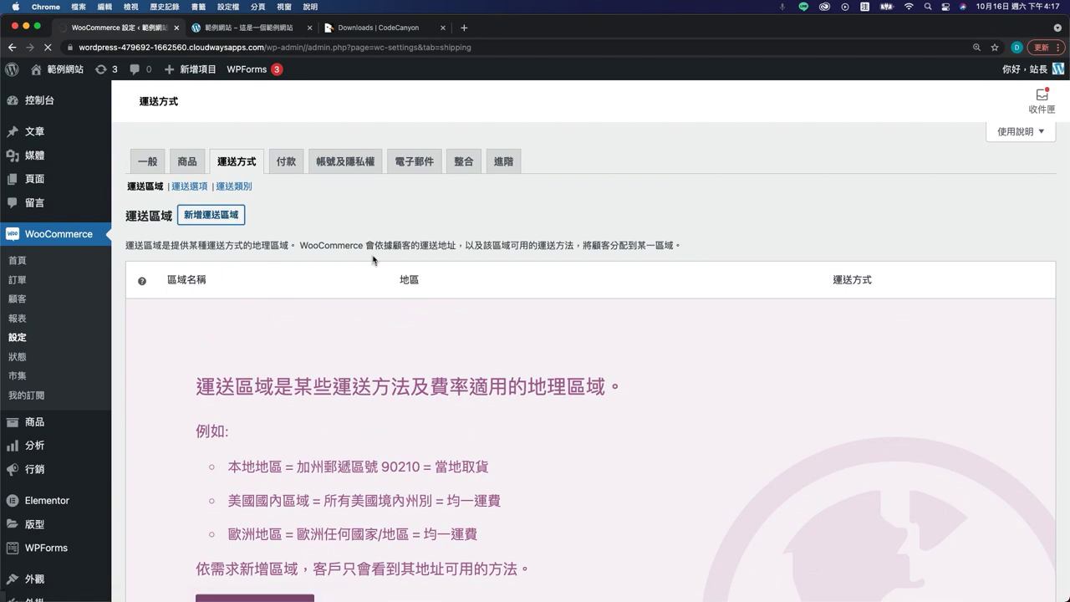
left_click(328, 258)
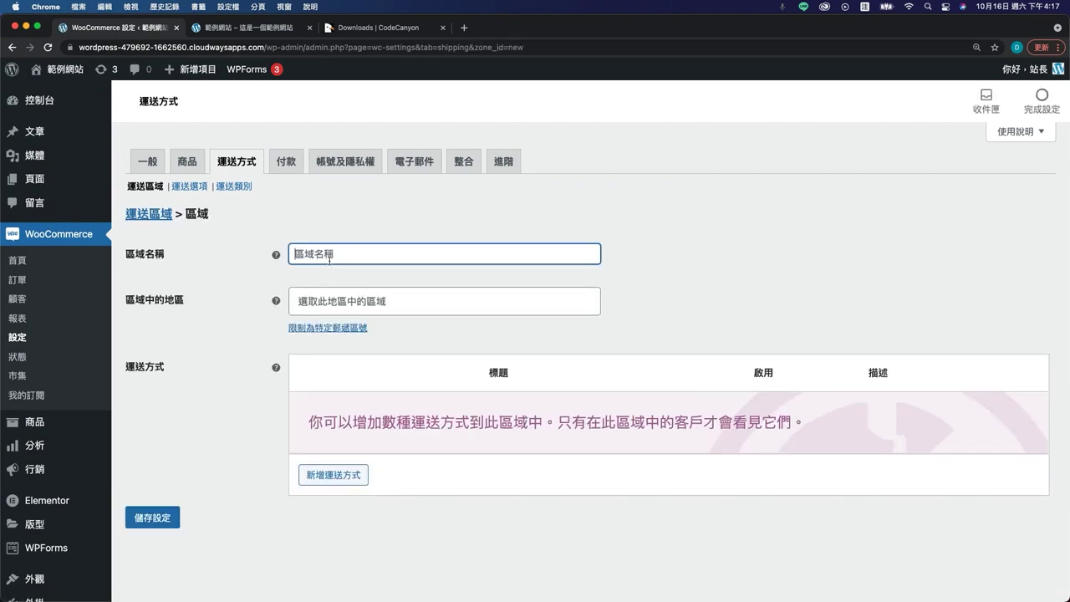
type("台灣")
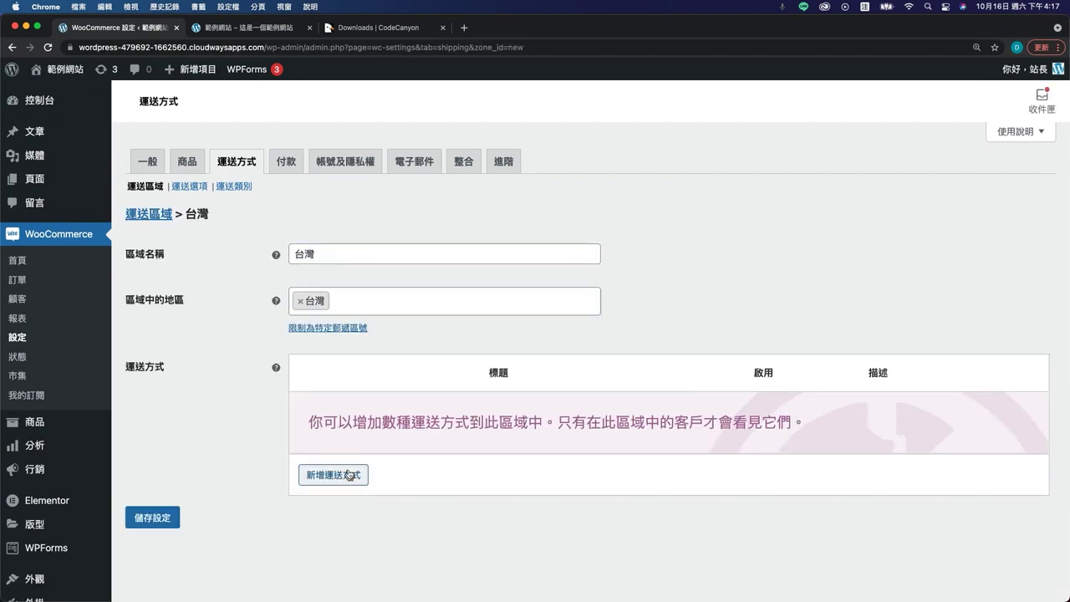
- Add a Table Rate shipping method to the 台灣 zone
left_click(350, 475)
left_click(435, 343)
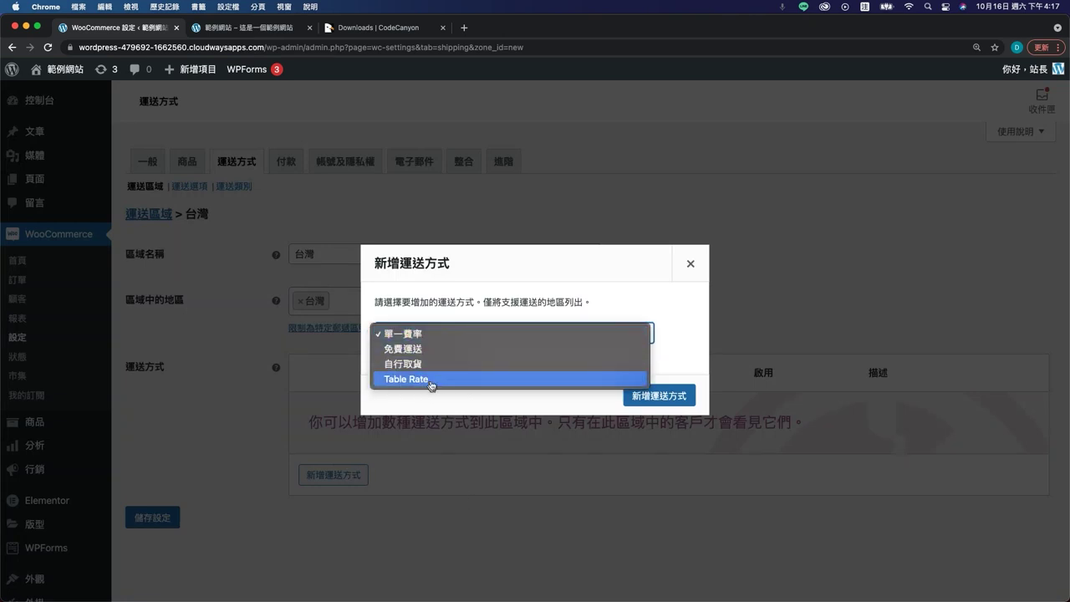
left_click(430, 380)
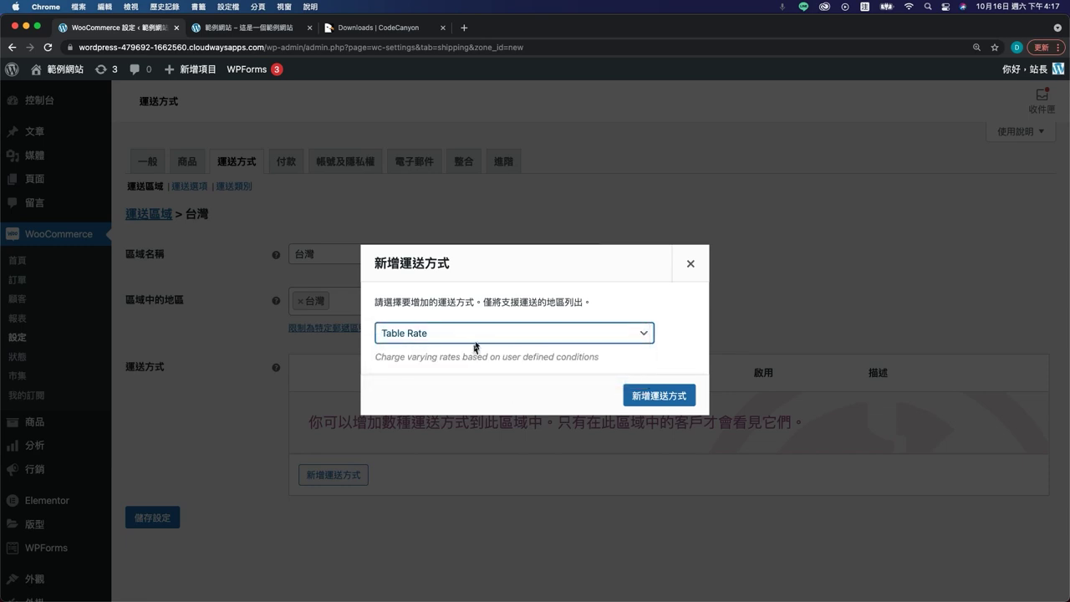
left_click(677, 403)
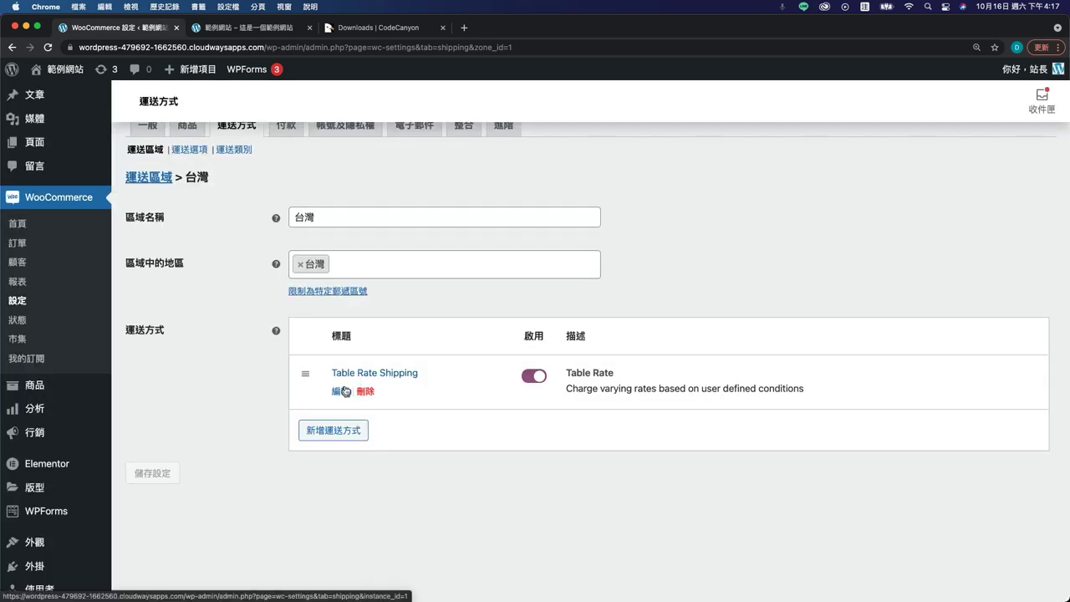
- Open the Table Rate method for editing and view its settings sections, briefly expanding General Settings and User Permissions
left_click(345, 391)
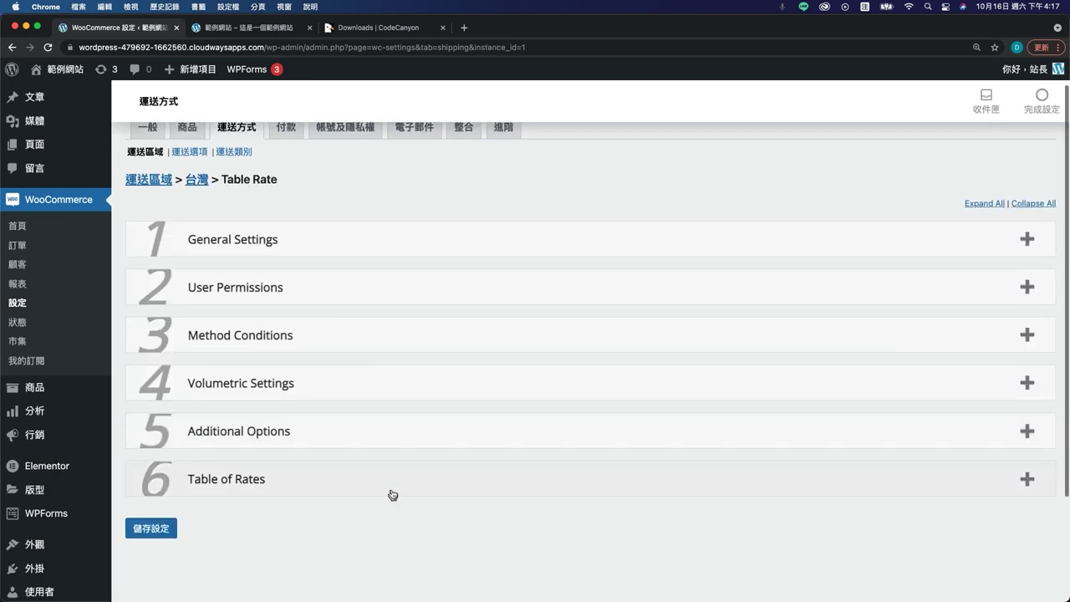
left_click(192, 242)
left_click(192, 242)
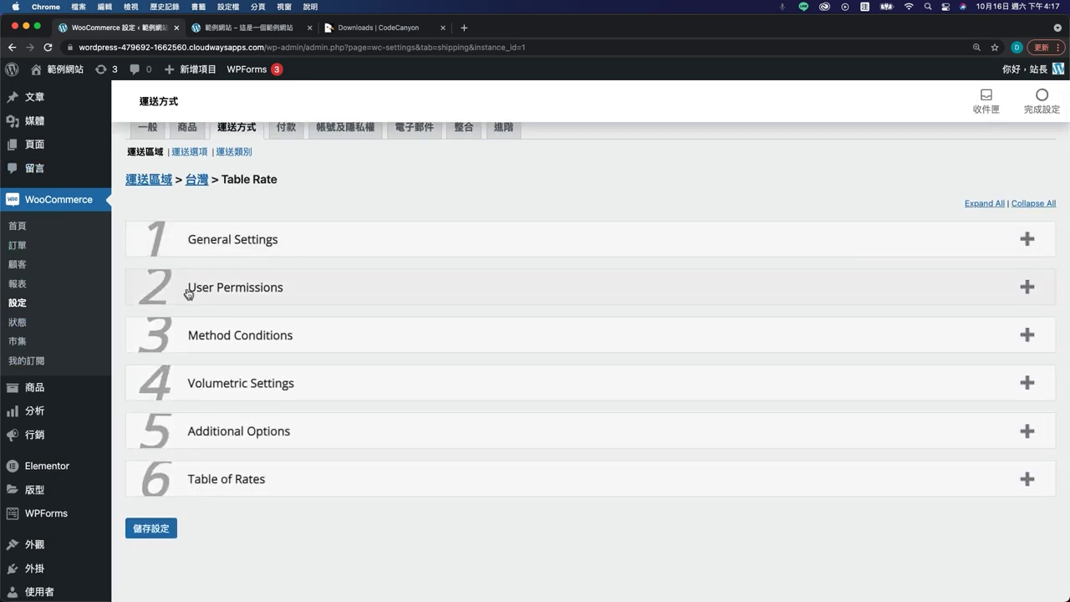
left_click(189, 294)
left_click(189, 293)
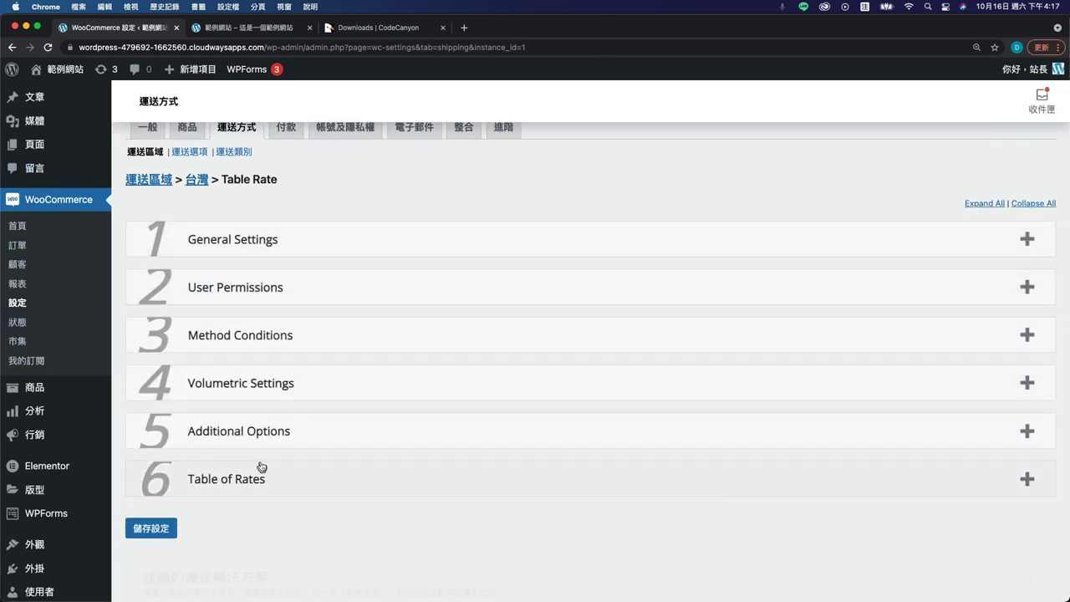
scroll(262, 468, "up", 1)
scroll(220, 320, "down", 1)
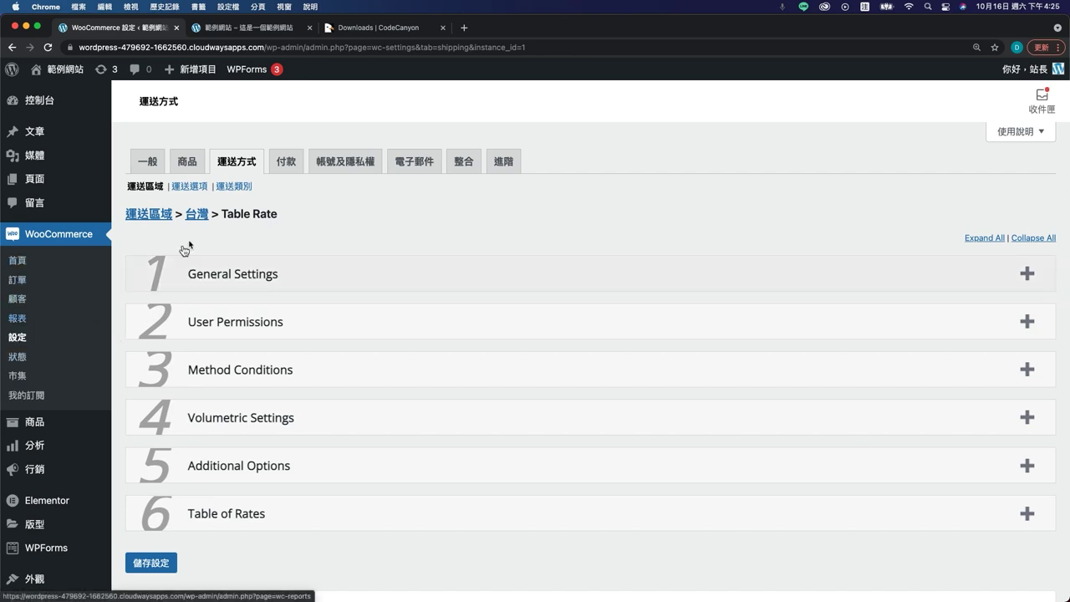
- Return to the 台灣 shipping zone and view the shipping method types that can be added, without adding one
left_click(241, 163)
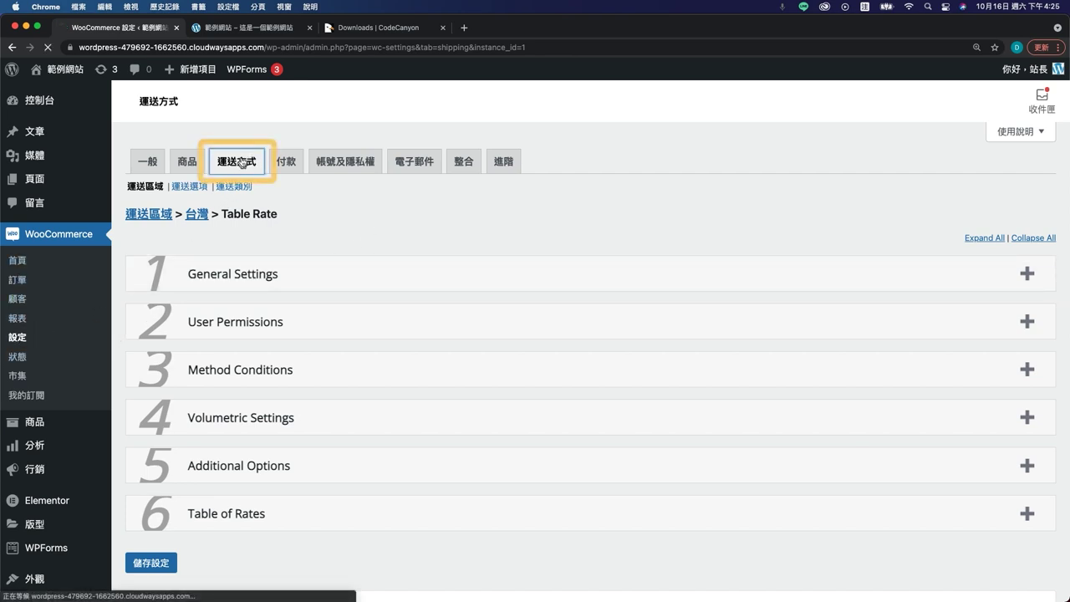
left_click(178, 323)
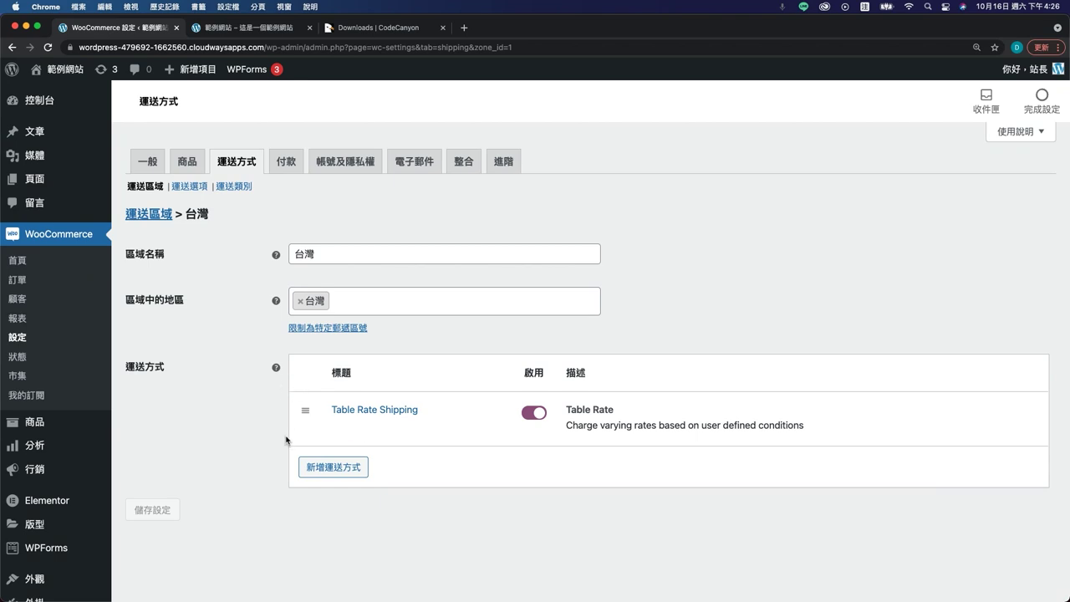
left_click(350, 468)
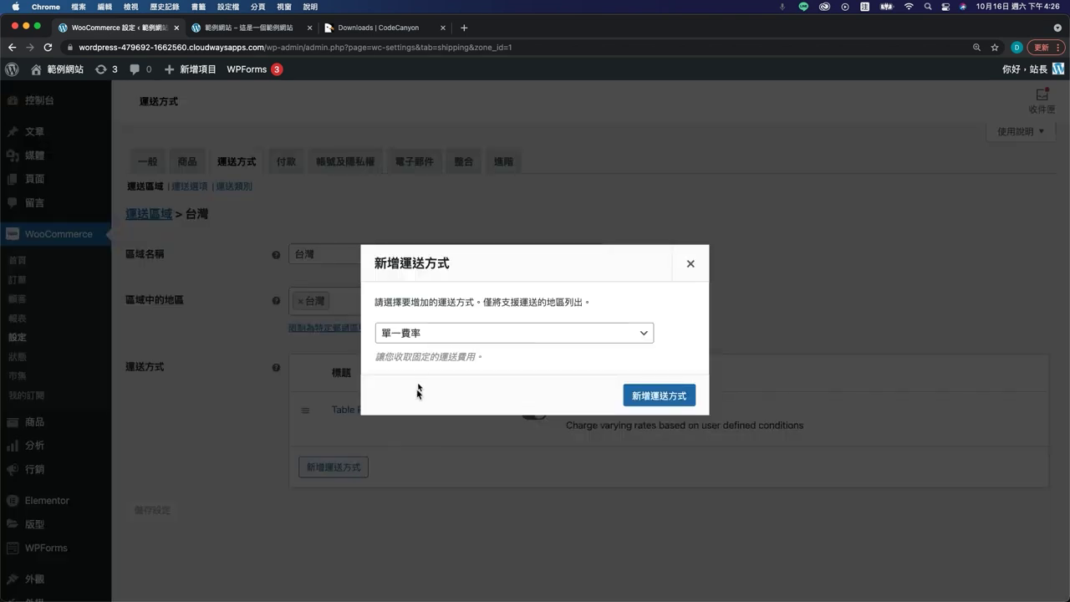
left_click(430, 332)
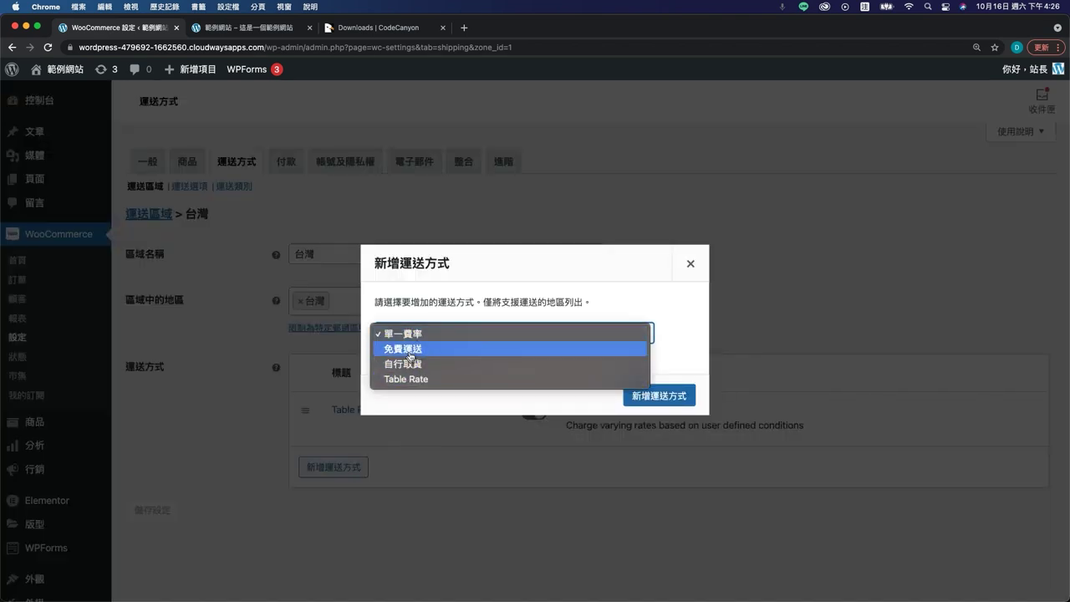
left_click(394, 451)
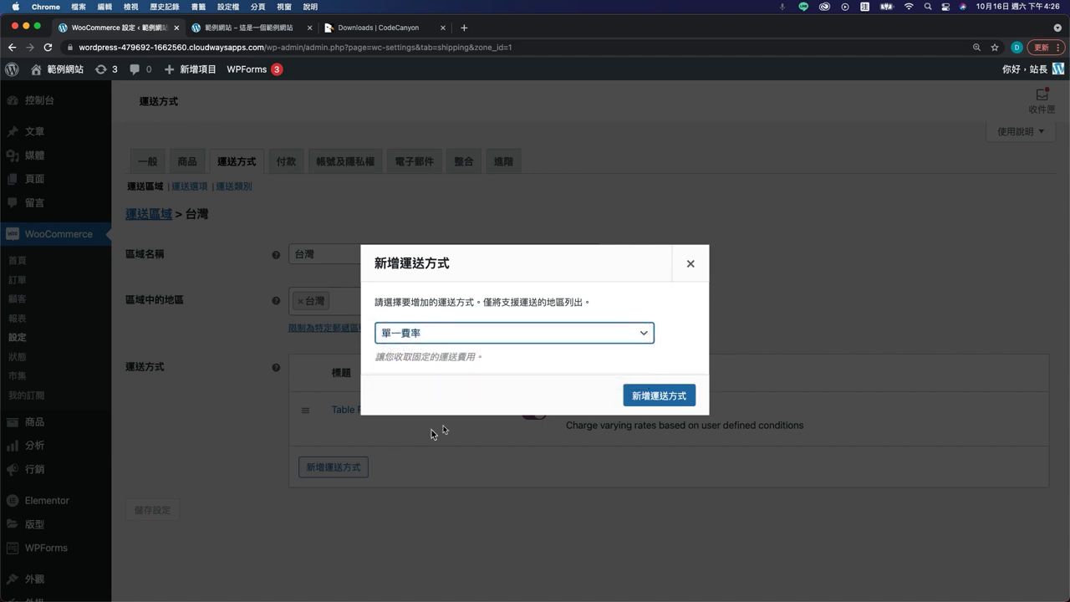
left_click(684, 269)
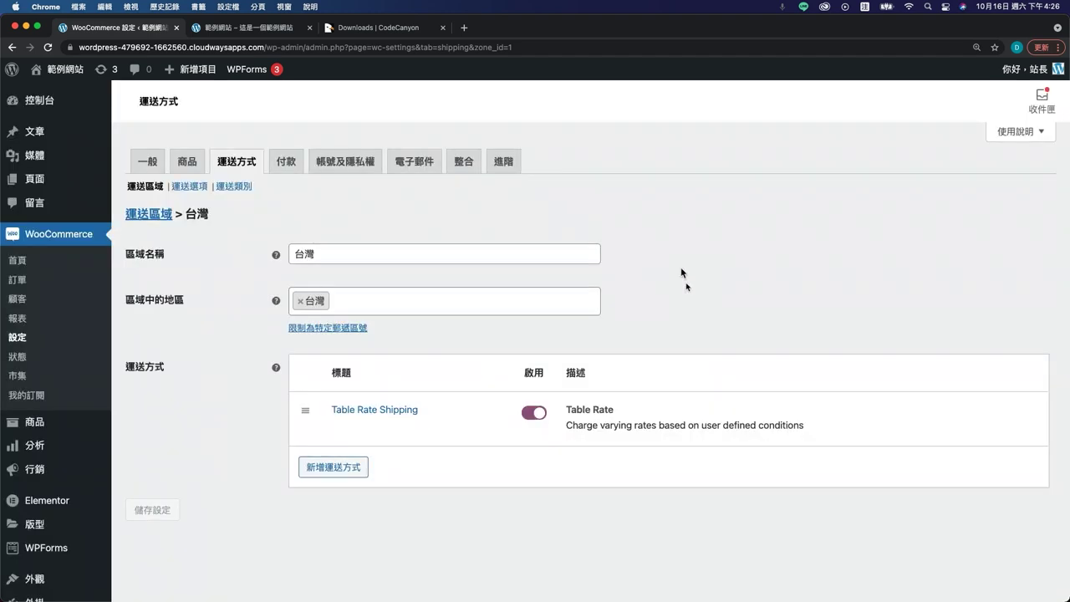
- Switch the Table Rate Shipping method off and on again in the 台灣 zone, and open it for editing
left_click(534, 415)
left_click(535, 415)
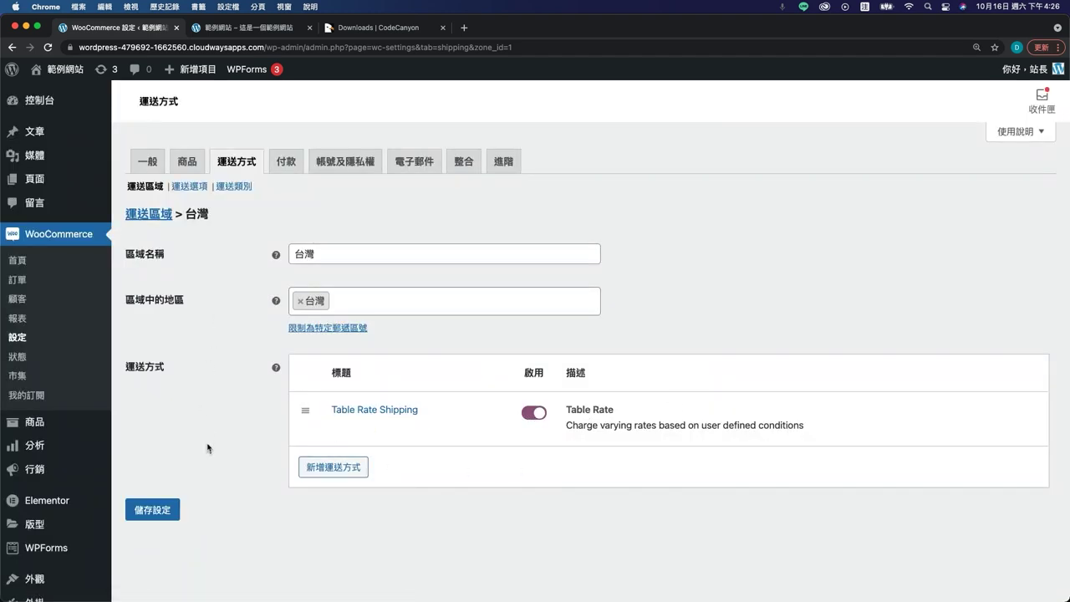
mouse_move(365, 422)
left_click(355, 412)
left_click(567, 230)
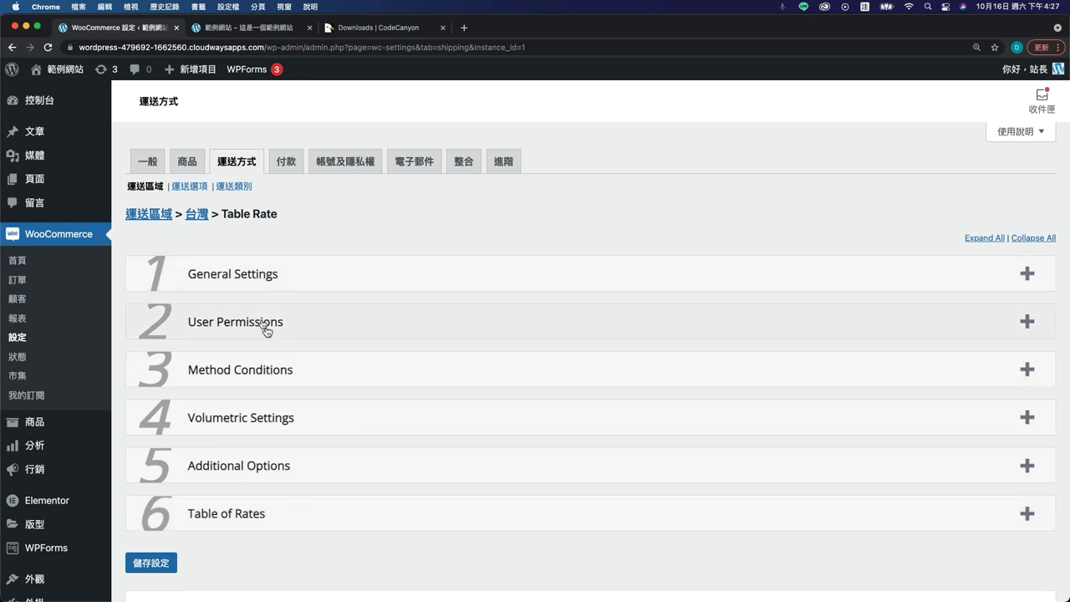
- Set the Tax Status to 無 in the General Settings of the Table Rate method
left_click(237, 287)
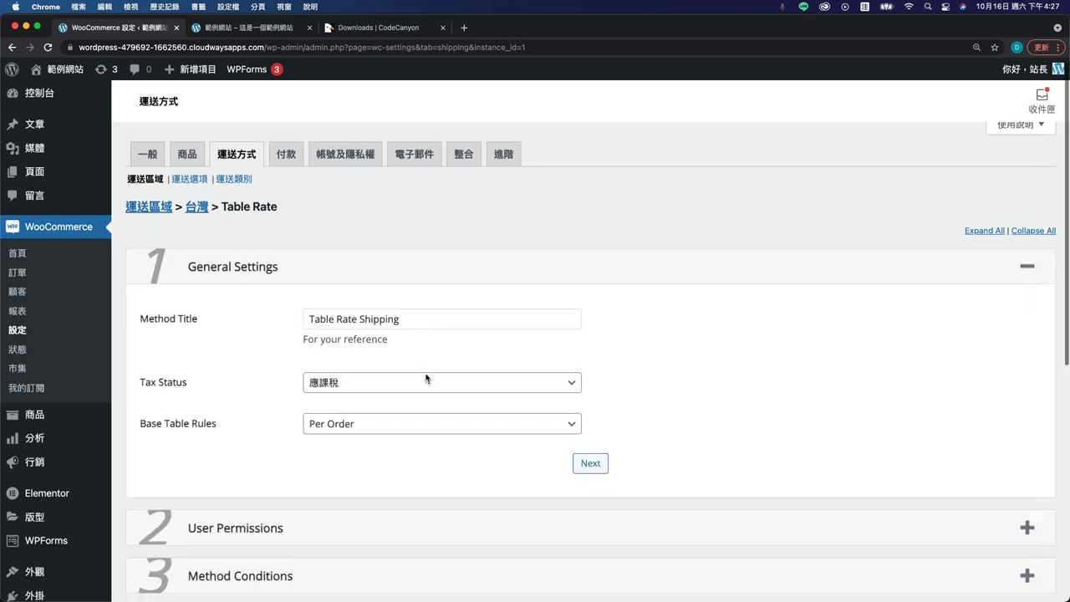
scroll(424, 306, "down", 2)
left_click_drag(435, 273, 244, 277)
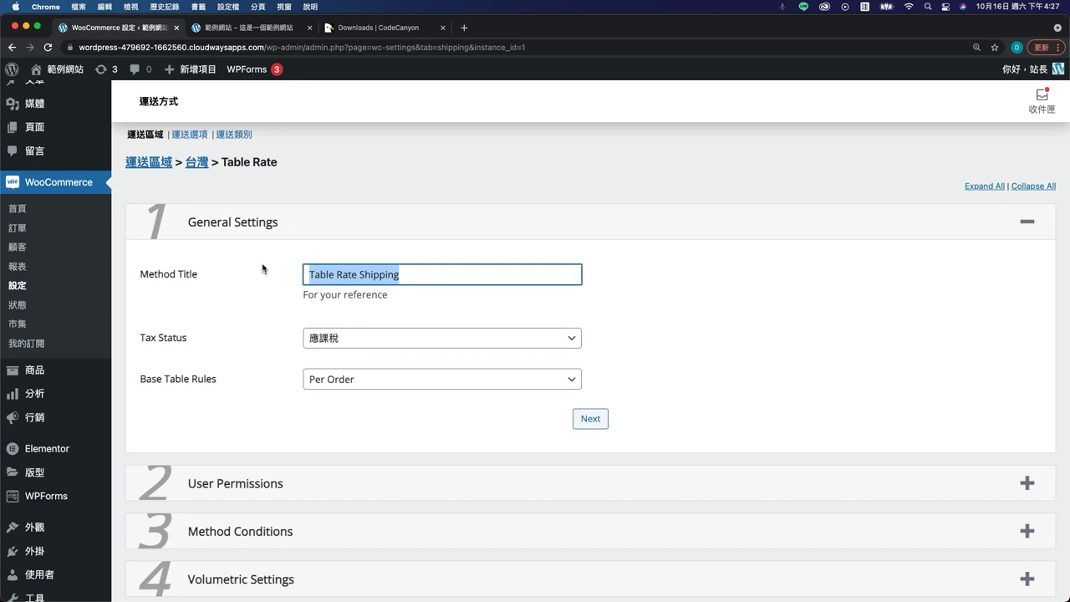
left_click(262, 269)
scroll(243, 326, "down", 1)
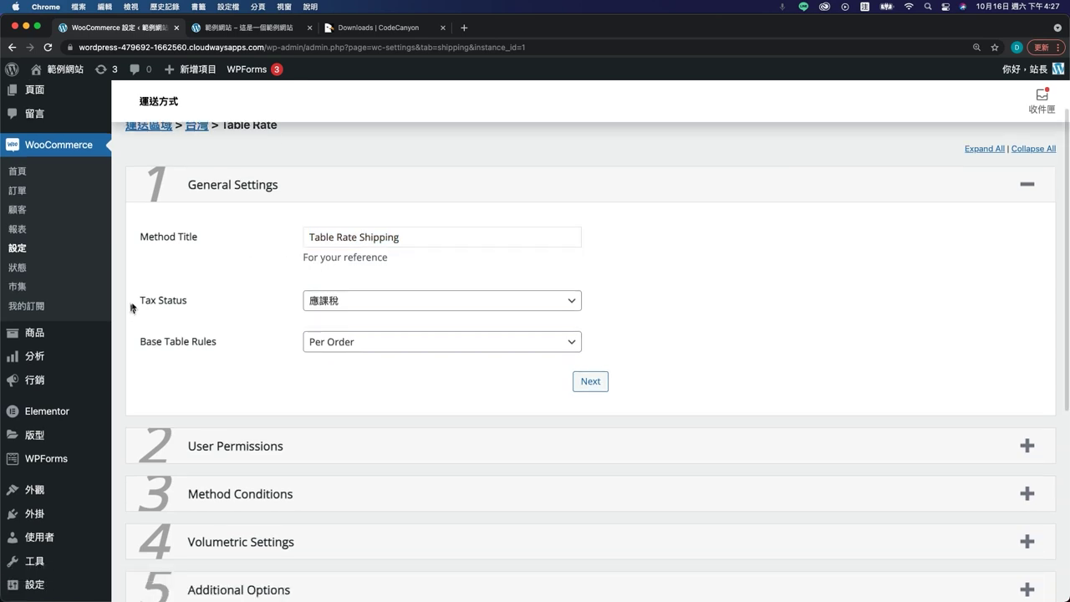
left_click(352, 304)
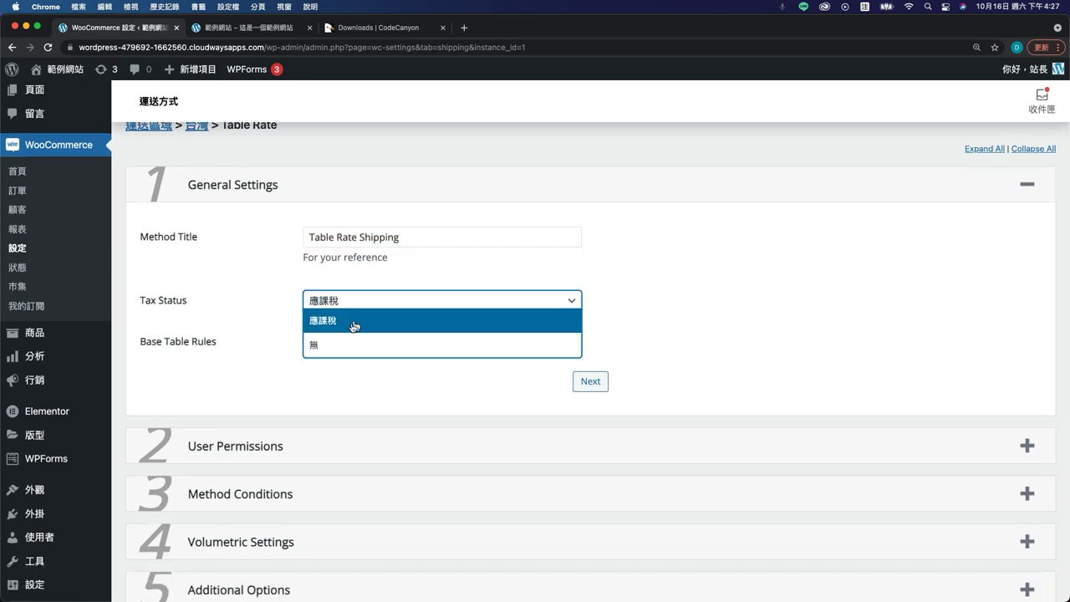
left_click(346, 343)
scroll(200, 310, "down", 2)
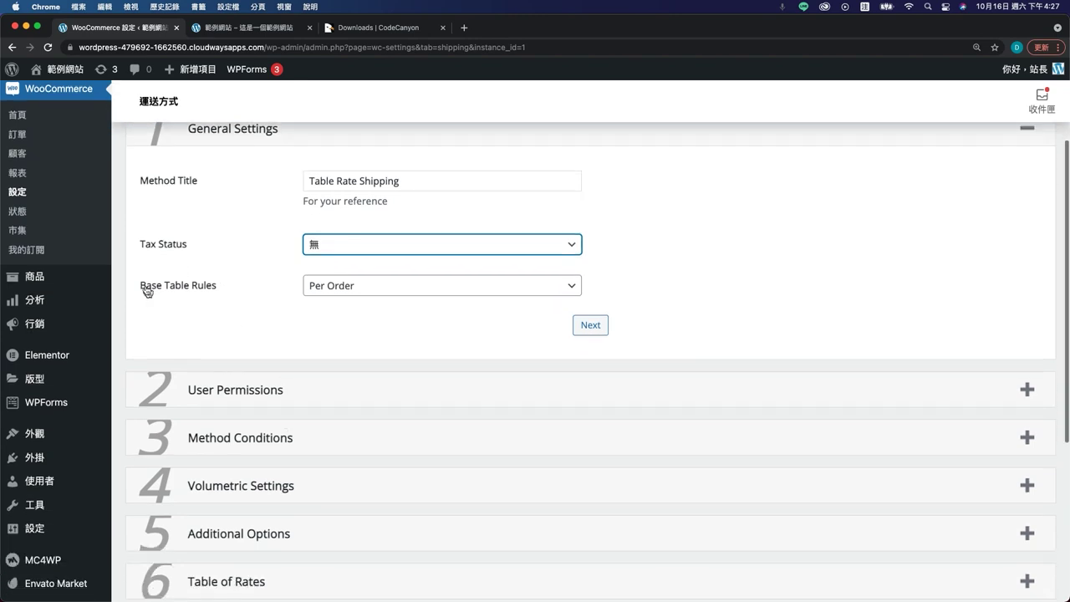
- Choose Per Order for Base Table Rules and proceed to the User Permissions section
left_click(373, 286)
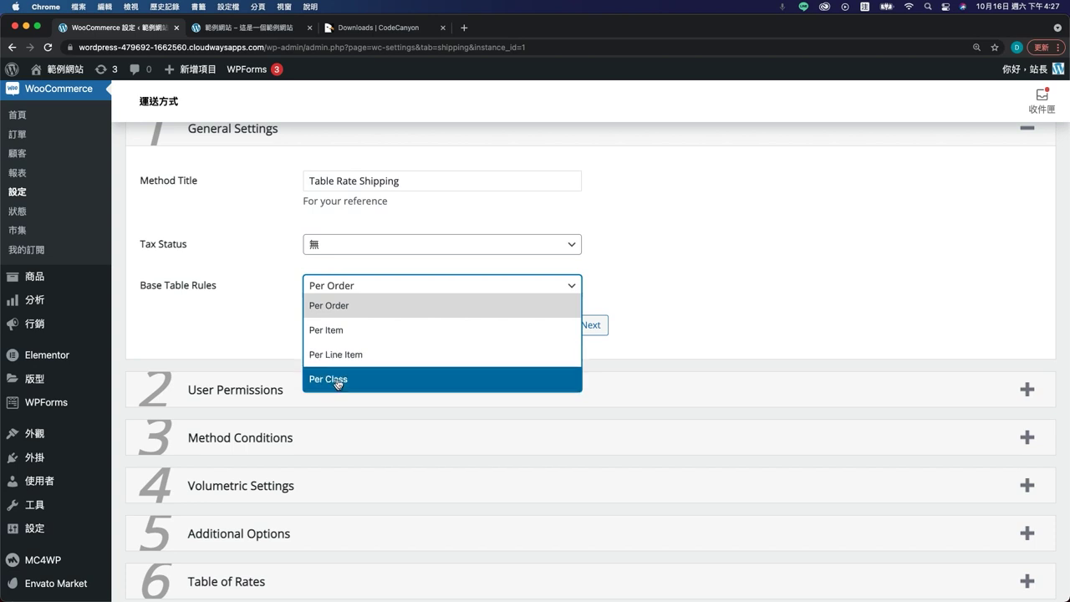
left_click(339, 313)
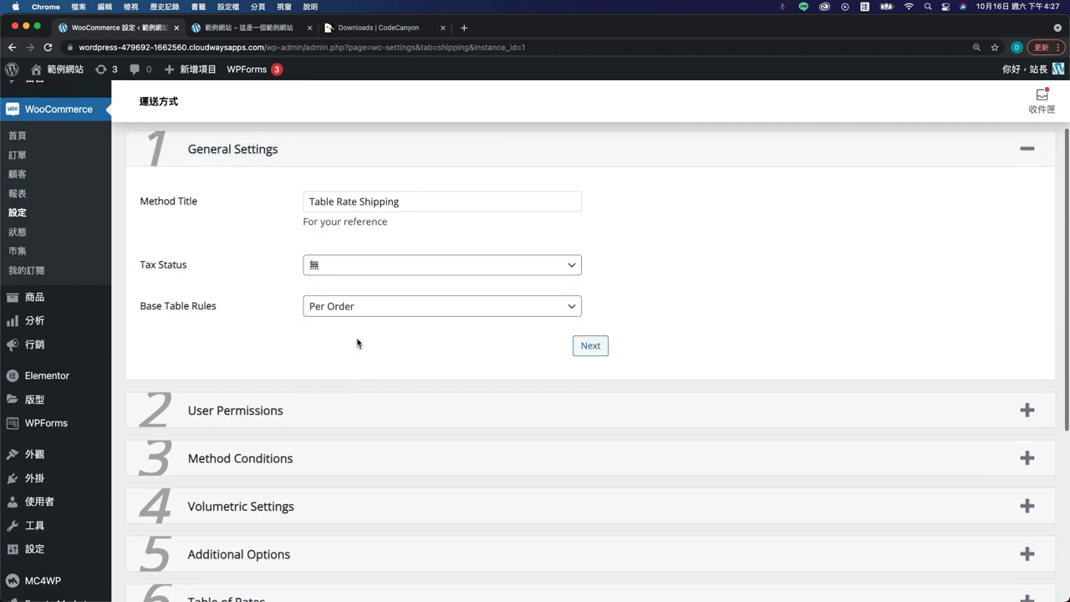
scroll(359, 344, "up", 1)
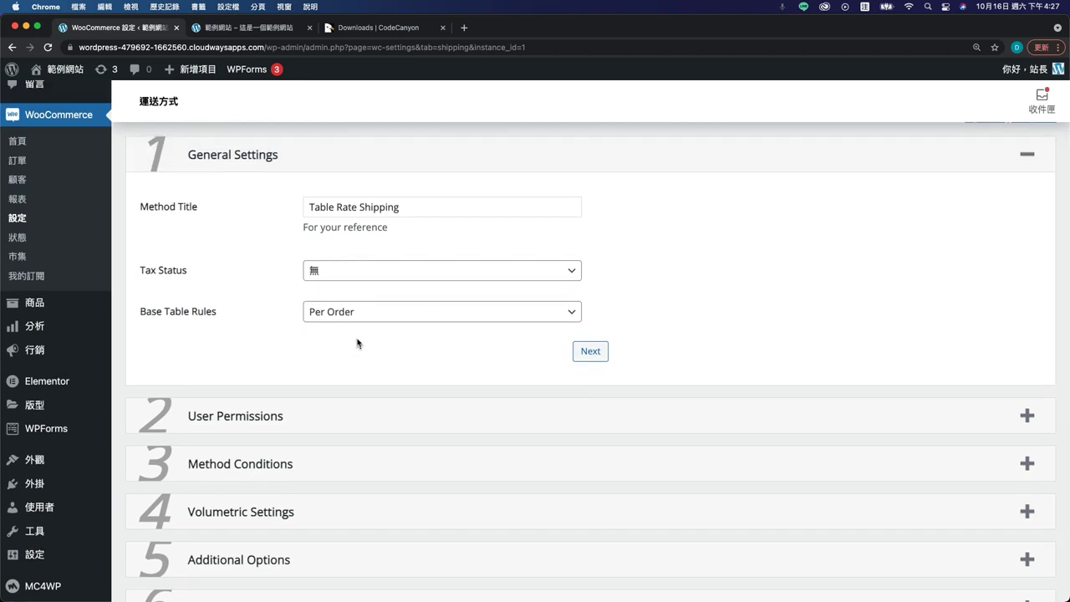
left_click(588, 352)
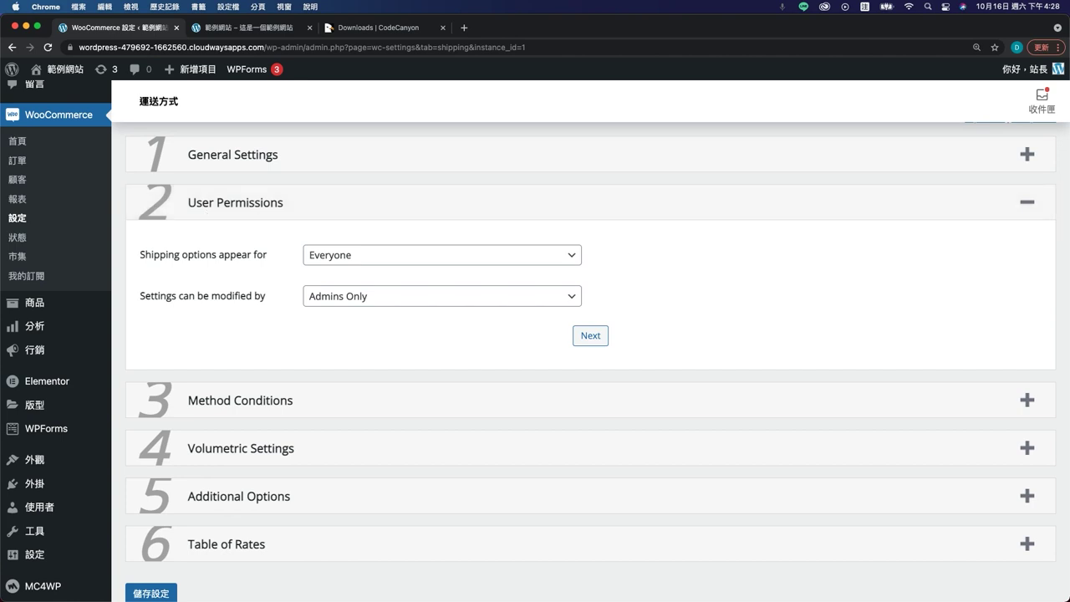
- Make the shipping options appear for Everyone and modifiable by Admins Only, and proceed to the Method Conditions section
scroll(585, 334, "down", 1)
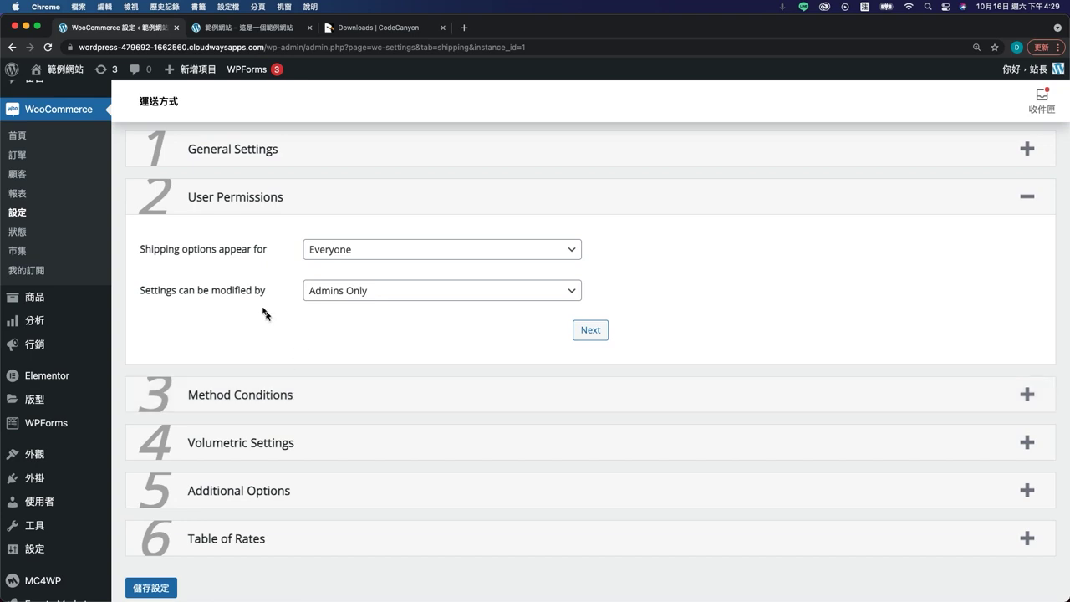
left_click(341, 251)
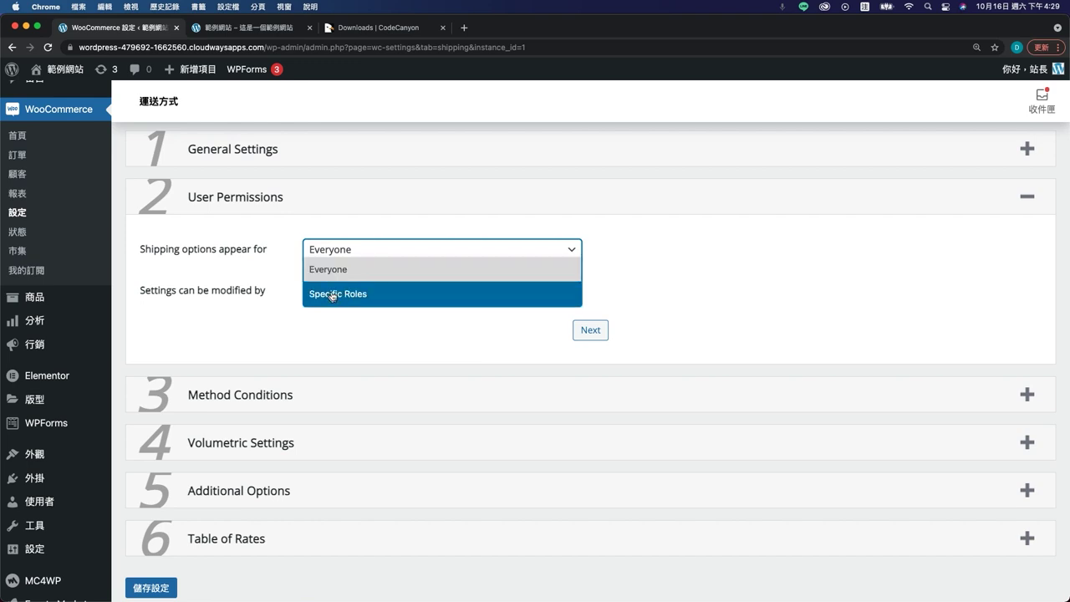
left_click(355, 276)
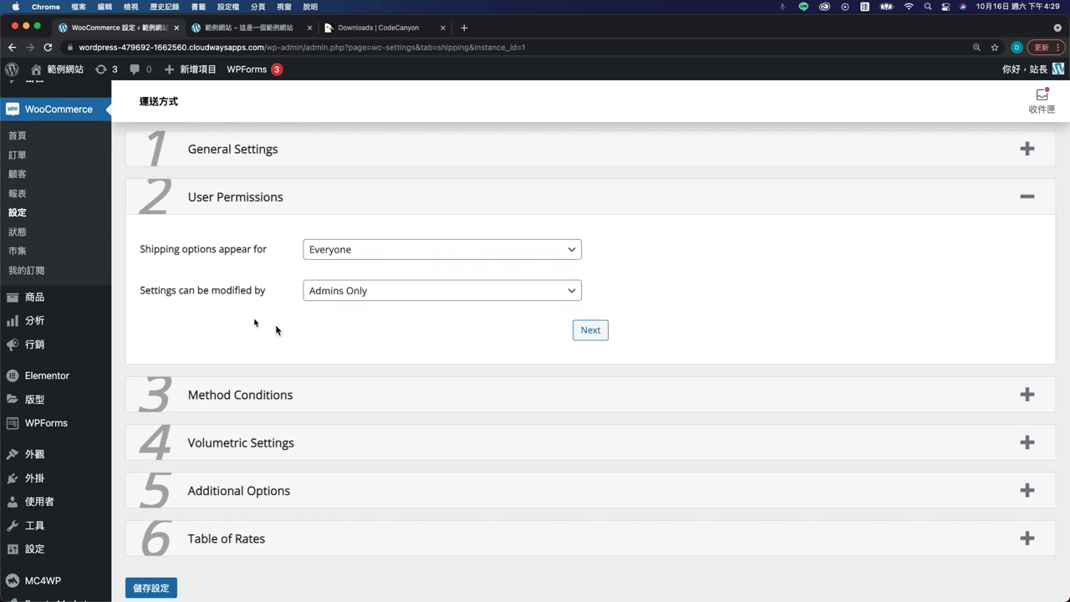
left_click(344, 298)
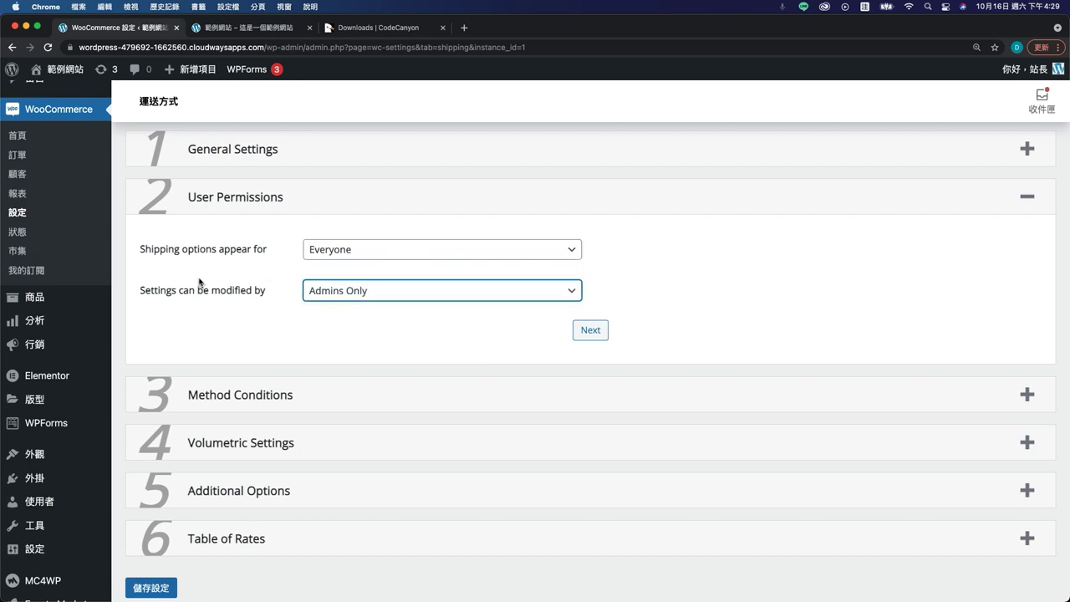
left_click(339, 299)
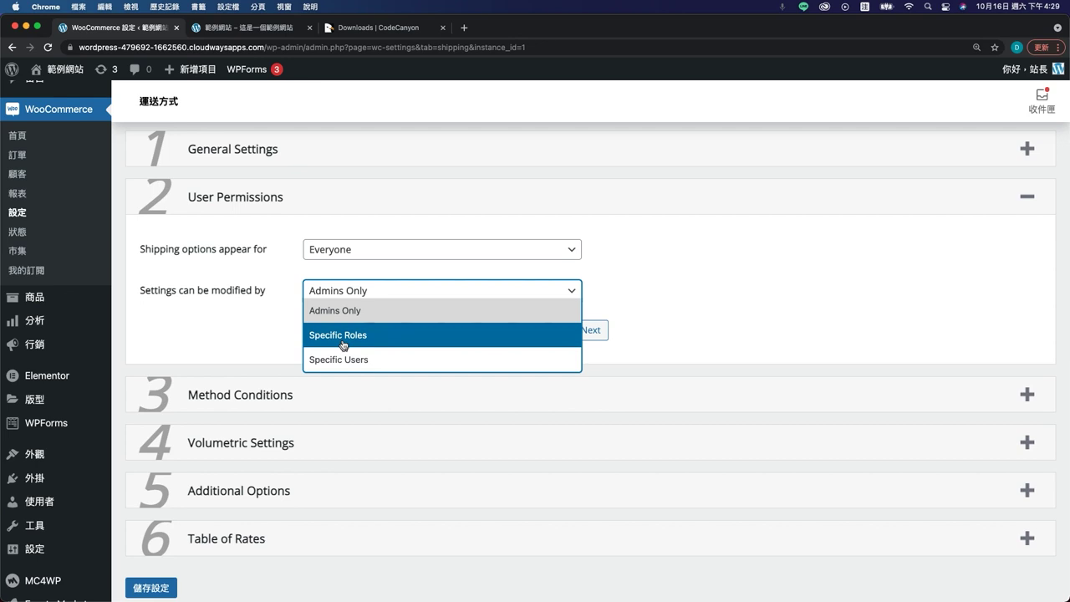
left_click(370, 310)
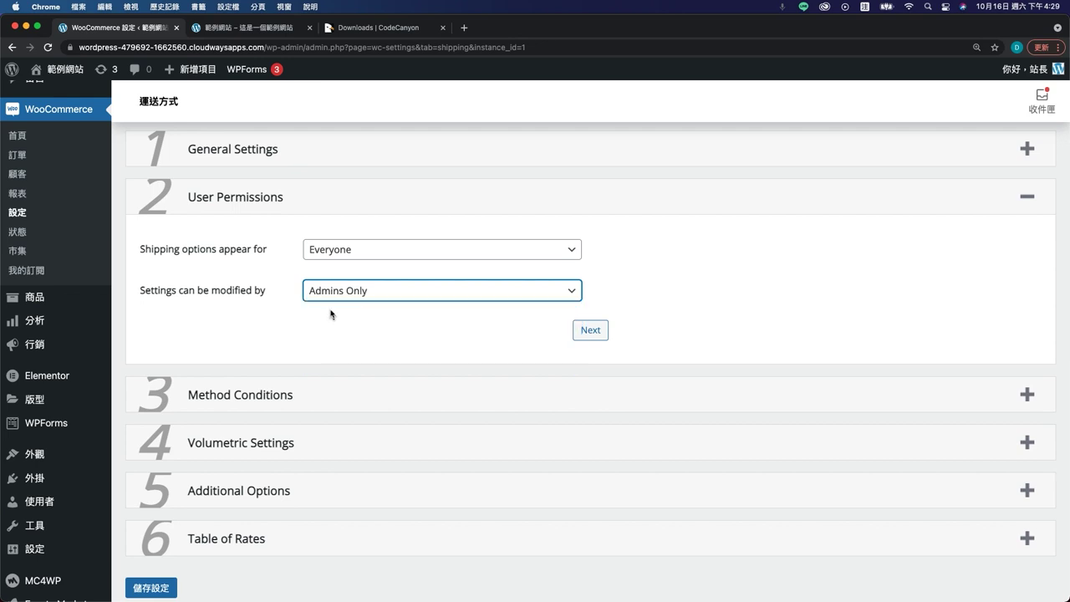
left_click(332, 327)
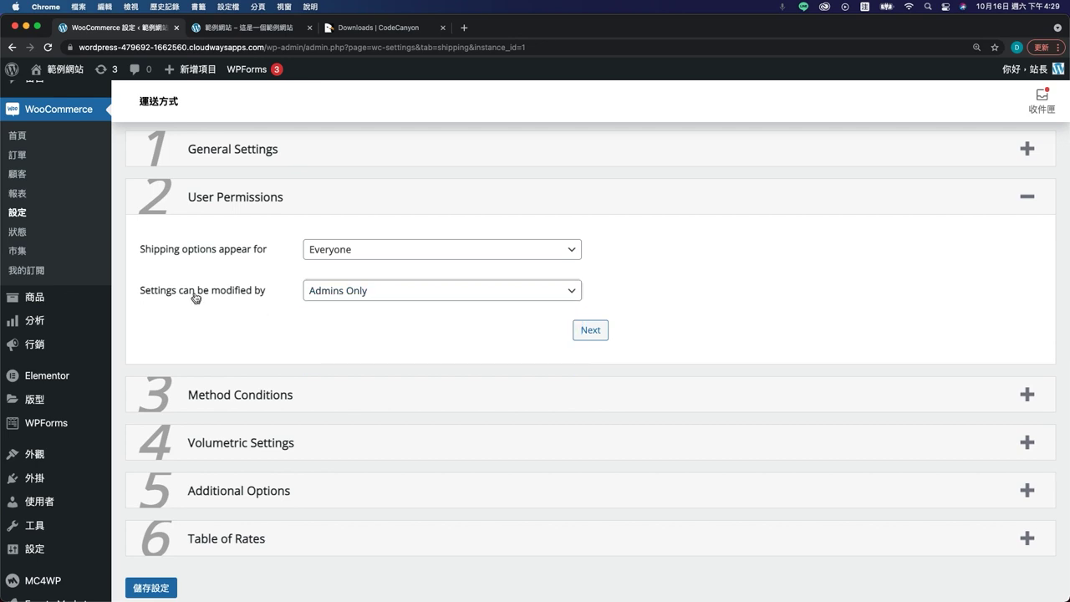
left_click(590, 331)
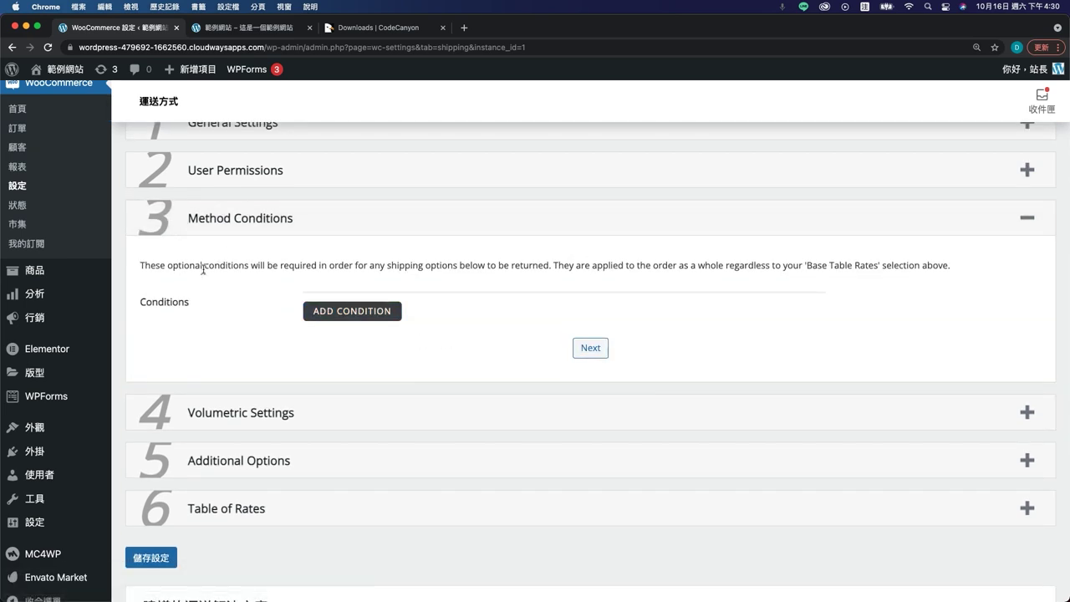
- Add a method condition, view its condition types, and delete the condition again
left_click(351, 310)
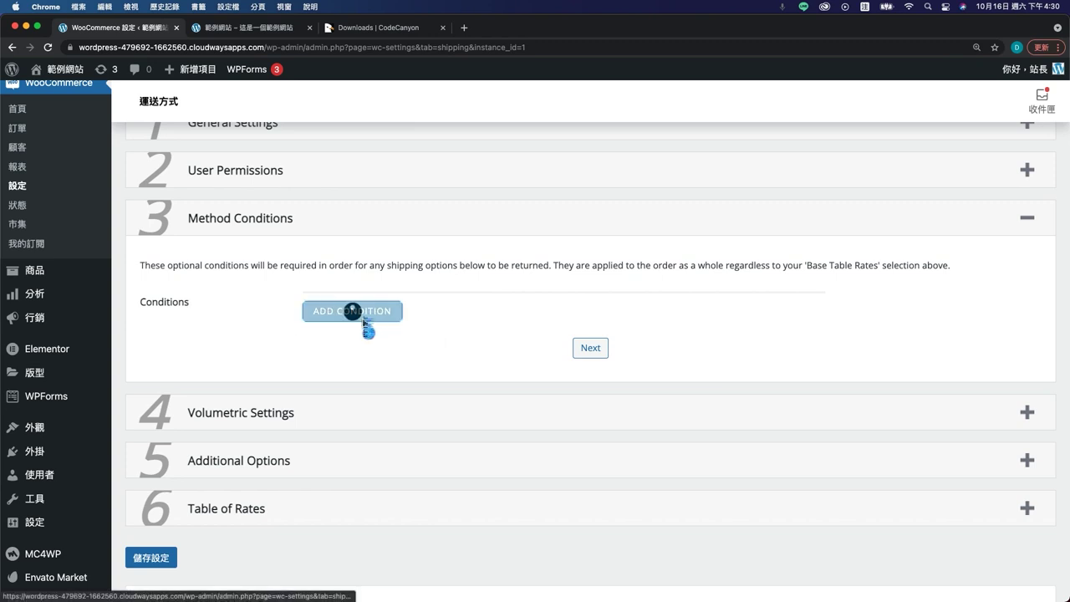
left_click(359, 322)
left_click(489, 384)
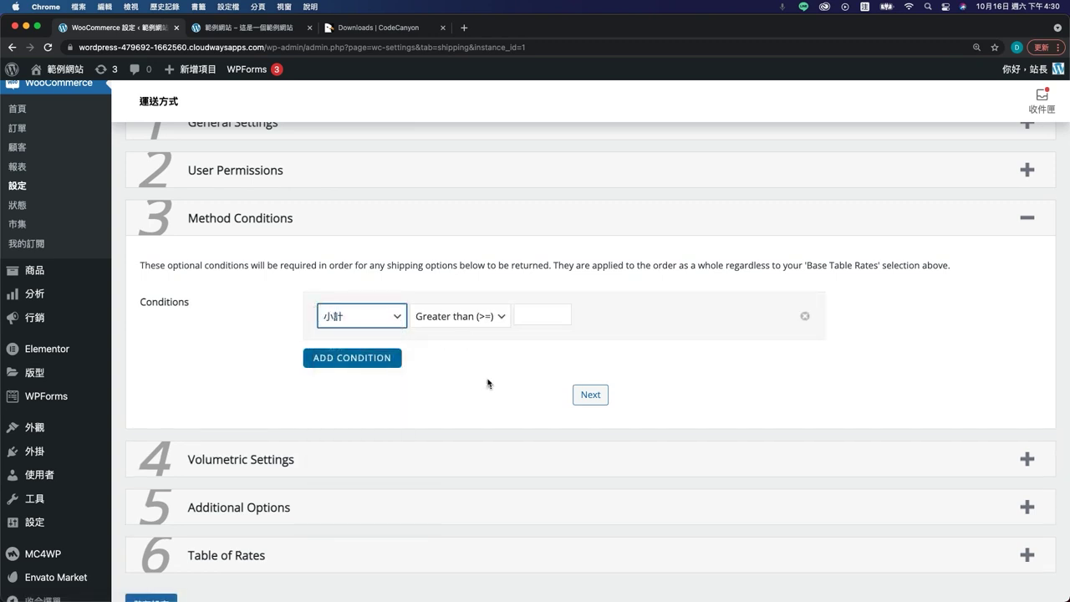
left_click(804, 316)
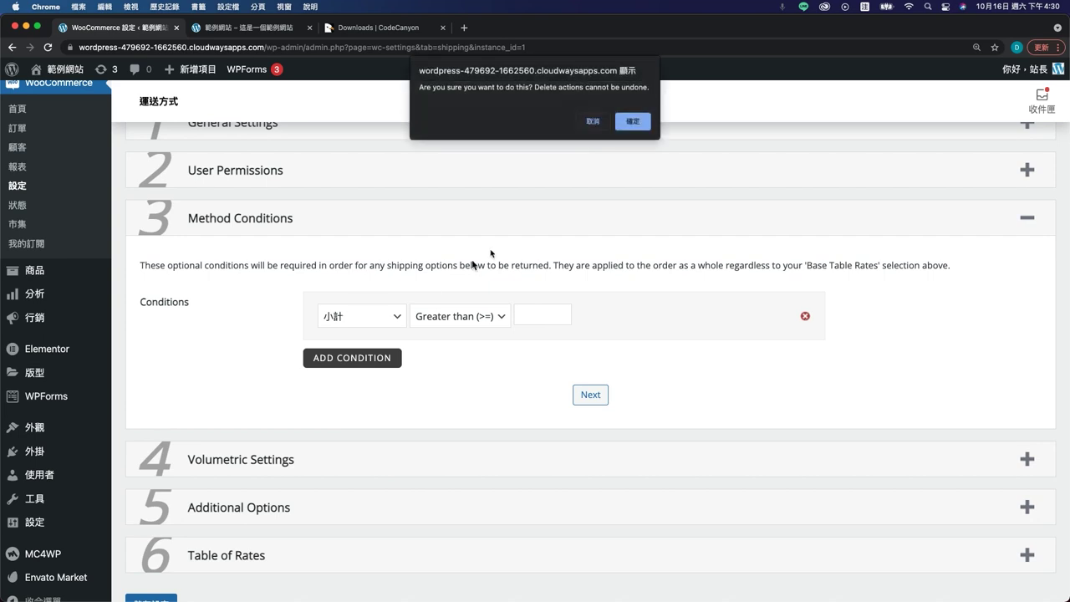
key("Return")
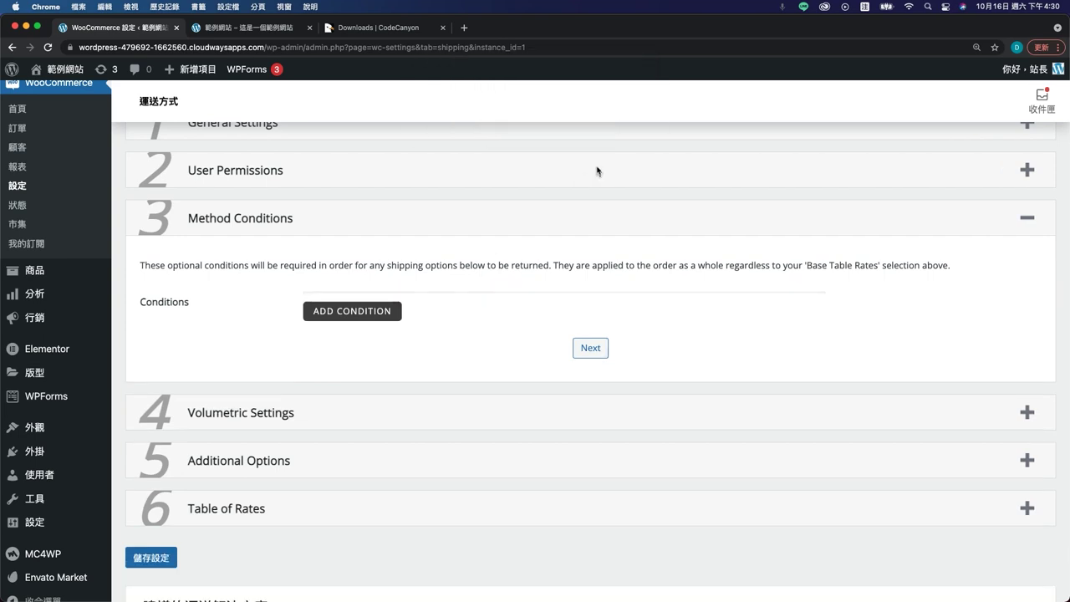
- Proceed from Method Conditions to the Volumetric Settings section
scroll(585, 316, "down", 1)
left_click(589, 308)
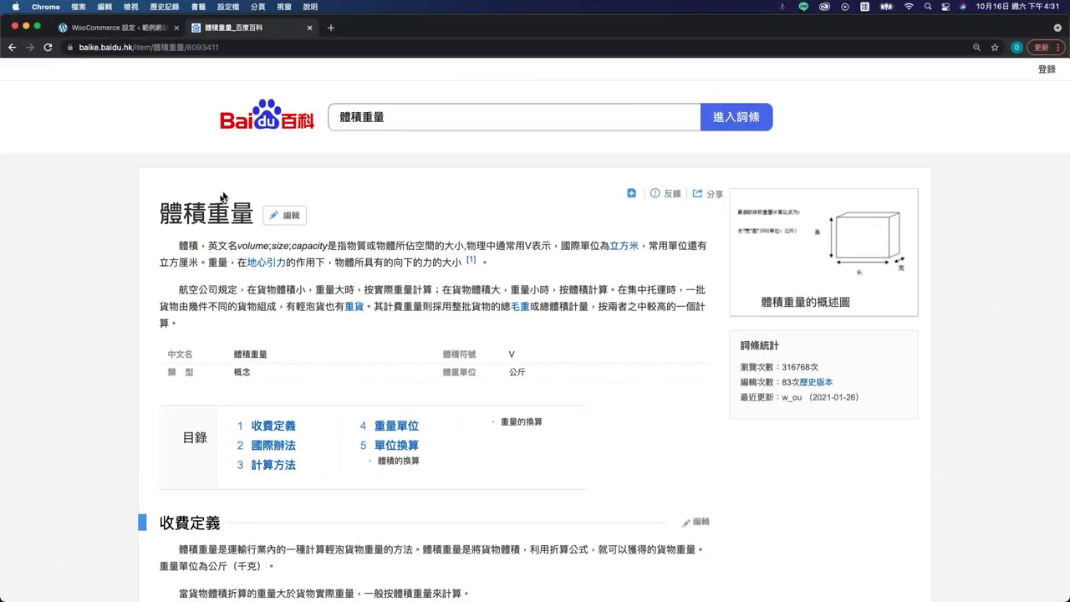
- Read the Baidu 百科 article on 體積重量, examining the 收費定義 section and its rules for charging by volumetric weight
left_click_drag(159, 218, 252, 216)
scroll(201, 445, "down", 5)
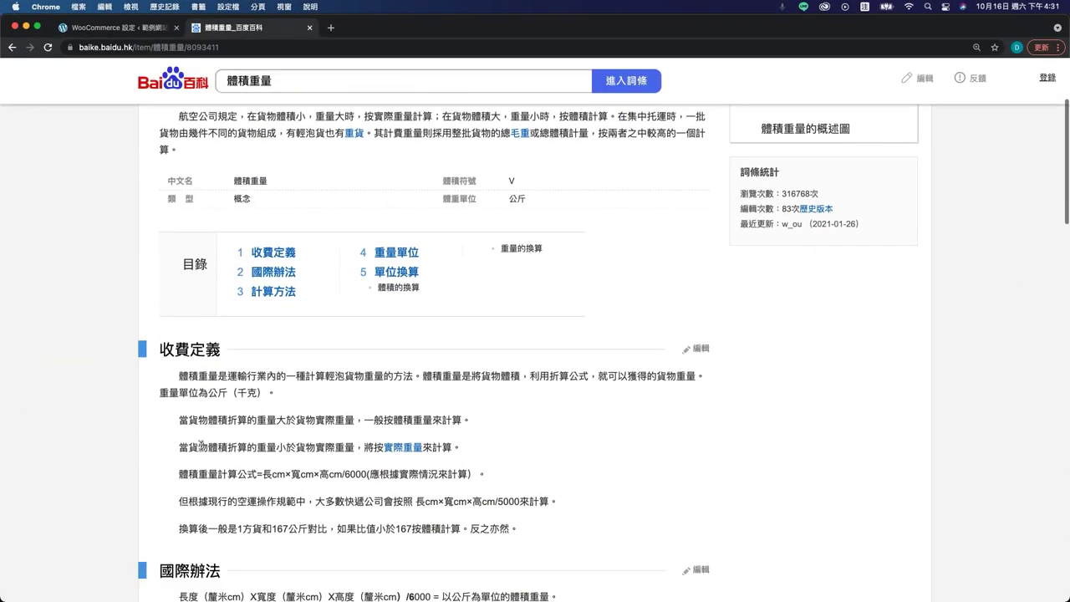
scroll(200, 446, "down", 2)
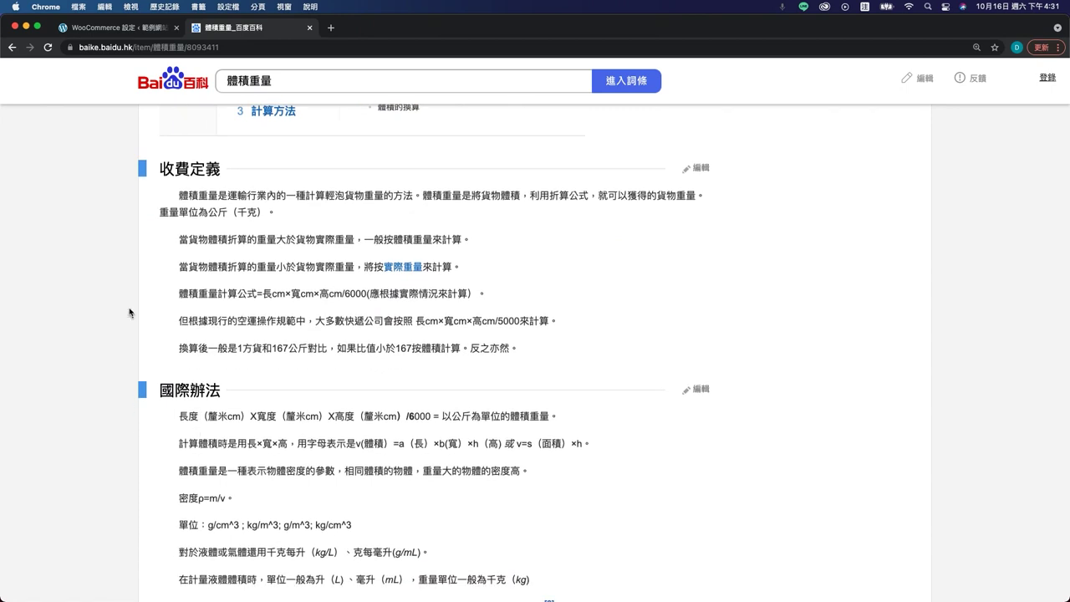
scroll(175, 192, "up", 1)
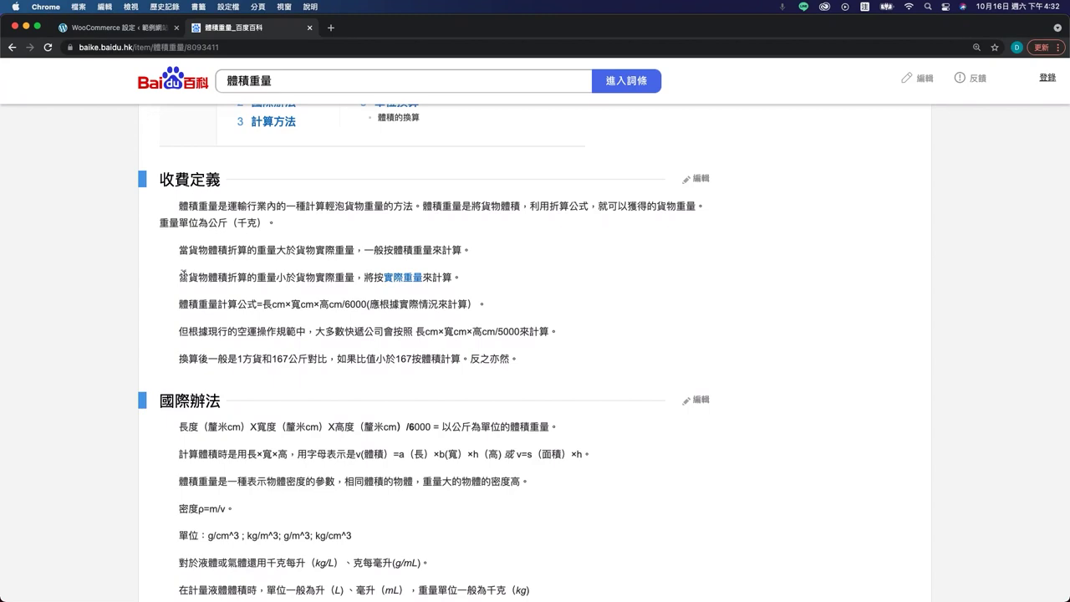
scroll(180, 303, "down", 2)
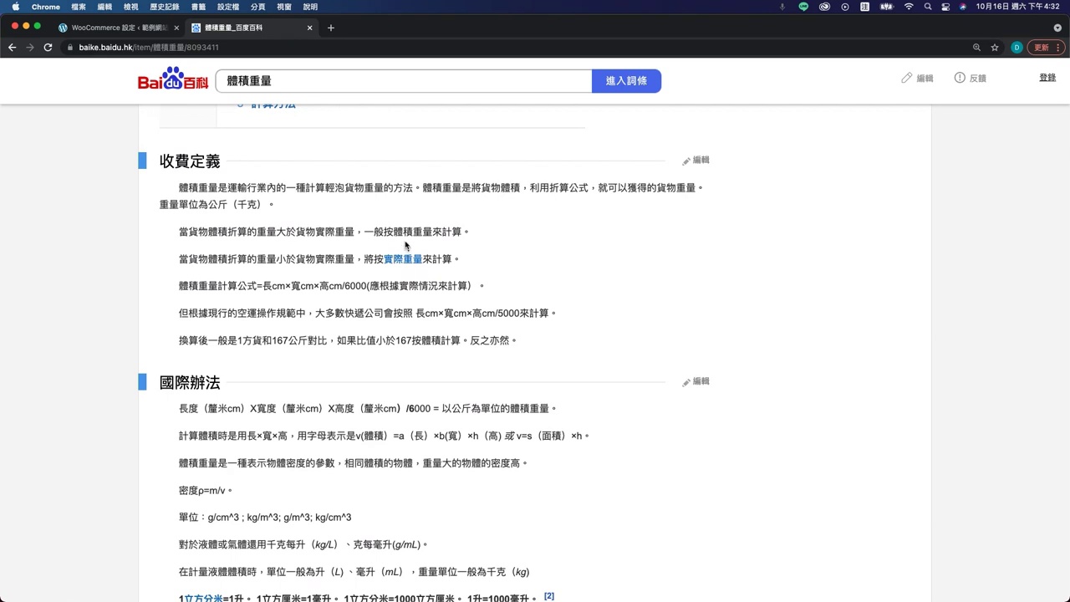
left_click_drag(394, 232, 432, 227)
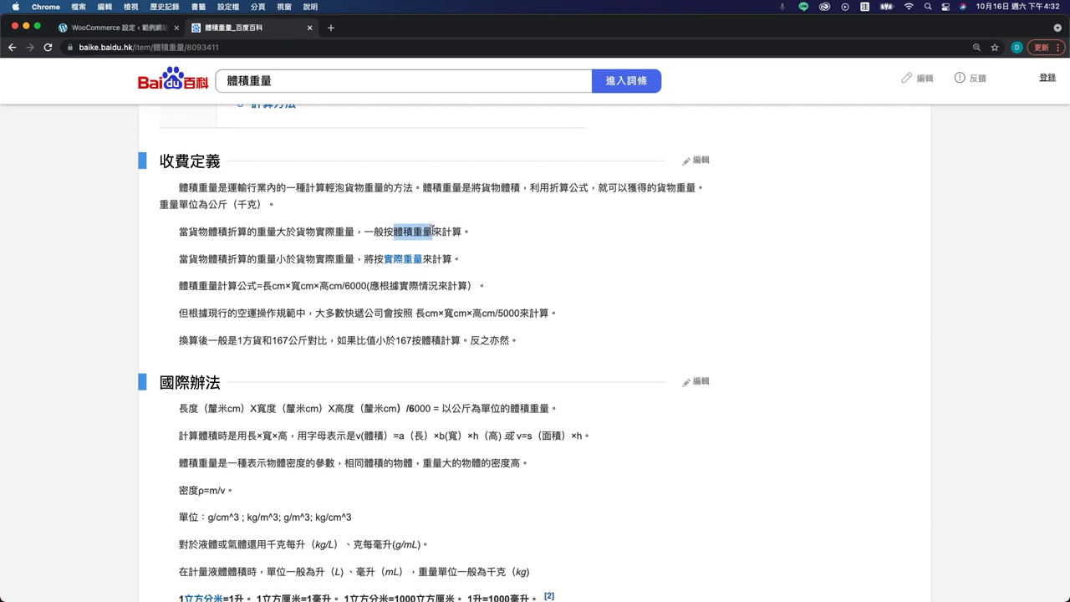
- Examine the Baidu 百科 article's volumetric weight formulas with divisors 6000 and 5000, and its 體積重量 introduction
left_click(192, 276)
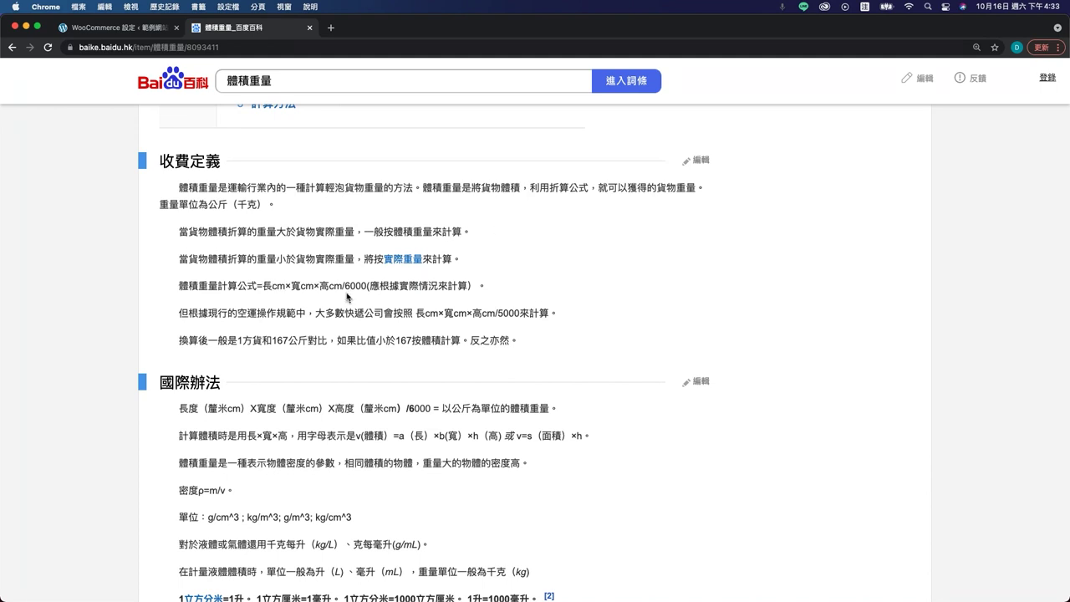
left_click_drag(368, 286, 344, 286)
double_click(505, 313)
left_click(639, 322)
scroll(367, 285, "down", 1)
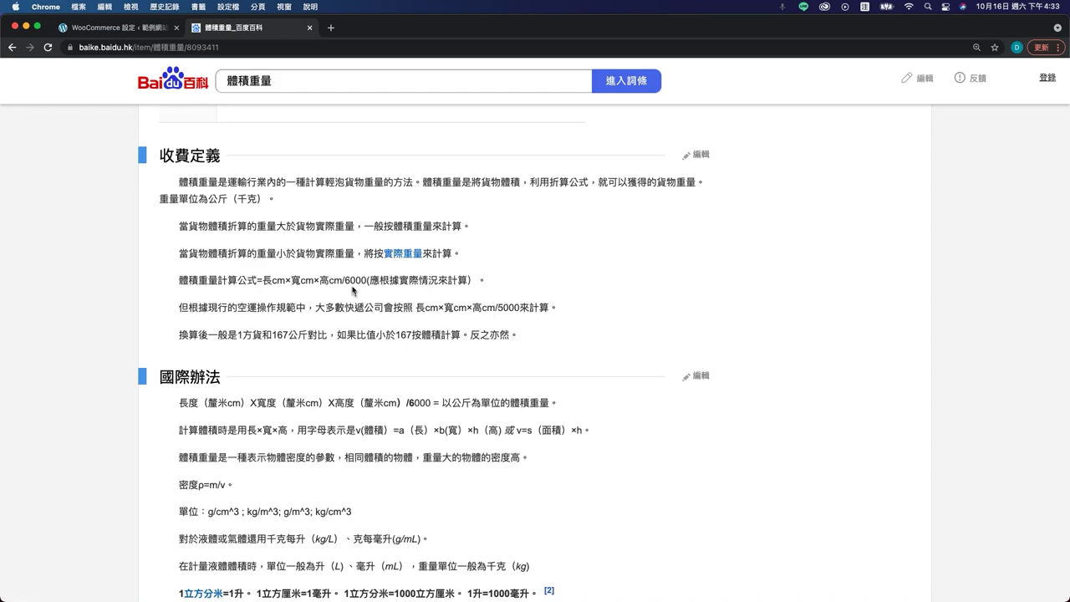
scroll(358, 301, "down", 3)
scroll(250, 251, "up", 10)
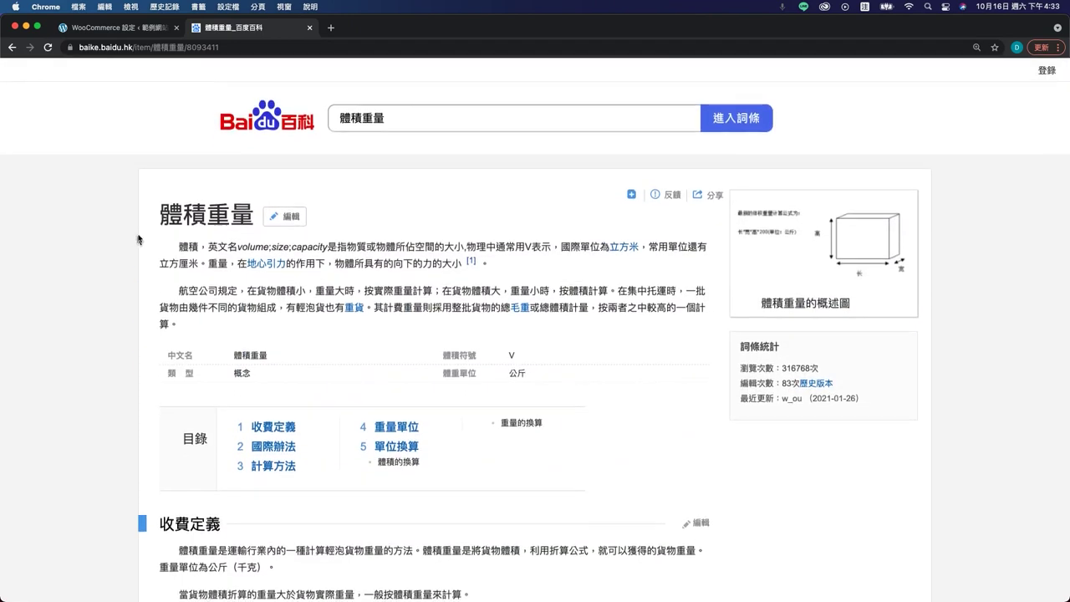
left_click_drag(161, 207, 253, 214)
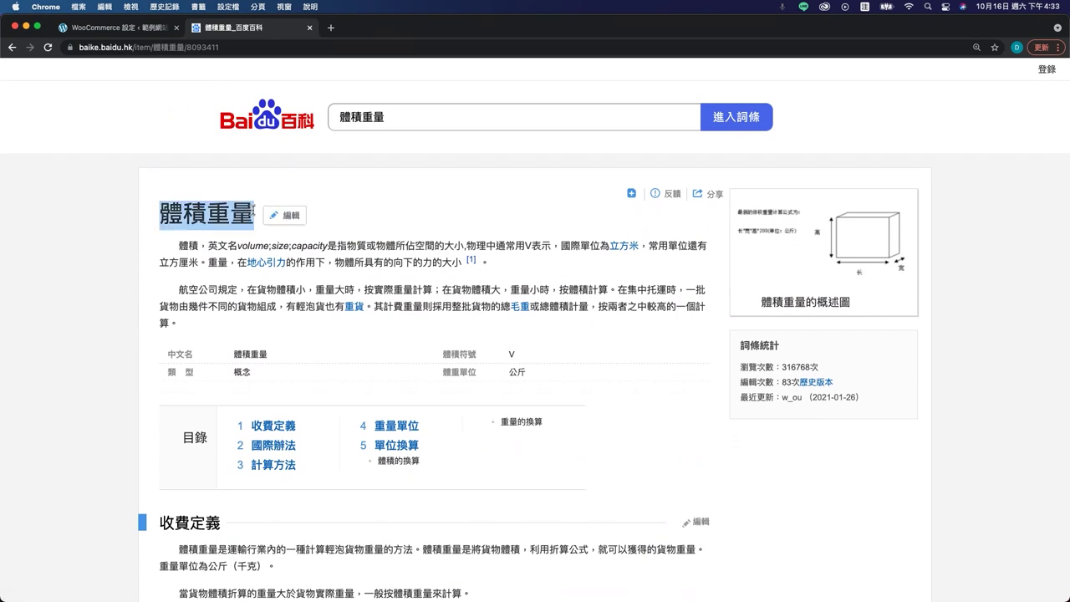
left_click(188, 304)
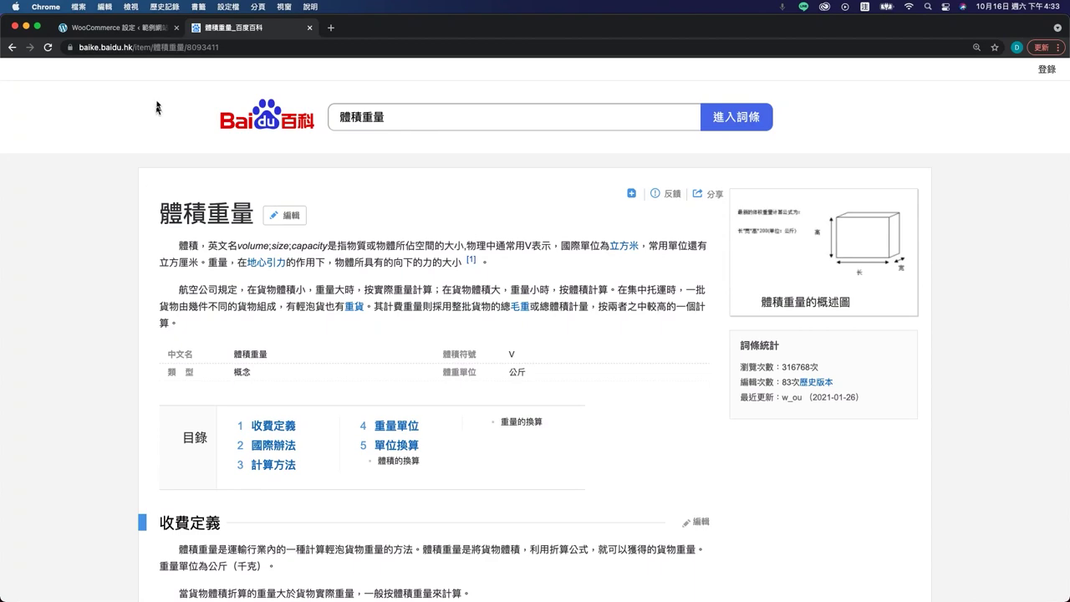
- Return to the WooCommerce shipping settings and examine the Volumetric Number, Operand and Exclude Weight options
left_click(142, 27)
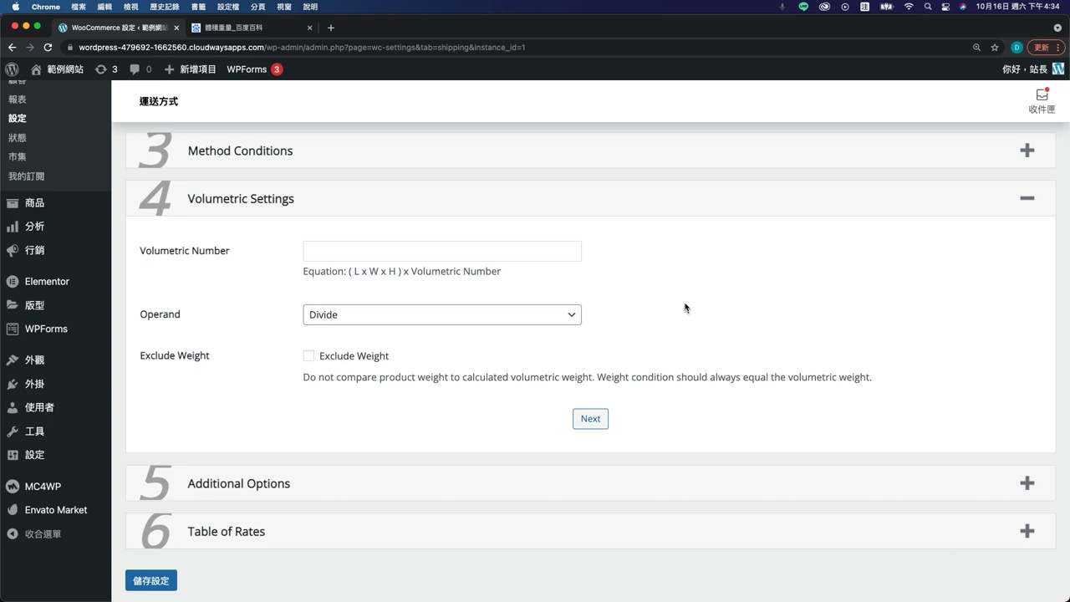
left_click(368, 241)
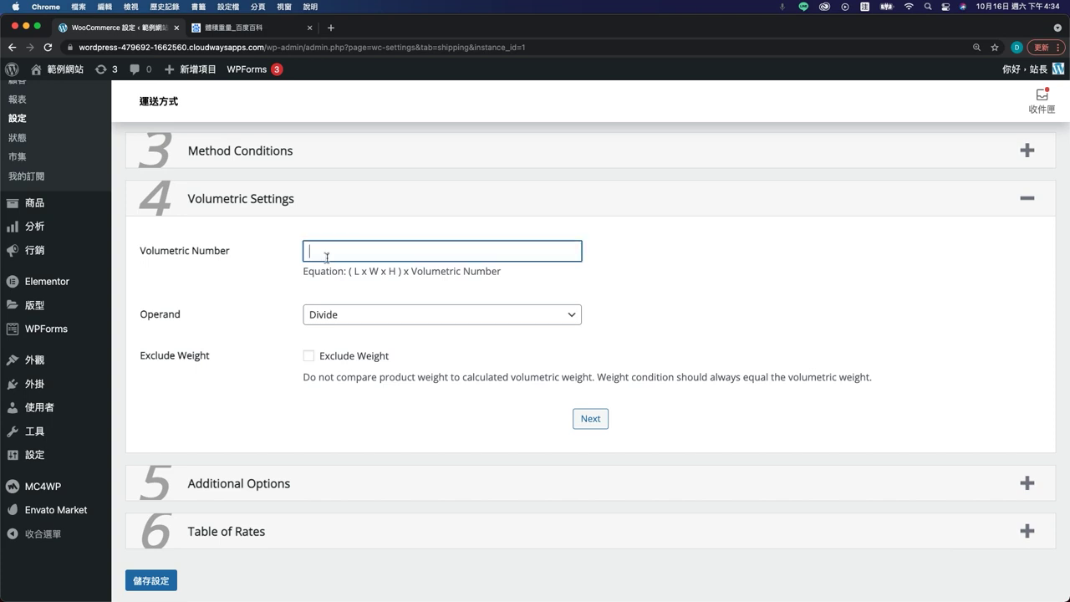
left_click(232, 289)
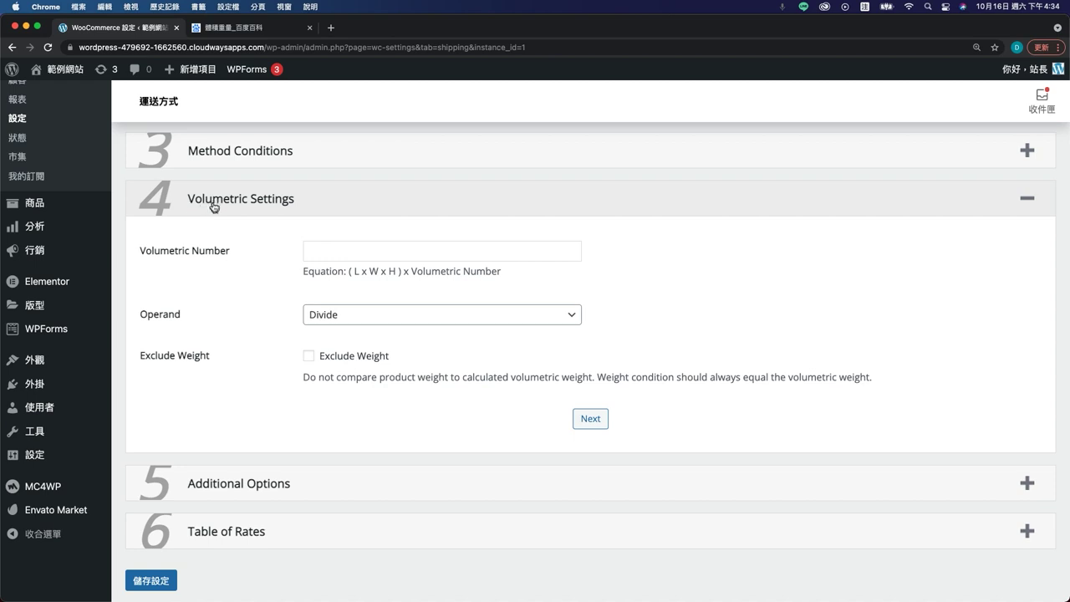
scroll(251, 368, "down", 1)
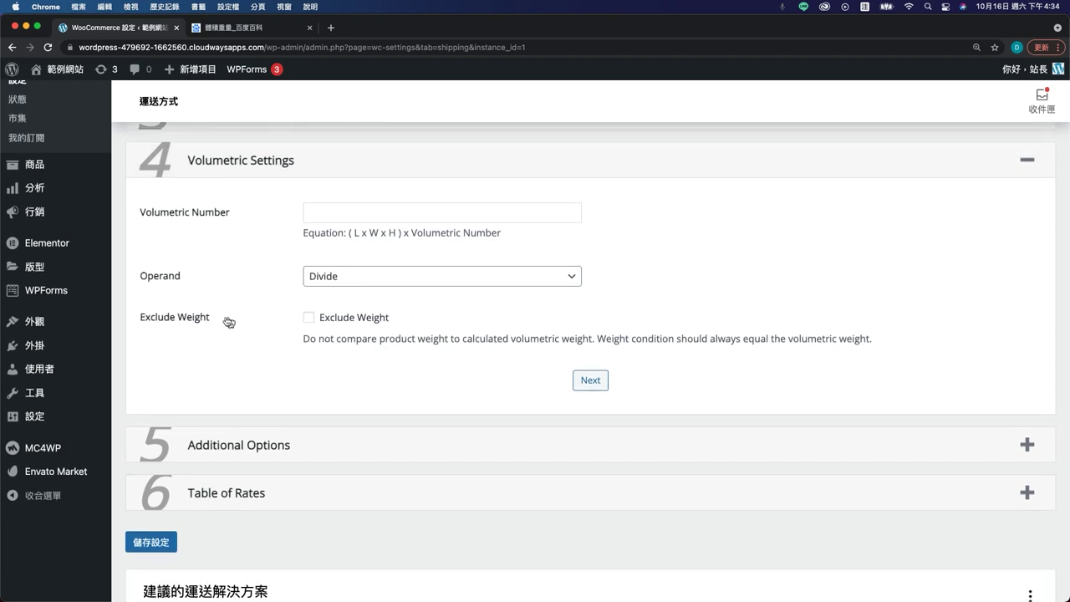
left_click(358, 282)
left_click(283, 368)
scroll(392, 423, "down", 2)
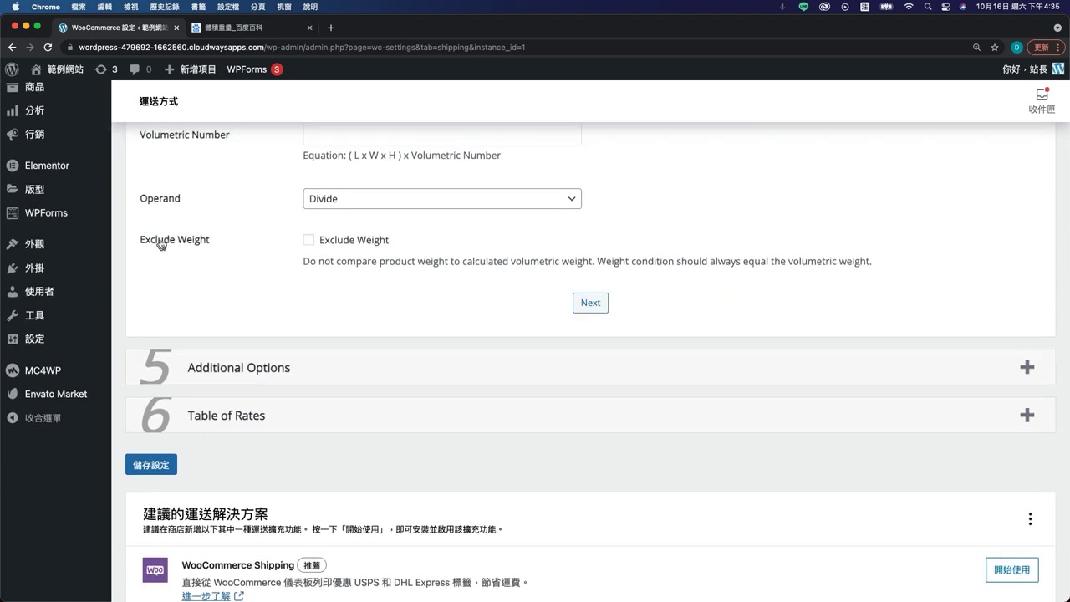
left_click(337, 242)
scroll(375, 264, "up", 2)
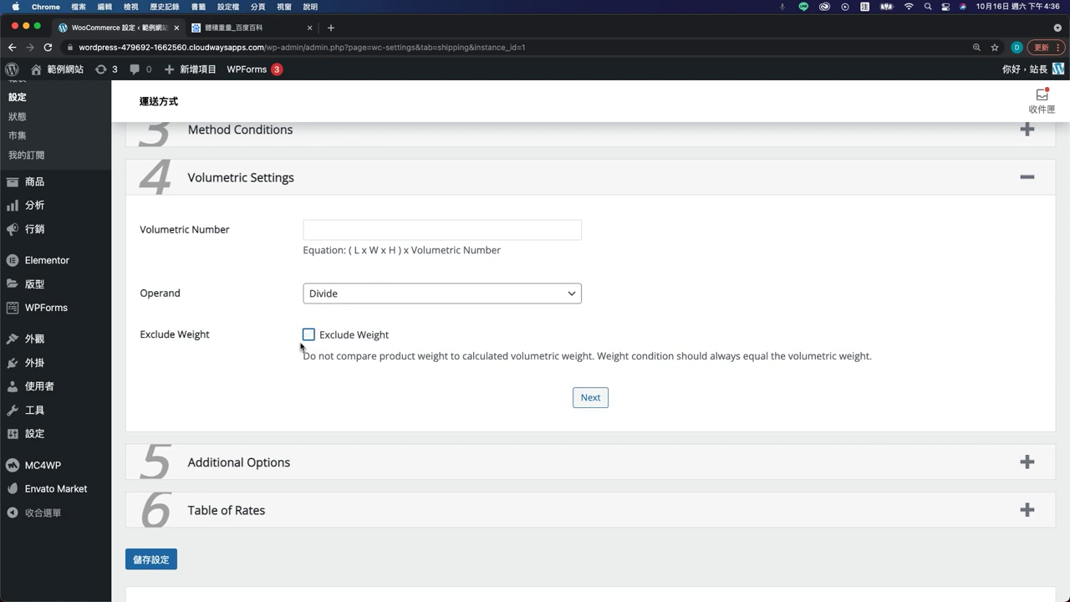
- Leave the Volumetric Number empty and proceed from Volumetric Settings to the Additional Options section
left_click(319, 235)
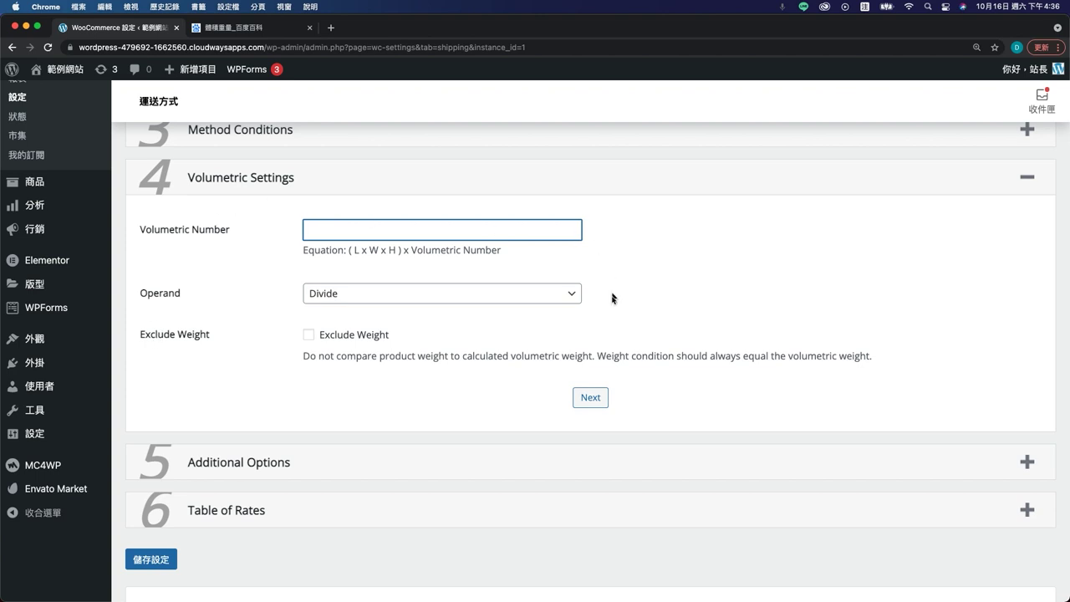
left_click(328, 400)
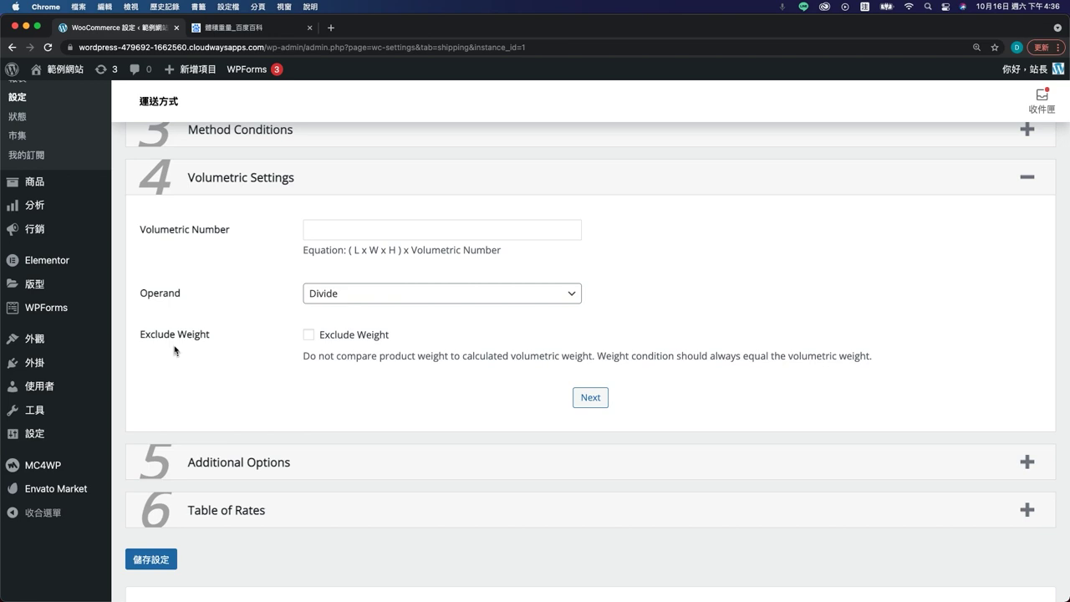
left_click(318, 231)
left_click(270, 351)
left_click(598, 399)
- Review the Additional Options, leave Hide This Method unchecked, and proceed to the Table of Rates section
scroll(424, 348, "down", 1)
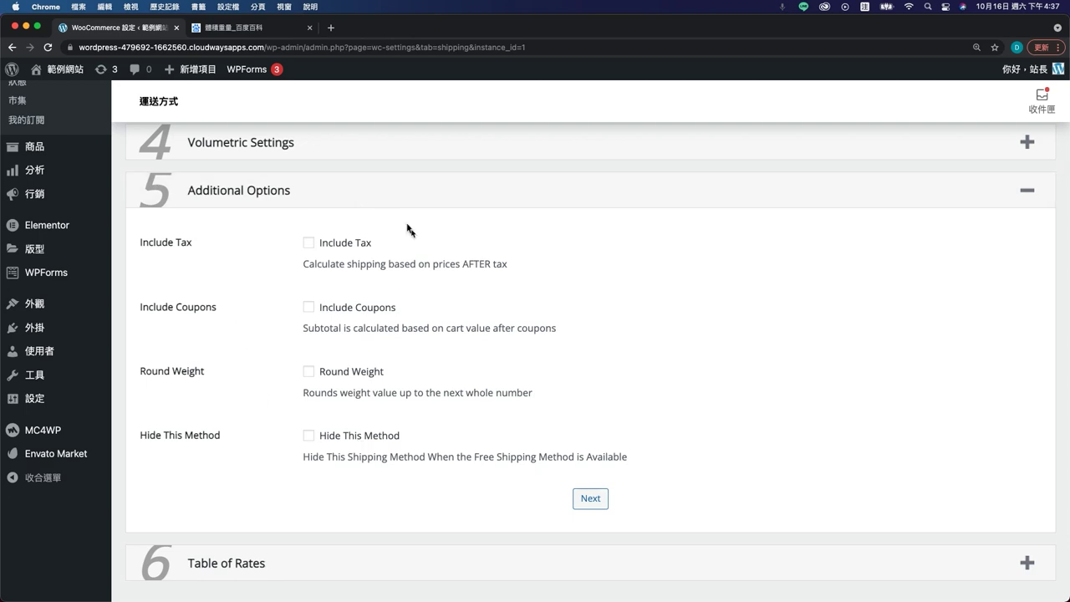
left_click_drag(306, 457, 306, 424)
left_click(309, 435)
scroll(418, 458, "down", 1)
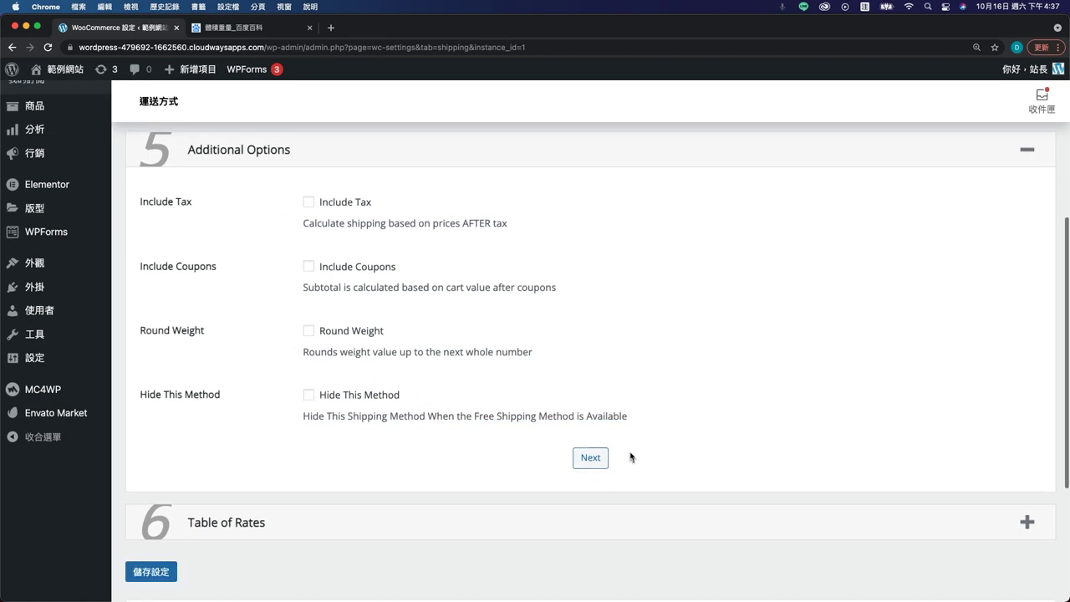
left_click(589, 458)
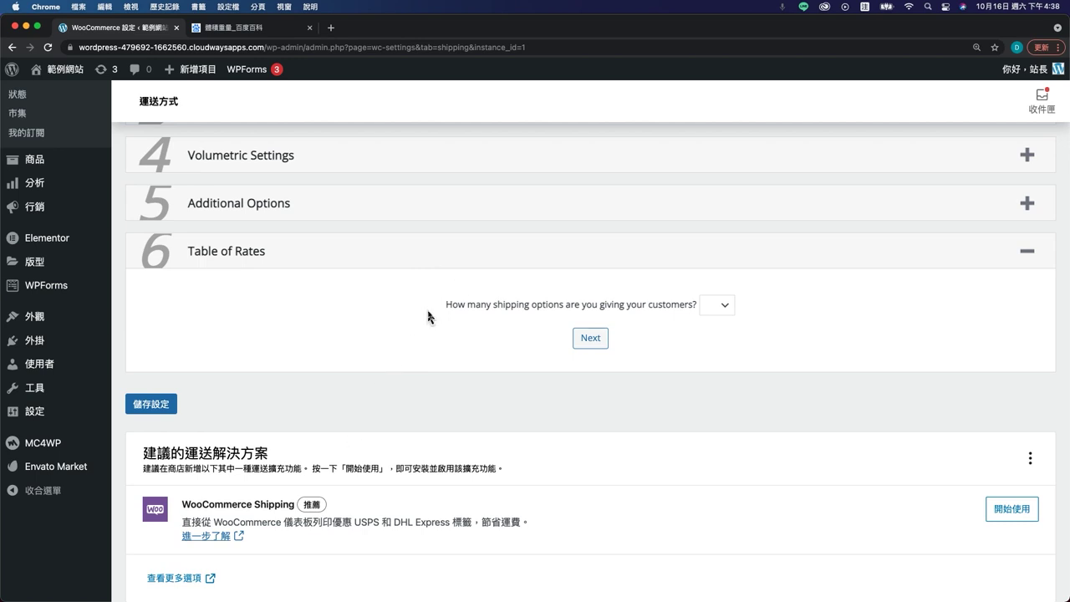
- Create one shipping option for customers in the Table of Rates and title it 黑貓宅急便
left_click(720, 307)
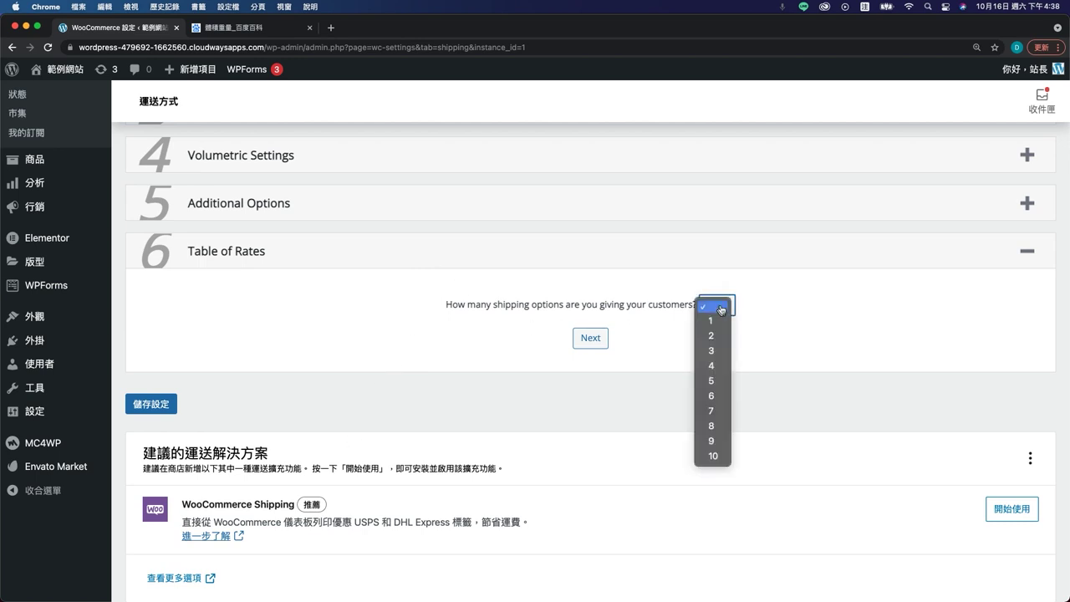
left_click(712, 356)
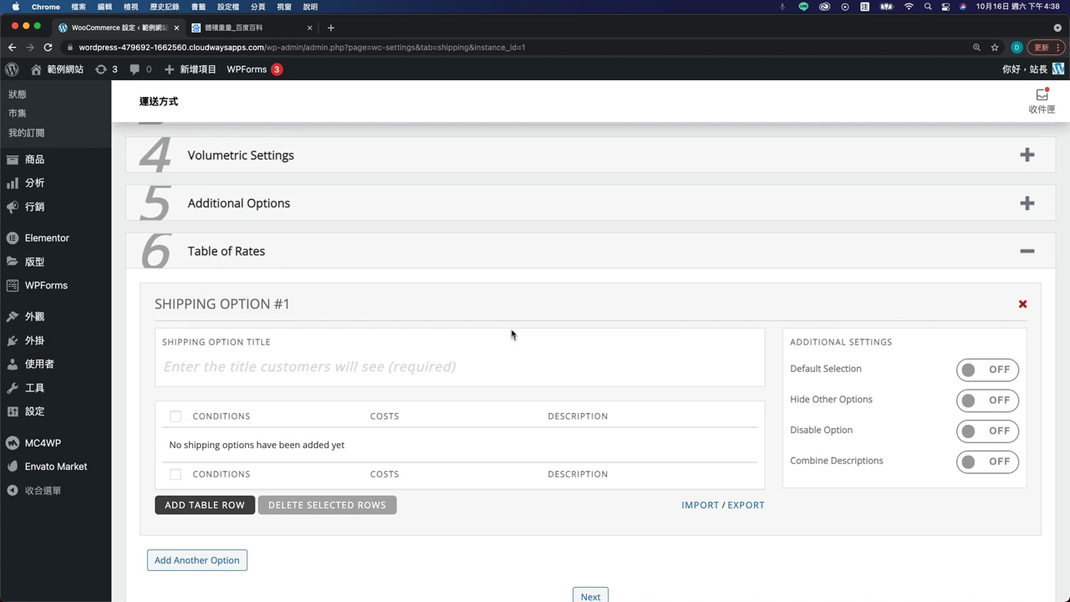
left_click(258, 373)
scroll(257, 373, "down", 2)
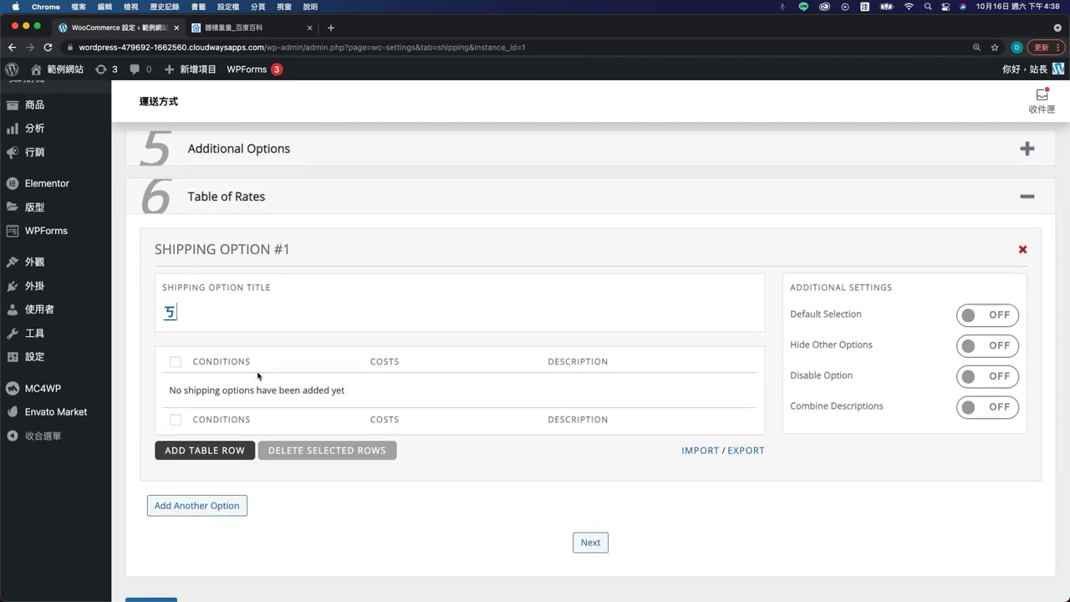
type("黑貓宅急便")
- Add a table row to the 黑貓宅急便 option with the condition 小計 Greater than (>=) 1
scroll(717, 311, "down", 2)
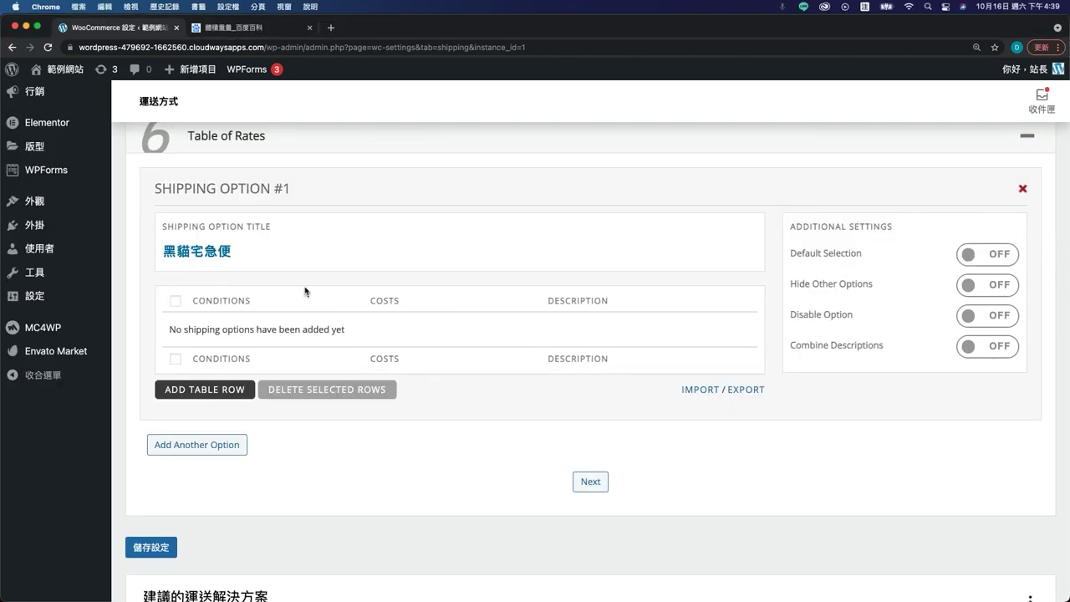
left_click(191, 397)
left_click(223, 329)
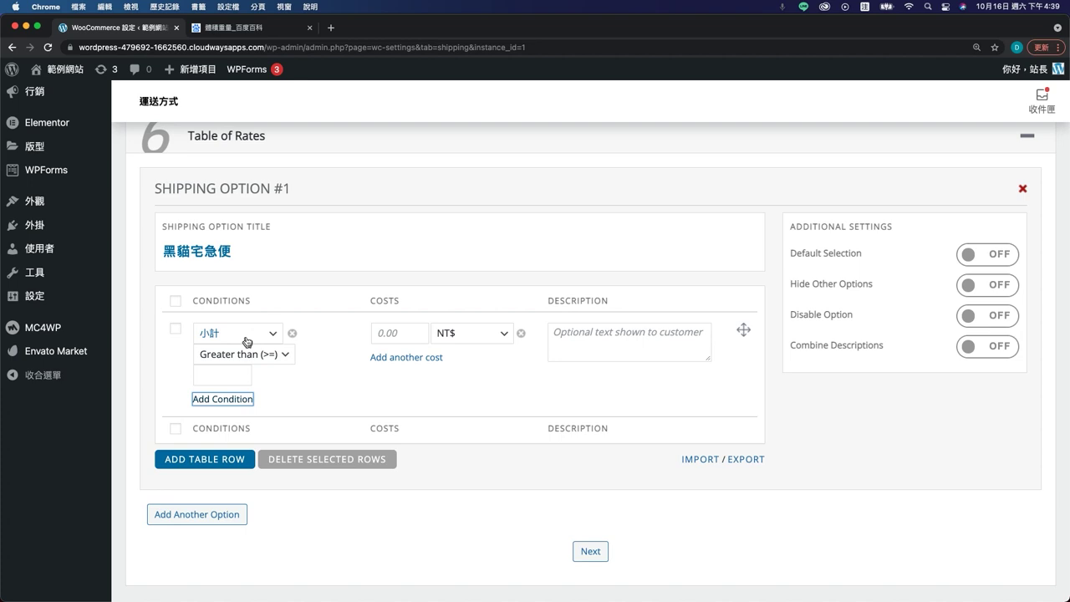
left_click(232, 358)
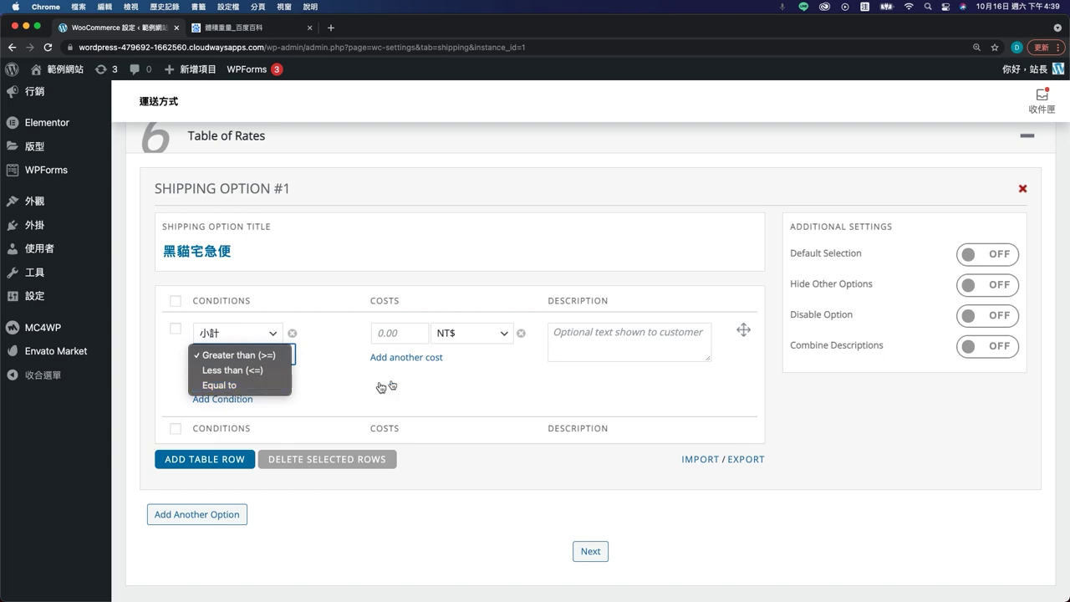
left_click(274, 379)
left_click(210, 377)
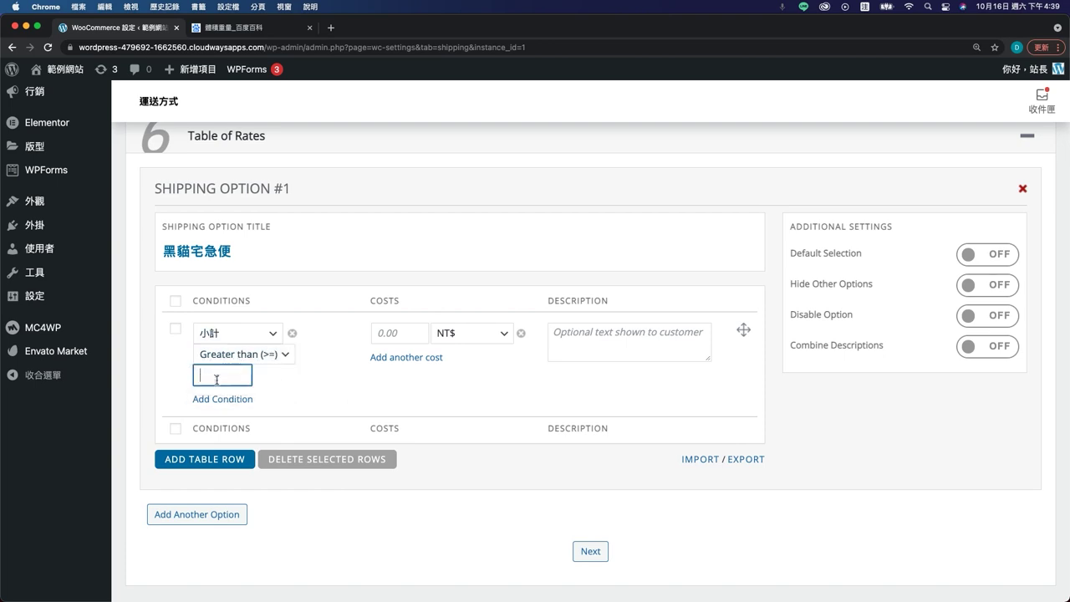
type("1")
left_click(317, 393)
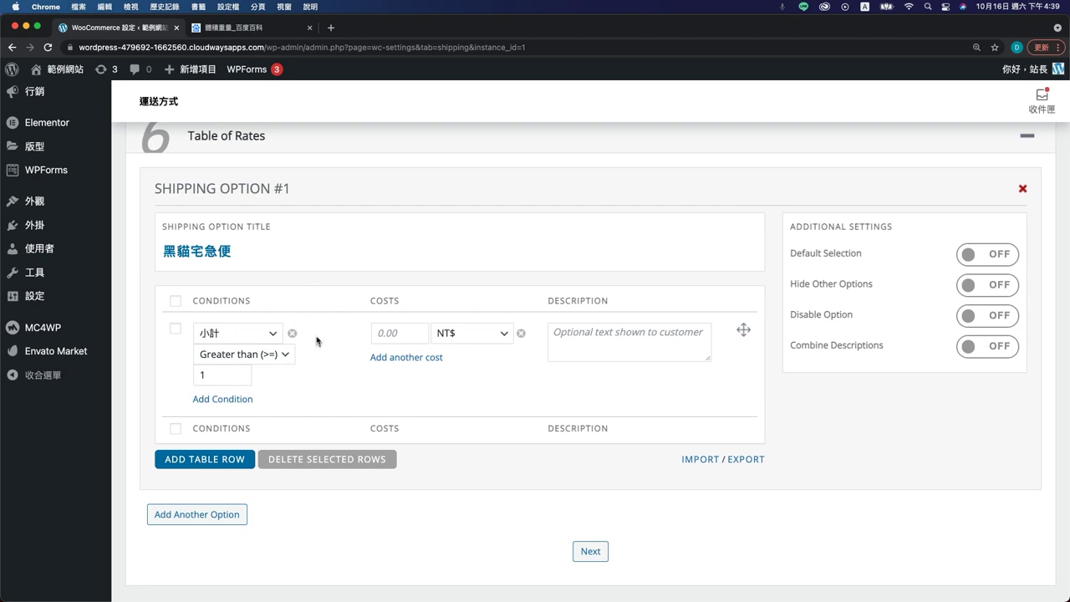
- Set the row's cost to 180 NT$ and its description to 黑貓宅急便～
scroll(301, 356, "down", 1)
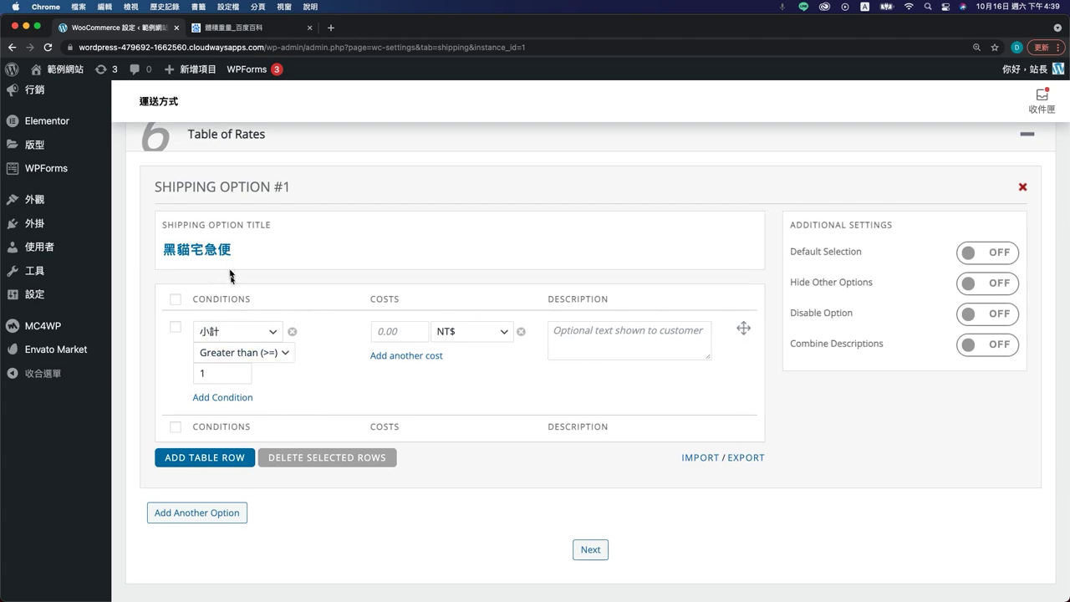
left_click(390, 333)
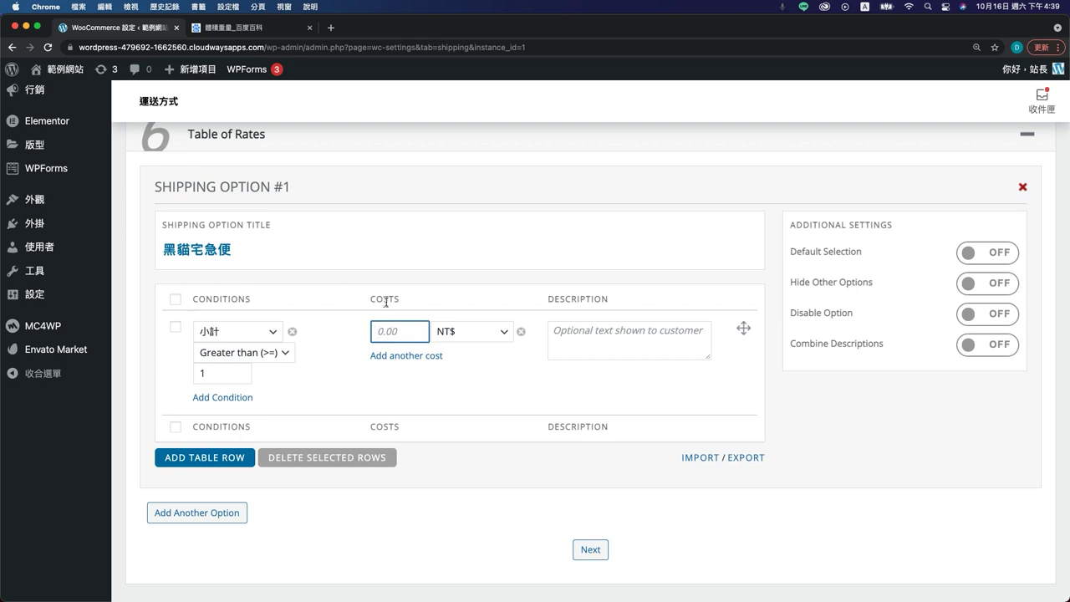
type("180")
left_click(467, 332)
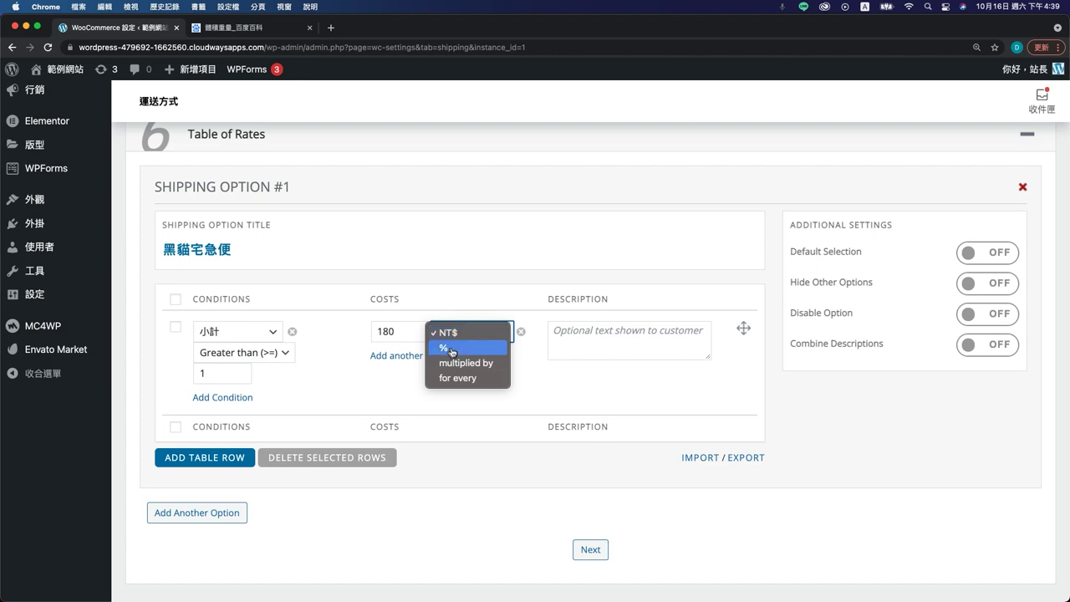
left_click(392, 386)
left_click(630, 343)
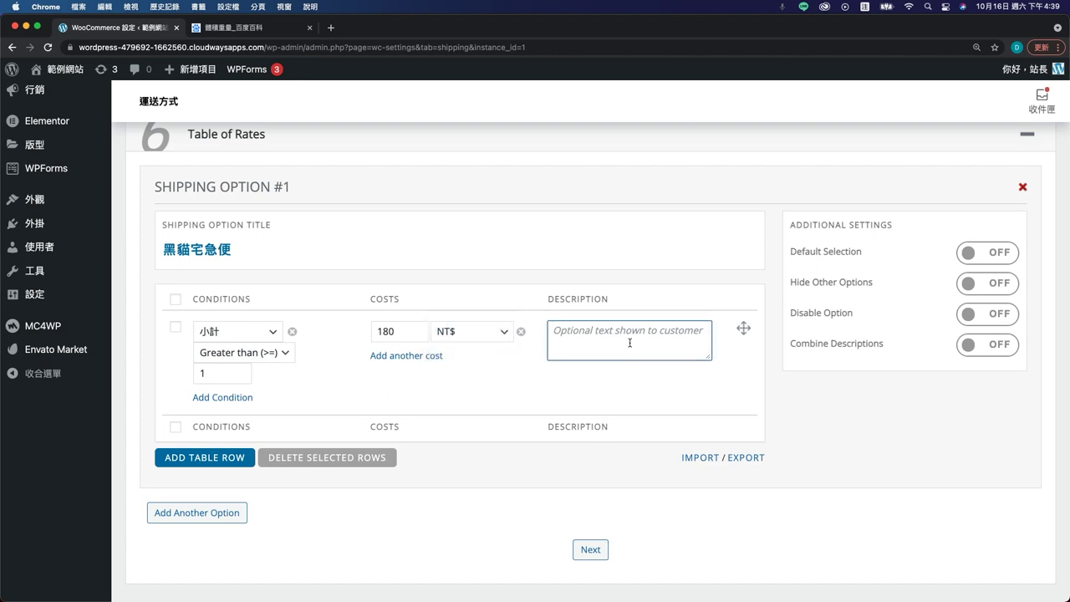
type("黑貓宅急便～")
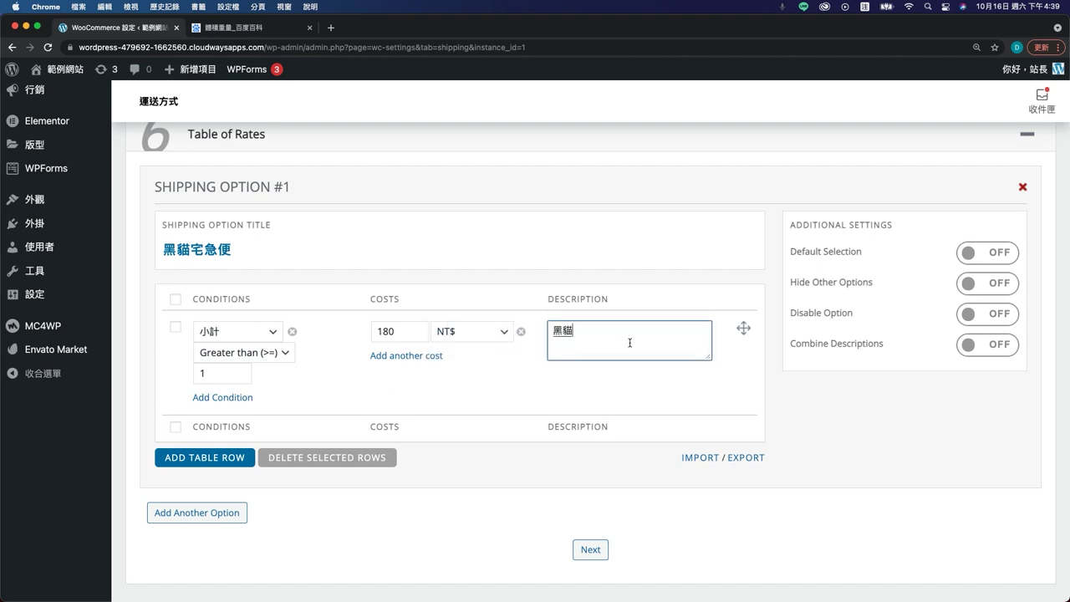
- Add a second cost and a second condition to the 黑貓宅急便 table row, and delete both again
scroll(449, 387, "down", 1)
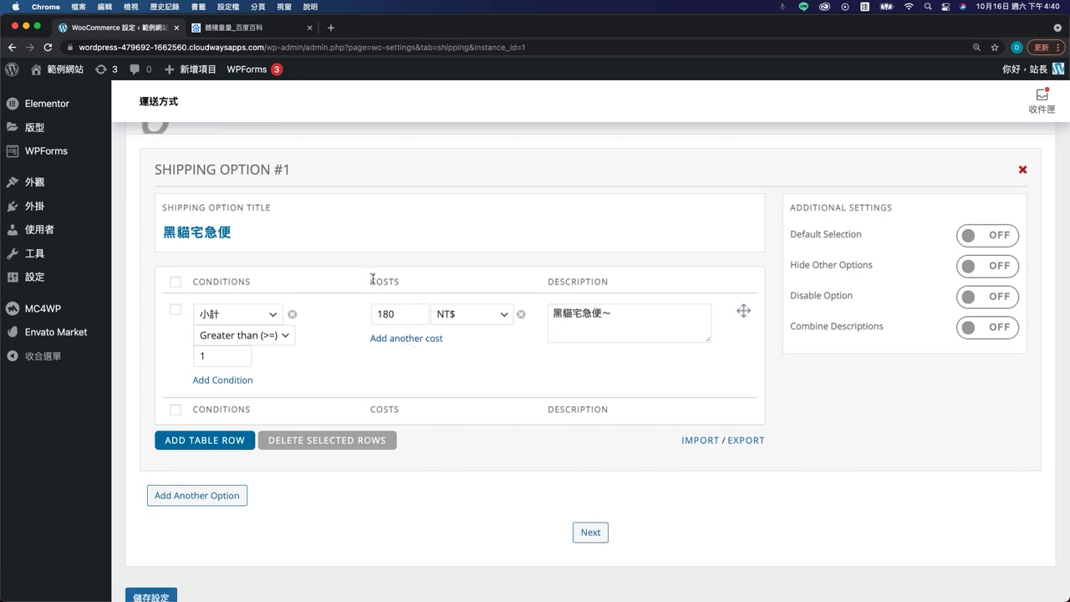
left_click_drag(371, 279, 416, 285)
left_click(406, 338)
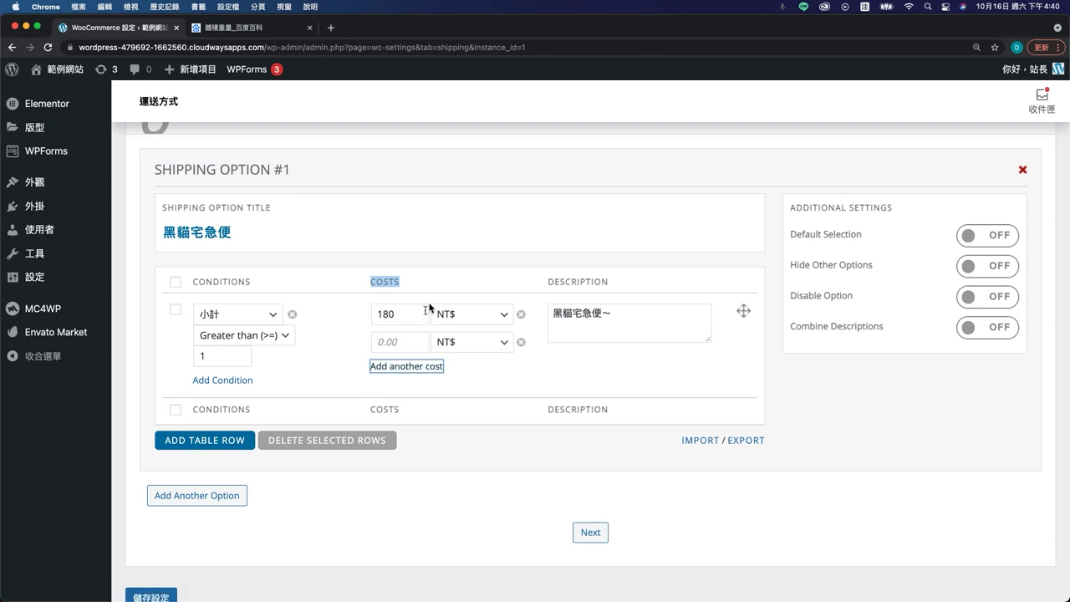
left_click(217, 381)
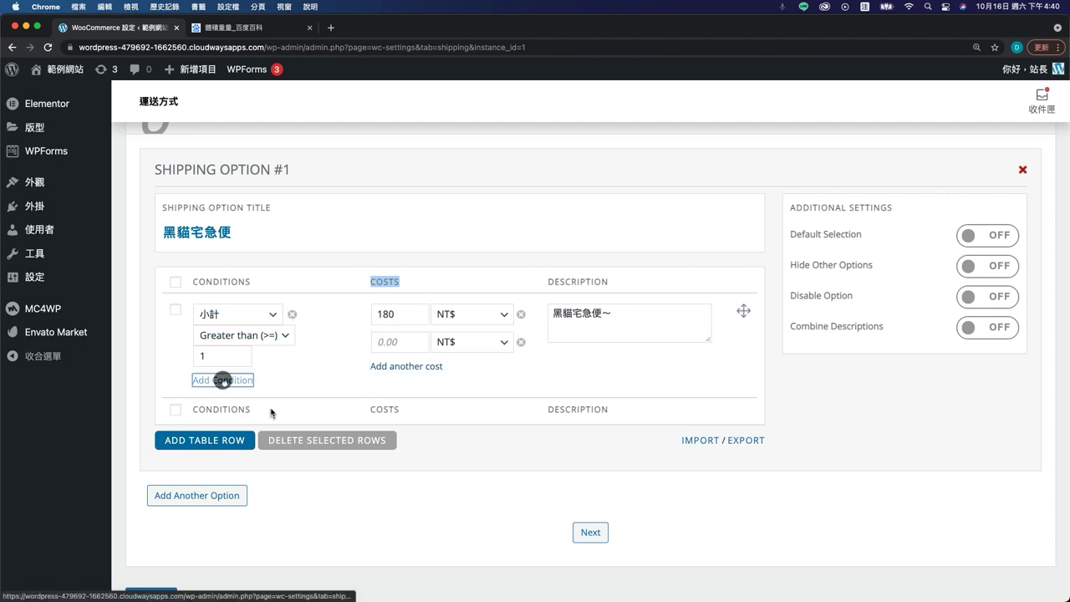
left_click(292, 386)
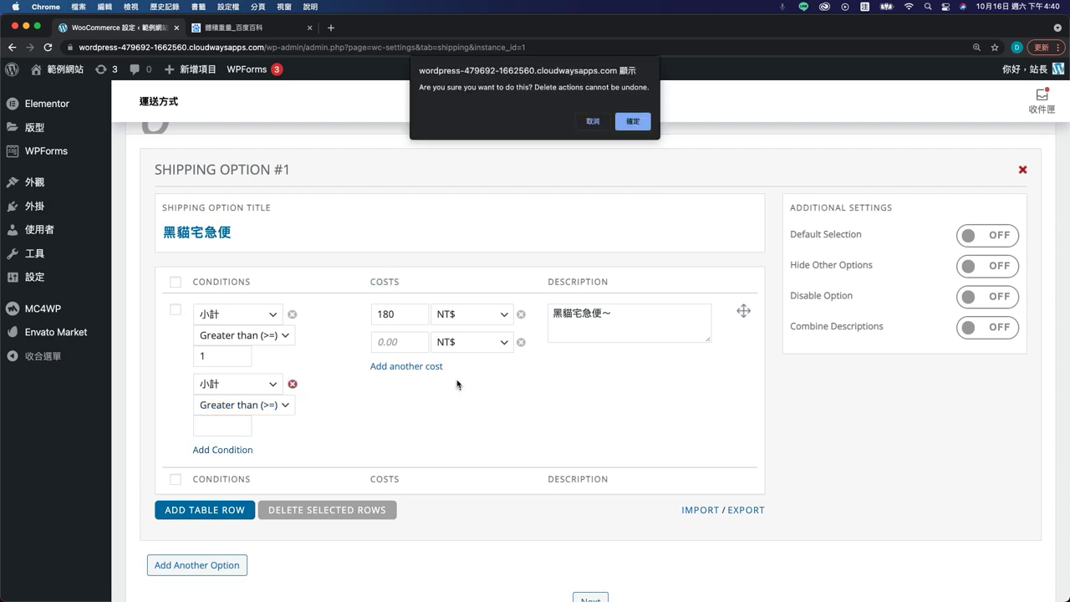
key("Return")
left_click(521, 342)
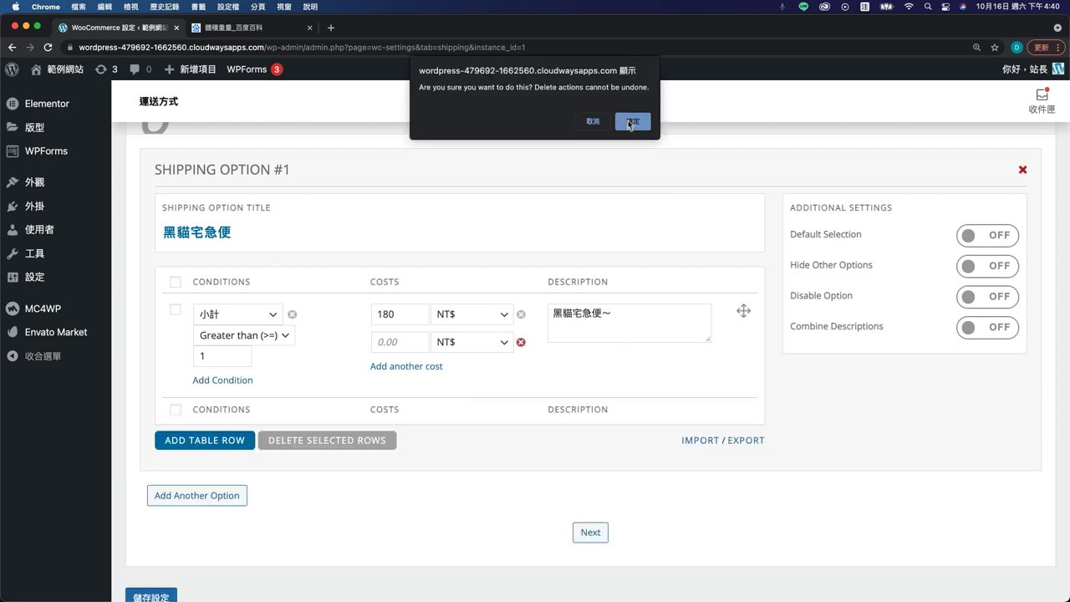
left_click(632, 122)
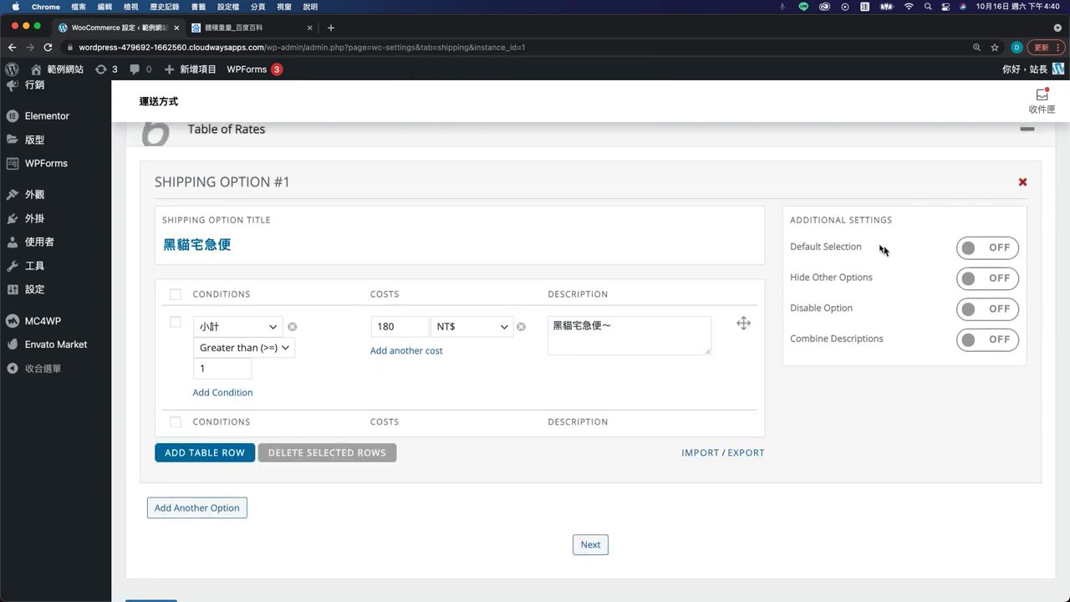
- Turn on Default Selection in the additional settings of the 黑貓宅急便 shipping option, and switch it off again
left_click_drag(787, 221, 955, 215)
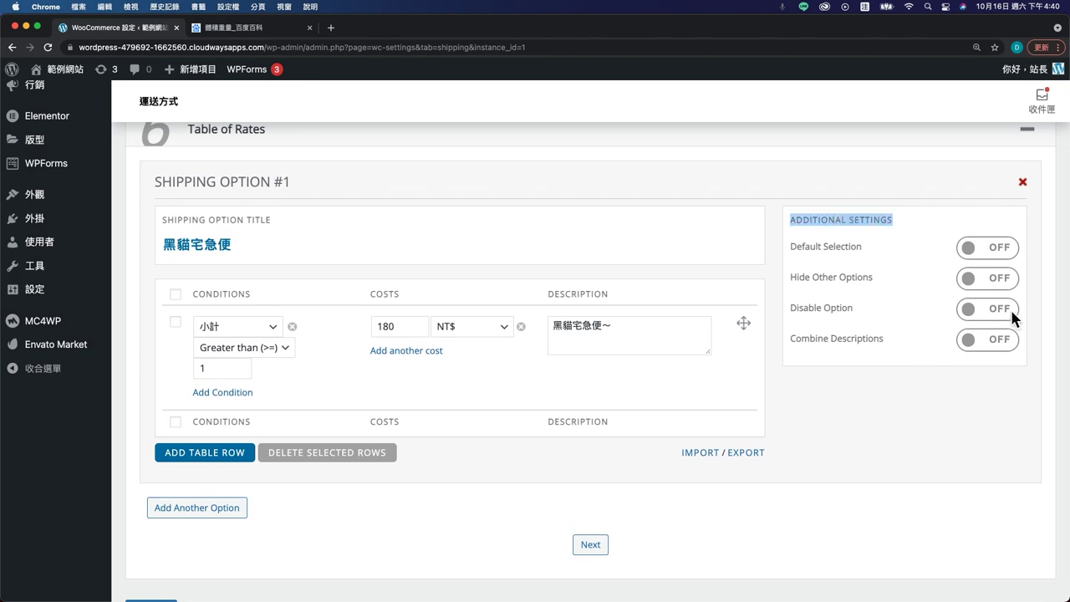
left_click(847, 251)
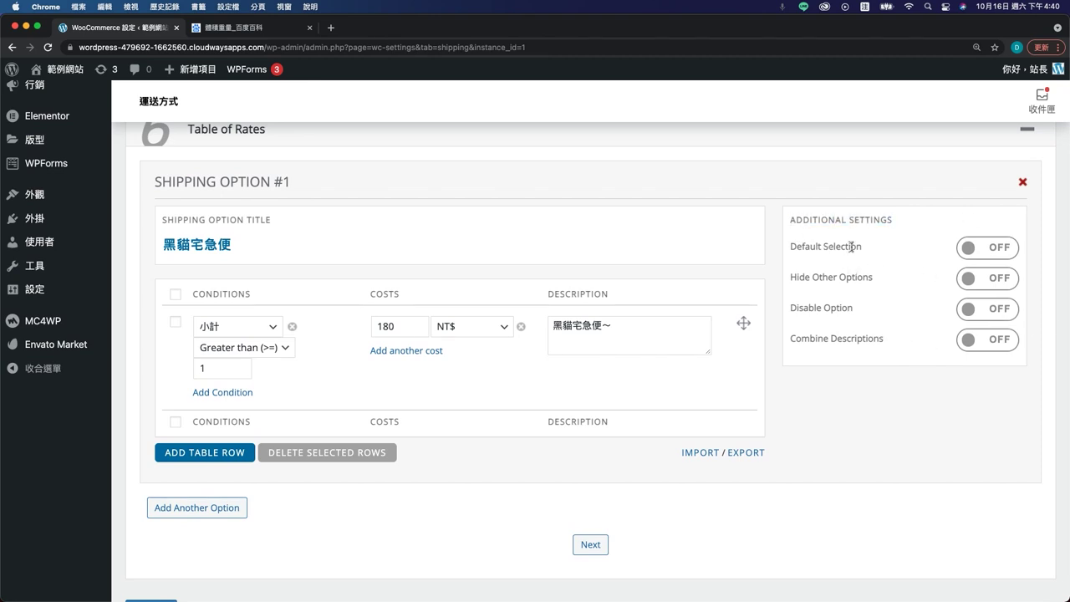
left_click(982, 245)
scroll(574, 351, "down", 3)
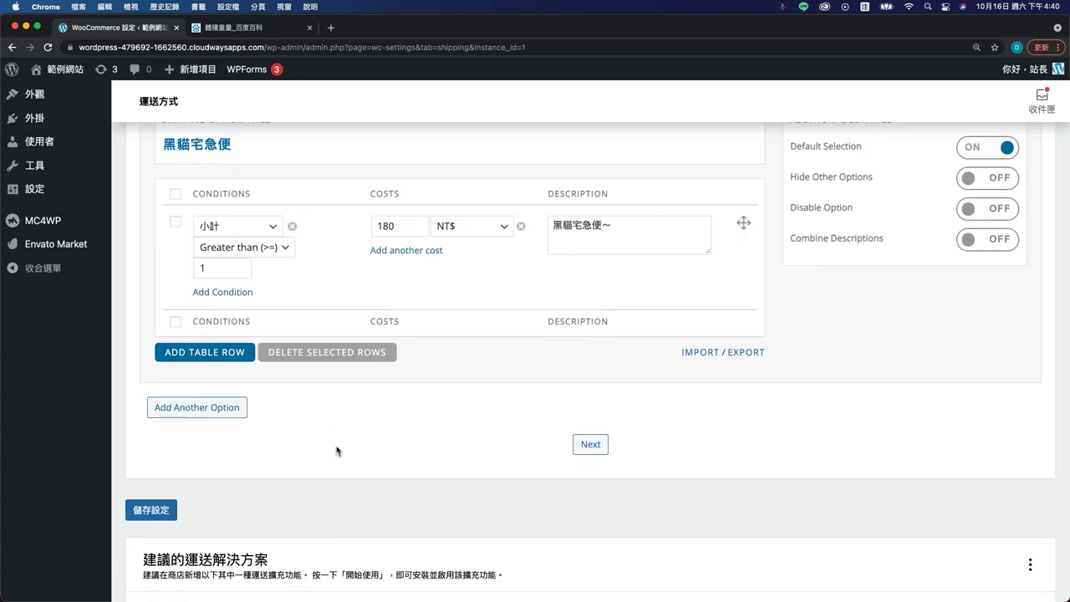
scroll(338, 452, "up", 1)
scroll(611, 461, "up", 1)
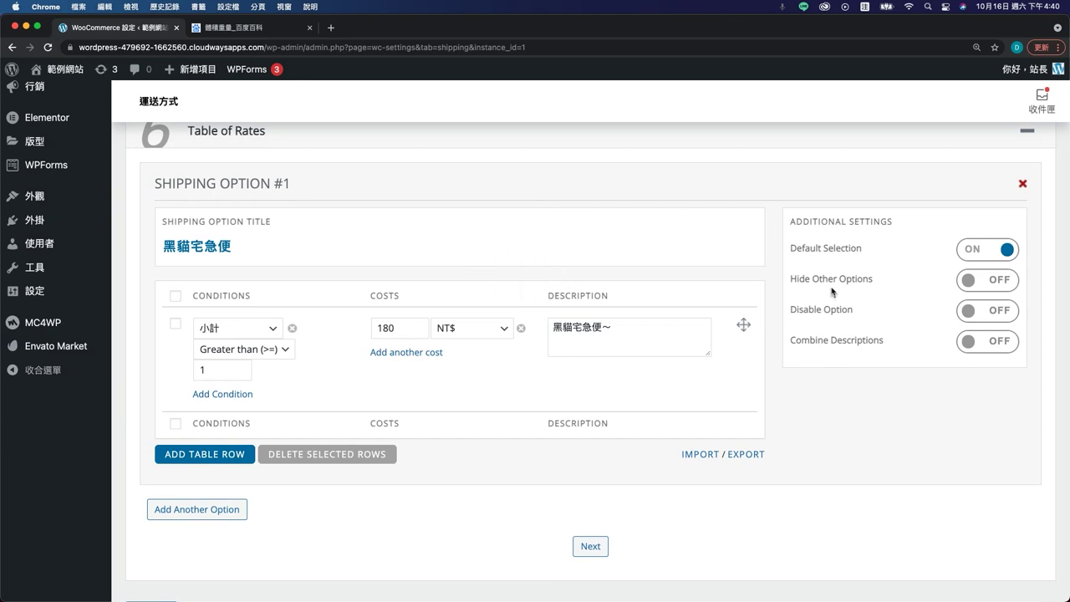
mouse_move(789, 249)
left_mouse_down()
mouse_move(882, 254)
mouse_move(769, 245)
left_mouse_up()
left_click(1000, 250)
scroll(886, 297, "up", 1)
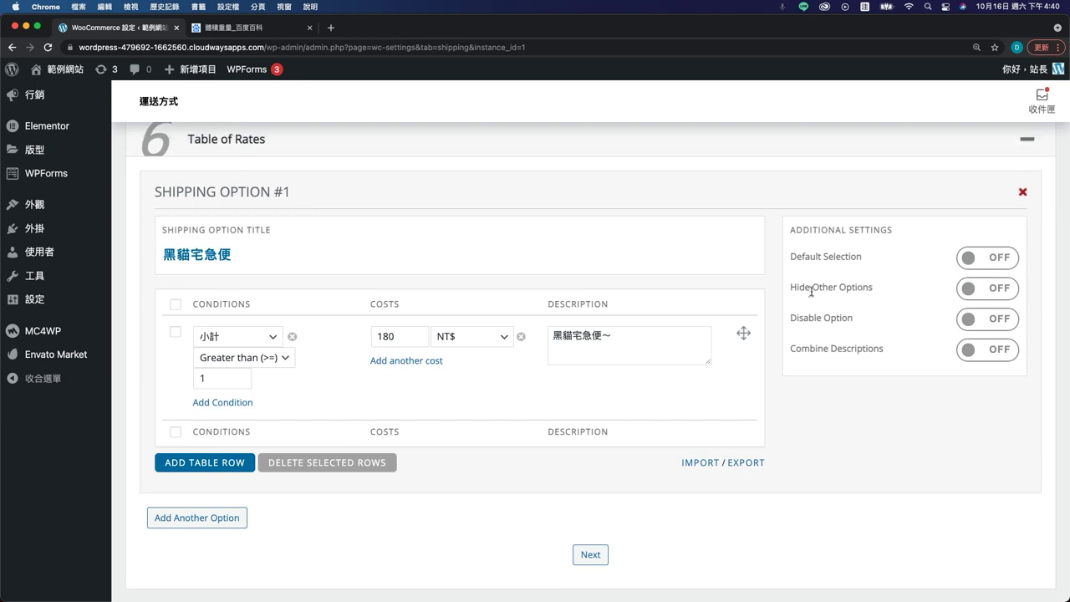
- Turn Hide Other Options on and off again for the 黑貓宅急便 option, and review its remaining additional settings
left_click(993, 290)
left_click(999, 289)
scroll(953, 310, "down", 1)
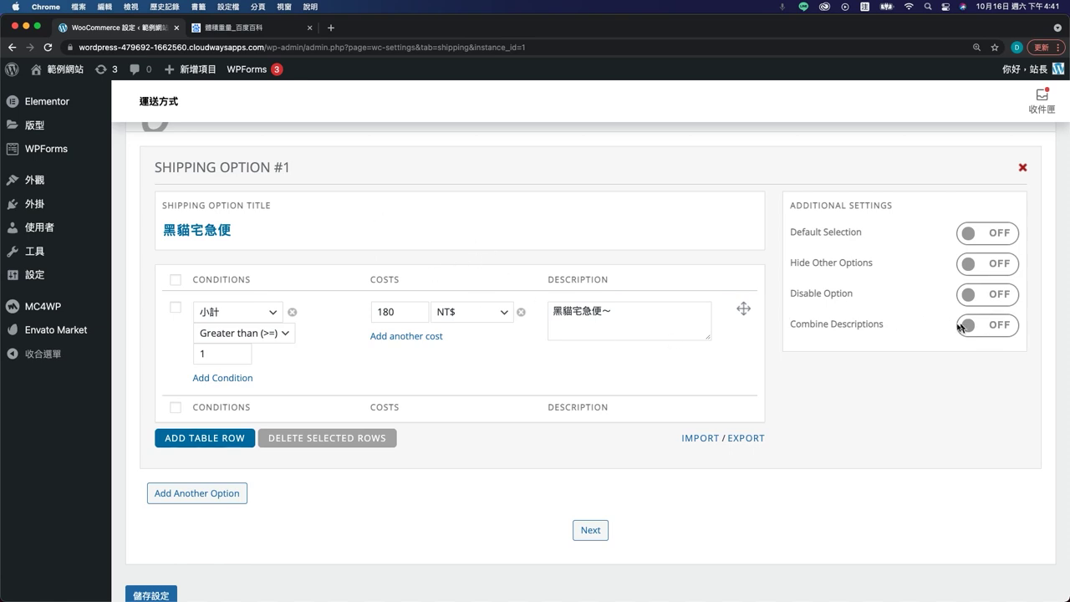
scroll(920, 372, "down", 1)
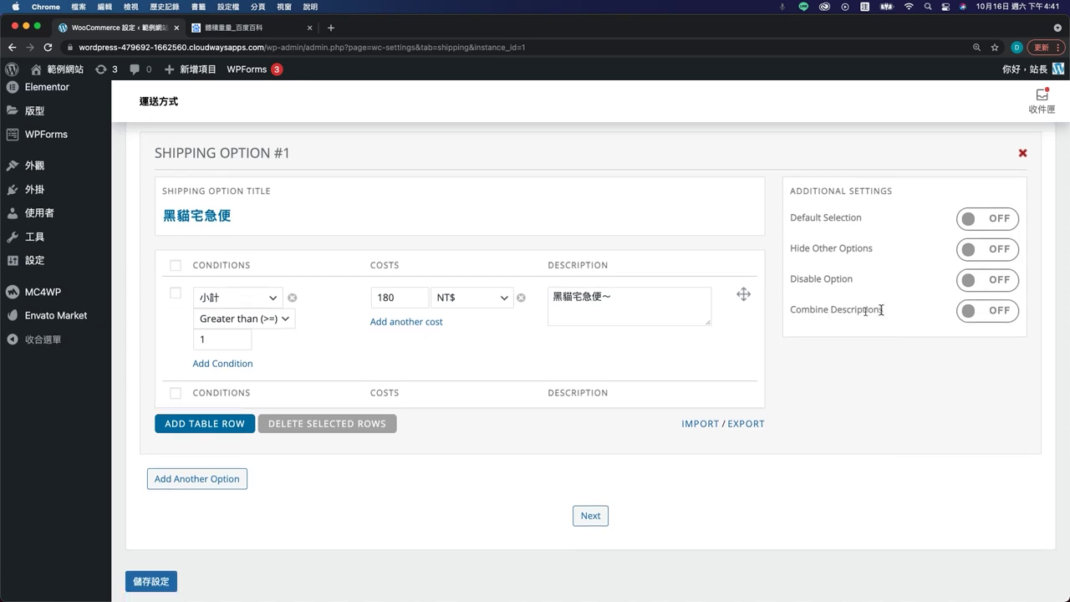
scroll(847, 352, "up", 1)
scroll(848, 352, "up", 2)
scroll(872, 358, "down", 1)
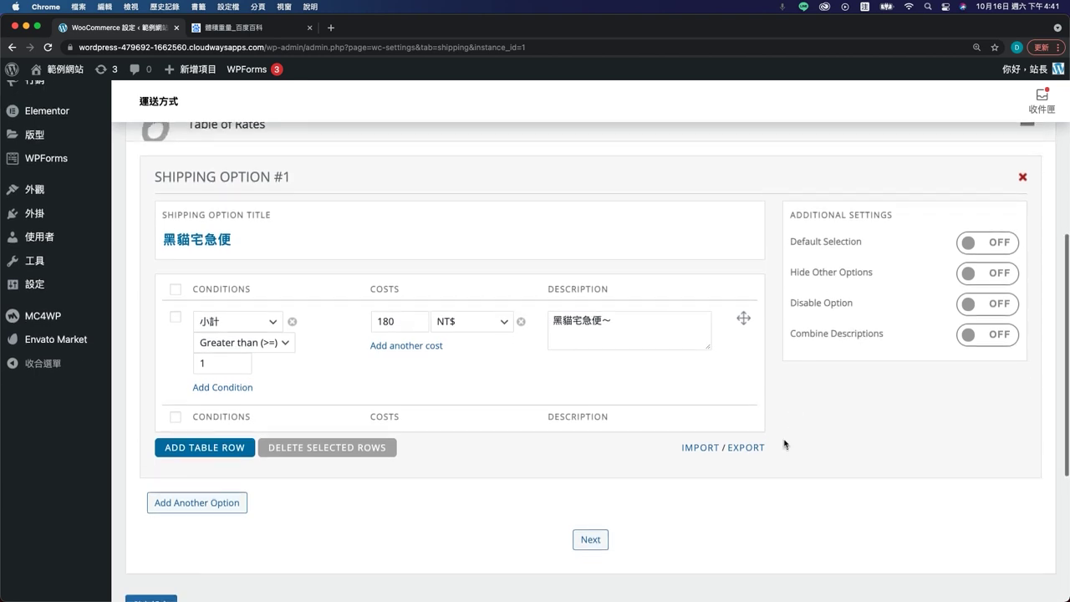
scroll(872, 358, "up", 1)
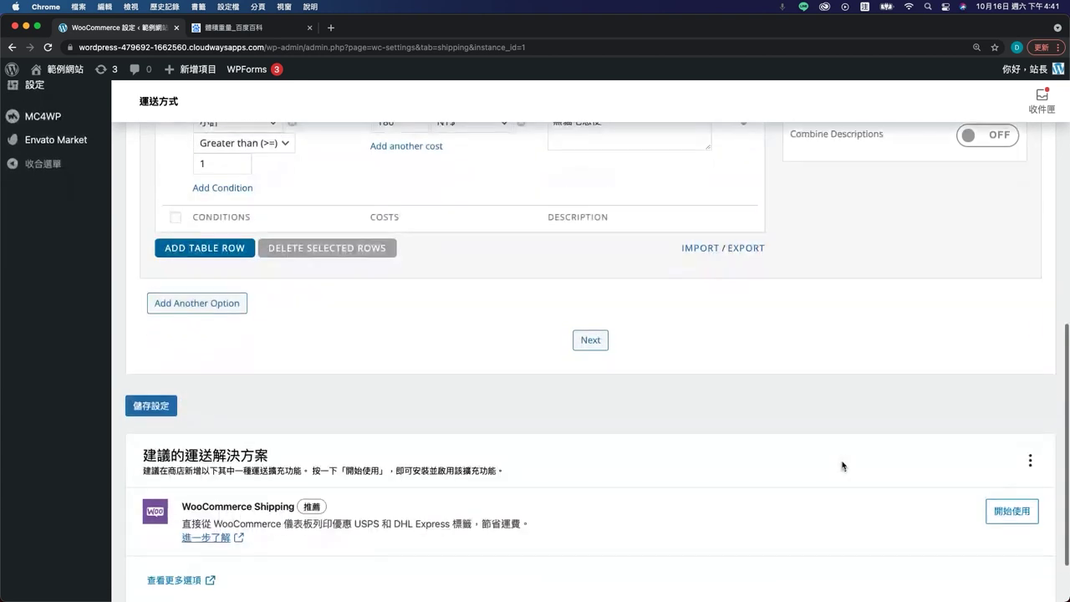
scroll(351, 229, "up", 5)
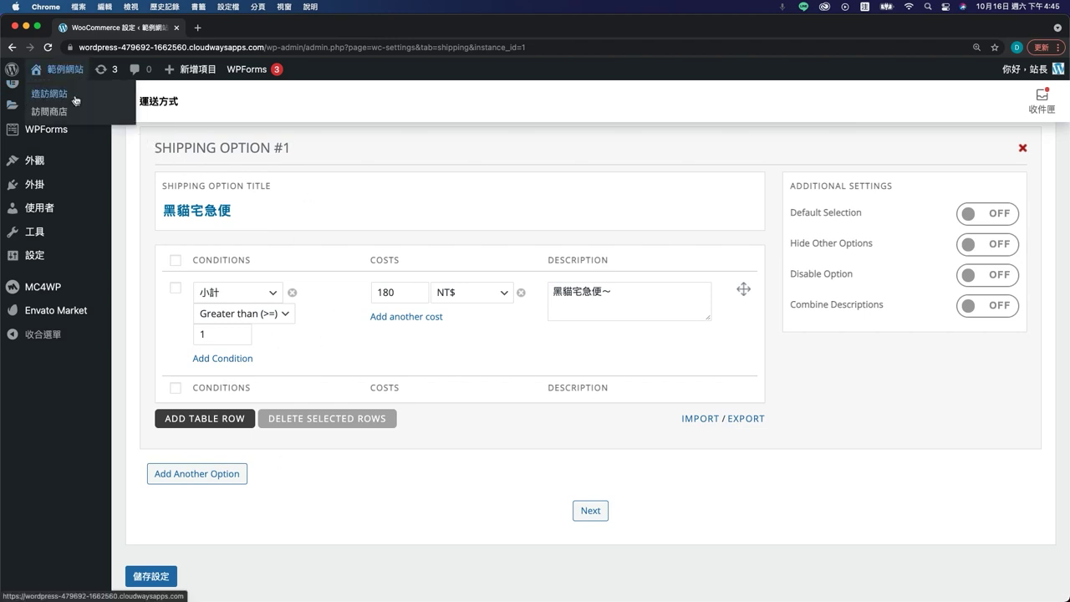
- Open the storefront's shop page in a new tab and go to the shopping cart
left_click(73, 108, "super")
left_click(262, 31)
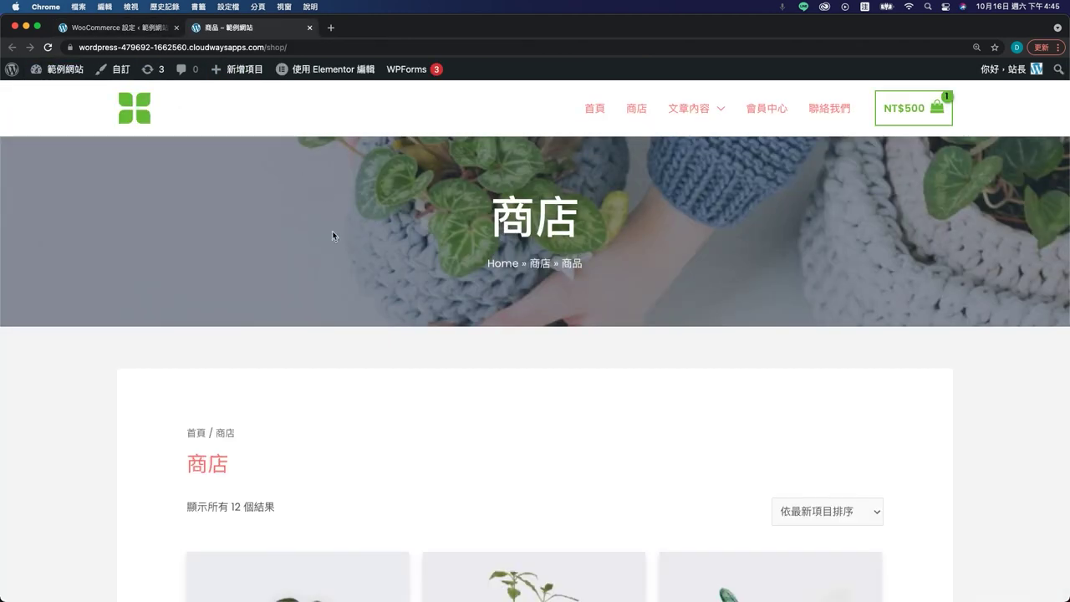
scroll(332, 234, "down", 5)
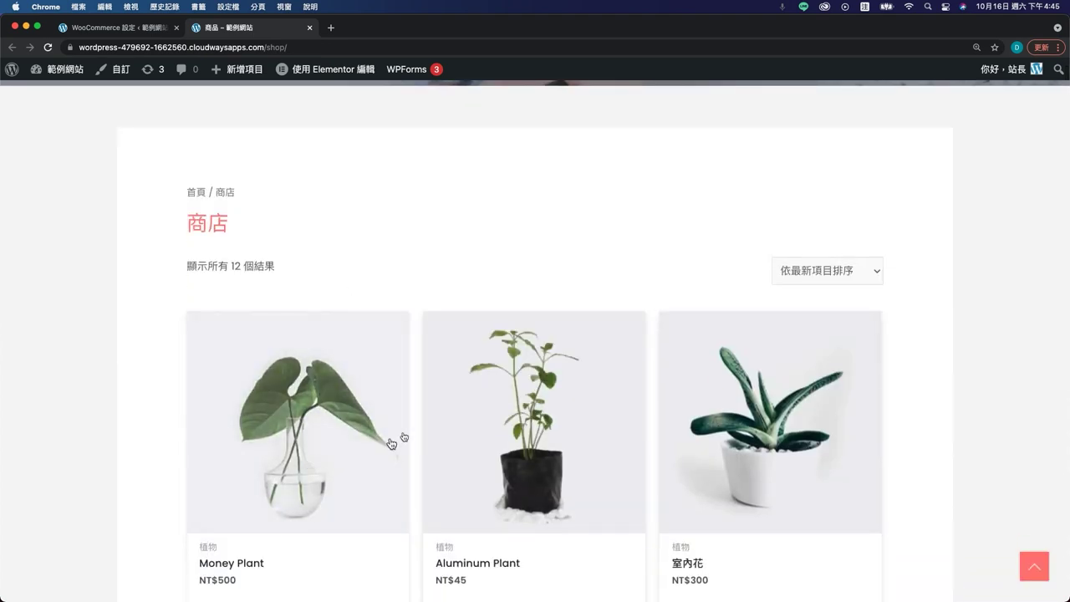
scroll(459, 359, "up", 5)
mouse_move(915, 116)
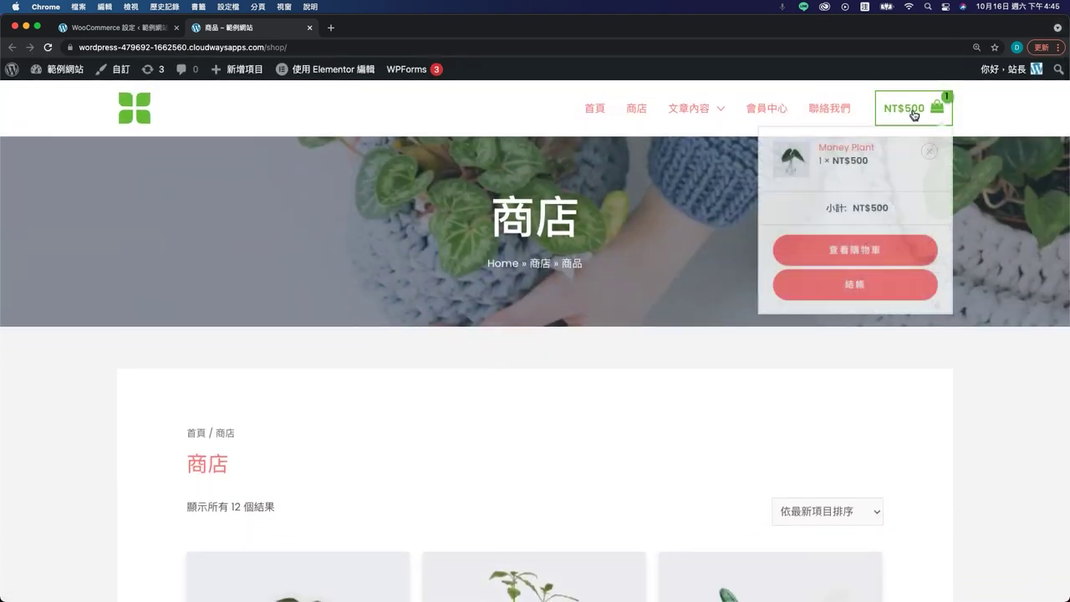
left_click(867, 255)
- Examine the shipping method, its description and the 計算運費 link in the cart totals
scroll(437, 437, "down", 4)
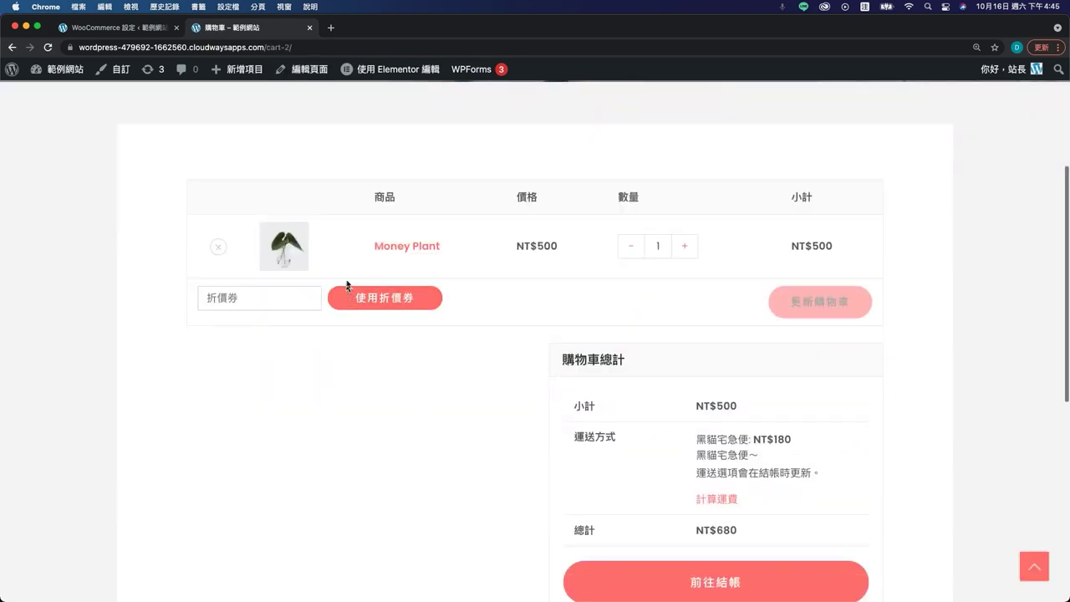
scroll(676, 286, "down", 2)
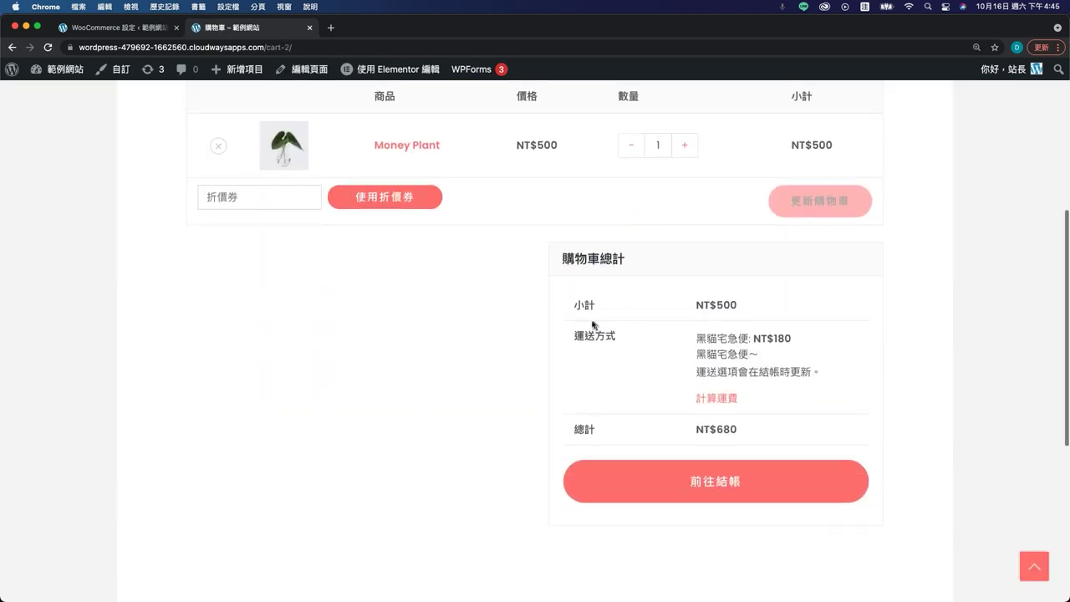
left_click_drag(575, 332, 613, 335)
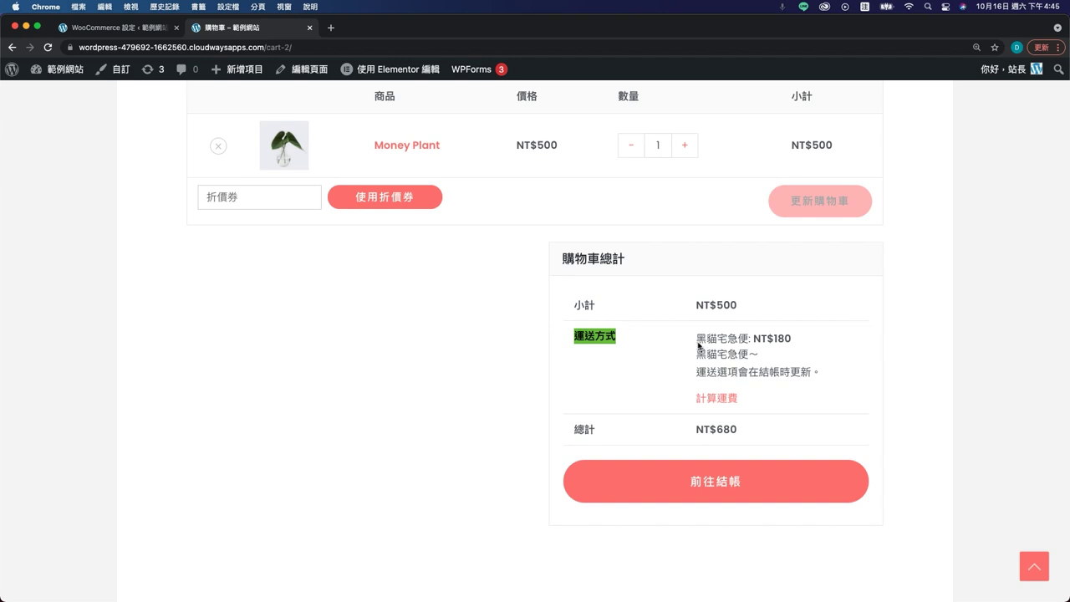
left_click_drag(697, 338, 837, 378)
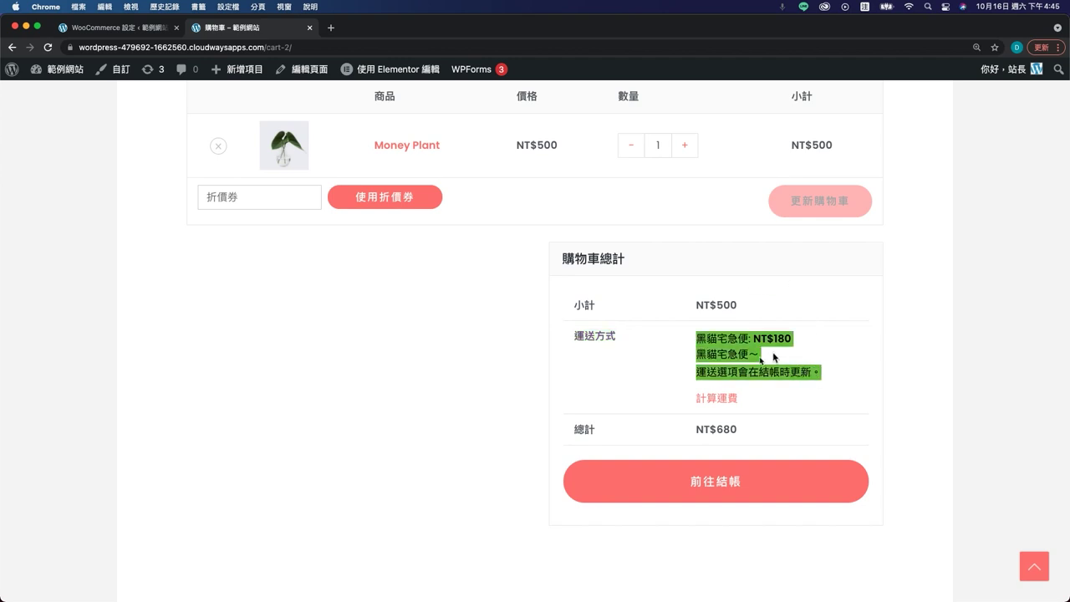
left_click(702, 368)
left_click_drag(702, 340, 810, 374)
double_click(729, 400)
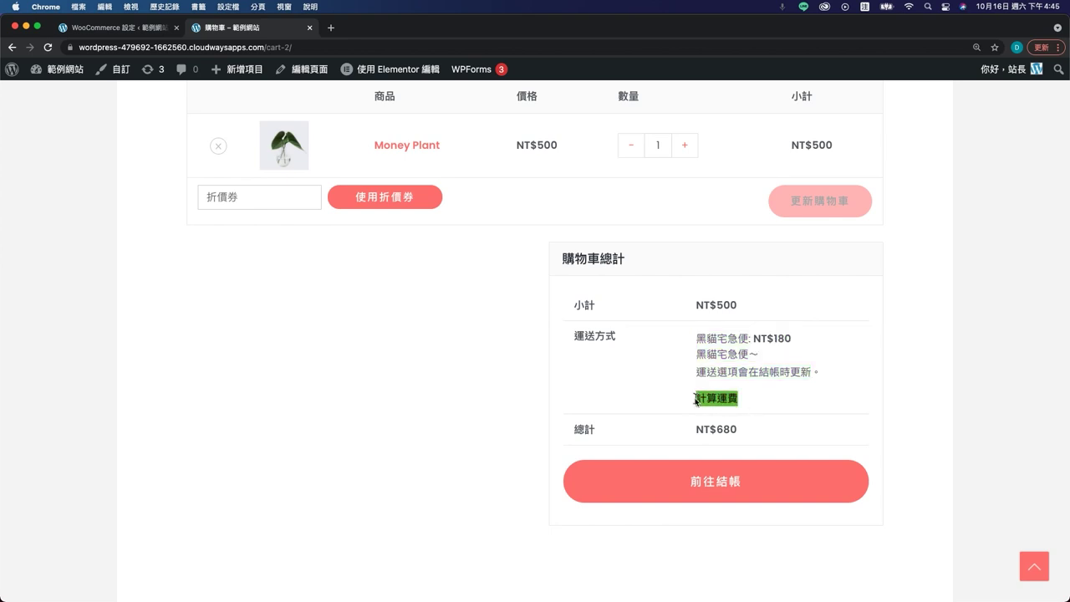
triple_click(781, 394)
left_click_drag(739, 399, 697, 400)
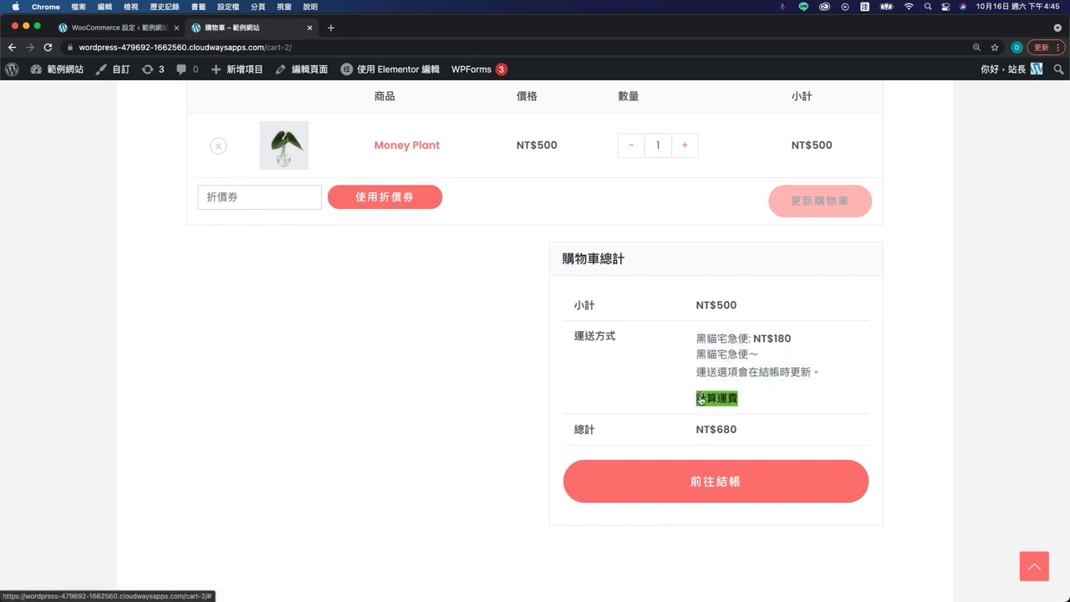
left_click(648, 401)
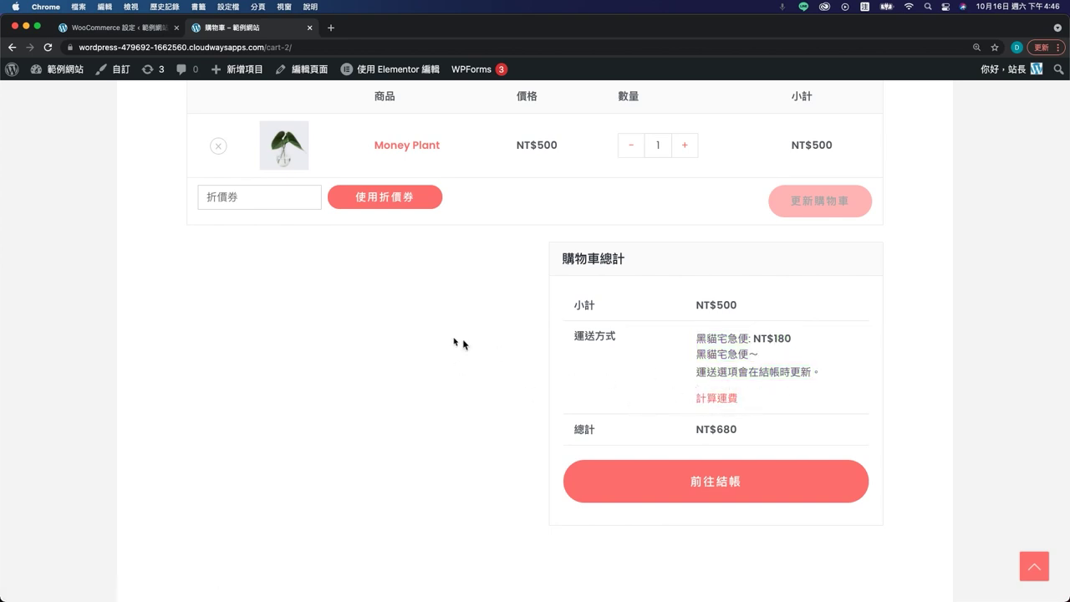
- Disable the shipping calculator on the cart page (在購物車頁面啟用運費計算器) in WooCommerce's 運送選項 and save the settings
left_click(125, 34)
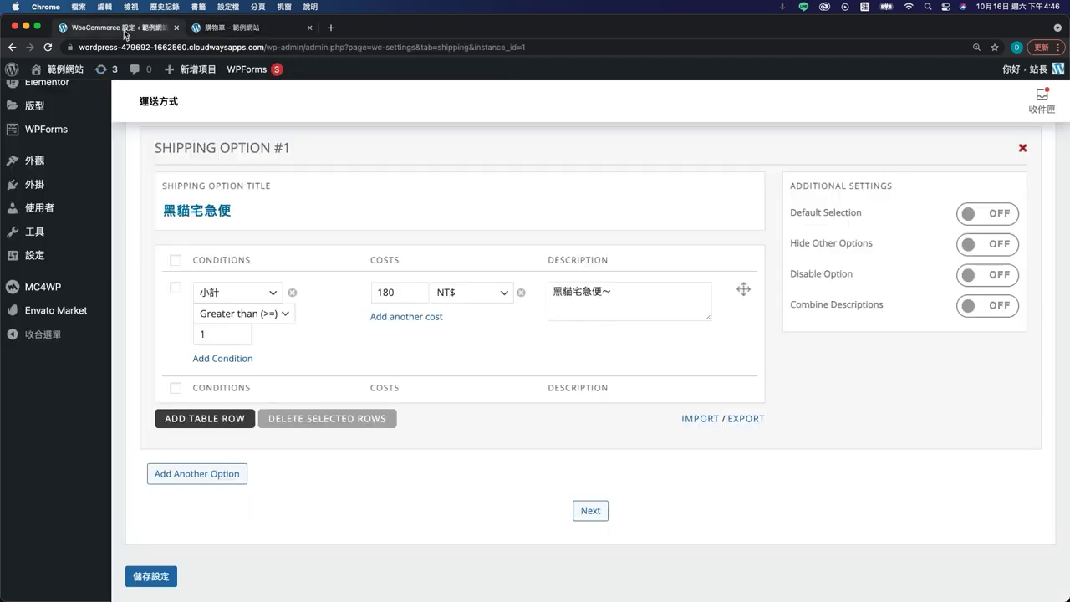
scroll(350, 320, "up", 5)
scroll(348, 319, "up", 3)
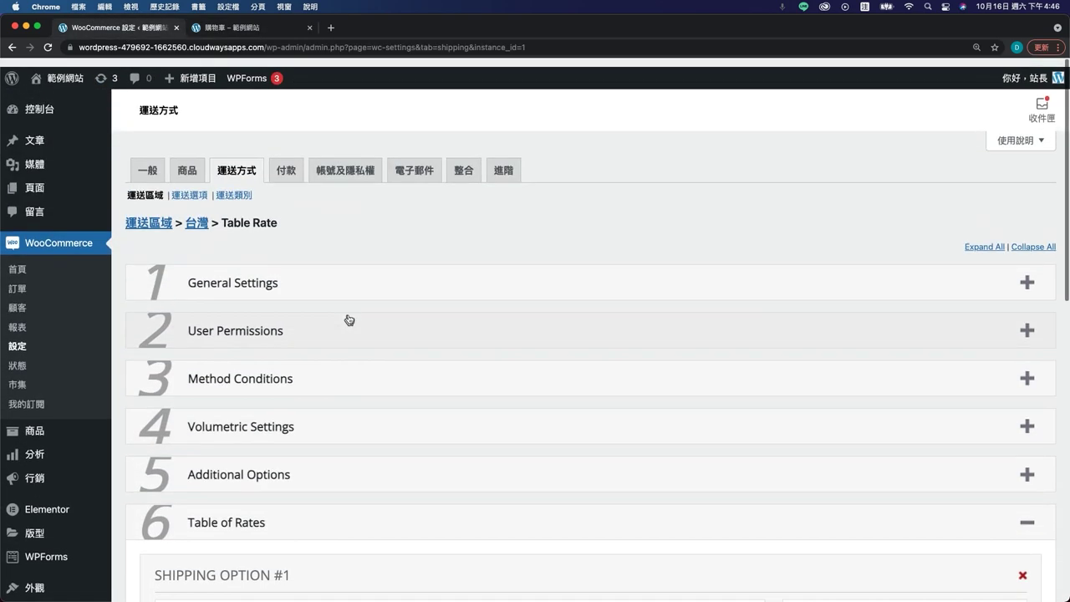
left_click(185, 189)
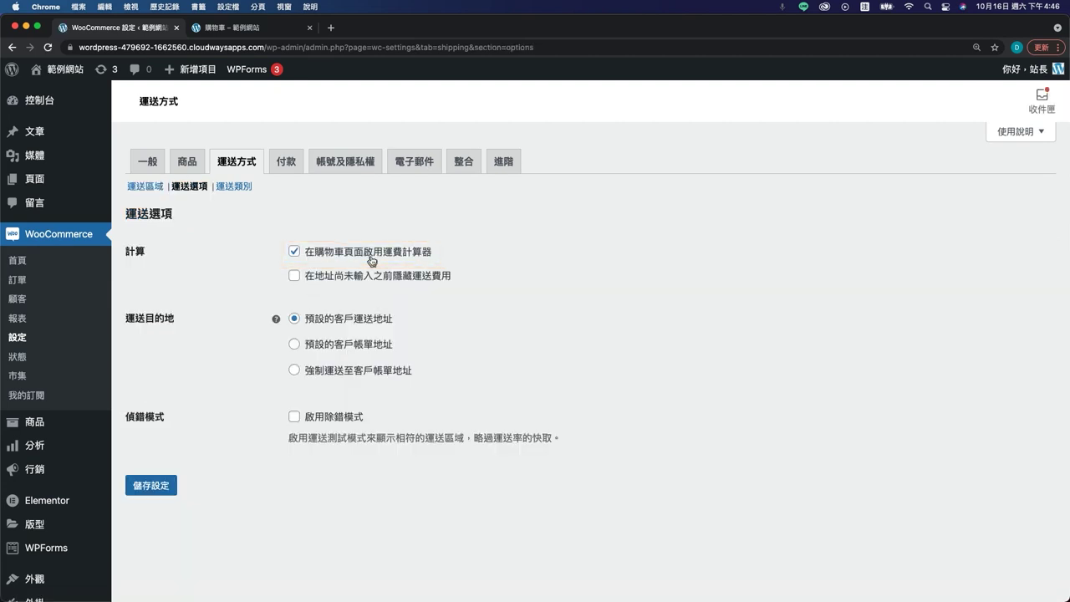
left_click(372, 261)
left_click(153, 485)
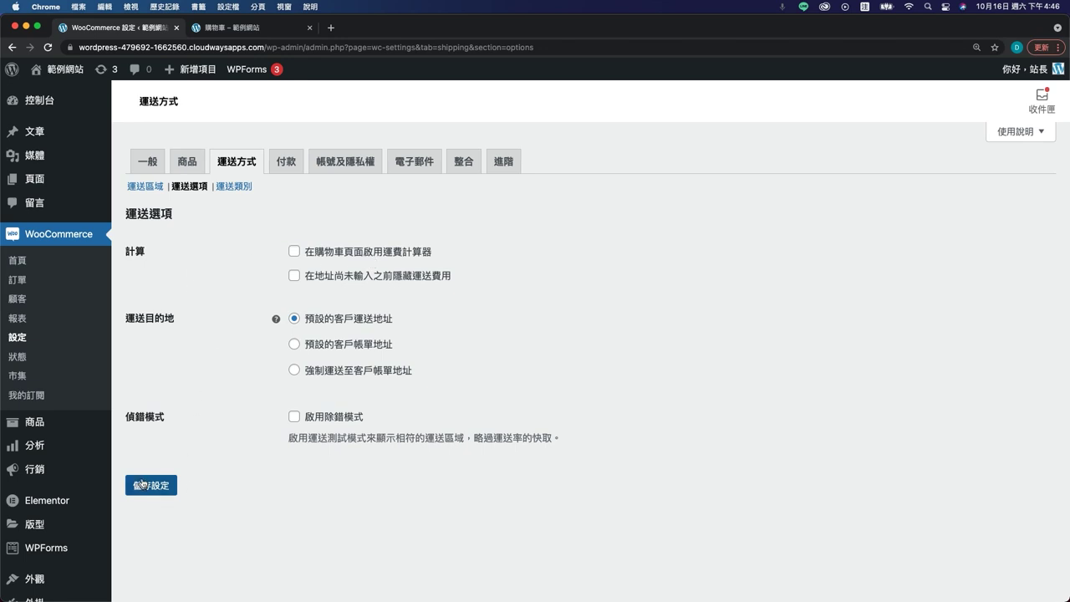
- Reload the storefront cart page and check the shipping section of the cart totals
left_click(224, 28)
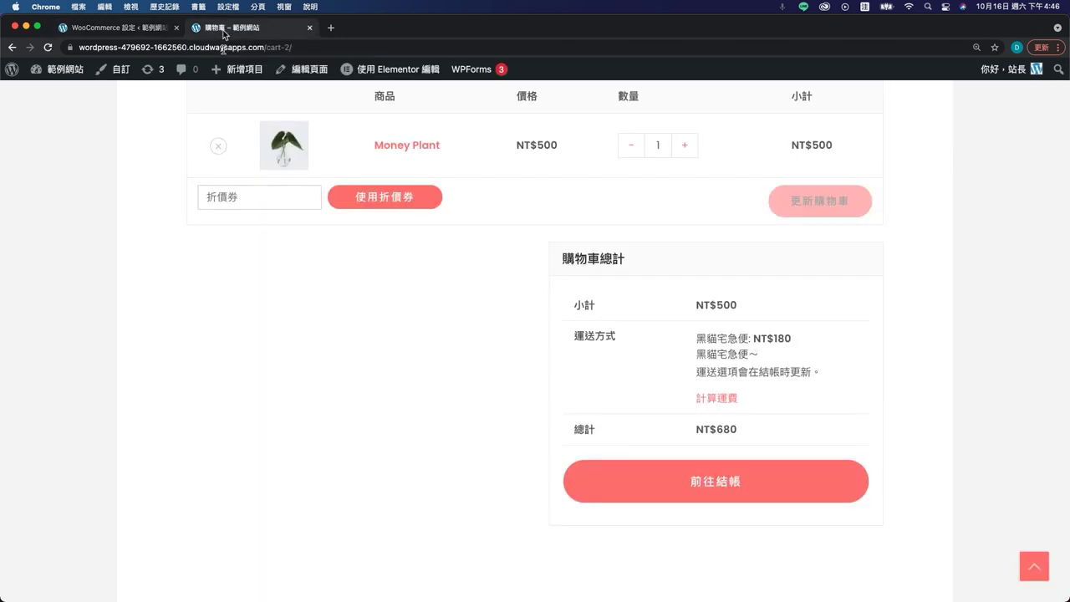
key("super+r")
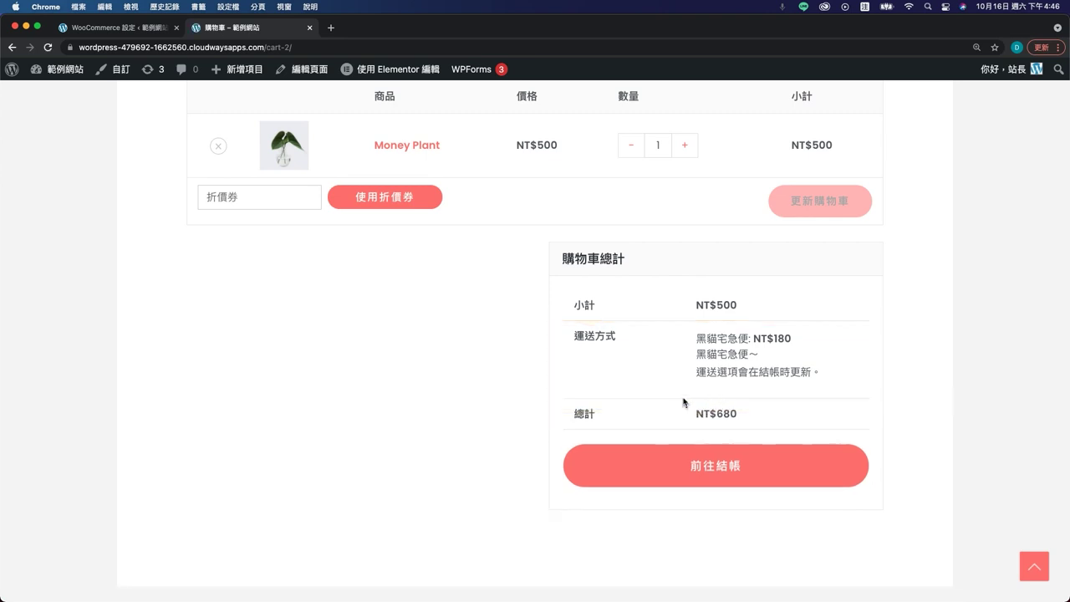
scroll(618, 389, "up", 2)
left_click_drag(696, 406, 814, 436)
left_click(815, 437)
left_click_drag(674, 411, 823, 436)
left_click(824, 436)
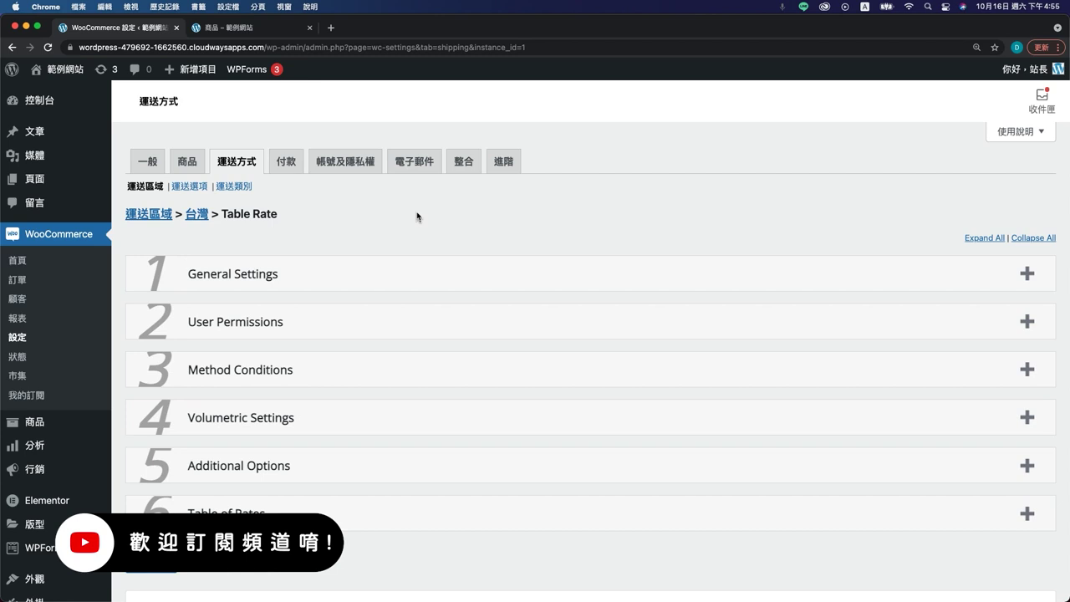
- Look through the products on the storefront's shop page and check their 植物 and 仙人掌 categories
key("ctrl+Tab")
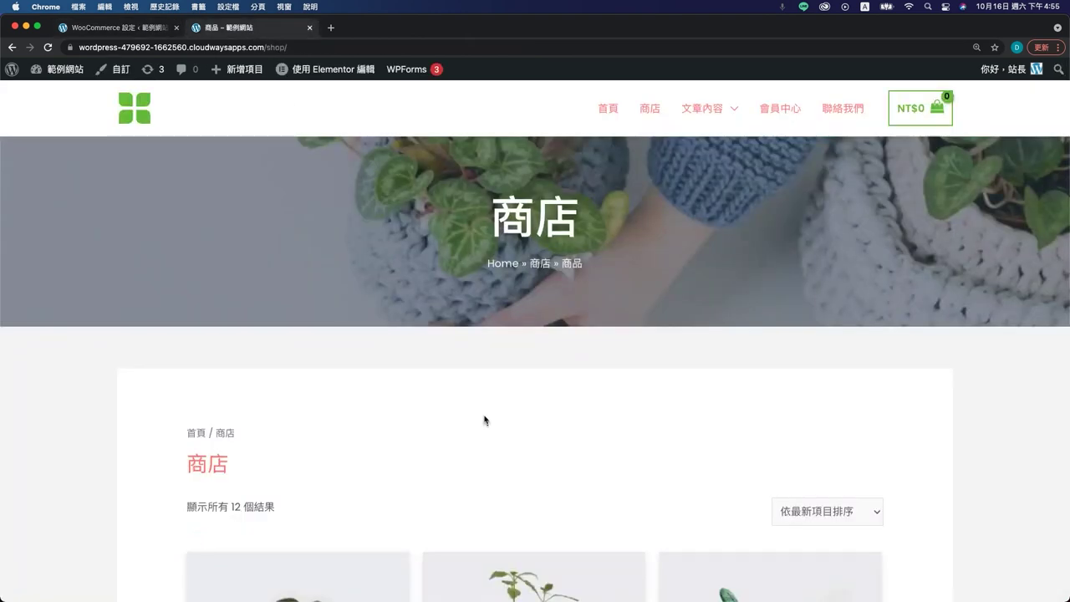
scroll(551, 497, "down", 10)
scroll(553, 497, "up", 4)
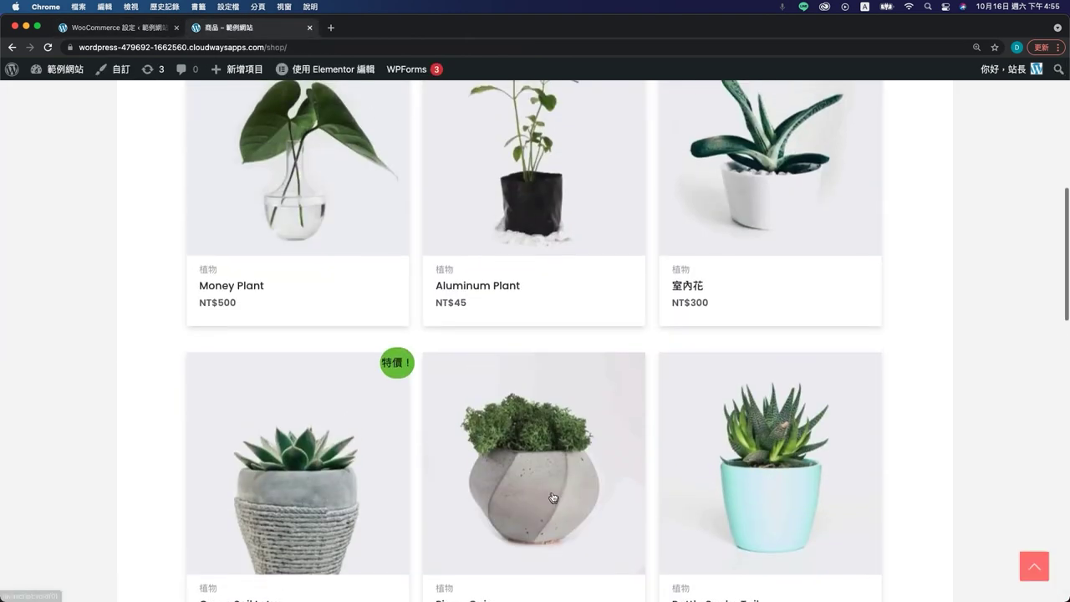
double_click(205, 270)
scroll(156, 420, "down", 8)
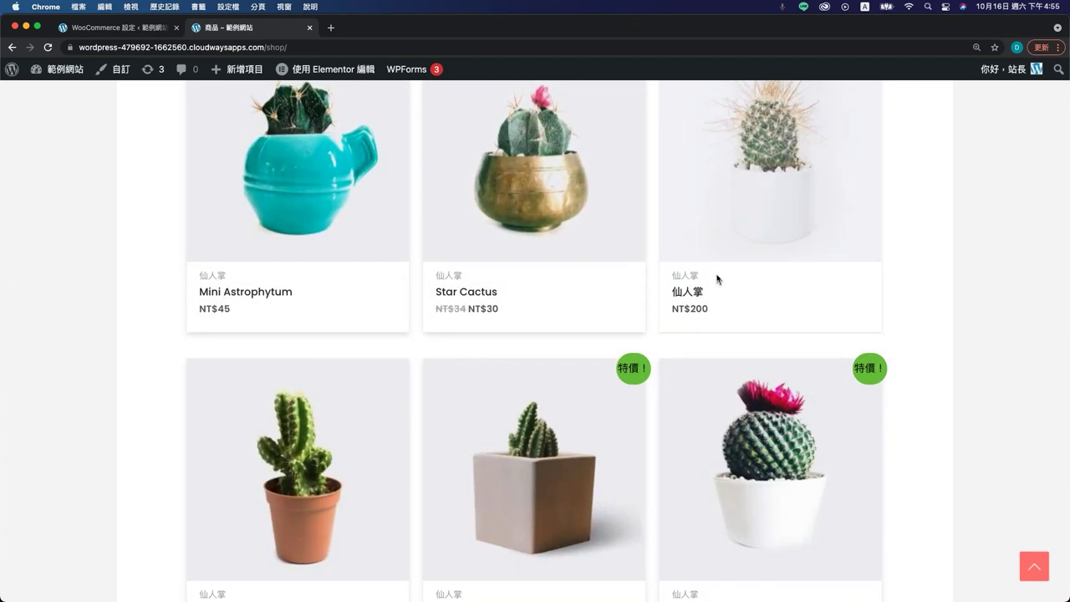
left_click_drag(718, 279, 678, 275)
left_click(937, 340)
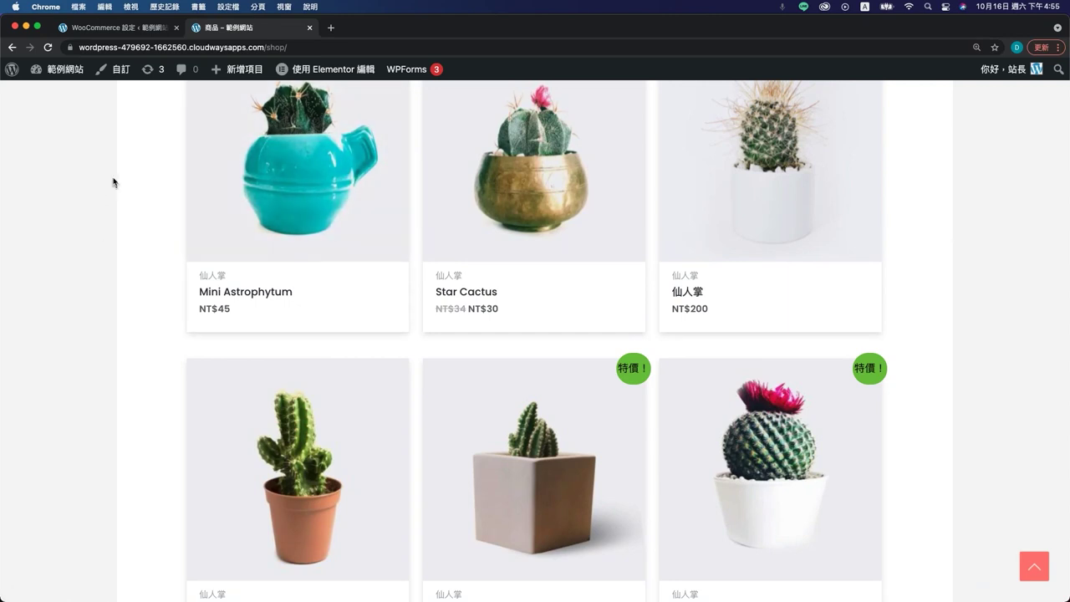
- Return to the Table Rate settings, expand Table of Rates and turn on Disable Option for 黑貓宅急便
left_click(125, 37)
scroll(314, 360, "down", 2)
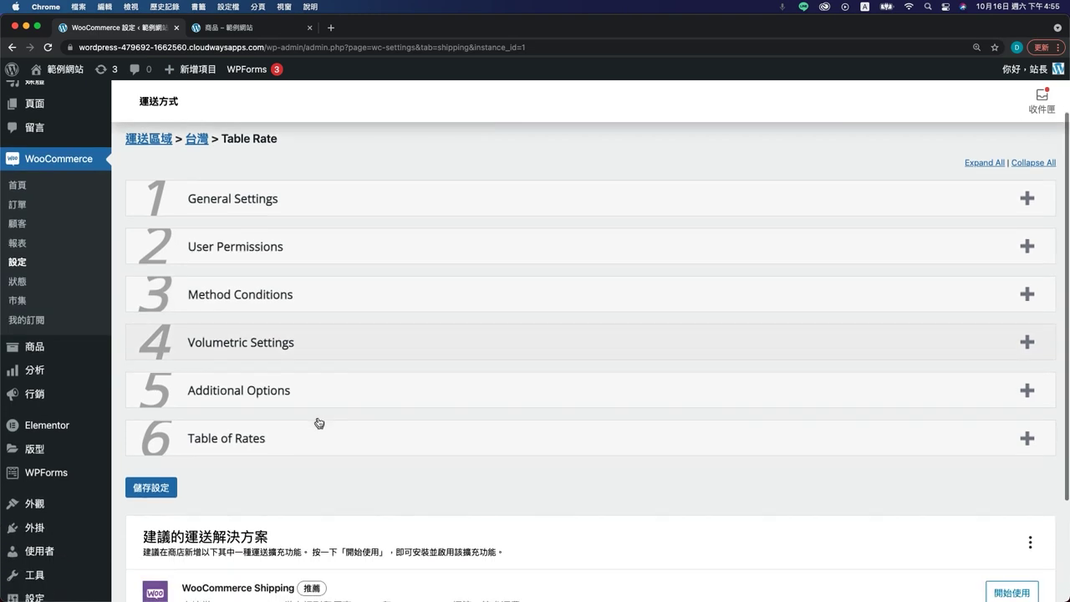
left_click(214, 452)
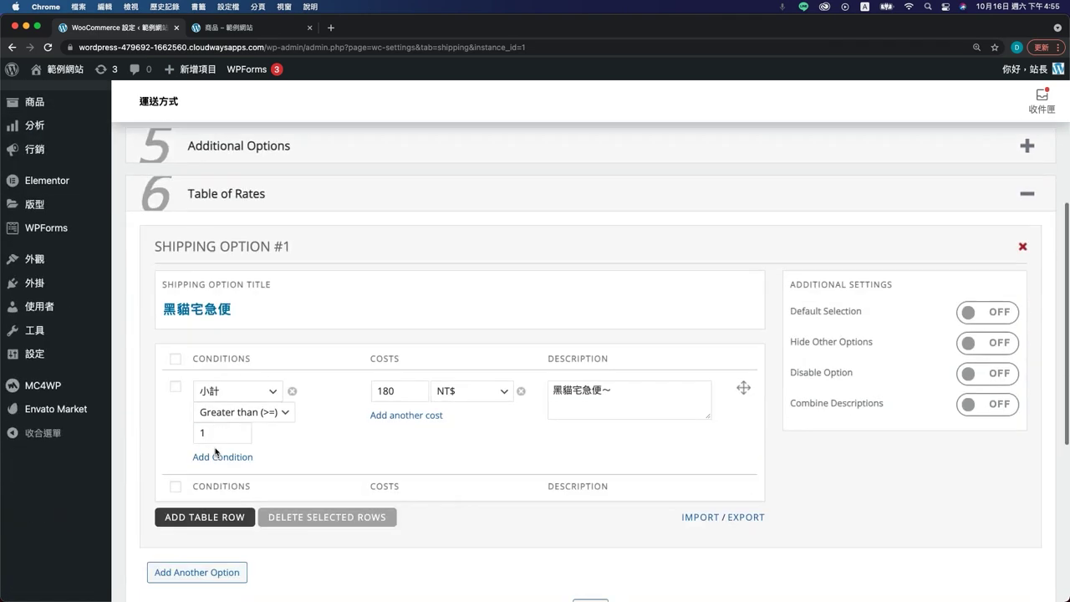
scroll(175, 243, "up", 1)
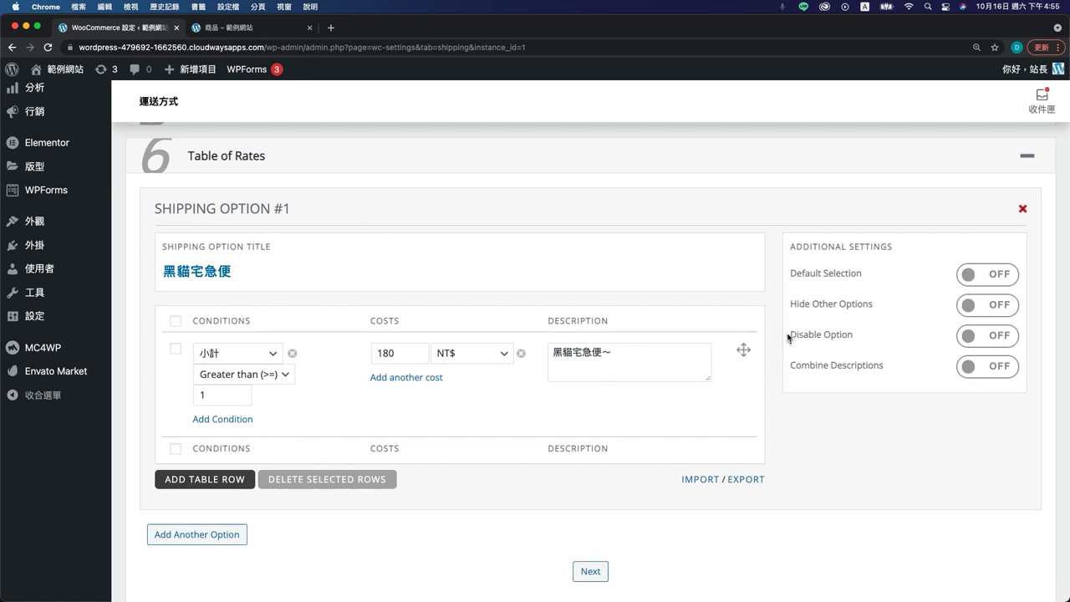
left_click(995, 342)
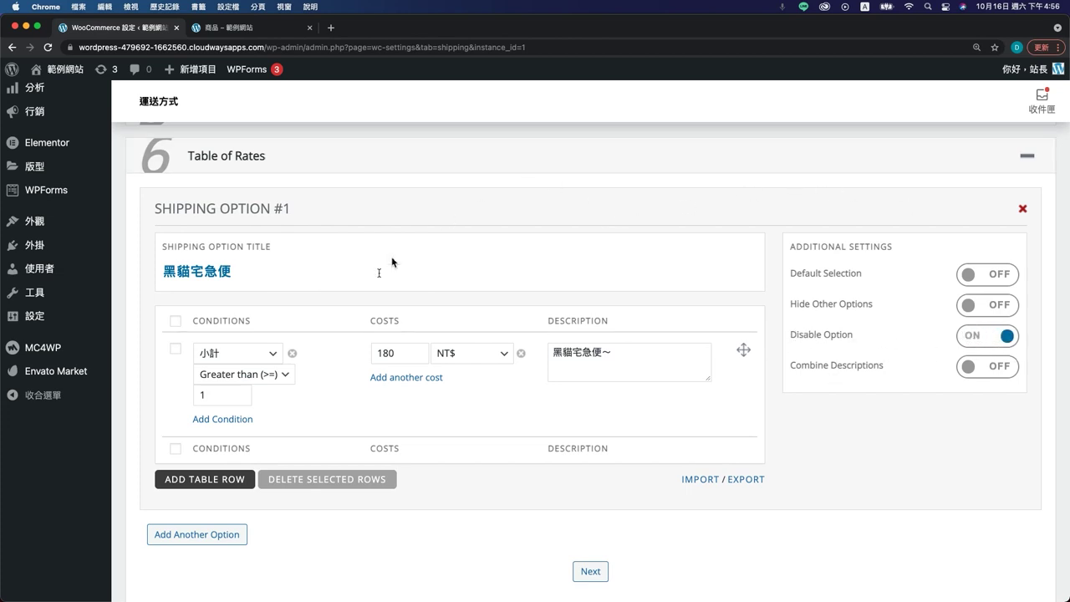
- Add another shipping option to the Table of Rates and title it 黑貓宅急便（植物配送）
scroll(342, 518, "down", 4)
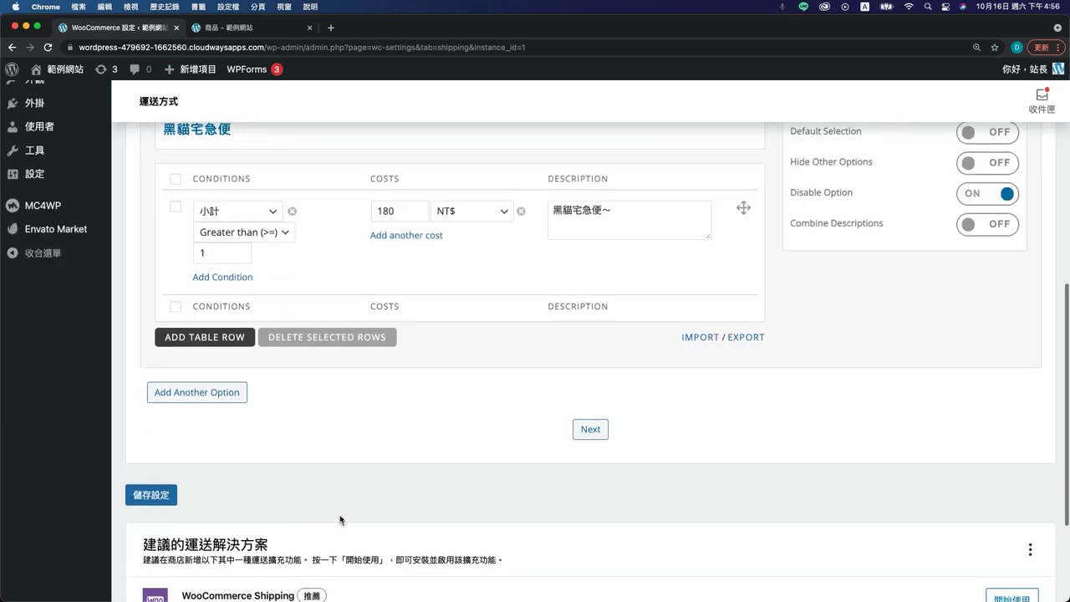
left_click(196, 397)
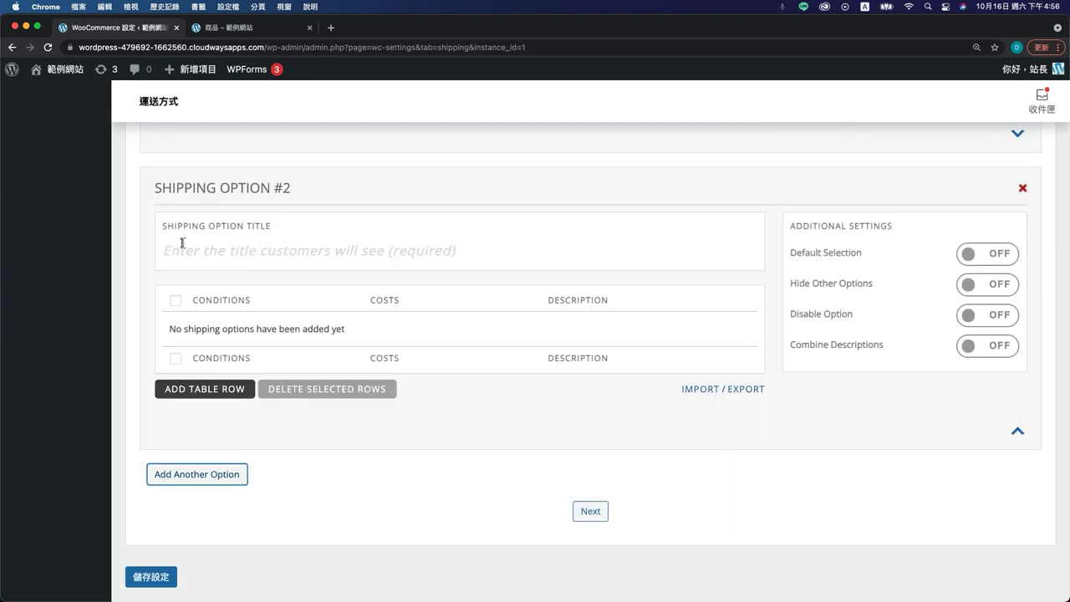
left_click(271, 250)
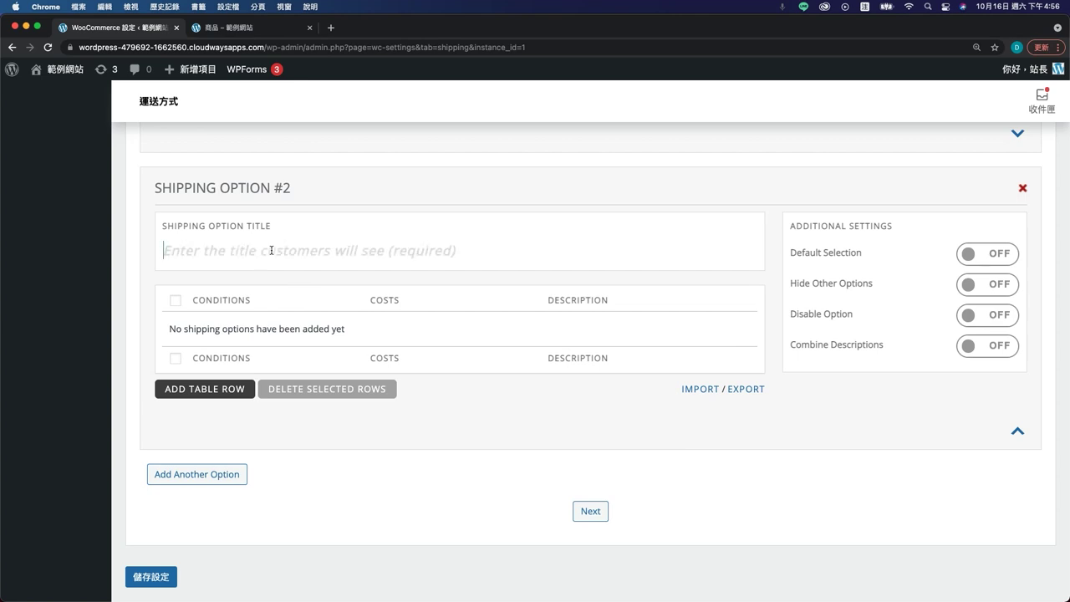
type("黑貓宅急便（植物配送）")
scroll(554, 337, "down", 1)
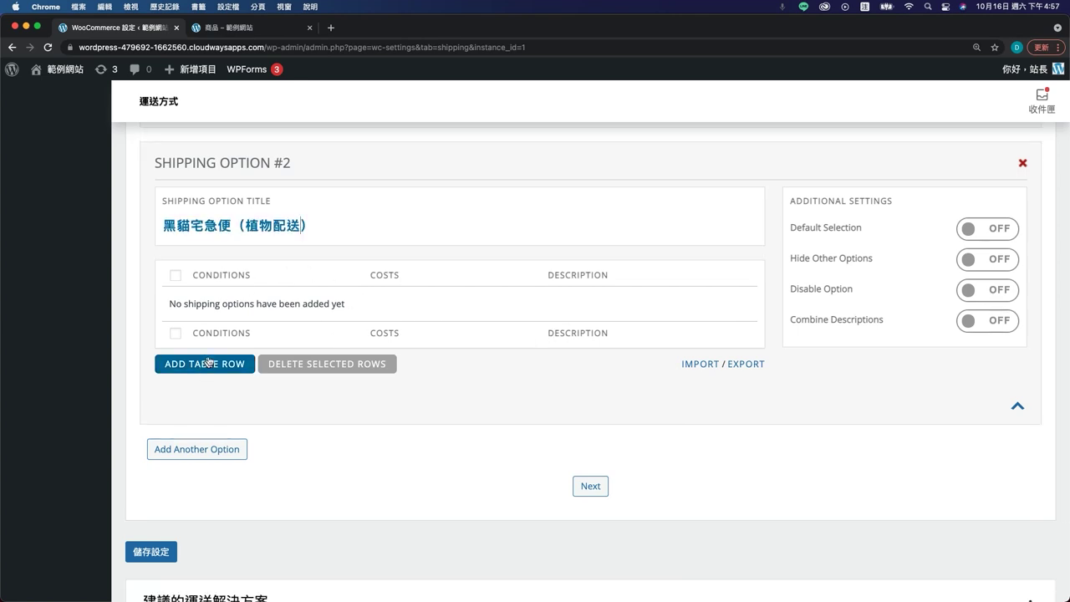
- Add a table row to 黑貓宅急便（植物配送） with the condition 分類 Includes 植物
left_click(209, 363)
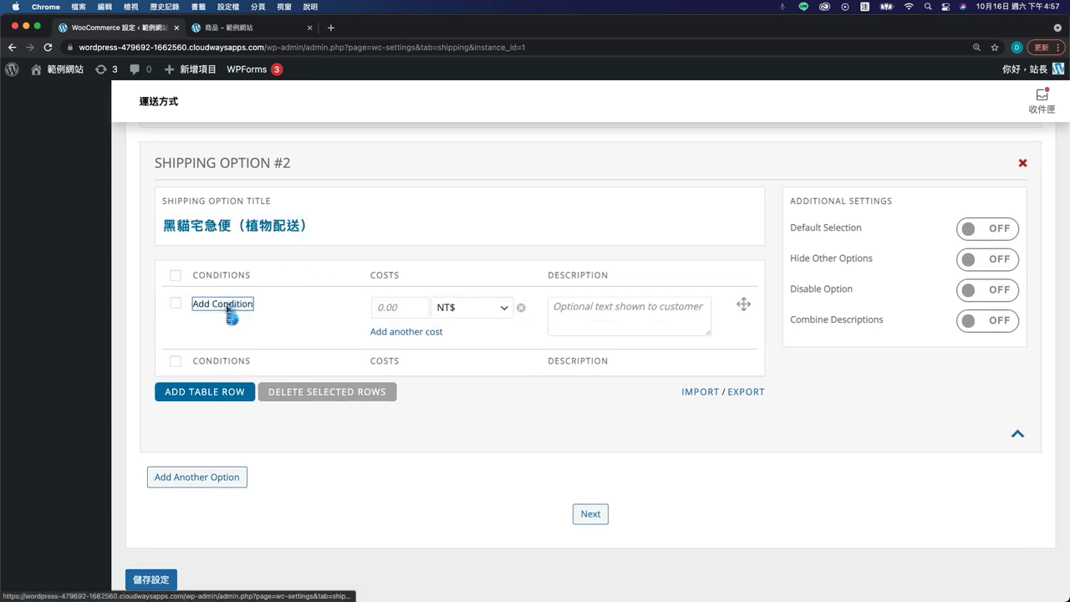
left_click(224, 305)
left_click(222, 306)
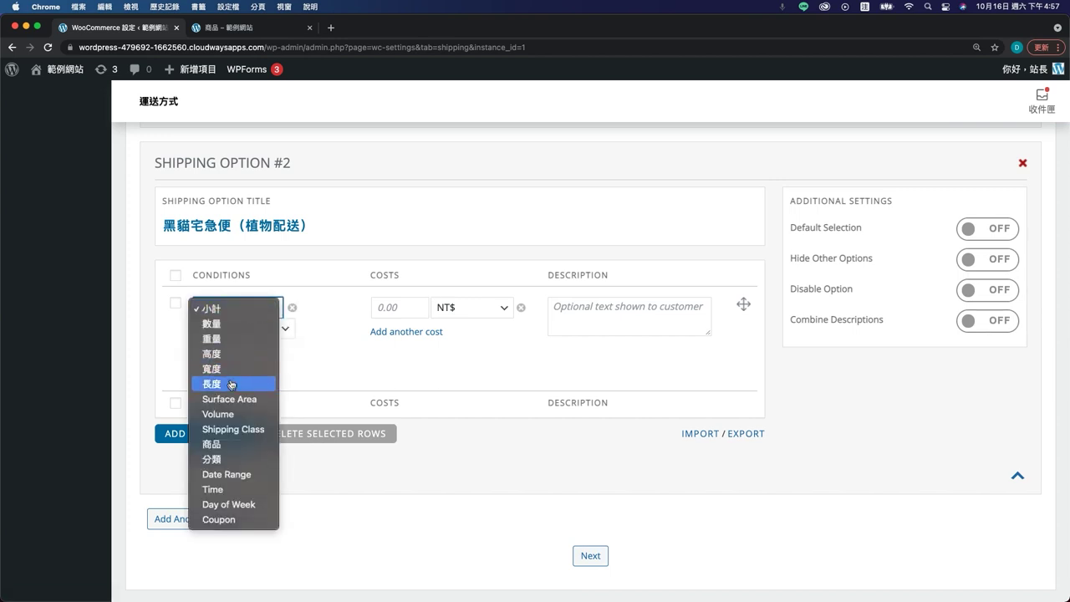
left_click(224, 459)
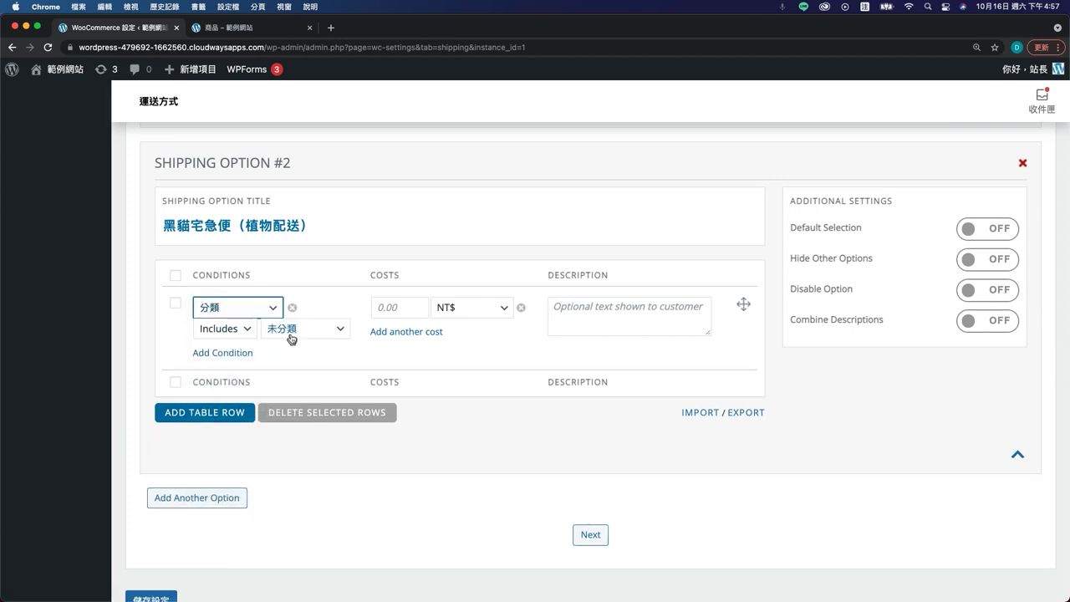
left_click(291, 339)
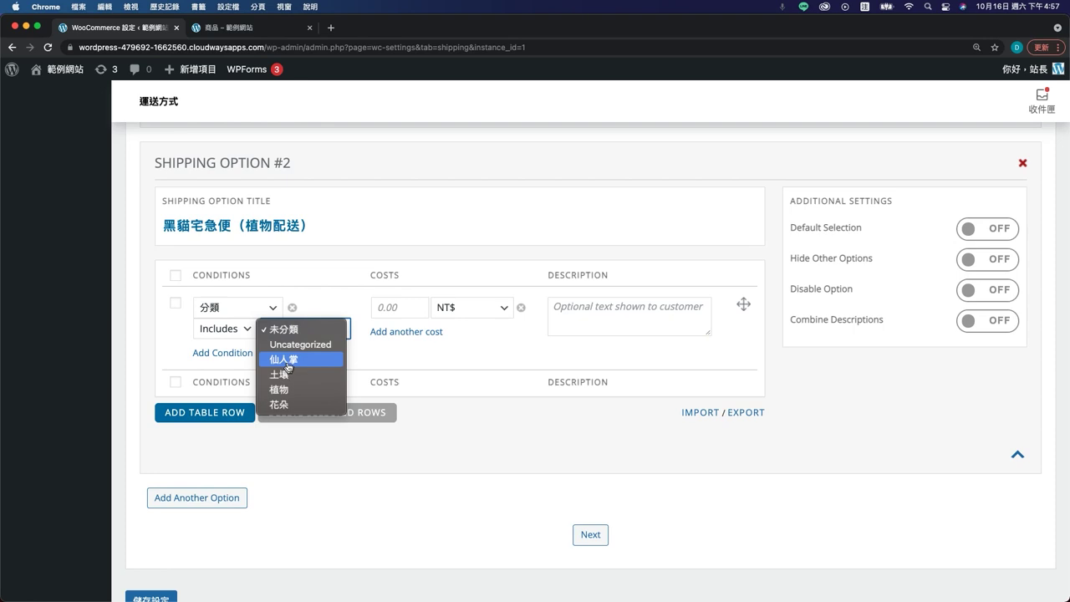
left_click(279, 389)
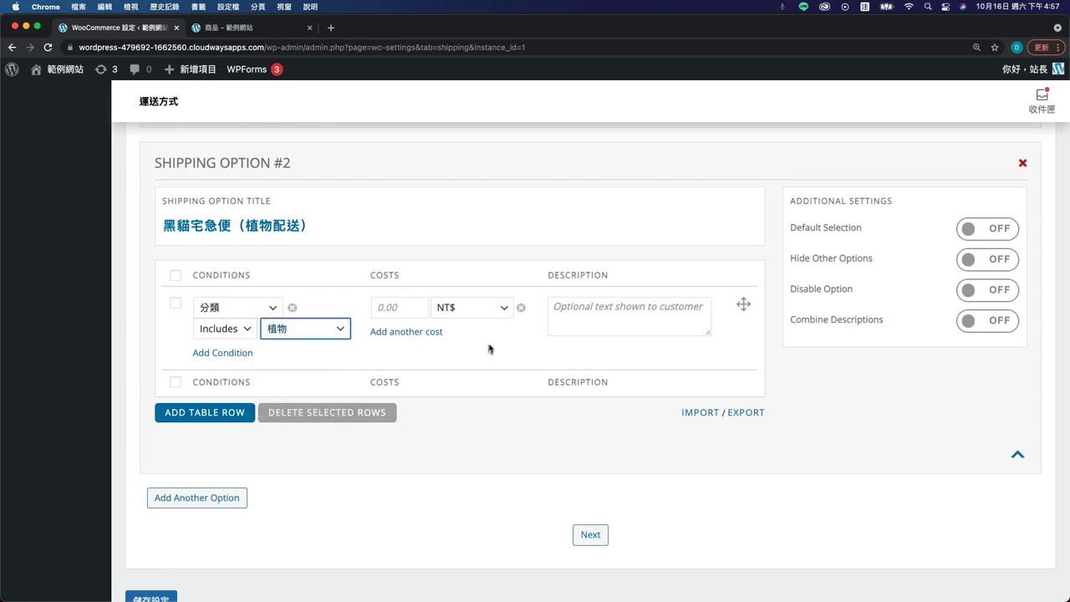
- Set the 植物 row's cost to NT$ 100 and its description to 一般植物配送
left_click(389, 307)
type("100")
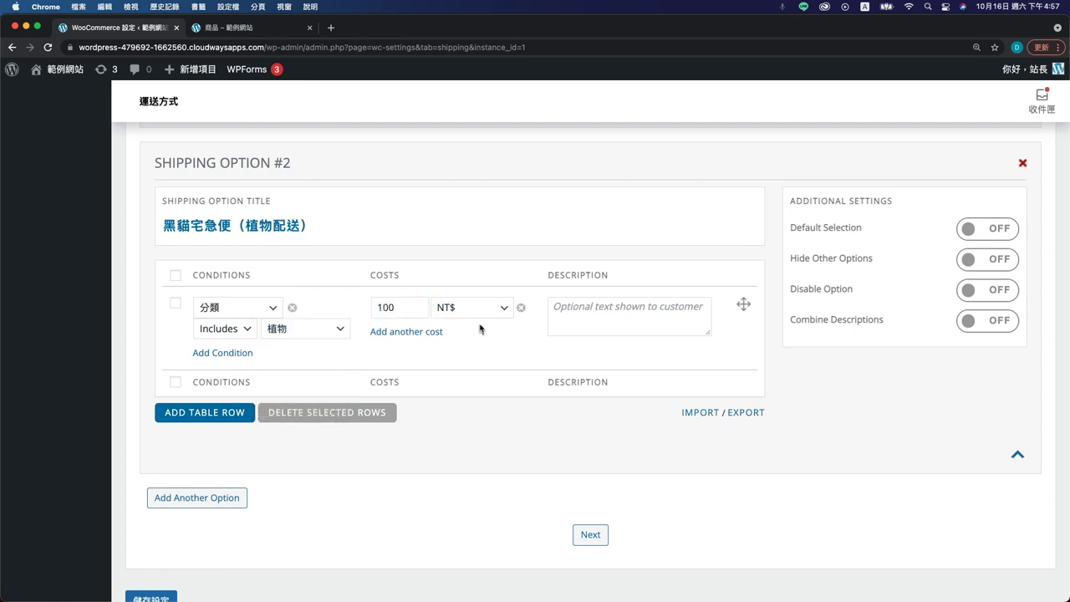
left_click(669, 317)
type("一般植物配送")
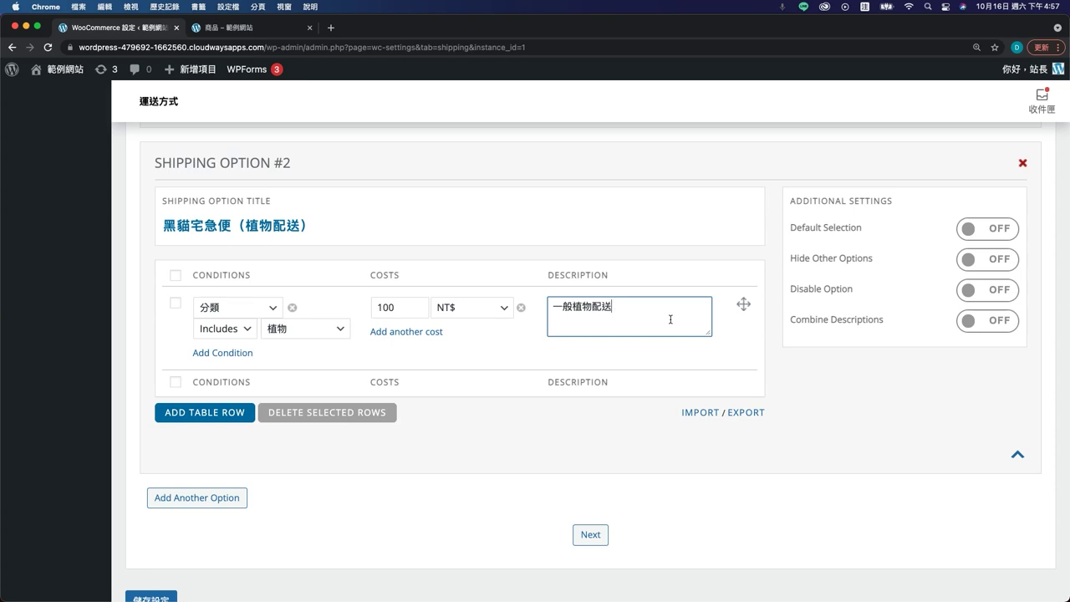
- Add a second condition, 分類 Includes 仙人掌, to the same 植物 row
left_click(221, 352)
left_click(223, 356)
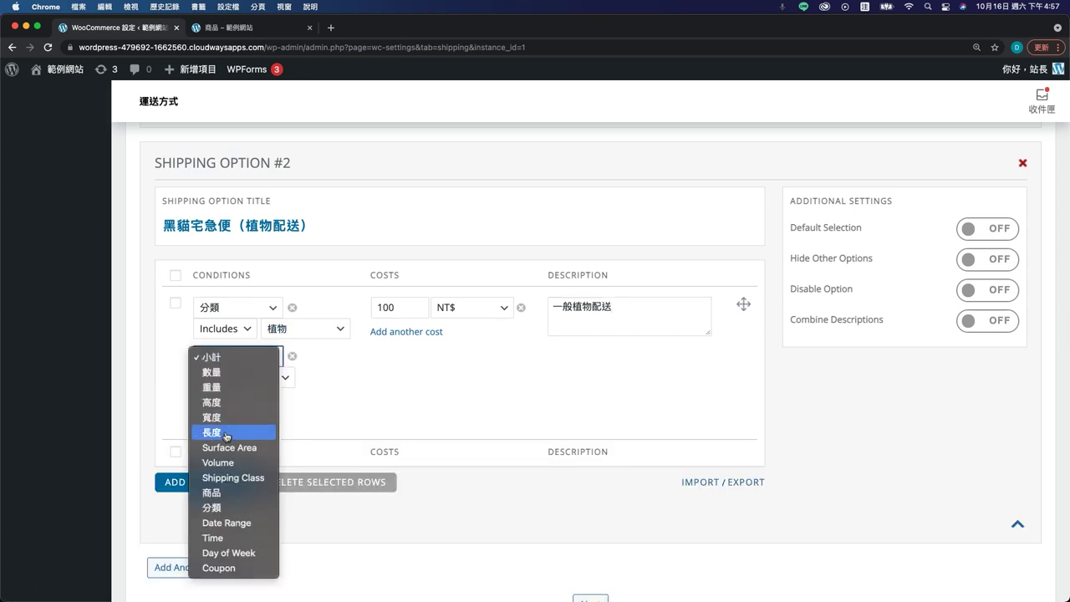
left_click(212, 507)
left_click(299, 378)
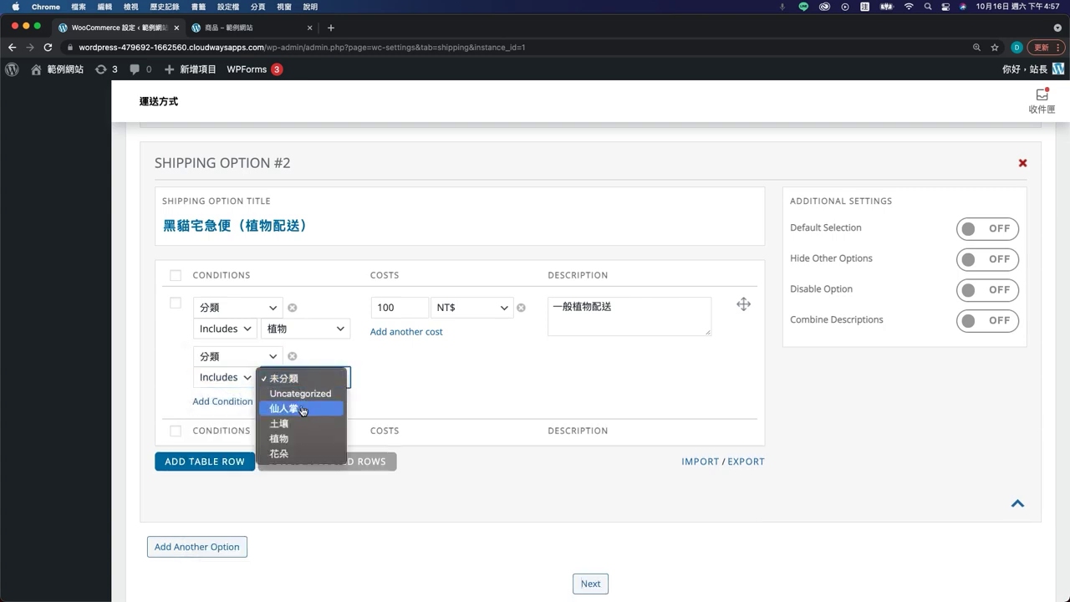
left_click(303, 409)
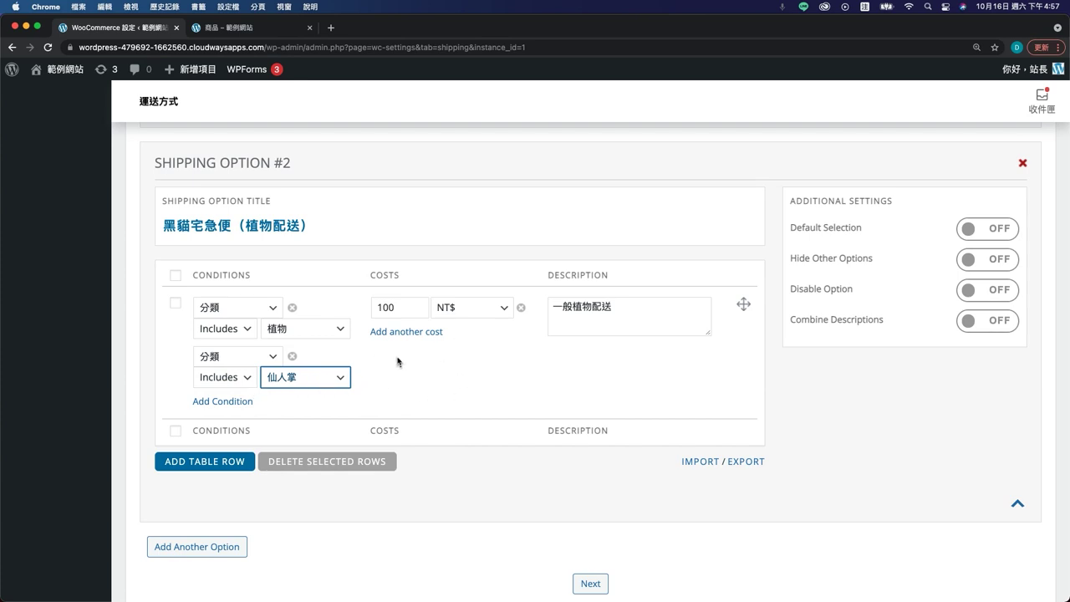
scroll(275, 287, "down", 1)
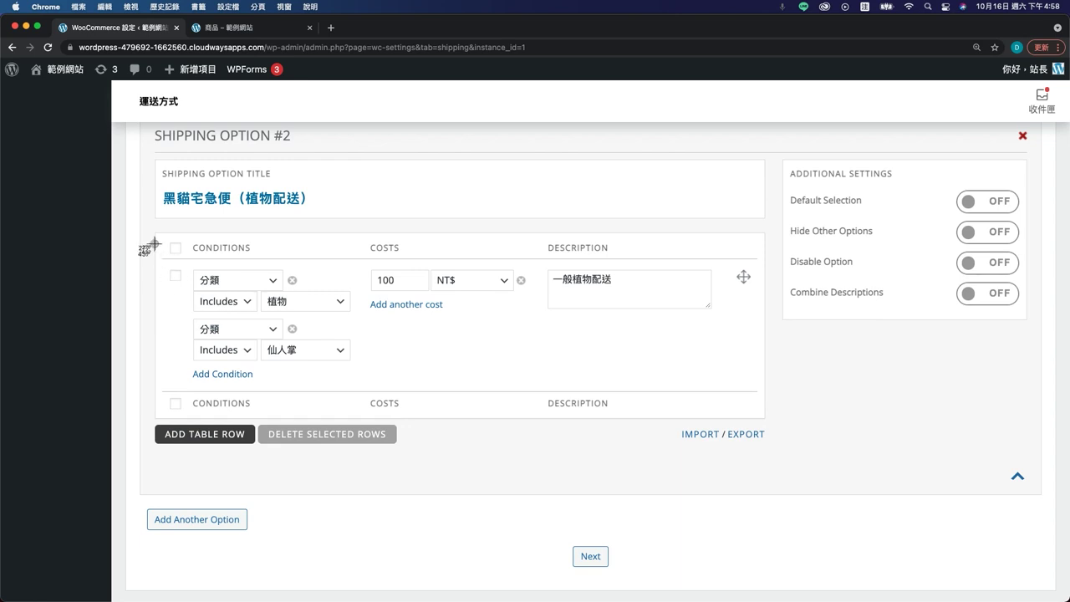
left_click_drag(148, 243, 757, 403)
- Add a second table row and remove the 仙人掌 condition from the first row
left_click(209, 435)
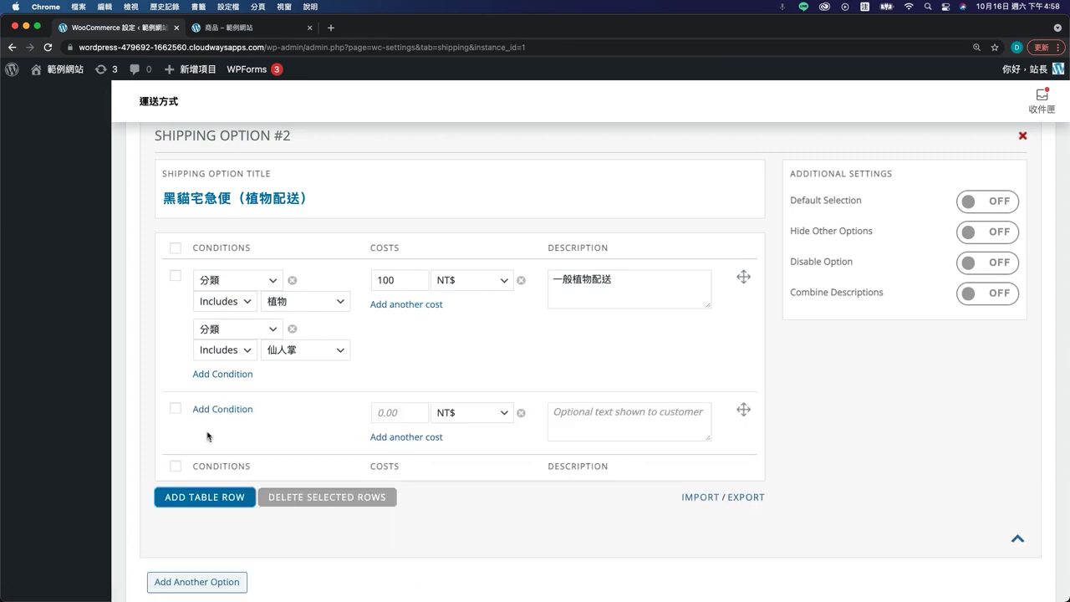
left_click(293, 330)
key("Return")
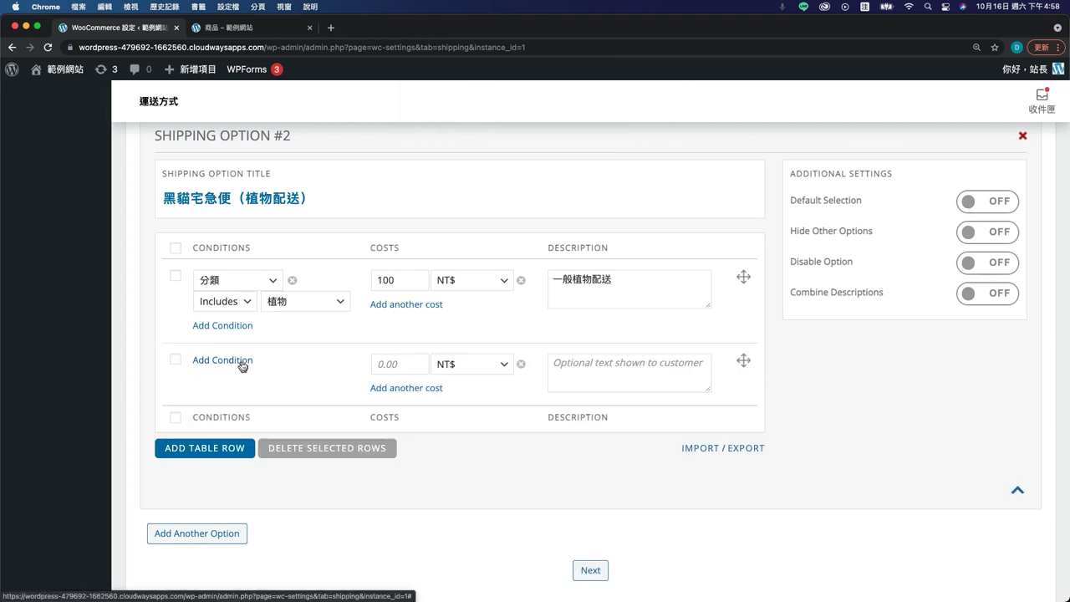
- Give the second table row the condition 分類 Includes 仙人掌
left_click(240, 364)
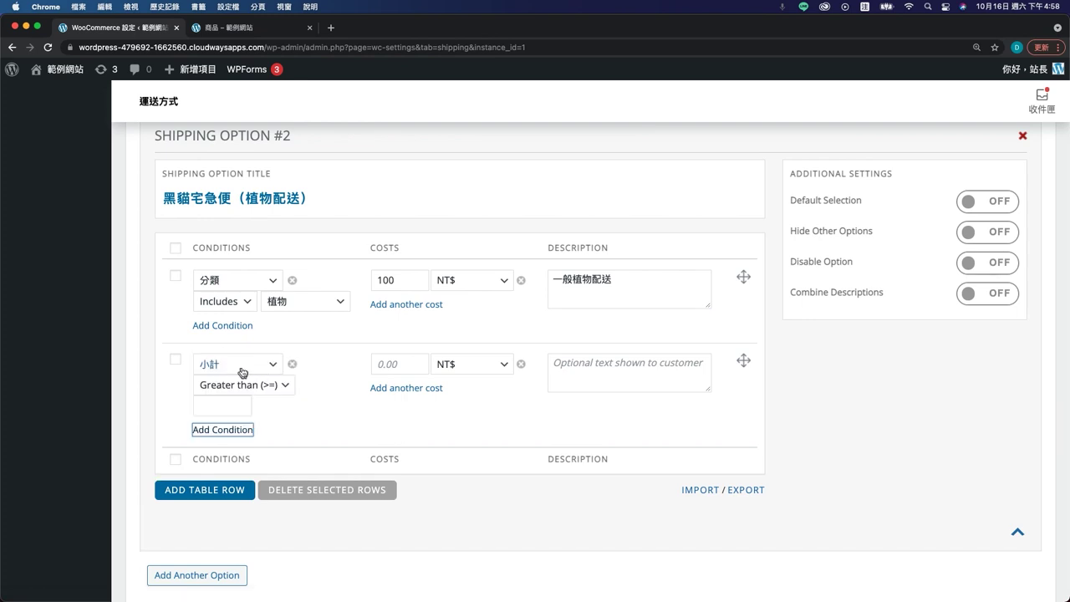
left_click(243, 372)
left_click(308, 363)
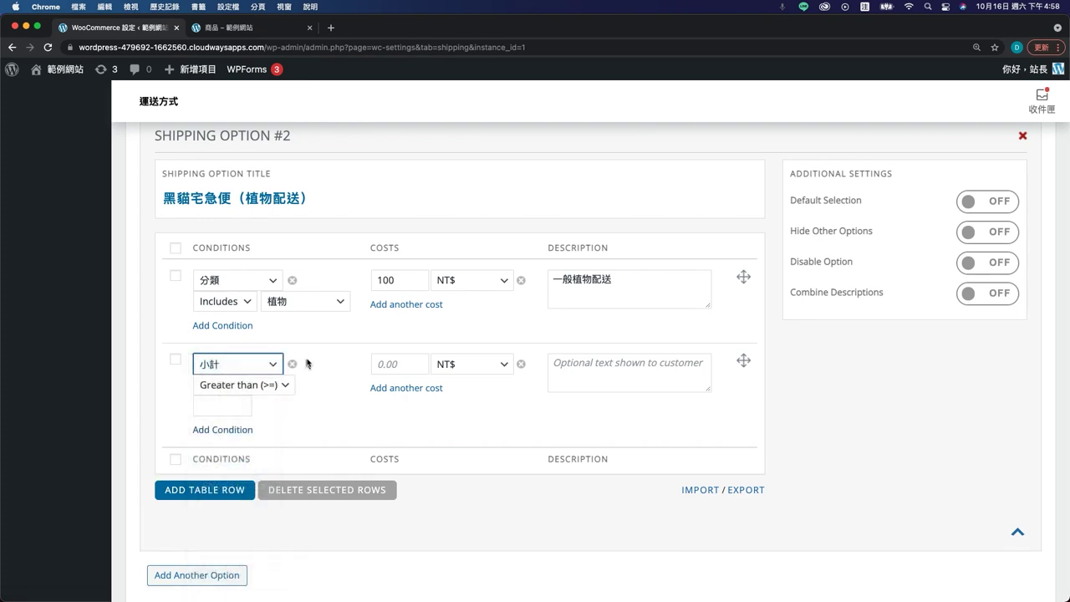
left_click(303, 385)
left_click(299, 418)
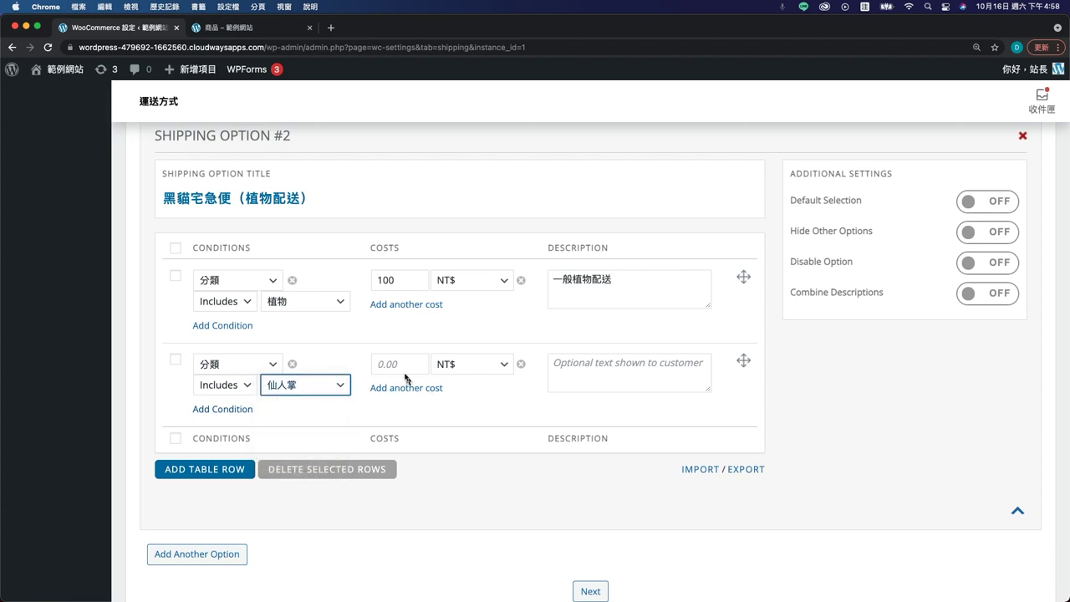
- Set the 仙人掌 row's cost to NT$ 250 and its description to 仙人掌配送
left_click(401, 365)
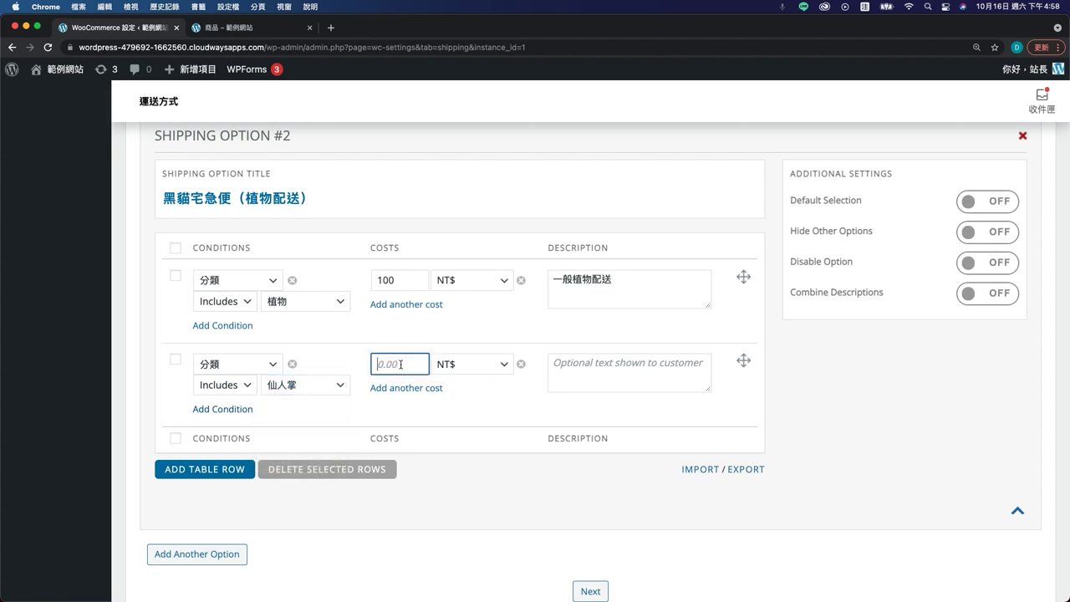
type("250")
left_click(444, 404)
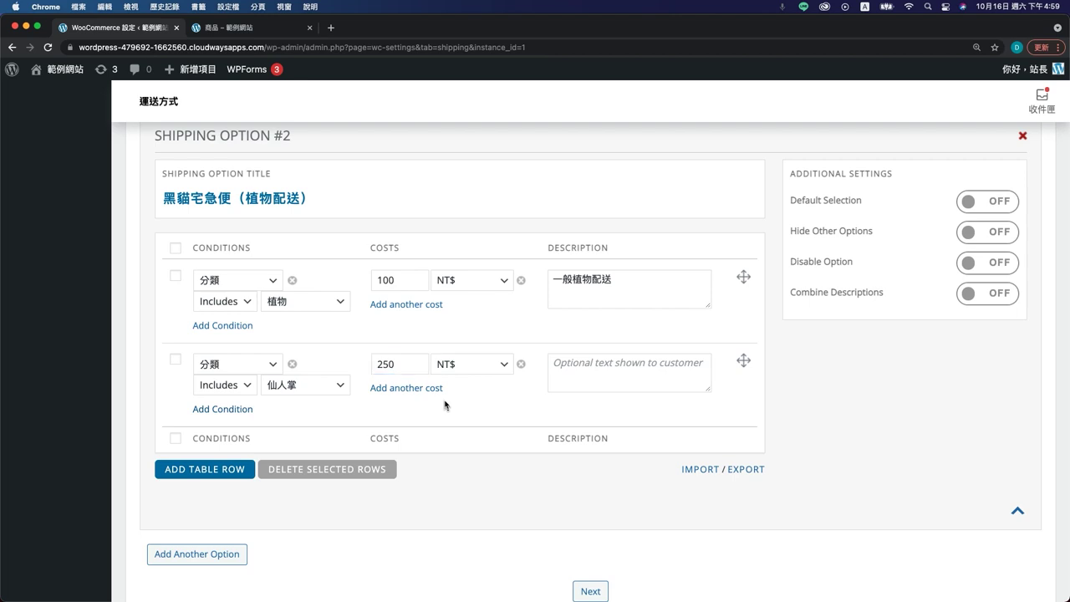
left_click(626, 366)
type("仙人掌配送")
left_click(501, 429)
scroll(501, 434, "down", 1)
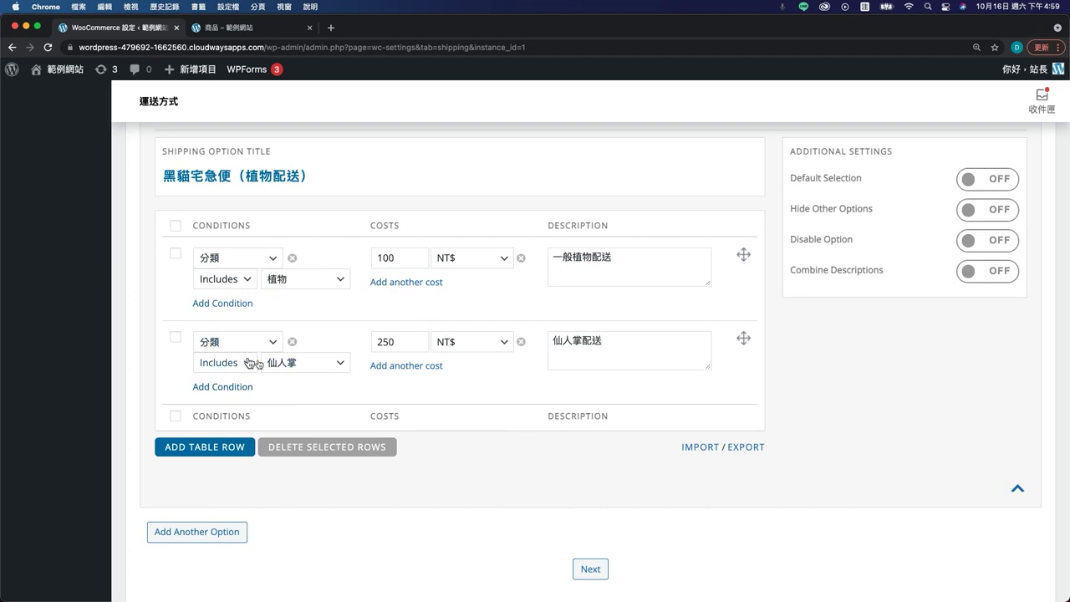
scroll(401, 386, "down", 1)
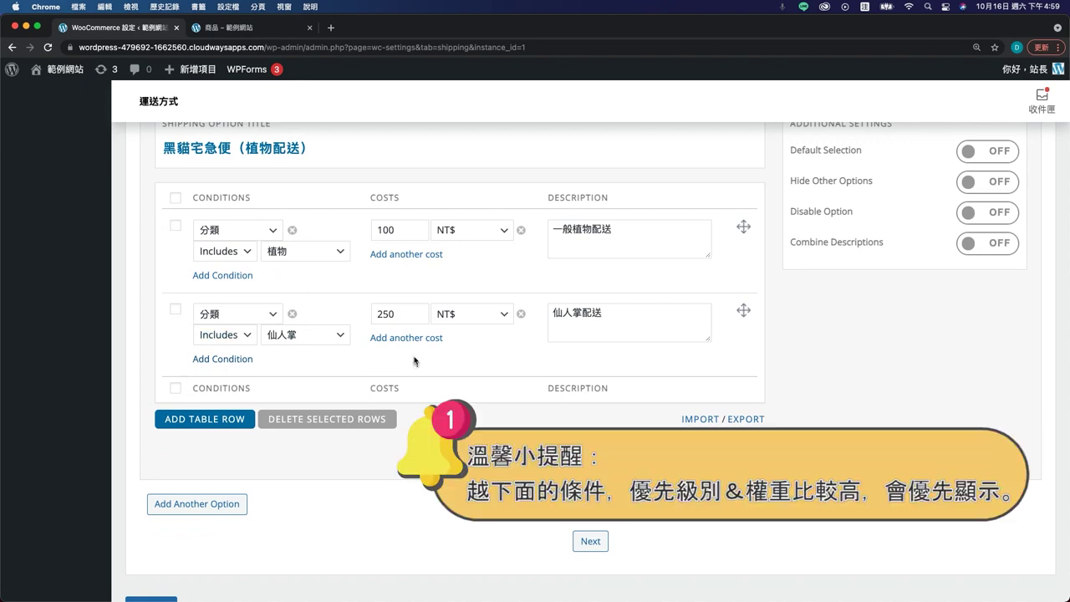
scroll(414, 361, "up", 1)
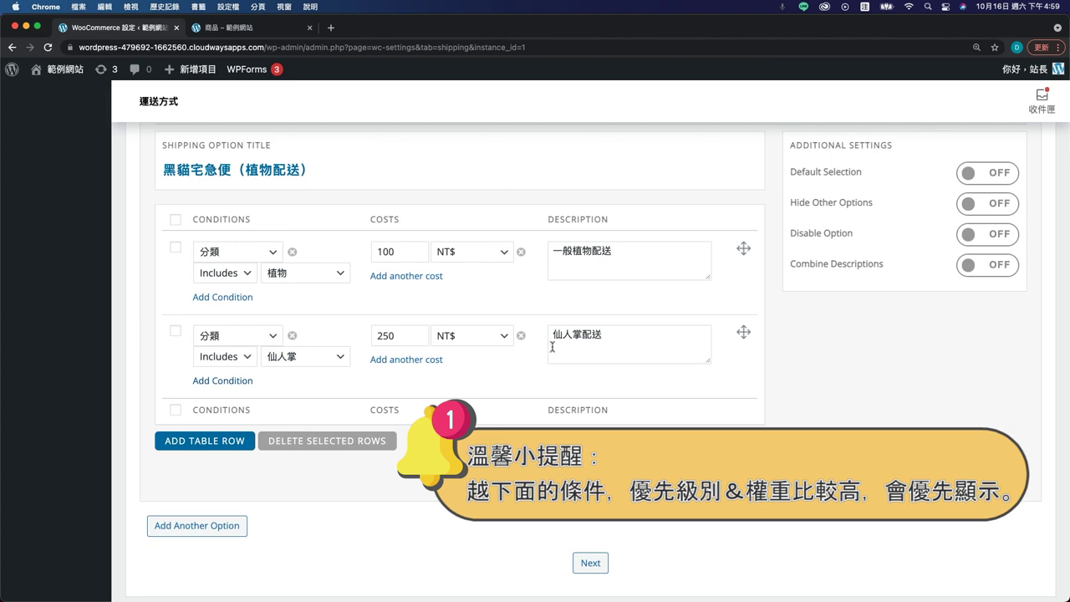
left_click(397, 340)
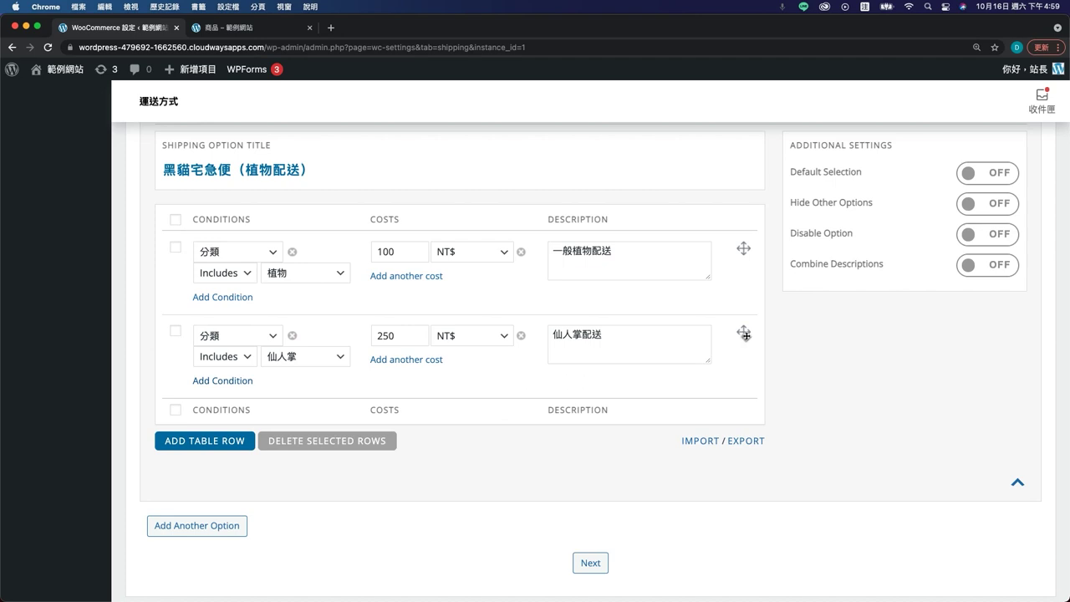
mouse_move(744, 335)
left_mouse_down()
mouse_move(743, 232)
mouse_move(743, 348)
mouse_move(743, 332)
left_mouse_up()
- Save the Table Rate shipping method settings
scroll(413, 420, "down", 3)
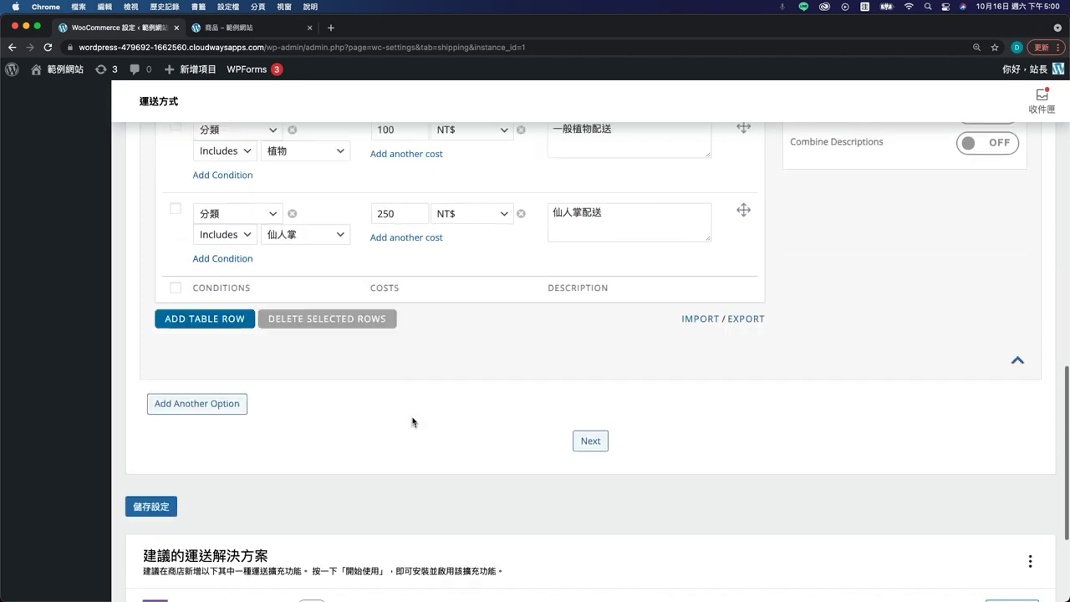
left_click(140, 490)
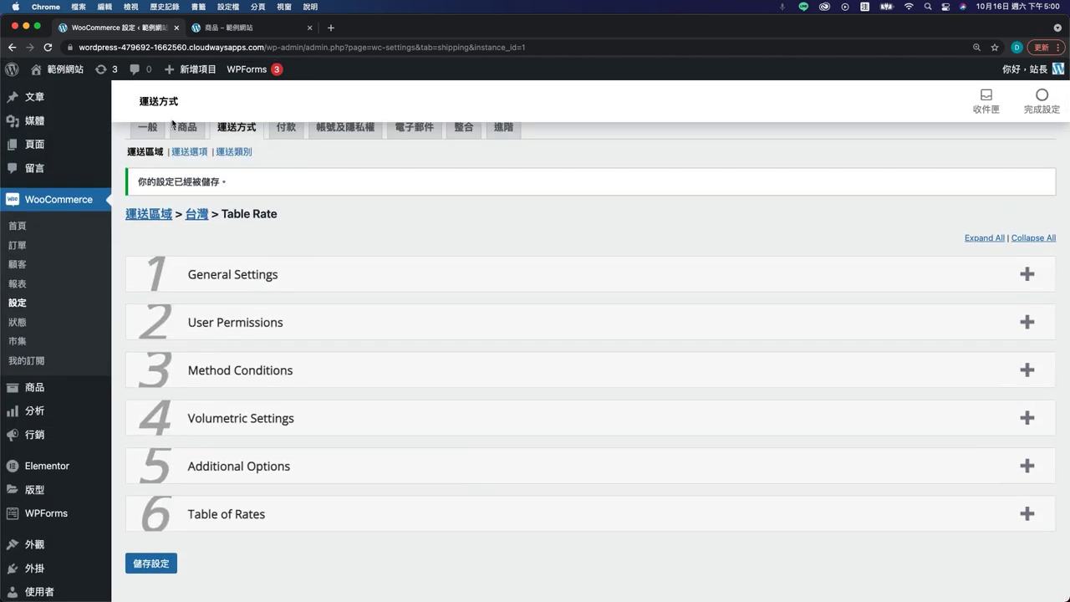
- Switch to the storefront's shop page, open the 植物 product 室內花 and add one to the cart
left_click(240, 31)
scroll(220, 291, "up", 5)
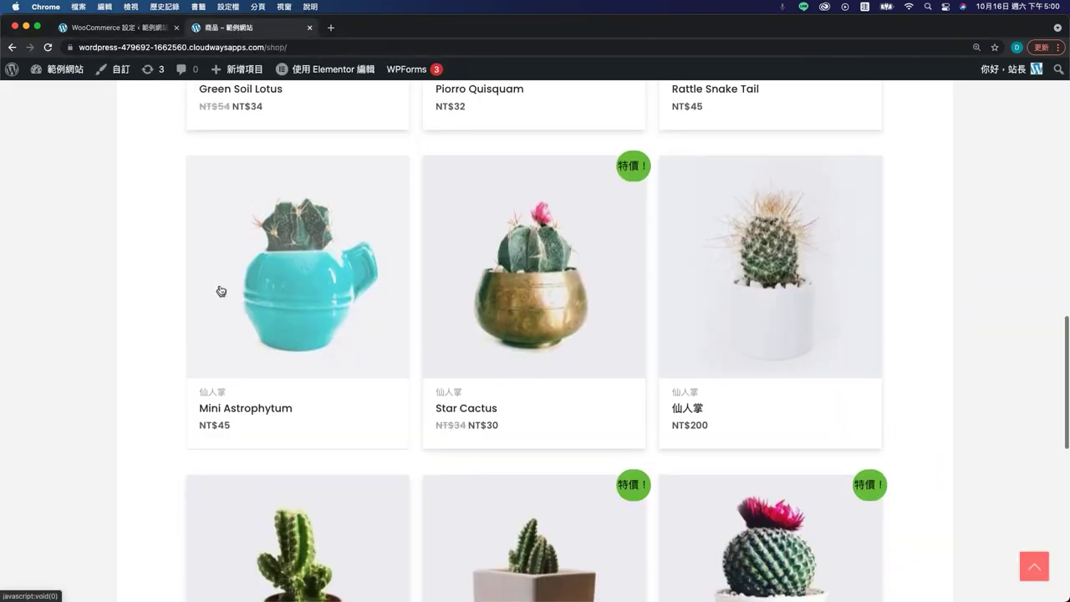
scroll(220, 289, "up", 5)
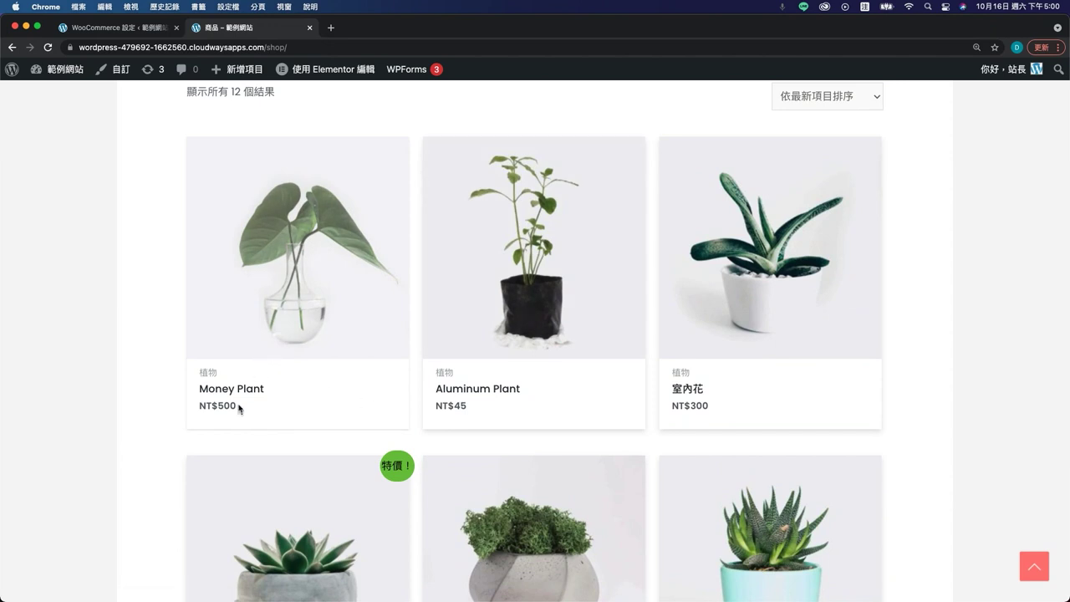
left_click(694, 393)
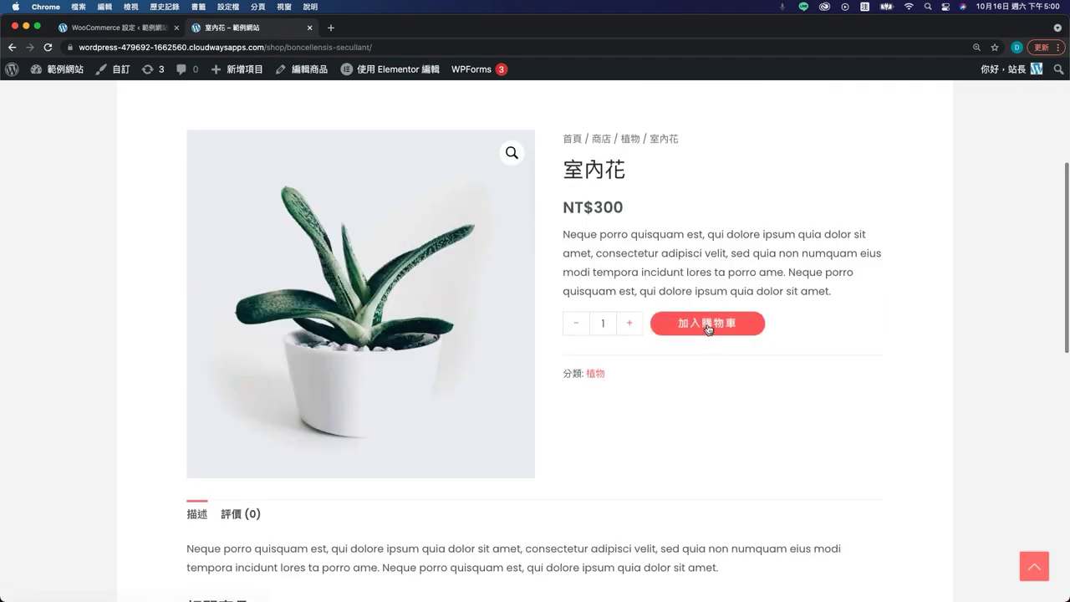
left_click(668, 332)
- Return to the shop page, open the product 仙人掌 and add one to the cart
left_click(639, 108)
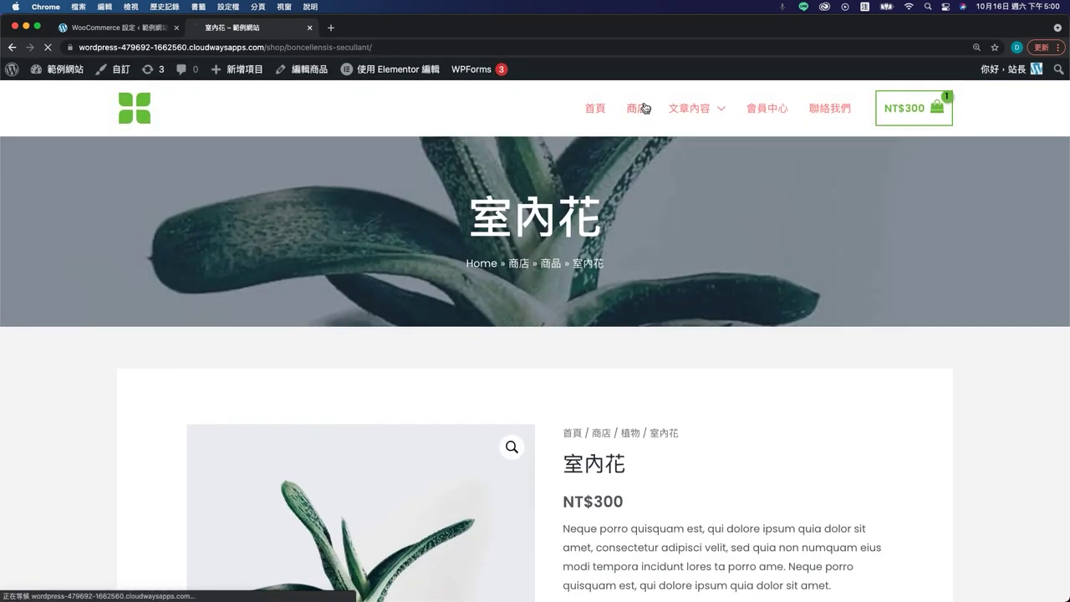
scroll(503, 337, "down", 1)
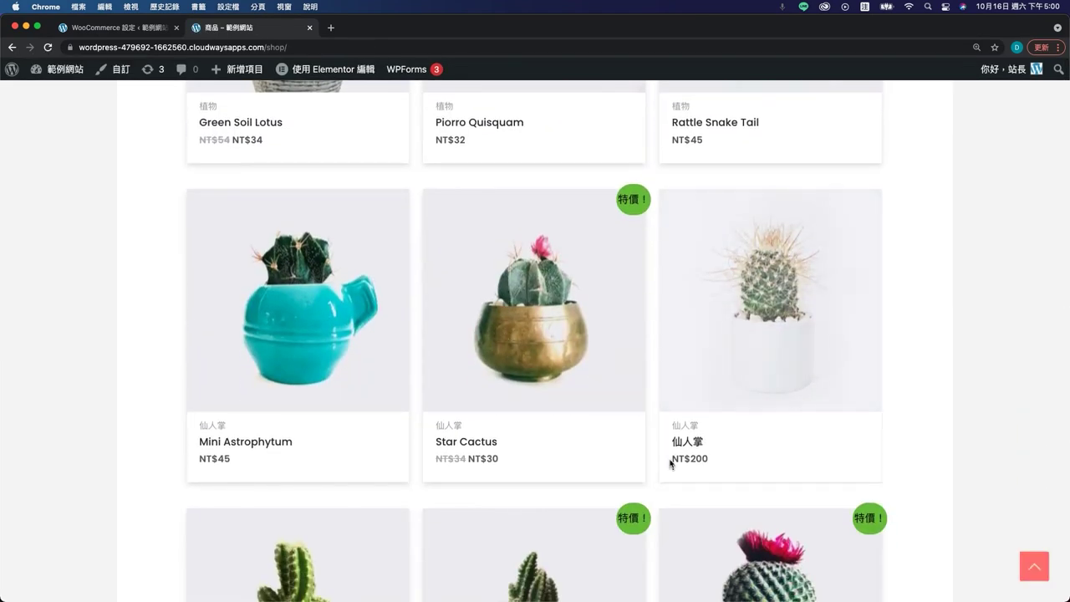
left_click(694, 454)
left_click(714, 284)
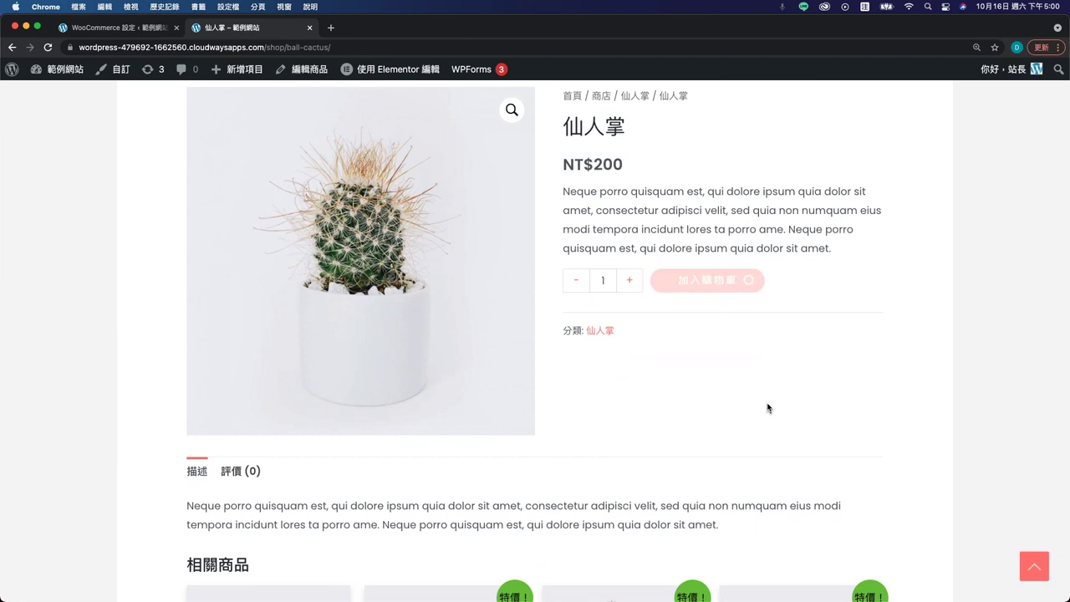
- Open the cart and examine the shipping method, rate and description applied to the 室內花 and 仙人掌 order
left_click(820, 284)
scroll(643, 499, "down", 1)
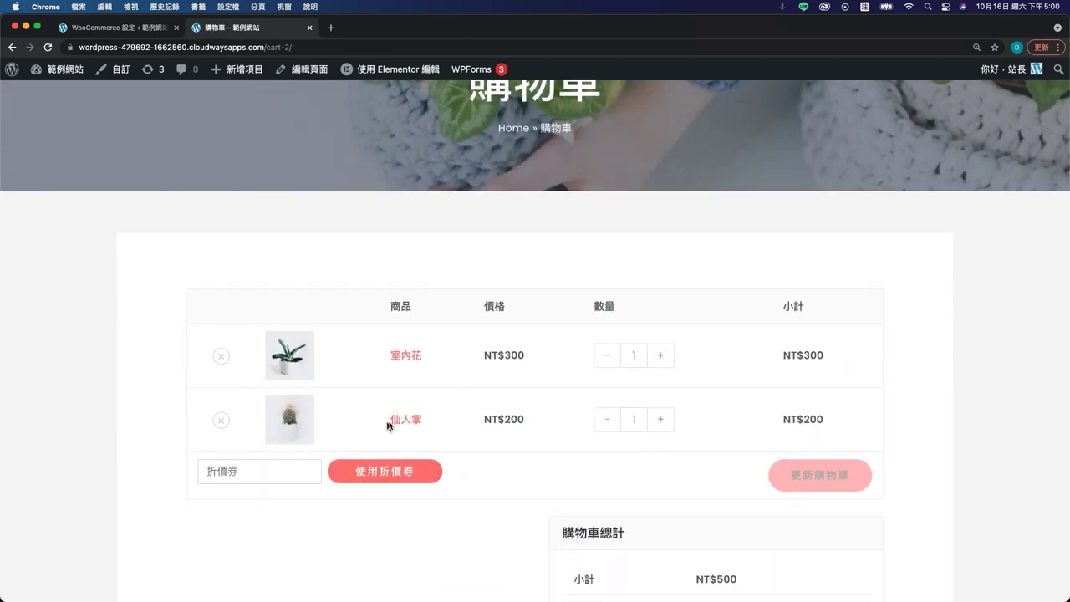
scroll(387, 425, "down", 3)
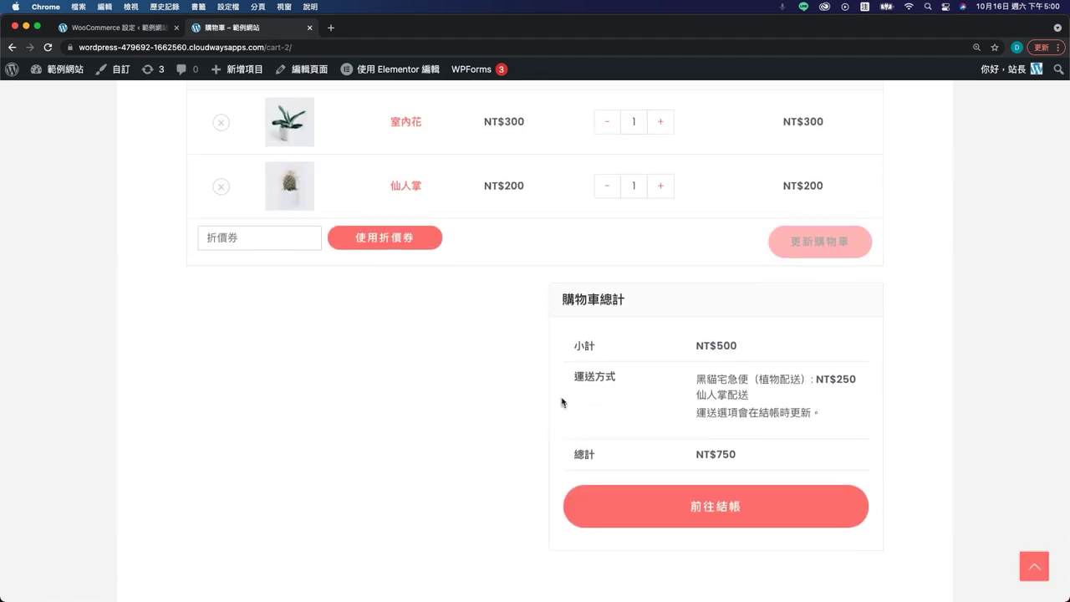
scroll(568, 412, "up", 1)
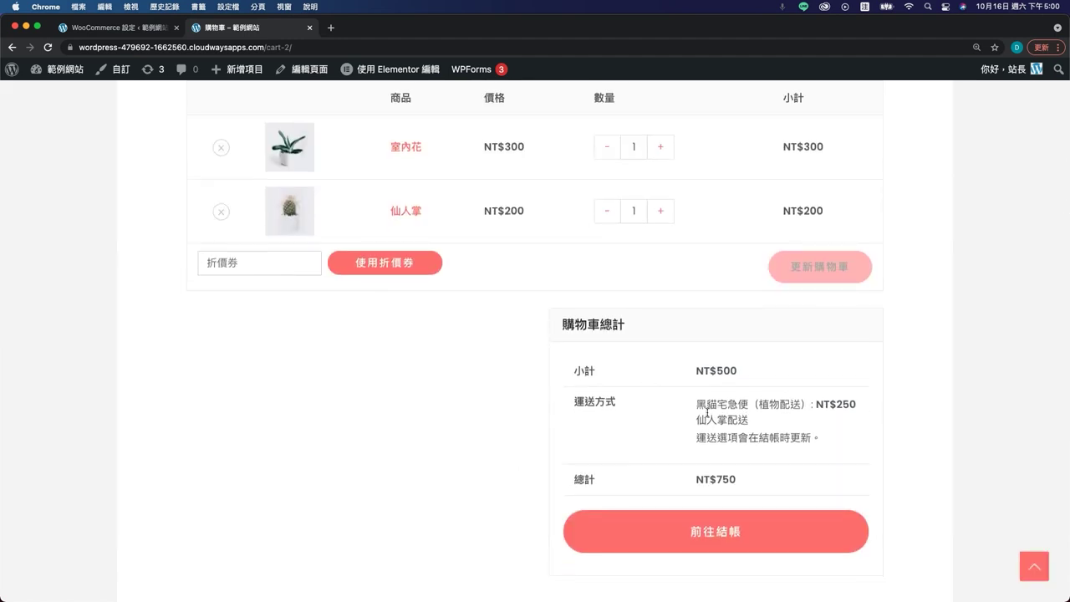
left_click_drag(700, 411, 811, 407)
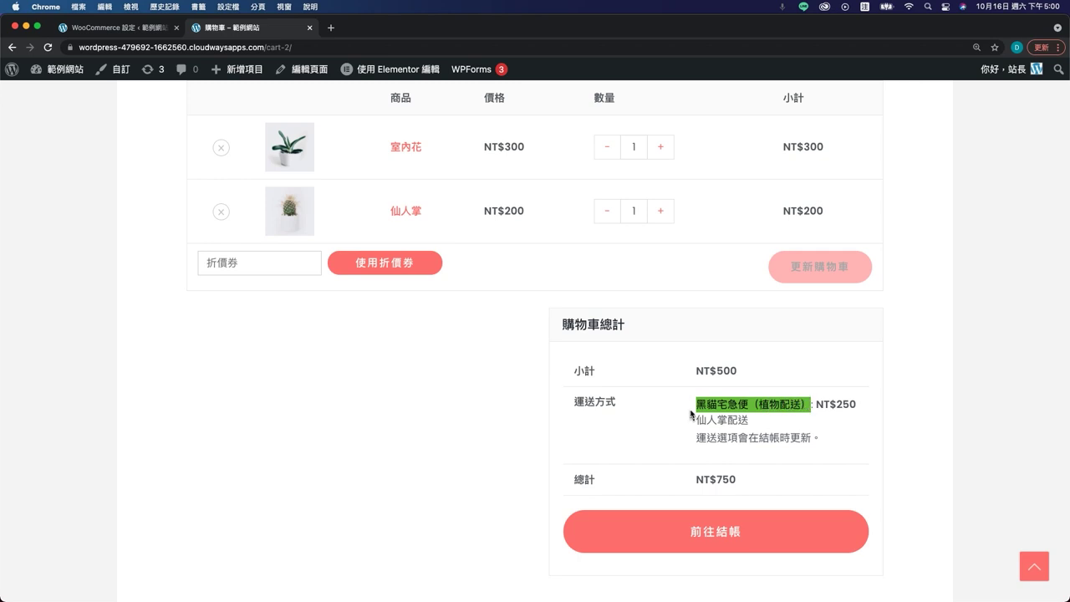
left_click(814, 424)
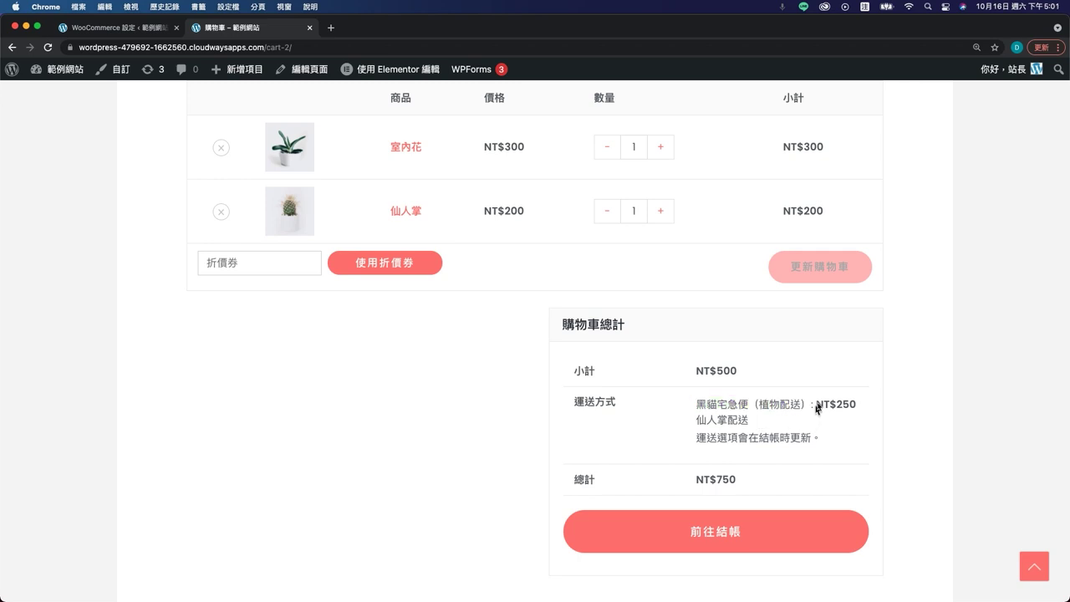
left_click_drag(819, 405, 860, 424)
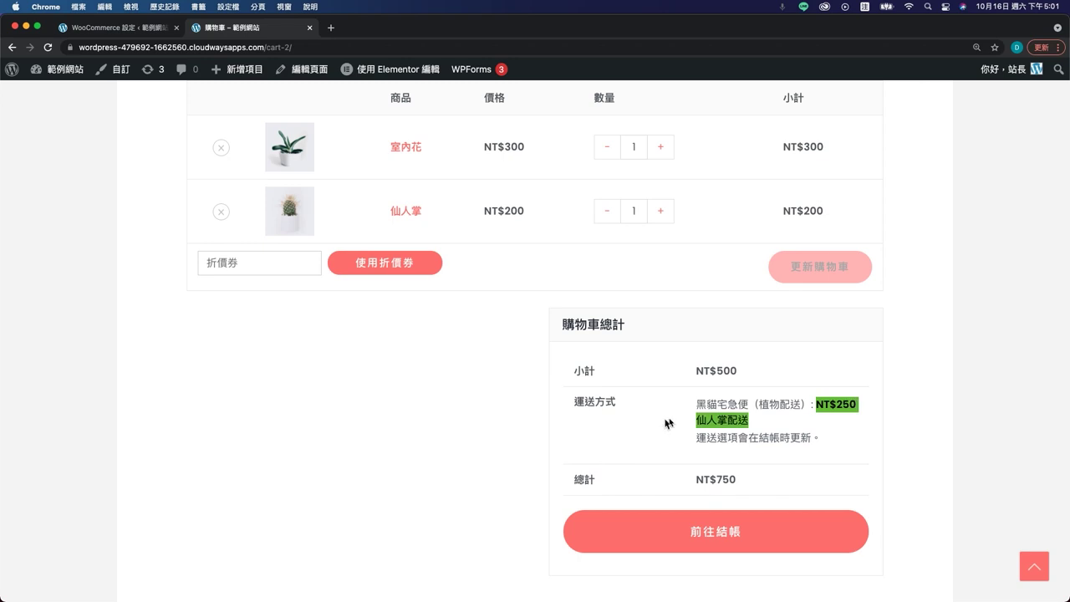
left_click(604, 318)
scroll(604, 318, "up", 1)
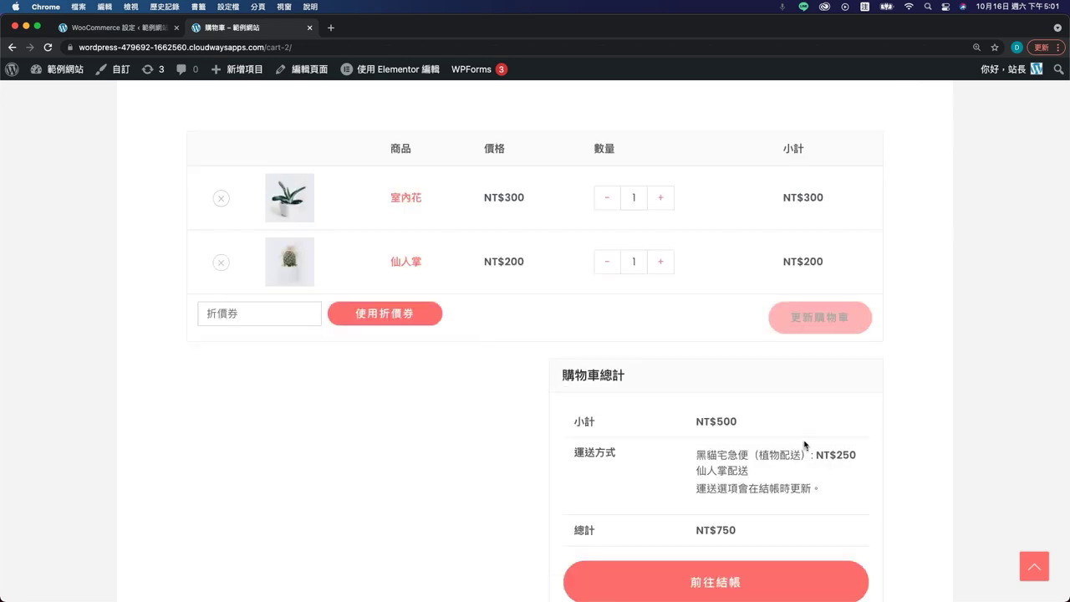
- In the Table of Rates, move the 植物 row of 黑貓宅急便（植物配送） below the 仙人掌 row and save the settings
left_click(138, 30)
left_click(222, 512)
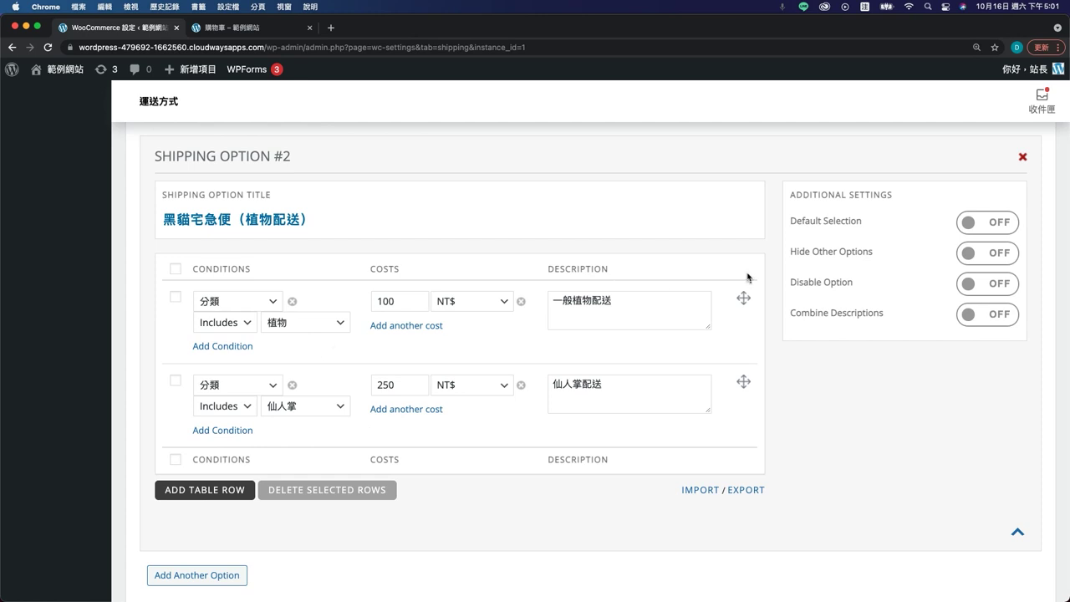
left_click_drag(744, 299, 744, 382)
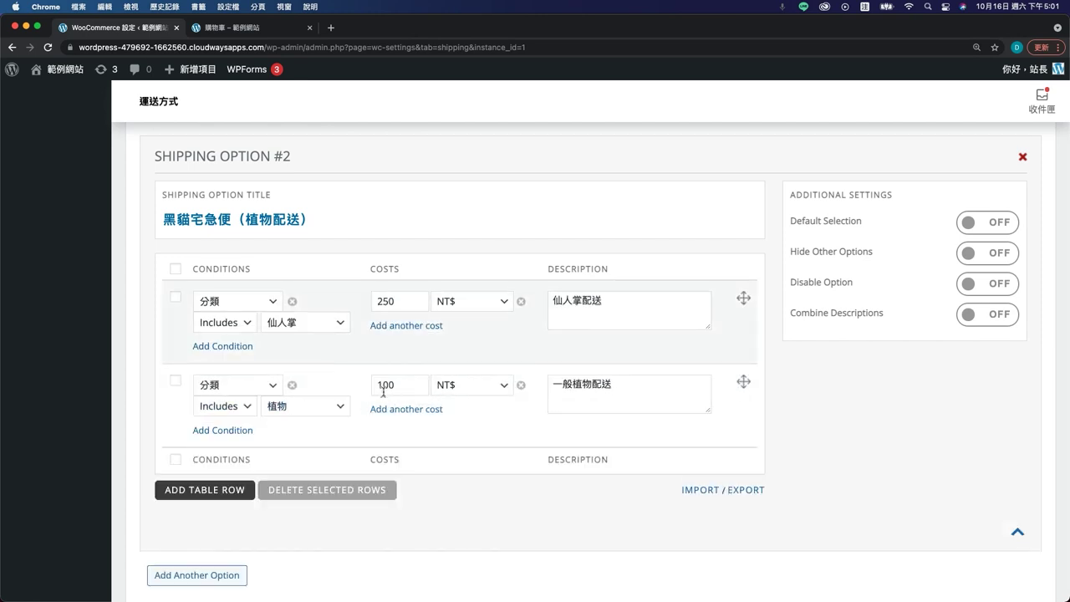
scroll(361, 446, "down", 5)
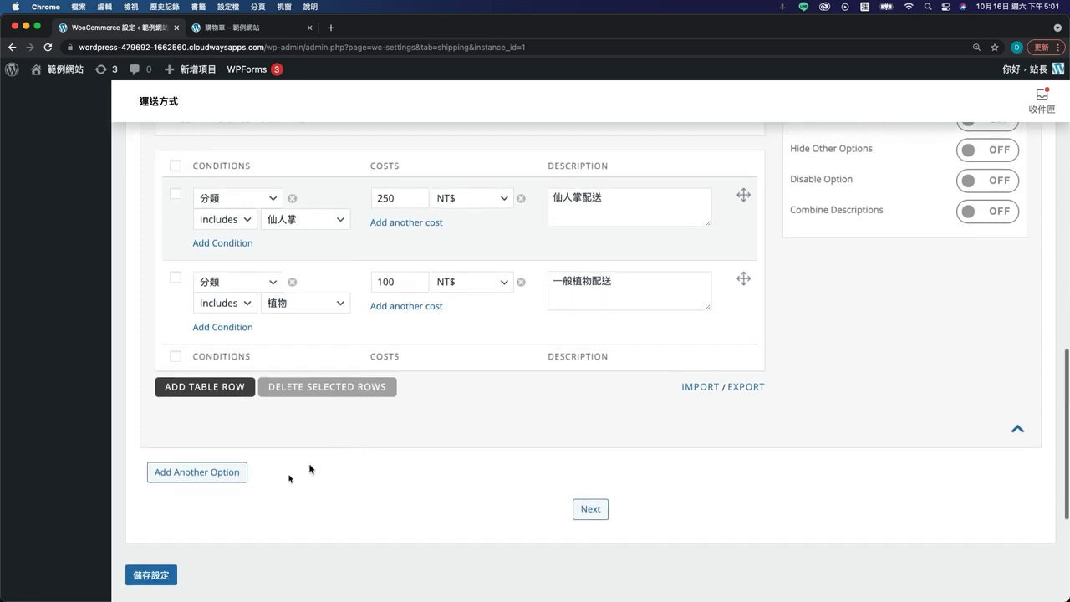
left_click(138, 577)
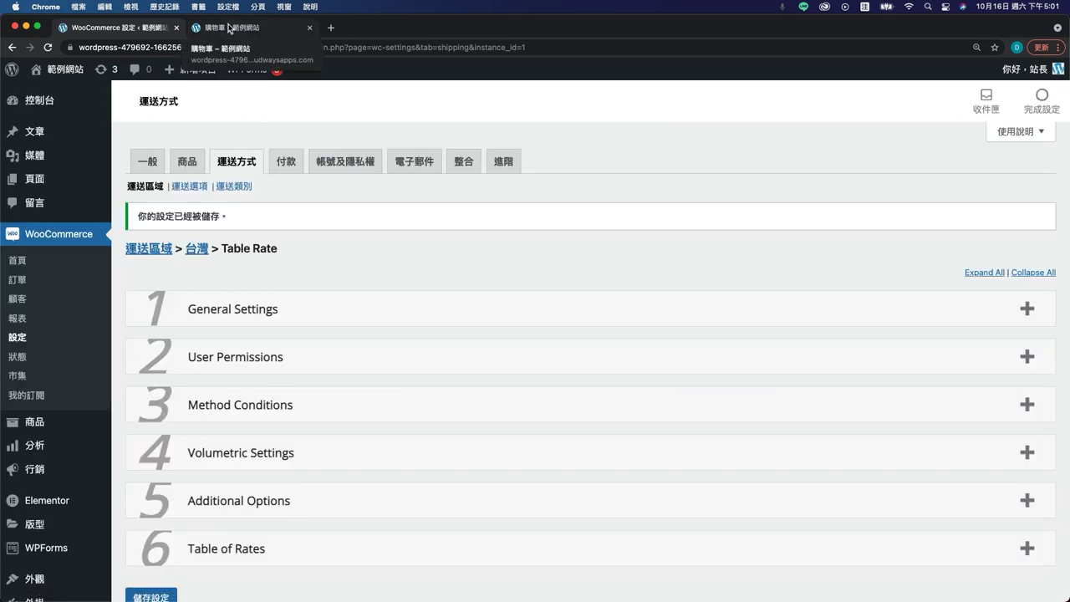
- Return to the storefront cart and check the shipping cost and description under the reordered rates
left_click(230, 30)
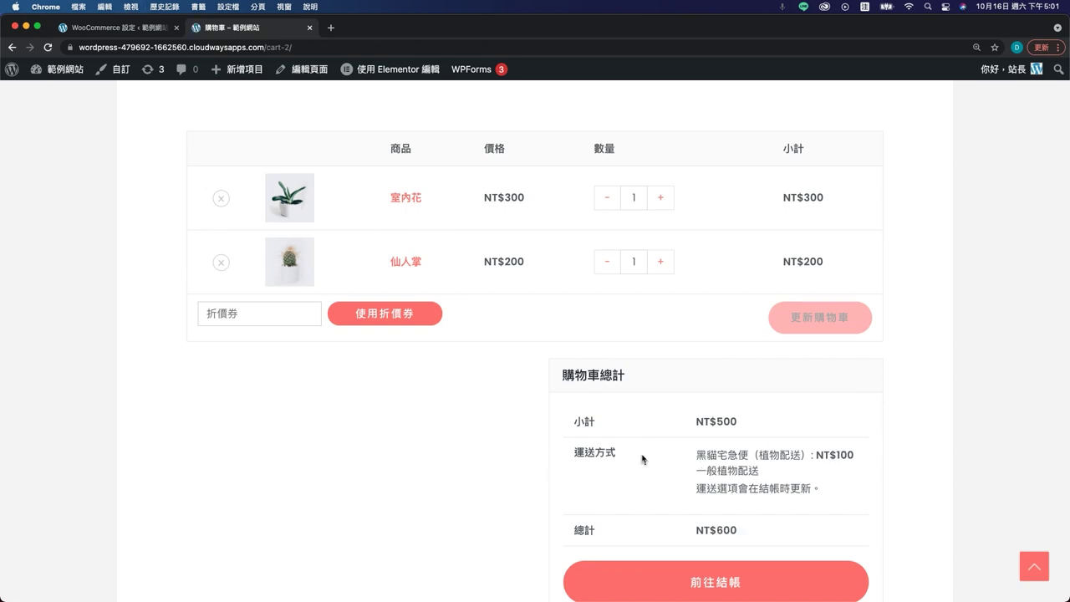
left_click_drag(816, 457, 835, 472)
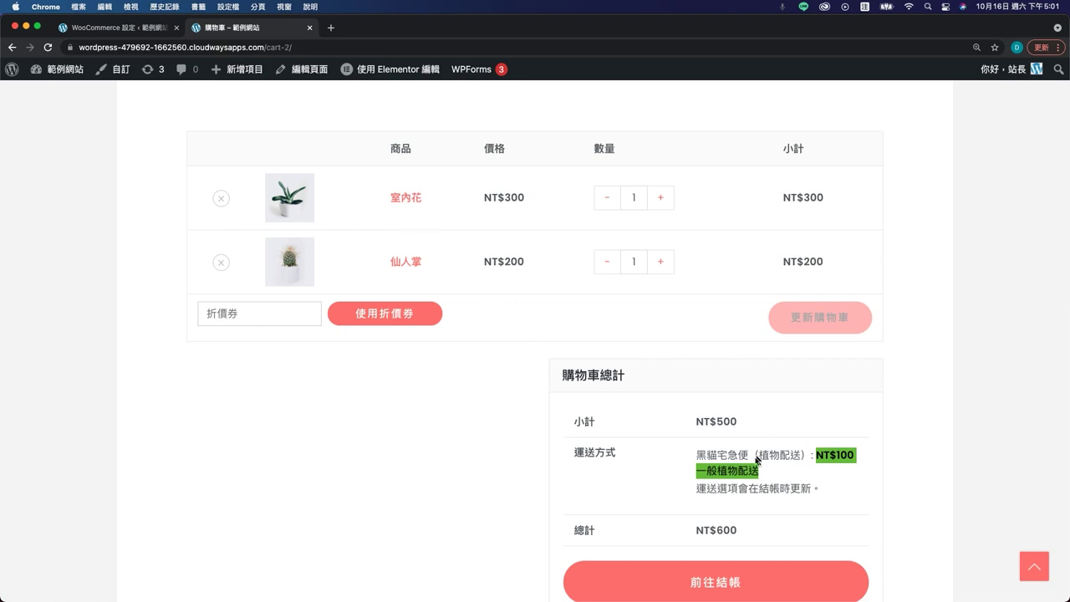
left_click(766, 478)
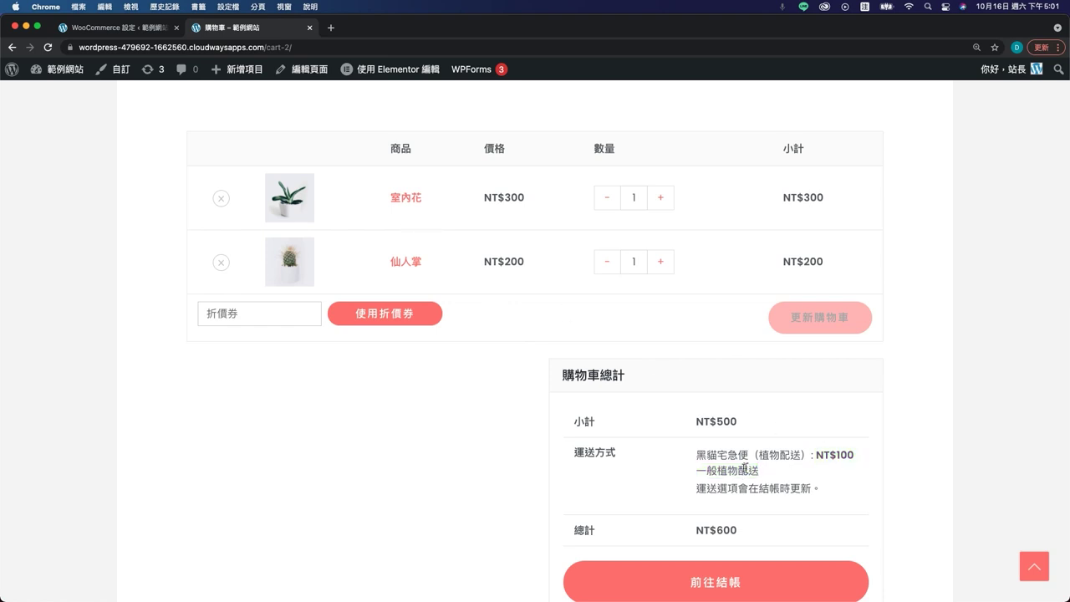
- Move the 植物 row back above the 仙人掌 row in shipping option #2, save the settings and switch to the storefront cart
left_click(130, 29)
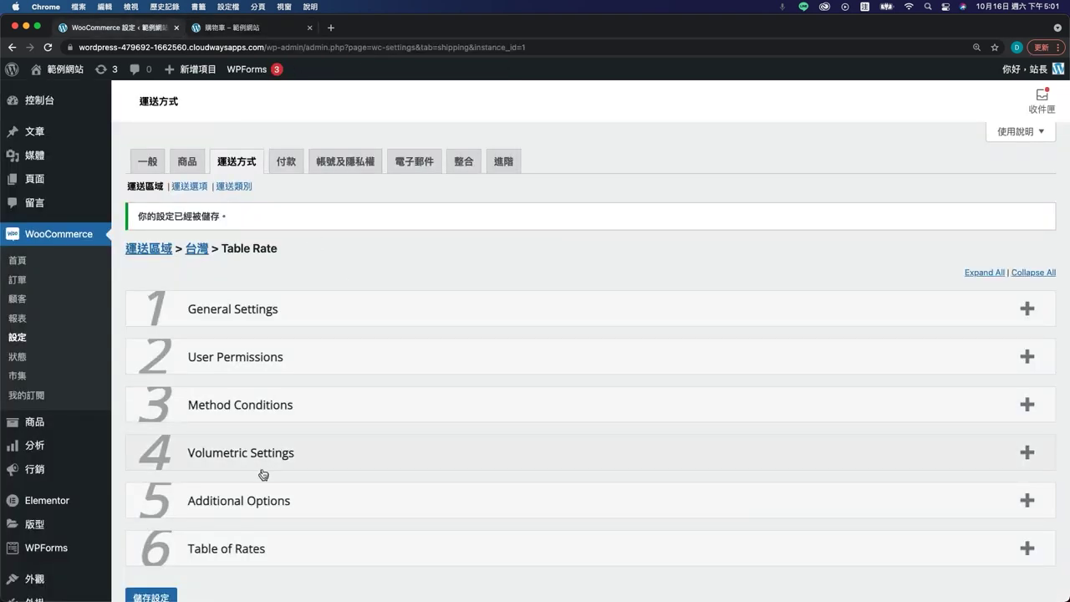
left_click(227, 544)
scroll(229, 544, "down", 10)
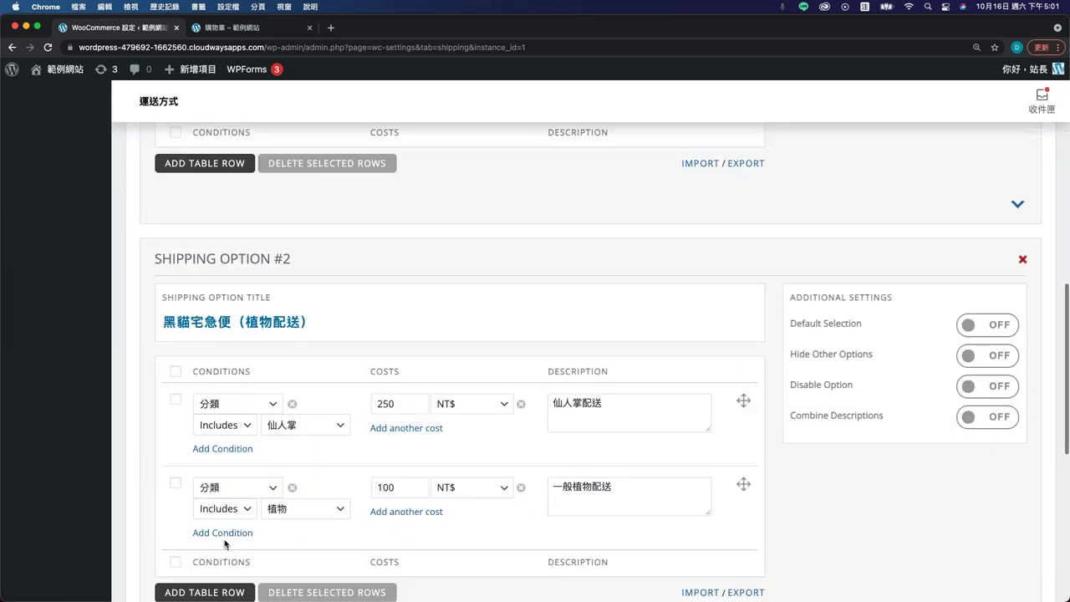
scroll(225, 544, "down", 3)
scroll(502, 468, "up", 1)
left_click_drag(744, 361, 743, 279)
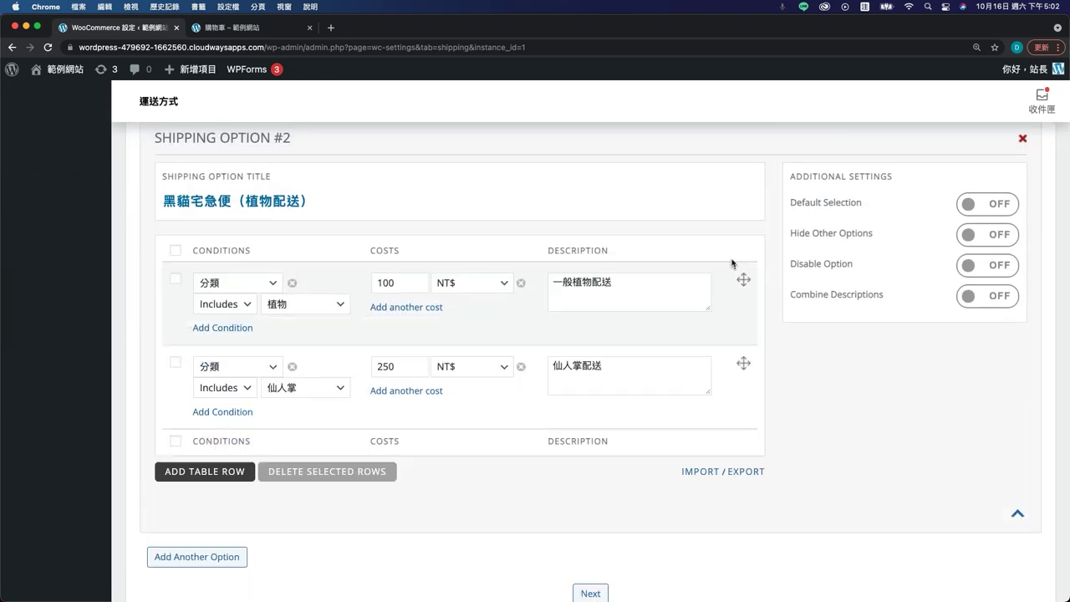
scroll(285, 540, "down", 3)
left_click(149, 492)
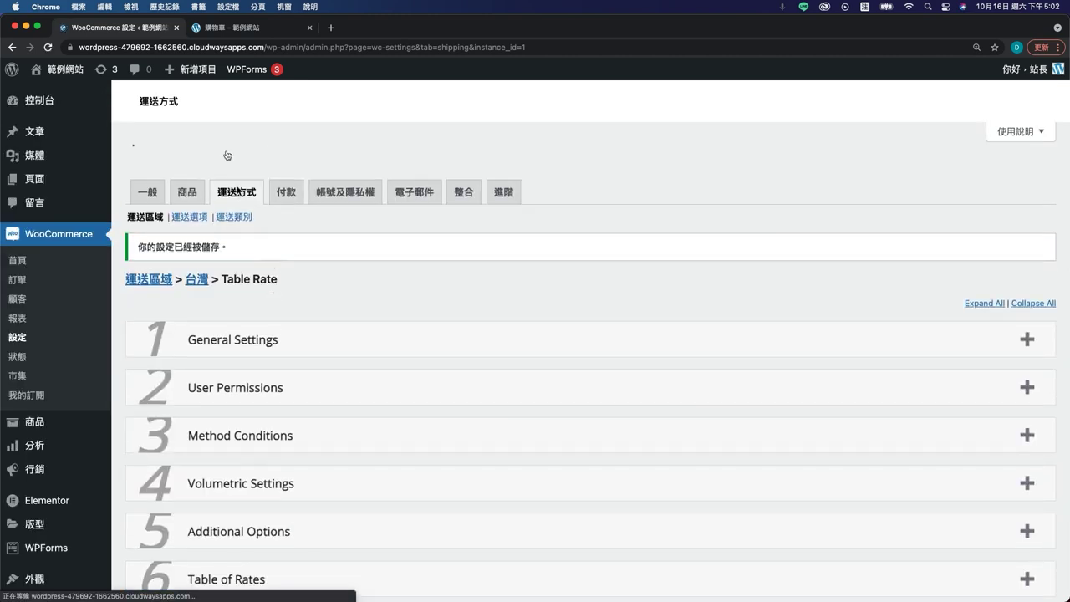
left_click(238, 28)
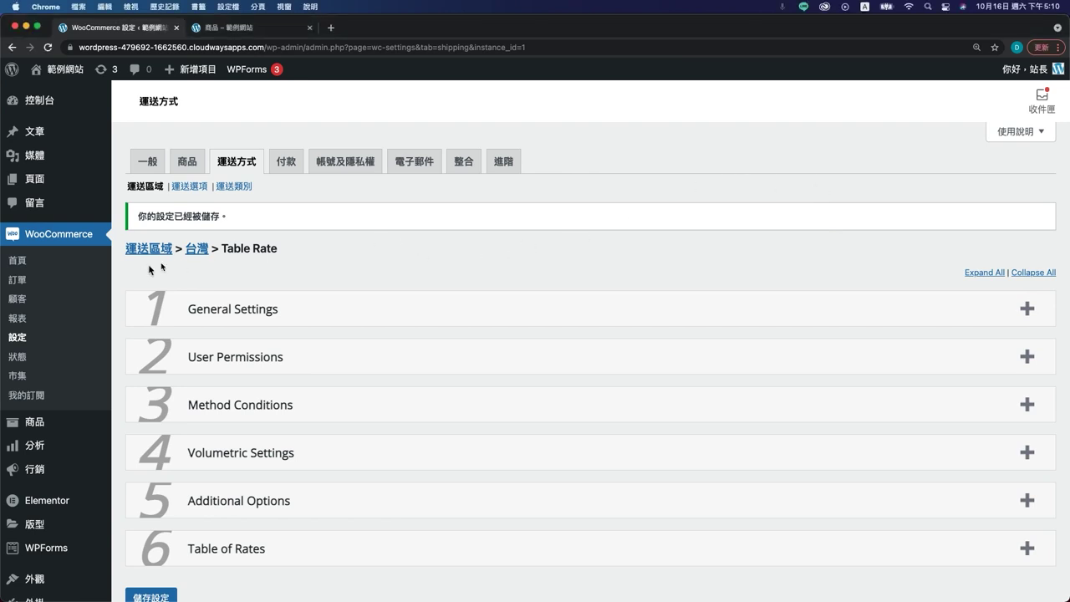
- Open the Table of Rates and turn on Disable Option for shipping option #2, 黑貓宅急便（植物配送）
scroll(351, 343, "down", 3)
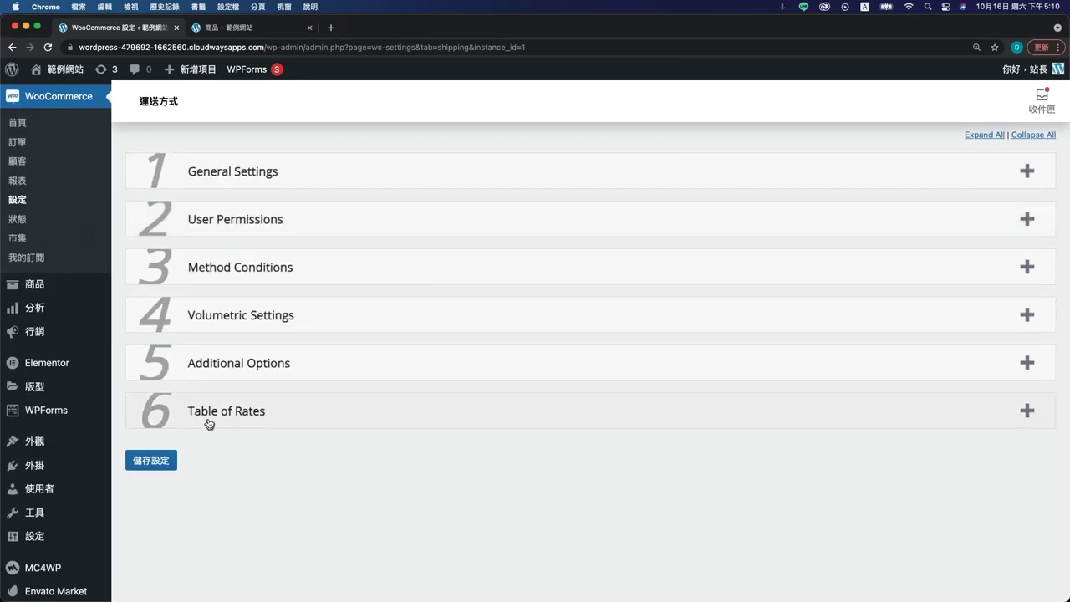
left_click(209, 424)
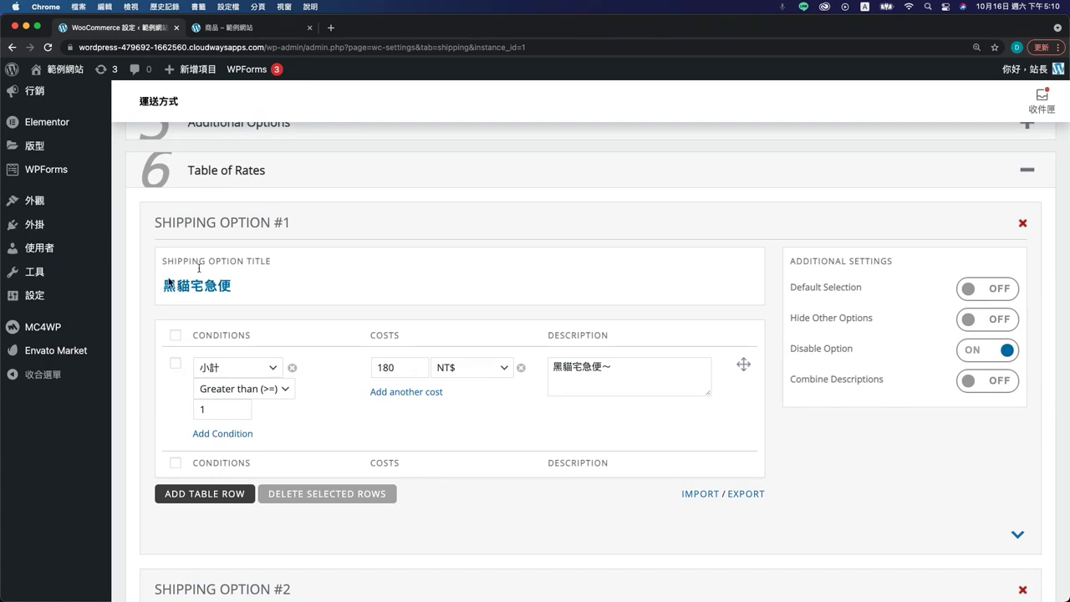
scroll(717, 466, "down", 9)
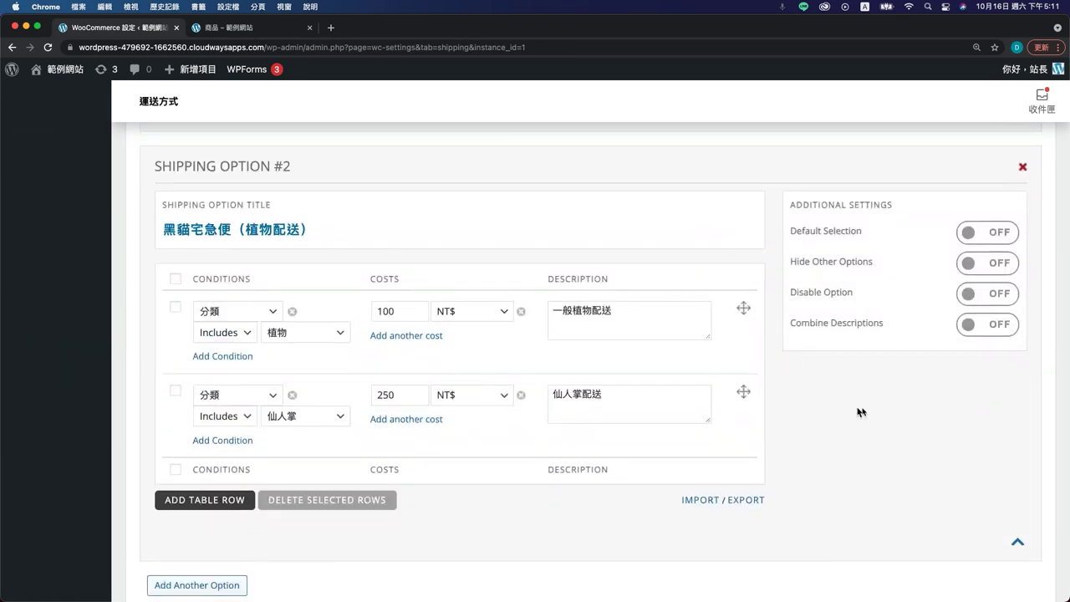
scroll(861, 407, "down", 1)
left_click(989, 286)
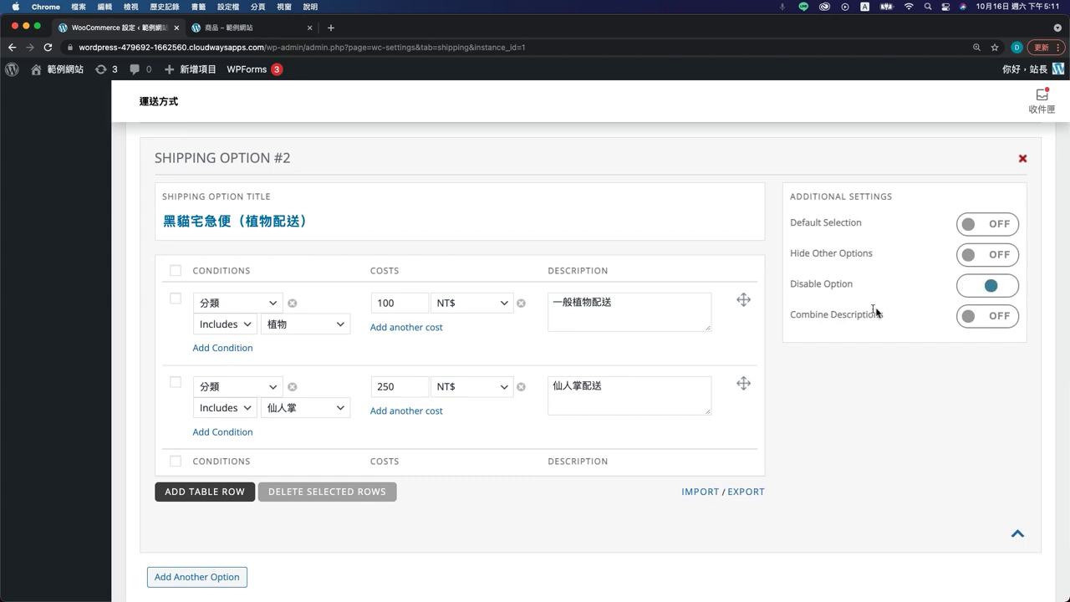
- Add a third shipping option to the Table of Rates and title it 黑貓宅急便（重量計費）
scroll(851, 371, "down", 3)
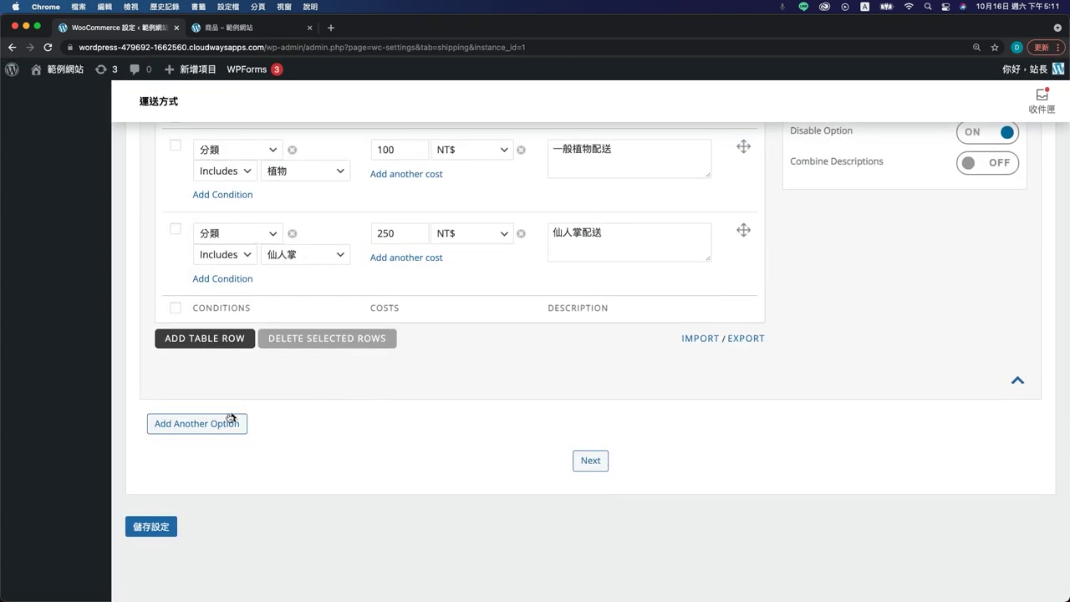
left_click(216, 423)
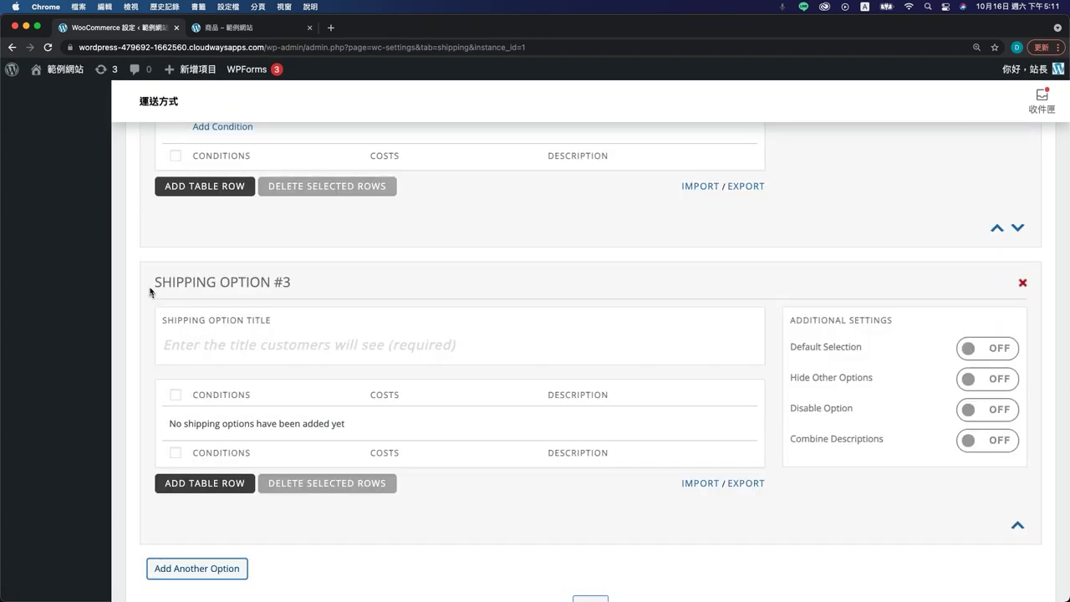
left_click_drag(153, 284, 326, 288)
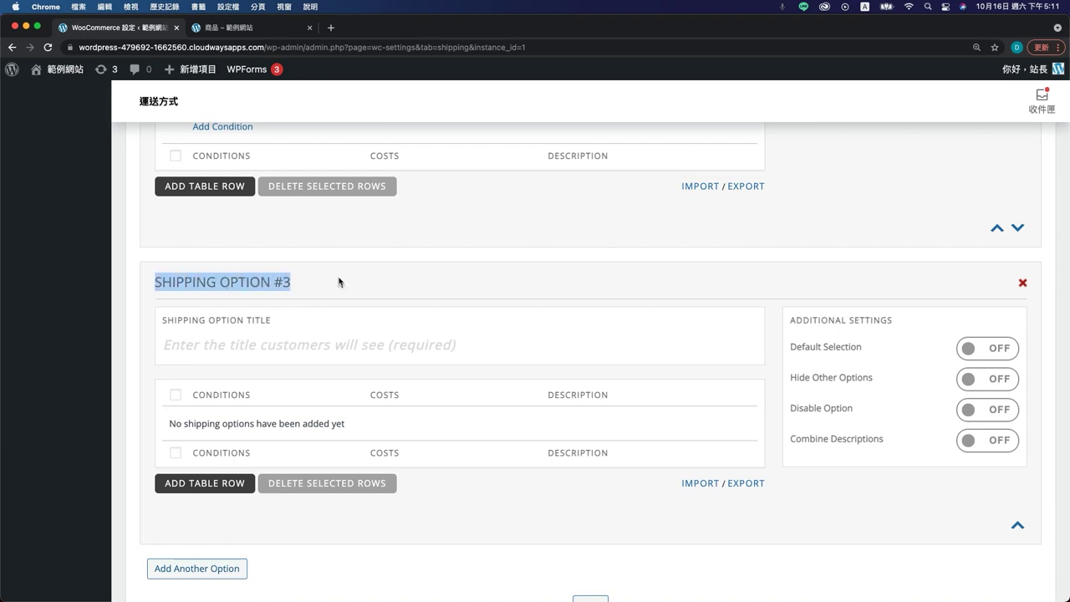
left_click(273, 348)
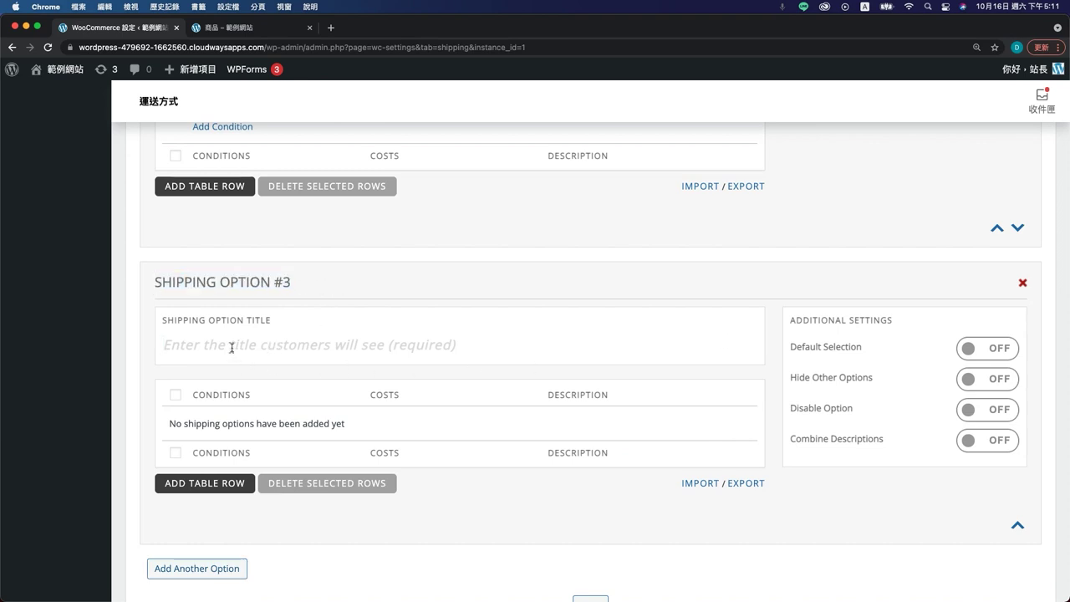
type("黑貓宅急便（重量計費）")
scroll(909, 408, "down", 1)
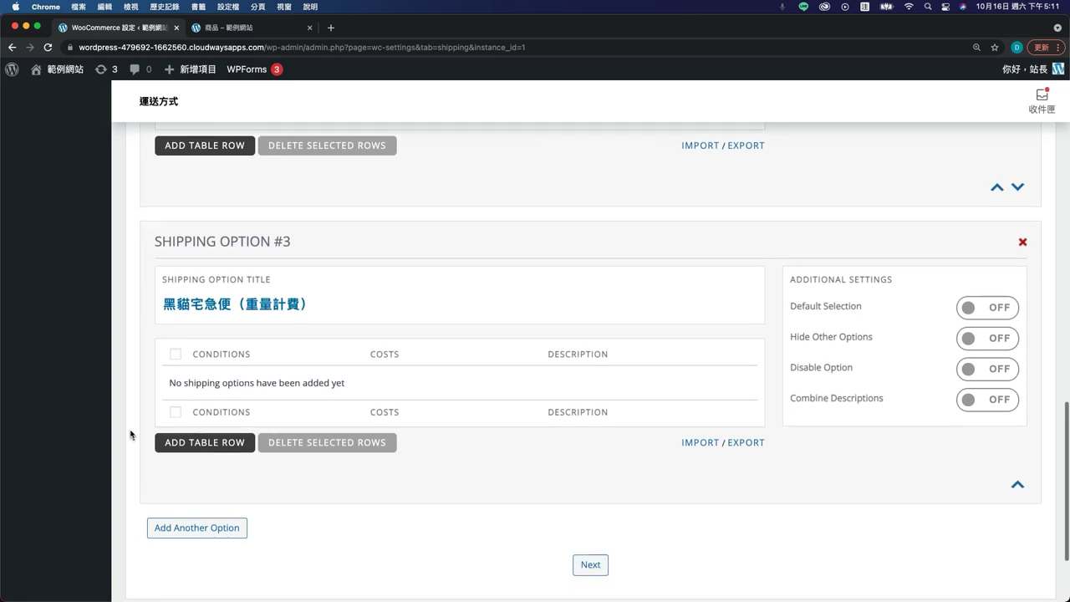
- Add a rate row to shipping option #3 with a 重量 (weight) condition value of 10
left_click(179, 450)
left_click(236, 386)
left_click(237, 417)
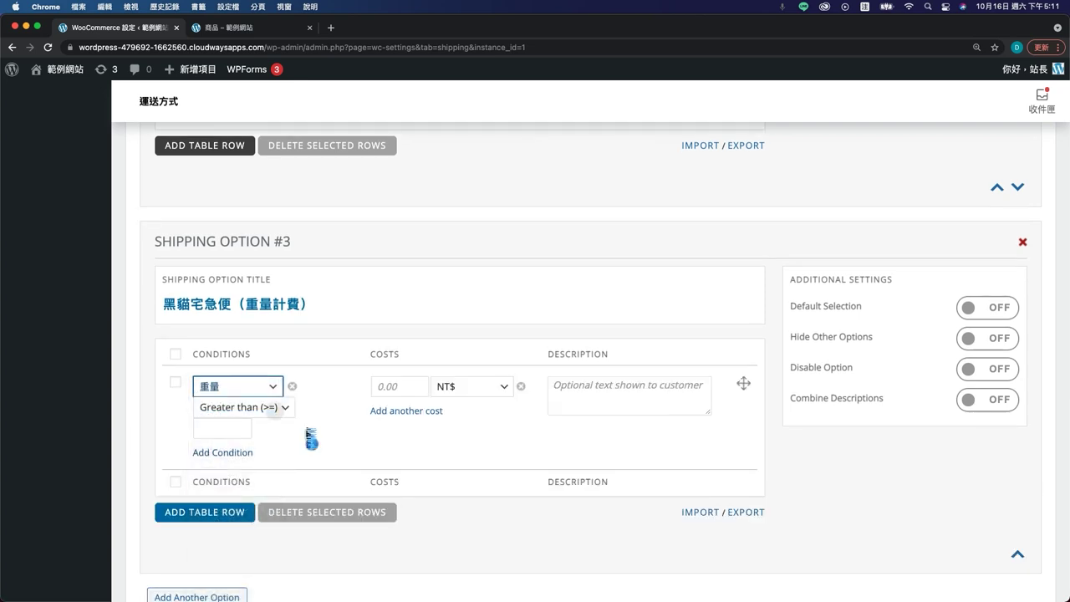
left_click(220, 424)
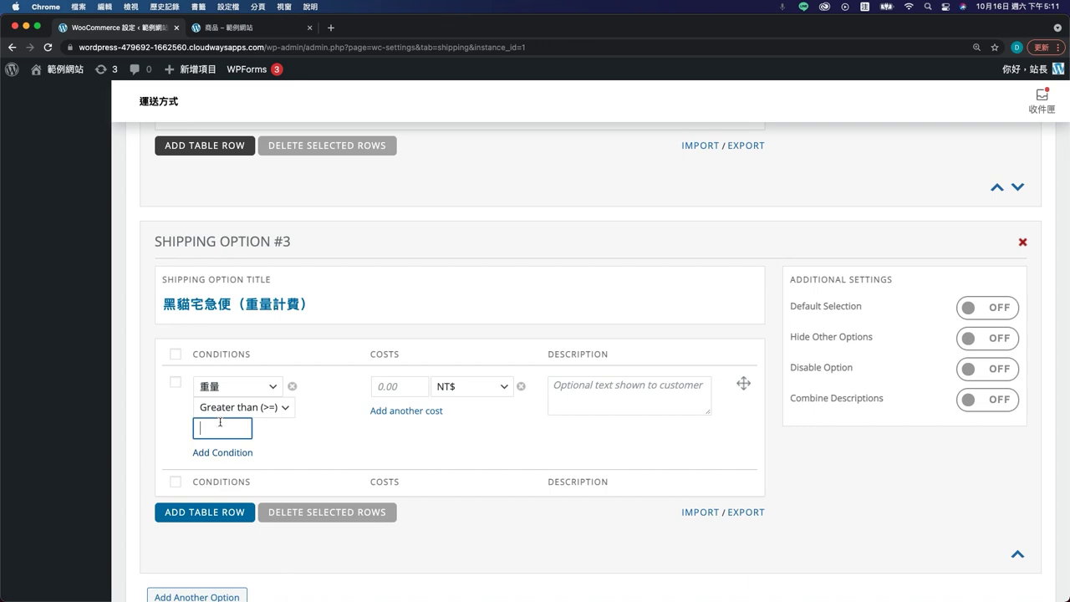
type("10")
- Set the row's cost to NT$ 80 and its customer description to "總重低於 10 公斤，運費 80 元。"
left_click(410, 385)
type("8")
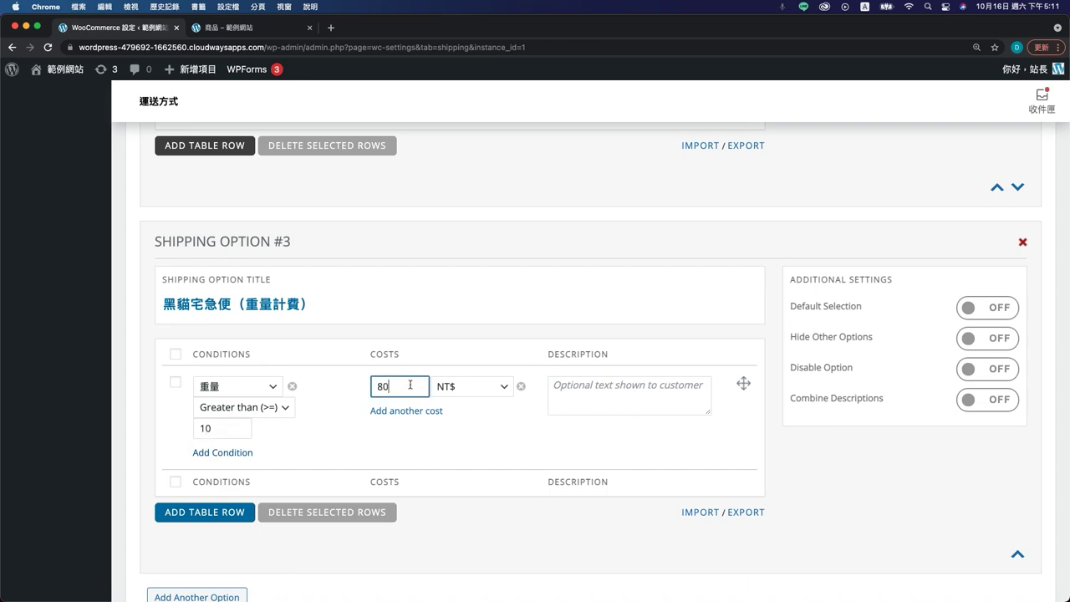
type("0")
left_click(591, 385)
type("總重低於 10 公斤，運費 80 元。")
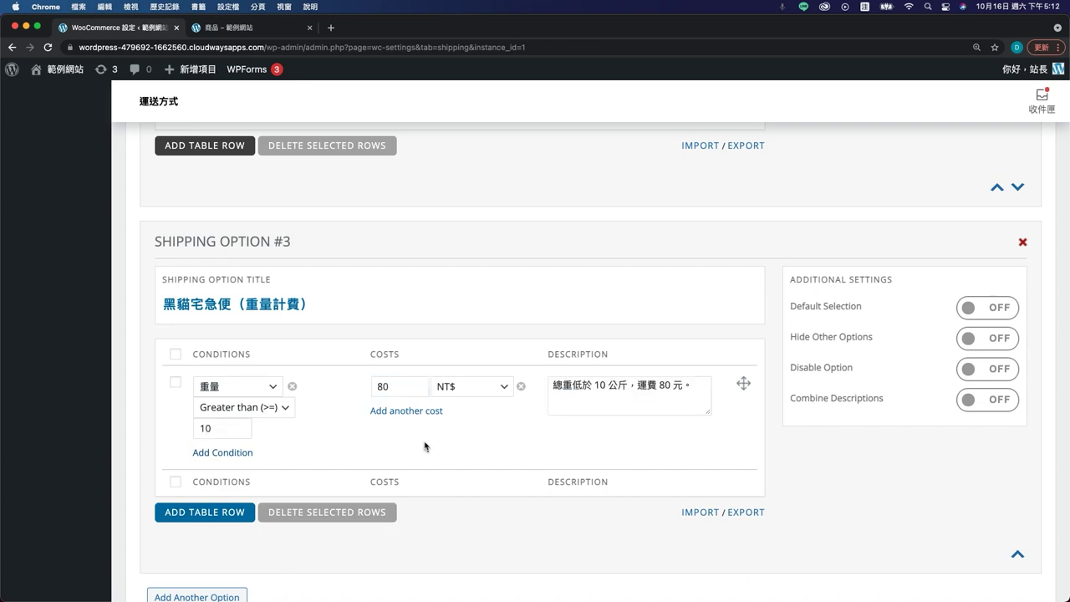
- Change the comparison of the row's weight condition to Less than (<=)
left_click(232, 410)
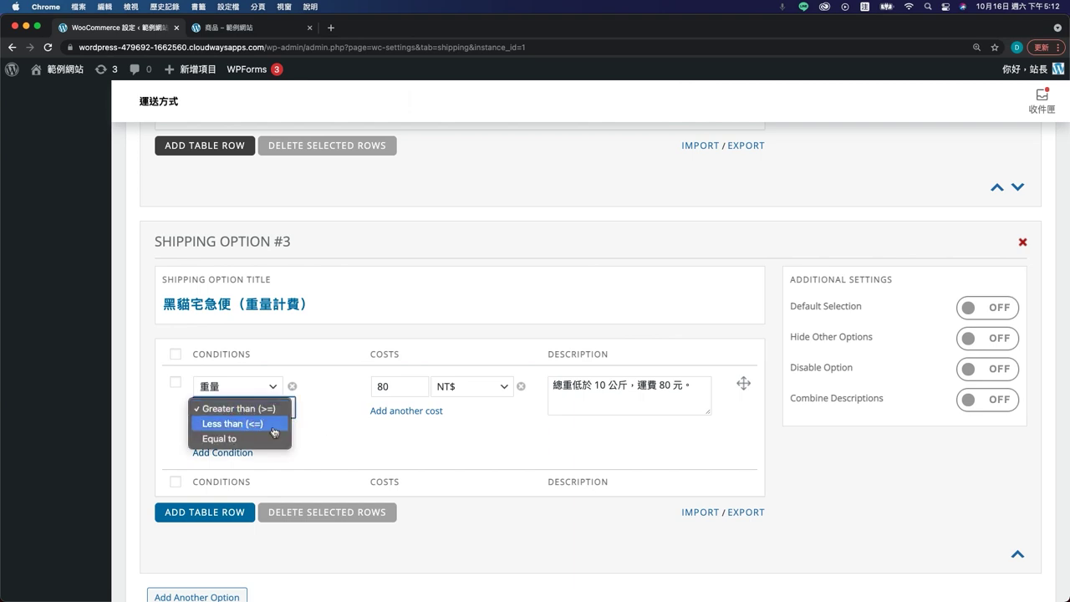
left_click(238, 423)
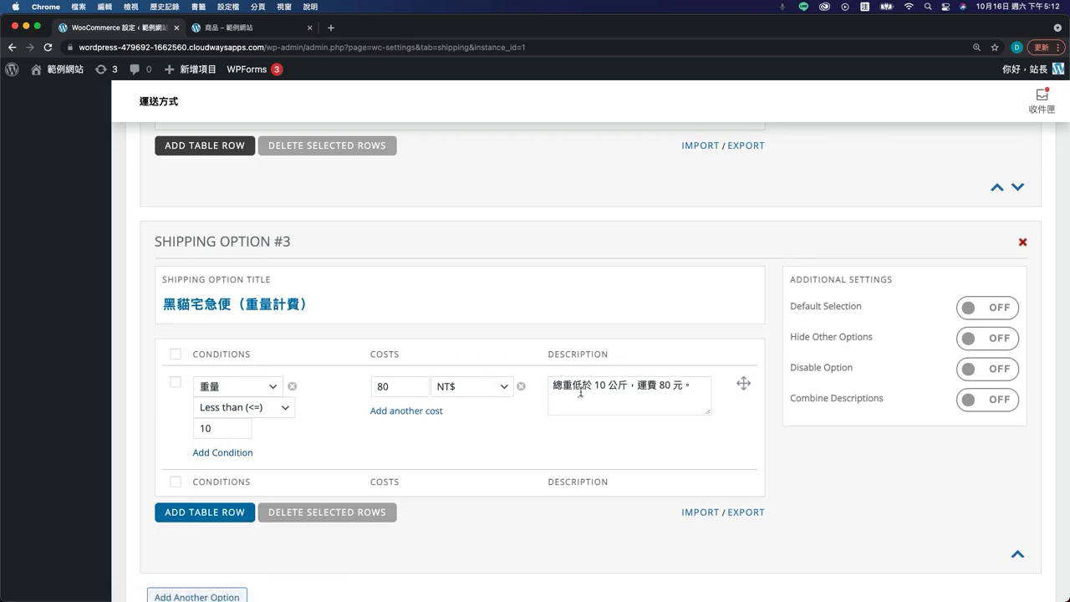
left_click_drag(557, 388, 694, 387)
left_click(354, 422)
- Add a second rate row to shipping option #3 and base its condition on 重量 (weight)
left_click(211, 513)
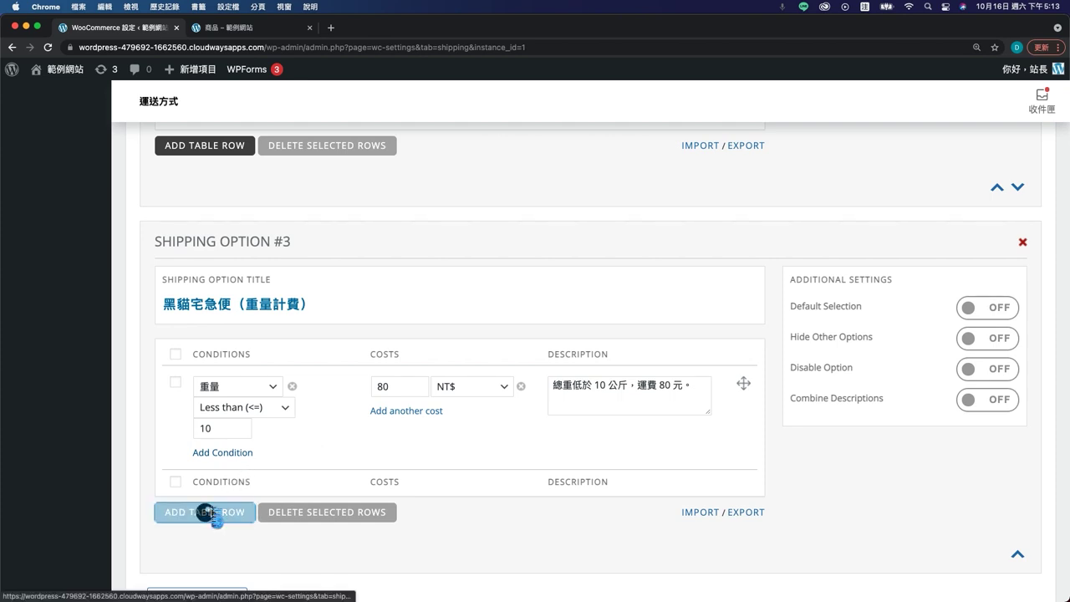
scroll(218, 468, "down", 2)
left_click(219, 409)
left_click(235, 415)
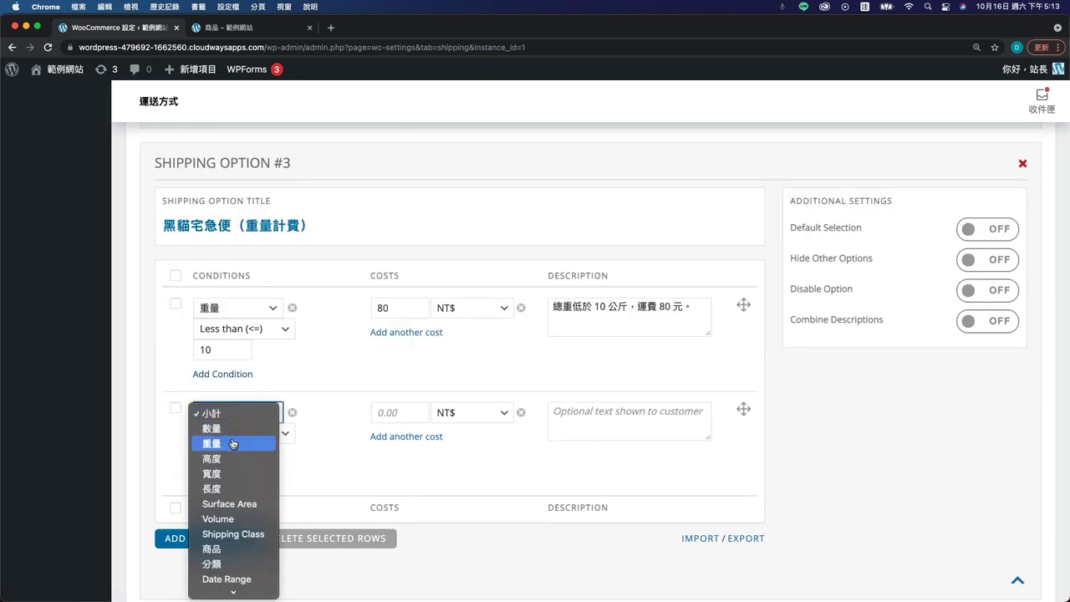
left_click(219, 443)
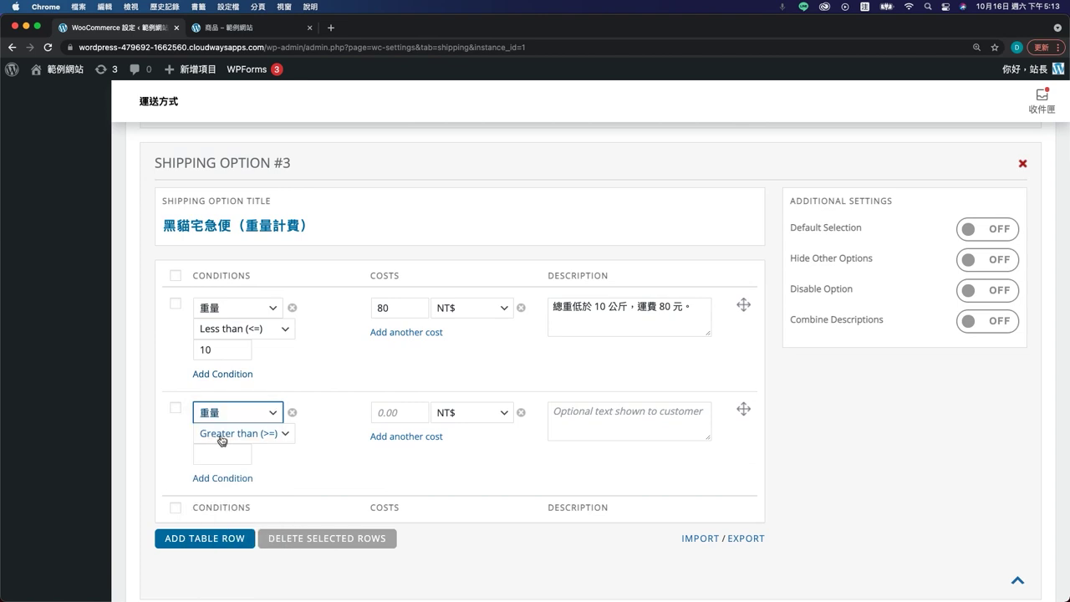
- Set the second row's weight condition value to 10.01, keeping the Greater than (>=) comparison
left_click(217, 435)
left_click(251, 434)
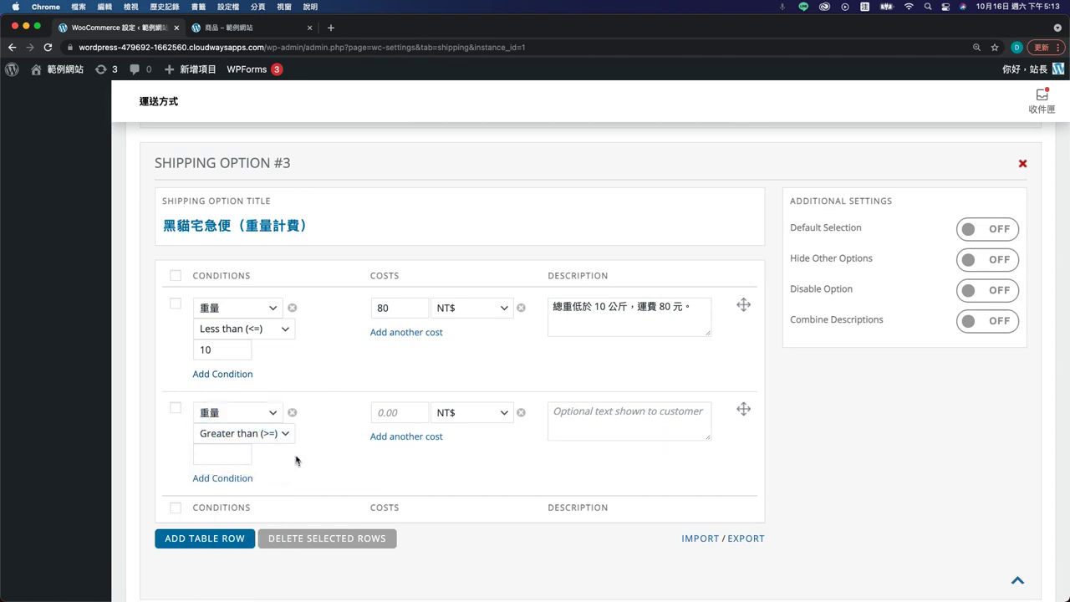
left_click(217, 456)
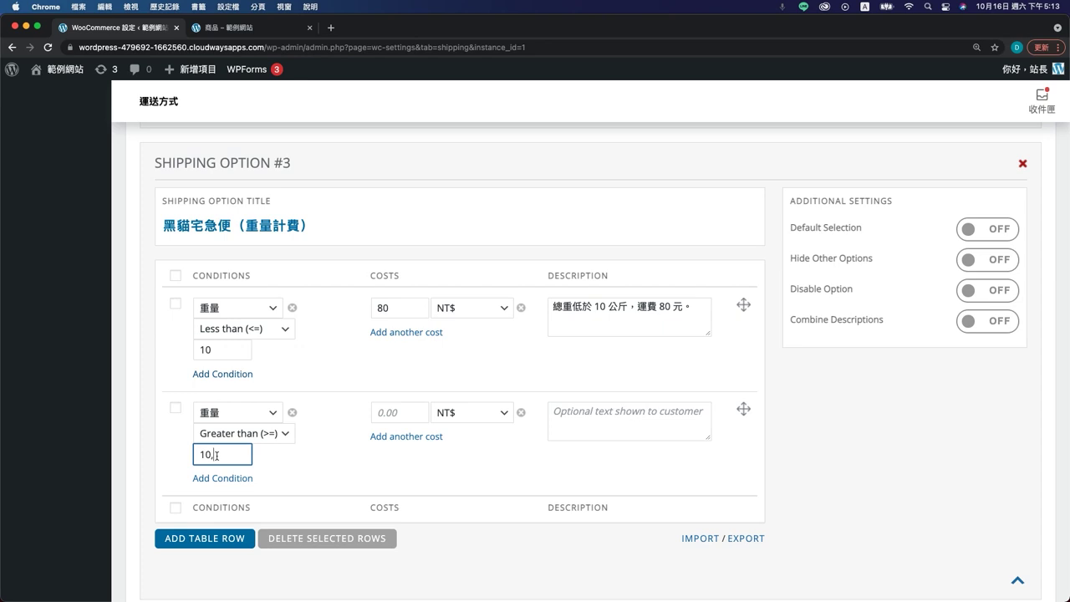
type("10.01")
left_click(307, 459)
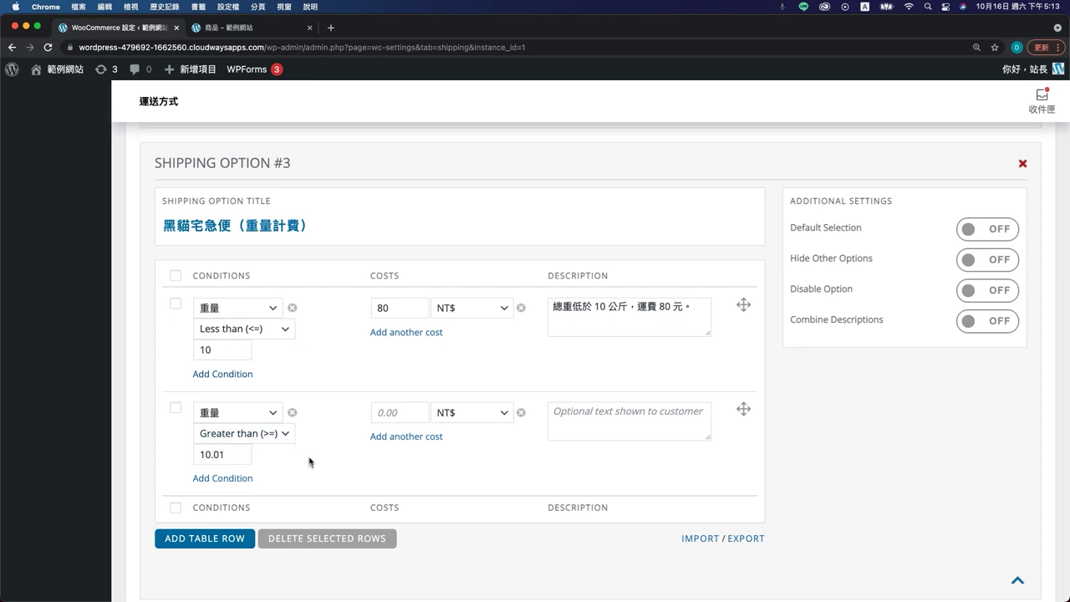
left_click_drag(196, 455, 231, 455)
left_click(337, 465)
- Set the second row's cost to 10 for every 1 kg
left_click(442, 413)
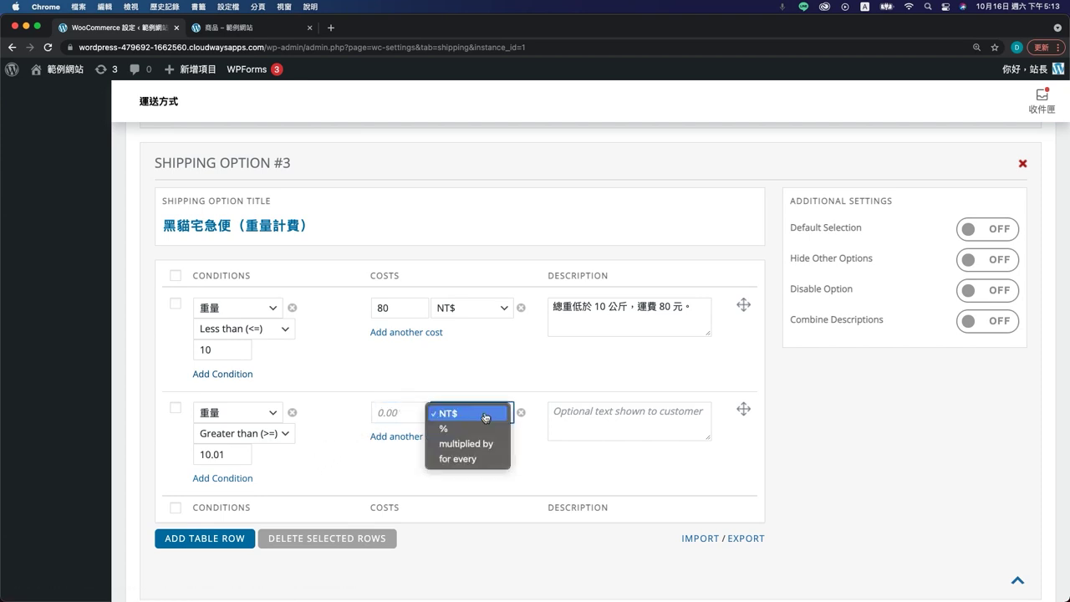
left_click(484, 459)
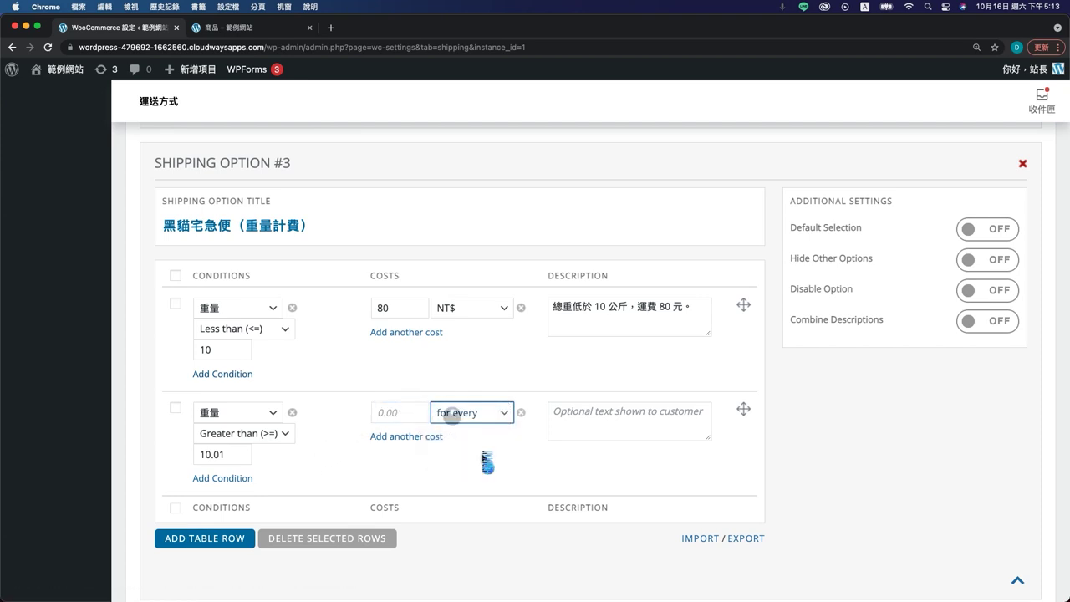
left_click(395, 411)
type("10")
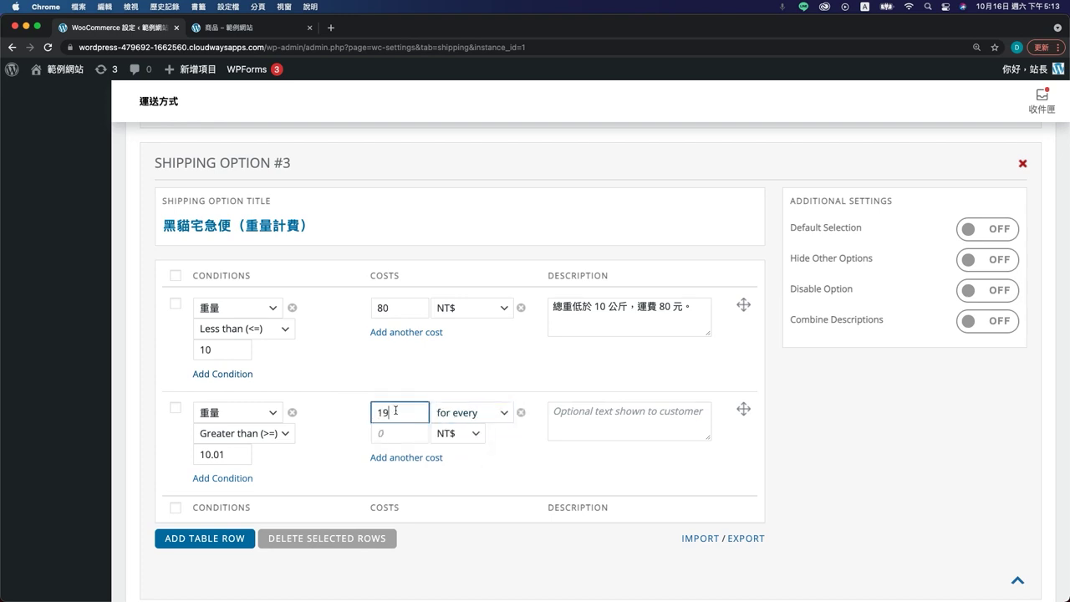
left_click(396, 433)
type("1")
left_click(452, 433)
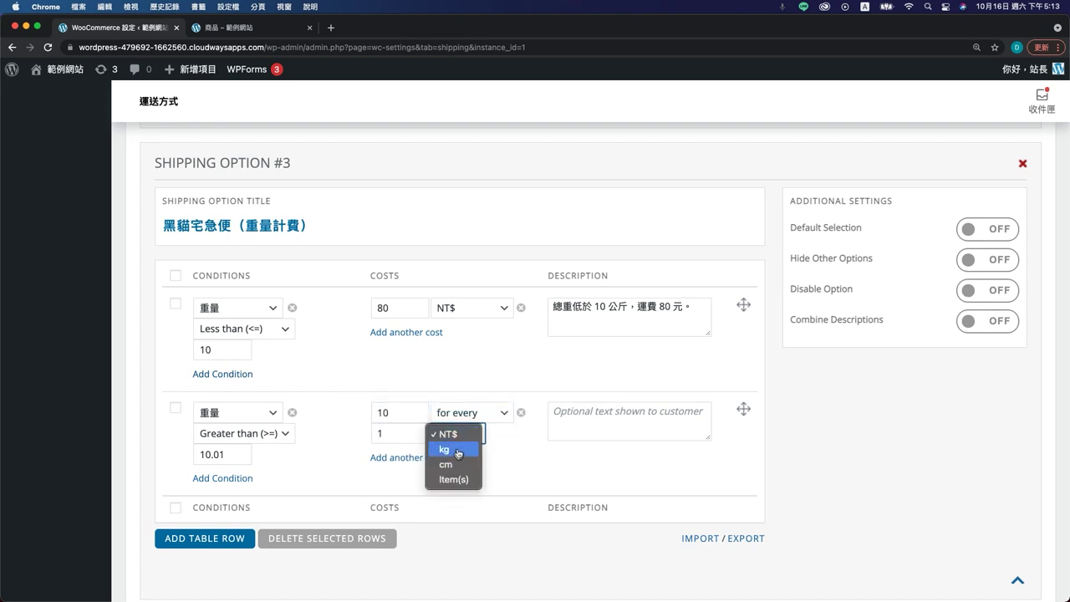
left_click(452, 449)
- Describe the second row as "總重超過 10 KG，改為 10 元 / 公斤計價，以此類推。" and save the shipping settings
left_click(619, 417)
type("d")
key("BackSpace")
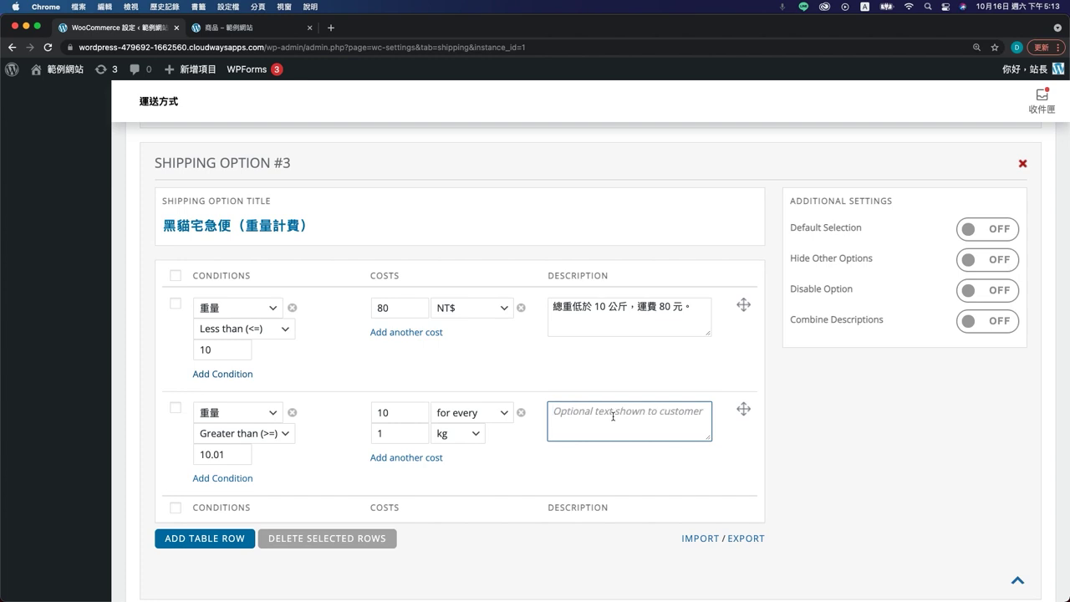
type("總重超過 10 KG，改為 10 元 / 公斤計價，以此類推。")
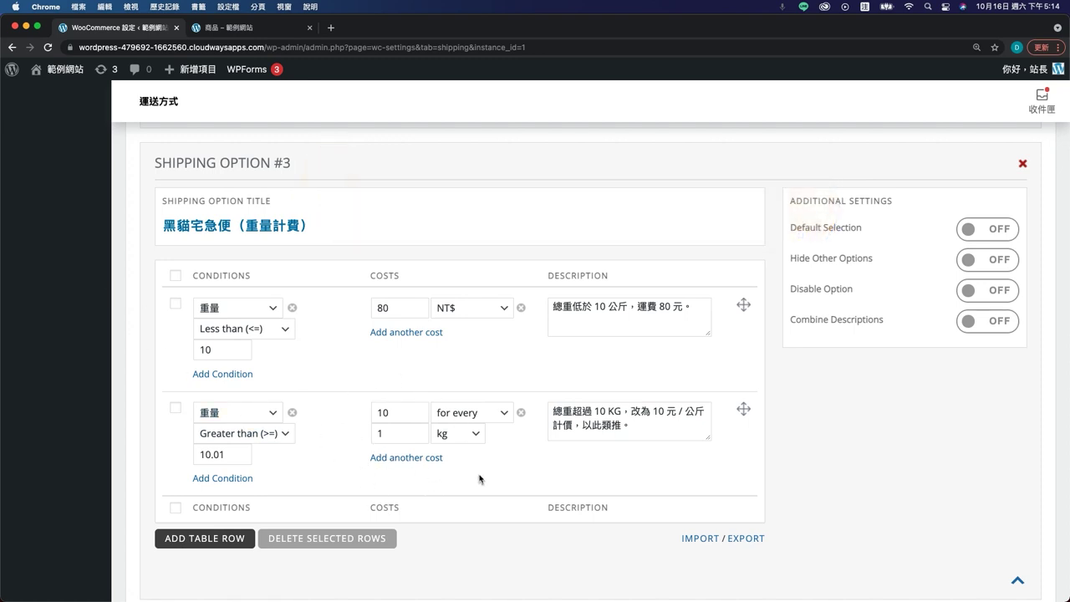
scroll(574, 509, "down", 5)
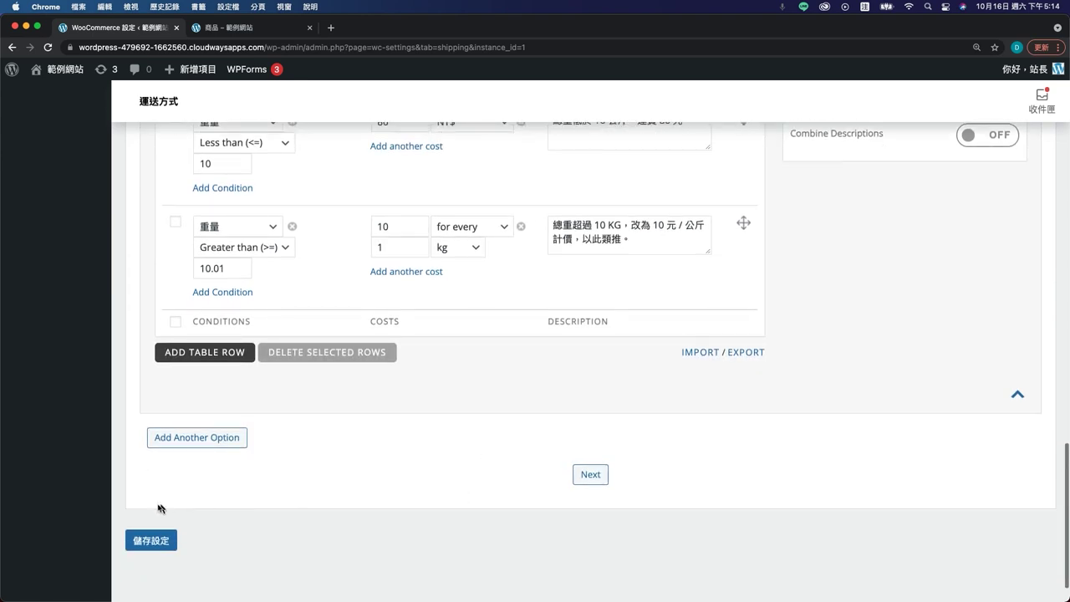
left_click(151, 540)
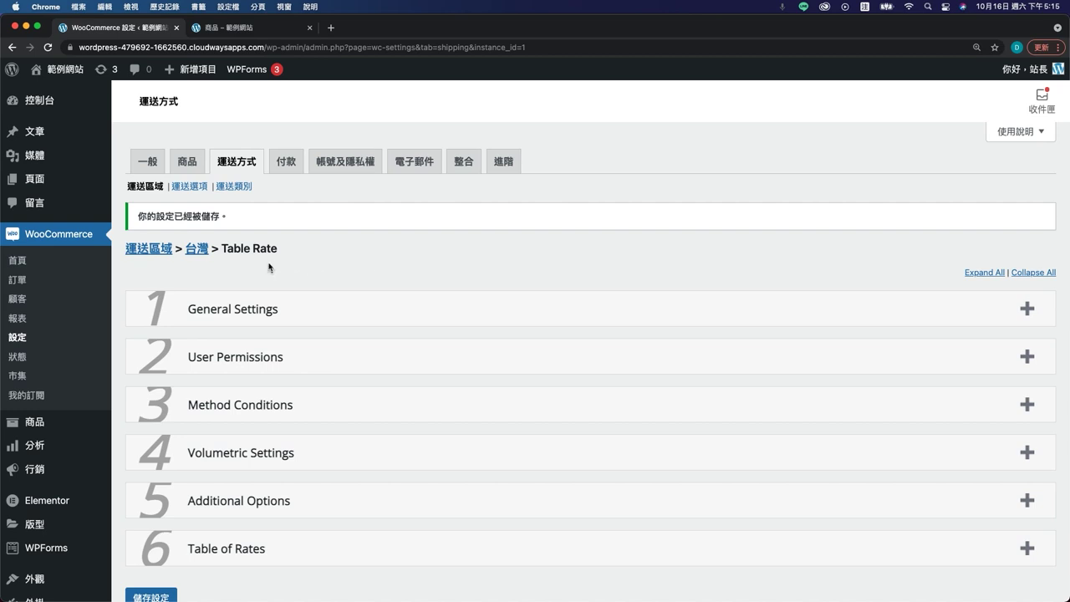
- Open the product 室內花 for editing and show its shipping (運送方式) data
left_click(148, 426)
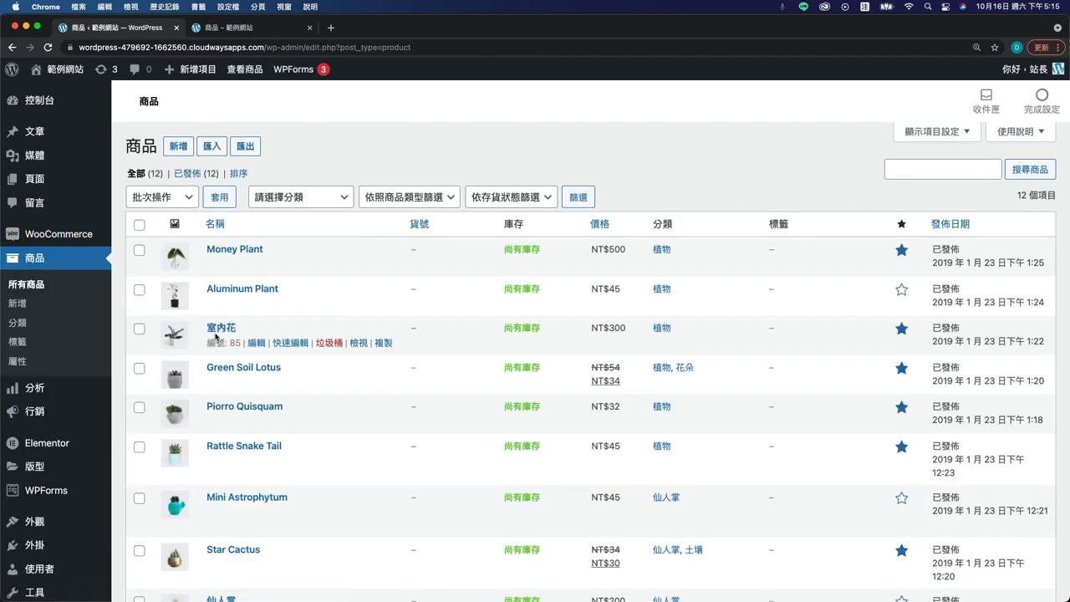
left_click(217, 331)
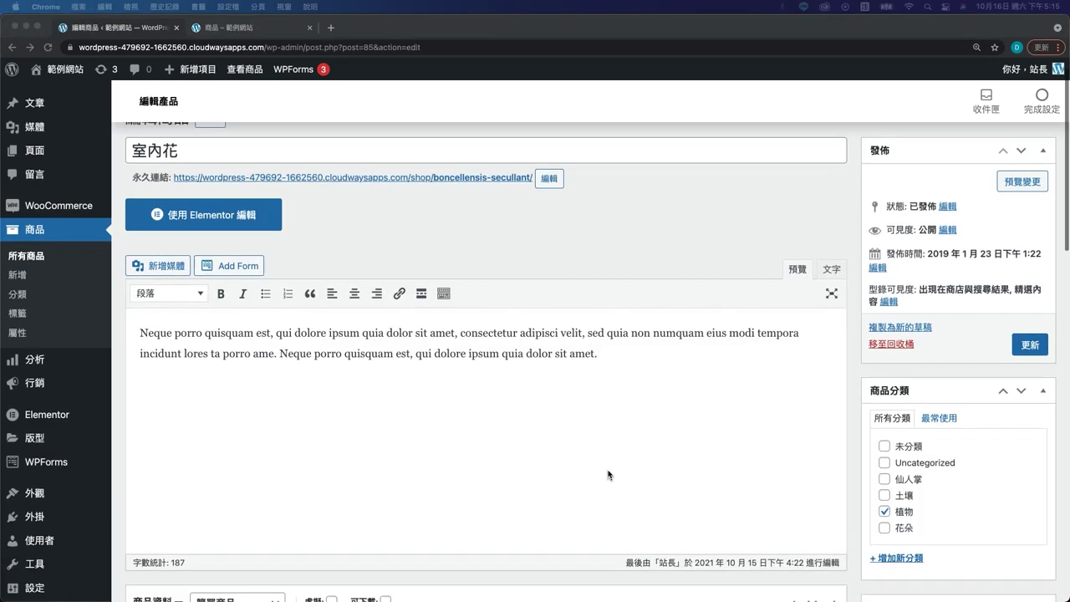
scroll(610, 472, "down", 8)
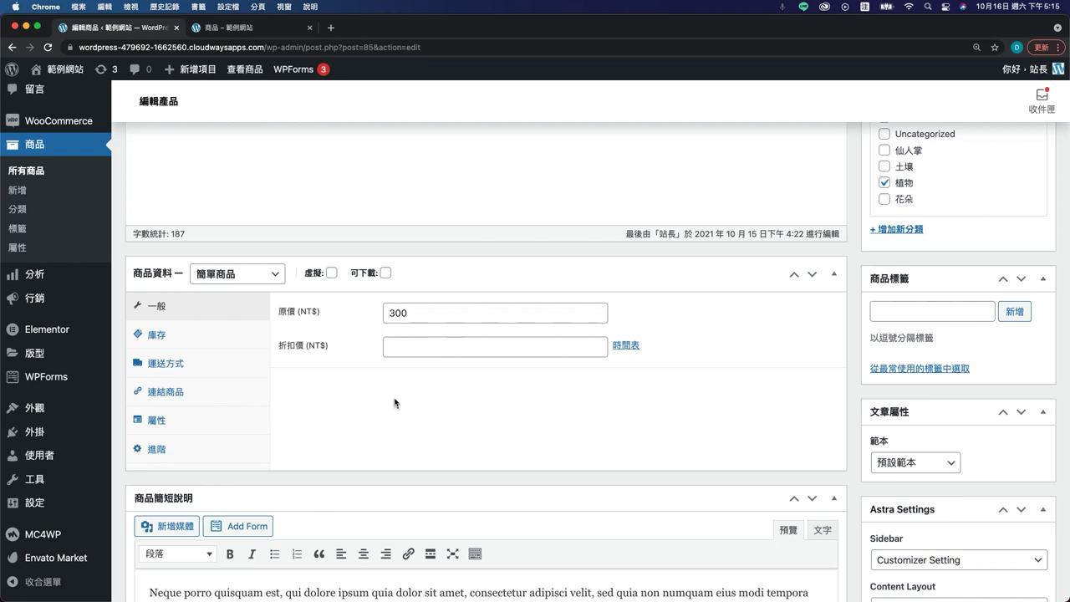
left_click(177, 367)
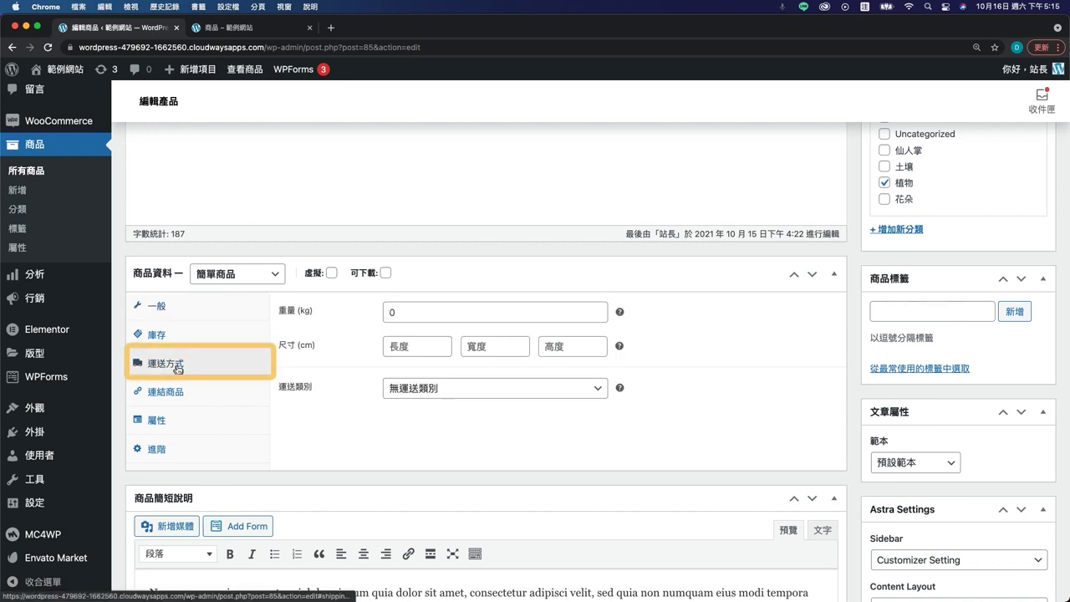
- Set the weight of 室內花 to 2 kg and update the product
left_click(411, 312)
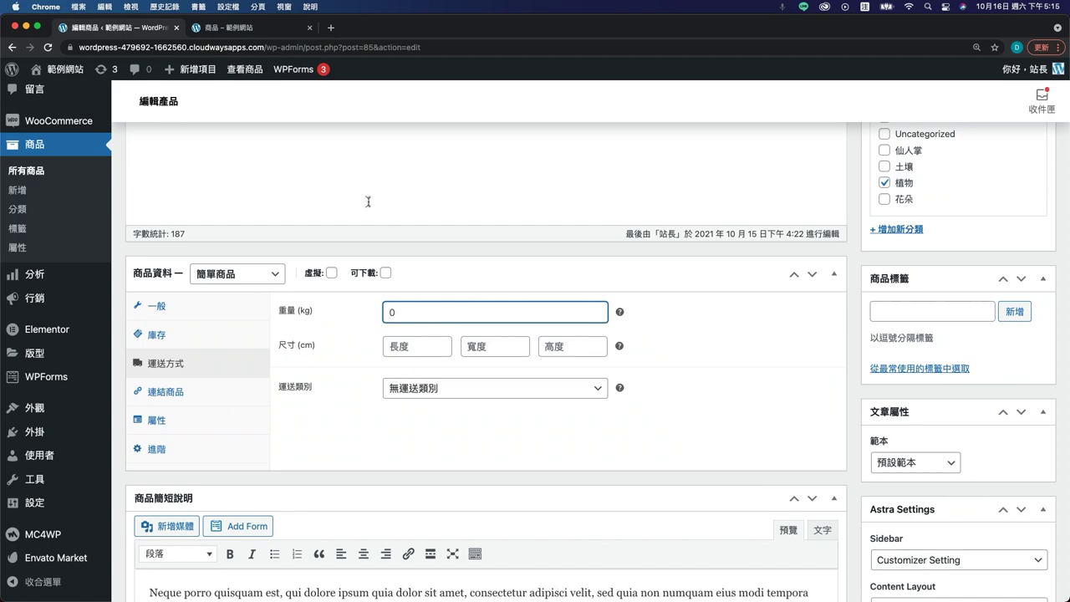
type("２")
key("BackSpace")
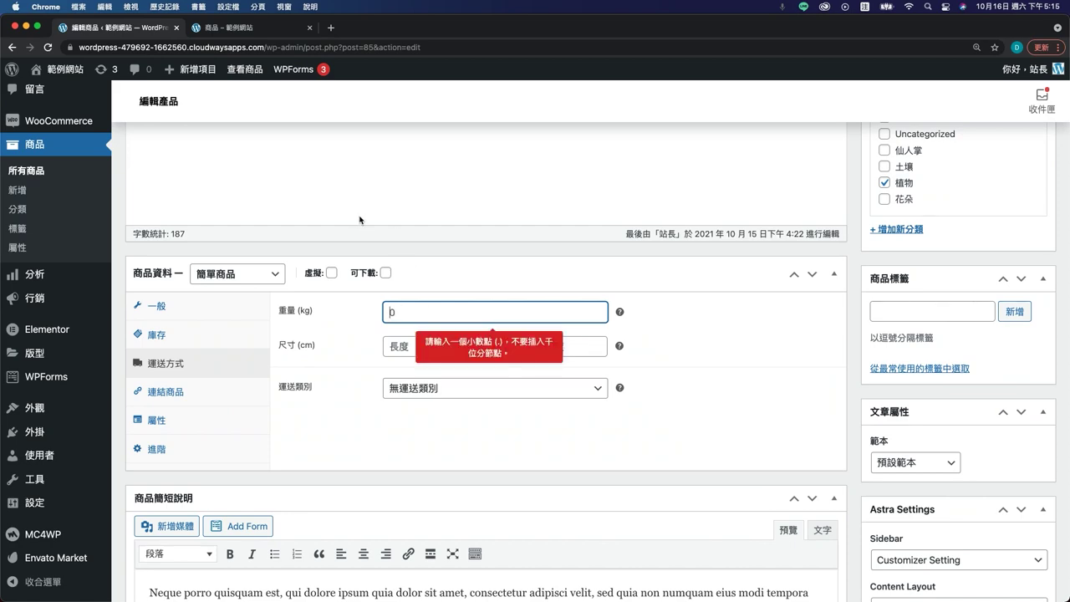
type("2")
scroll(936, 327, "up", 5)
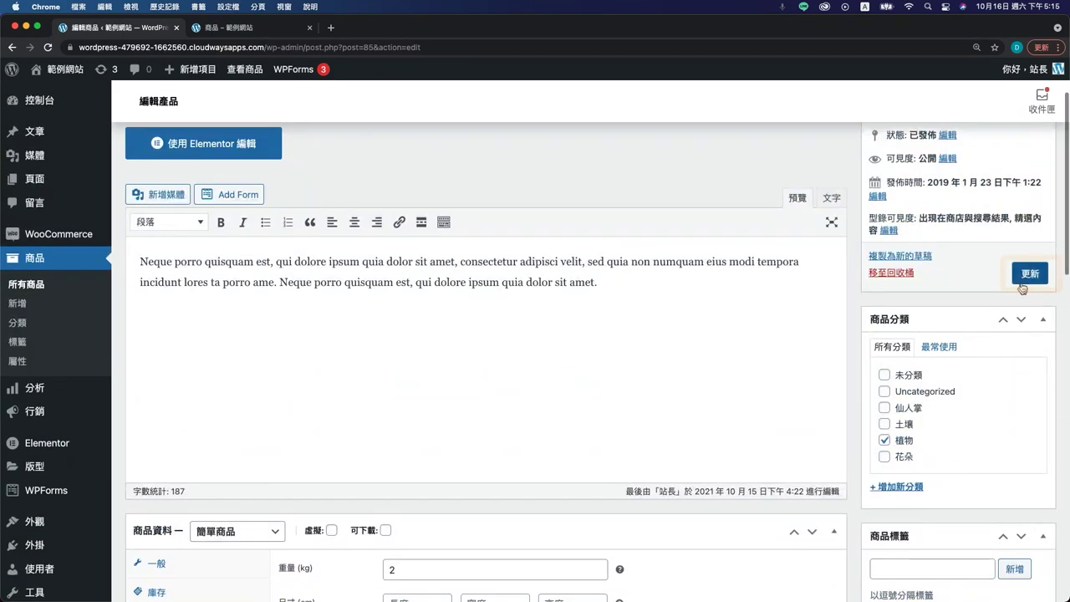
left_click(1029, 275)
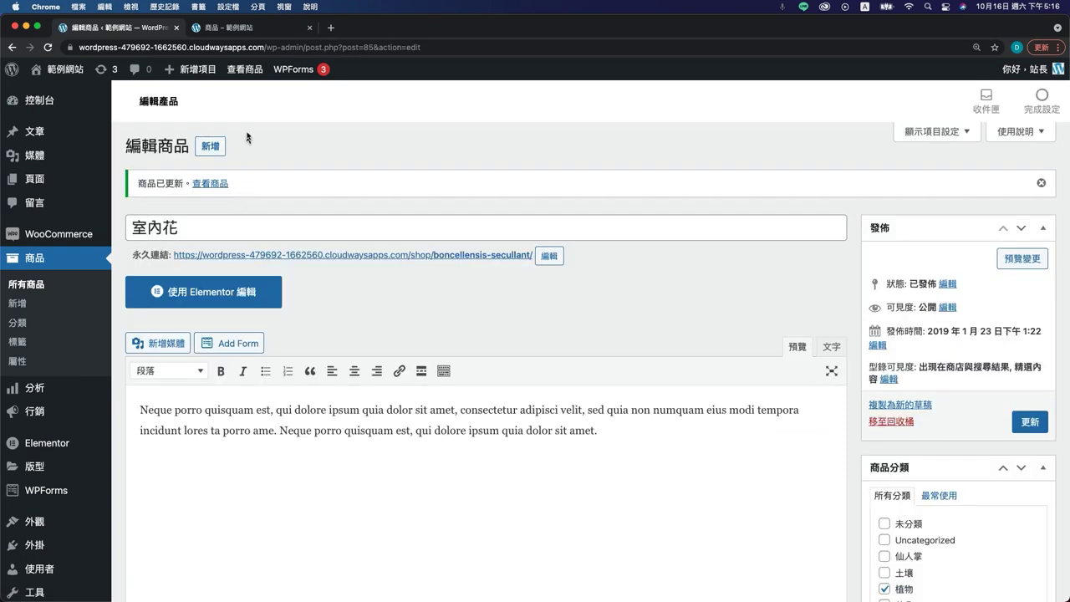
- Add one 室內花 to the cart from the storefront's shop page and check the shipping method in the cart totals
left_click(243, 31)
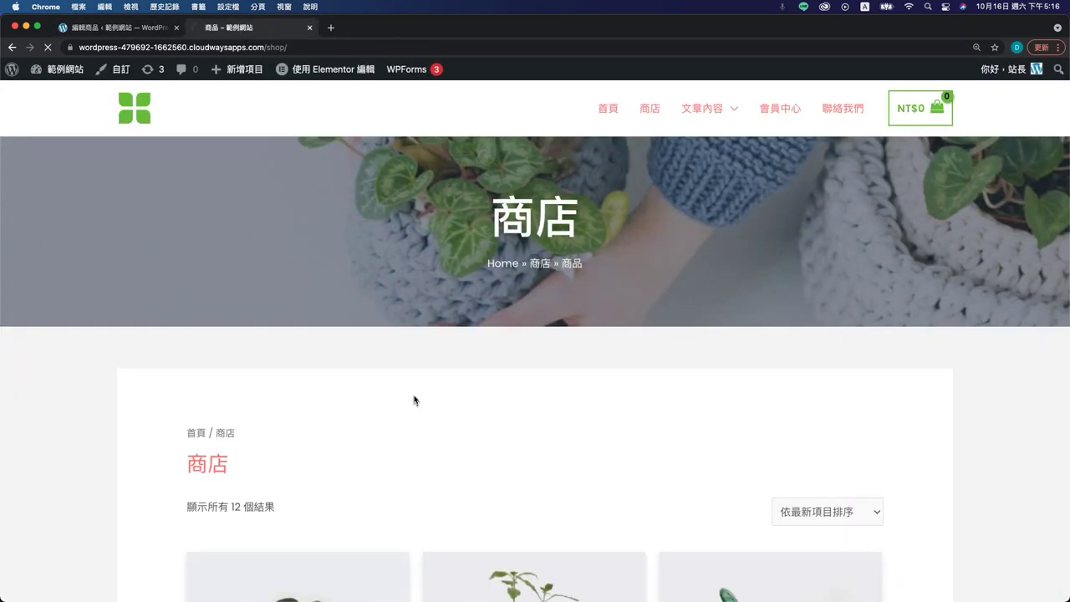
scroll(449, 432, "down", 5)
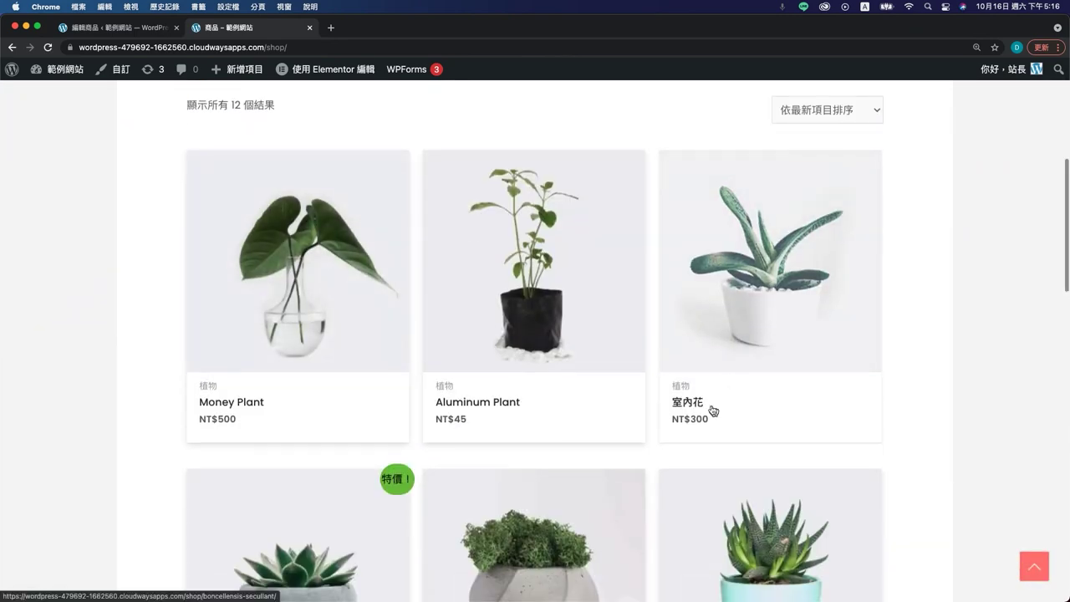
left_click(731, 355)
left_click(671, 458)
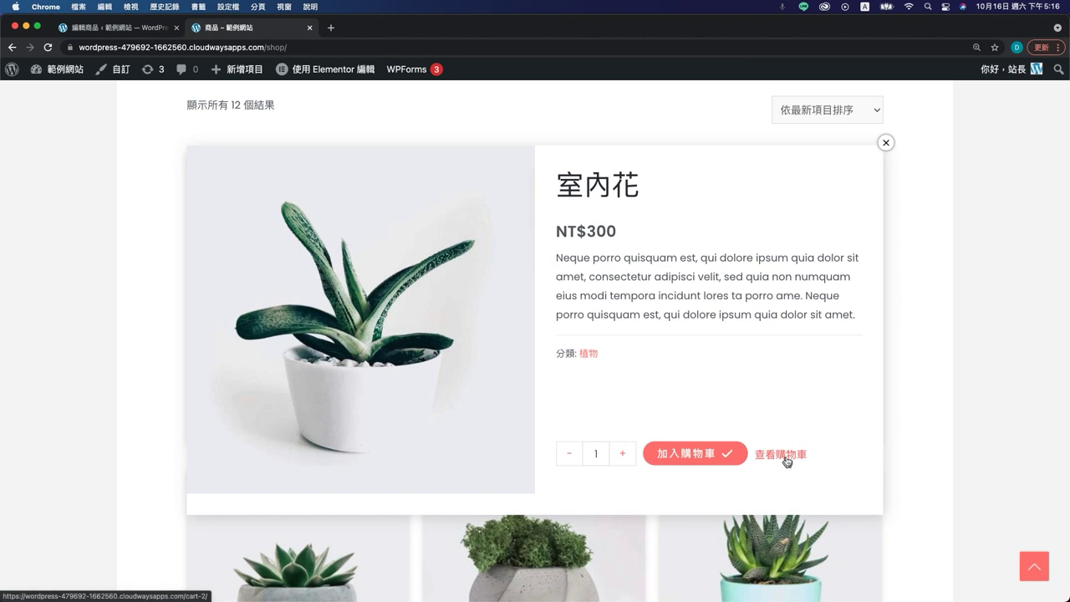
left_click(786, 455)
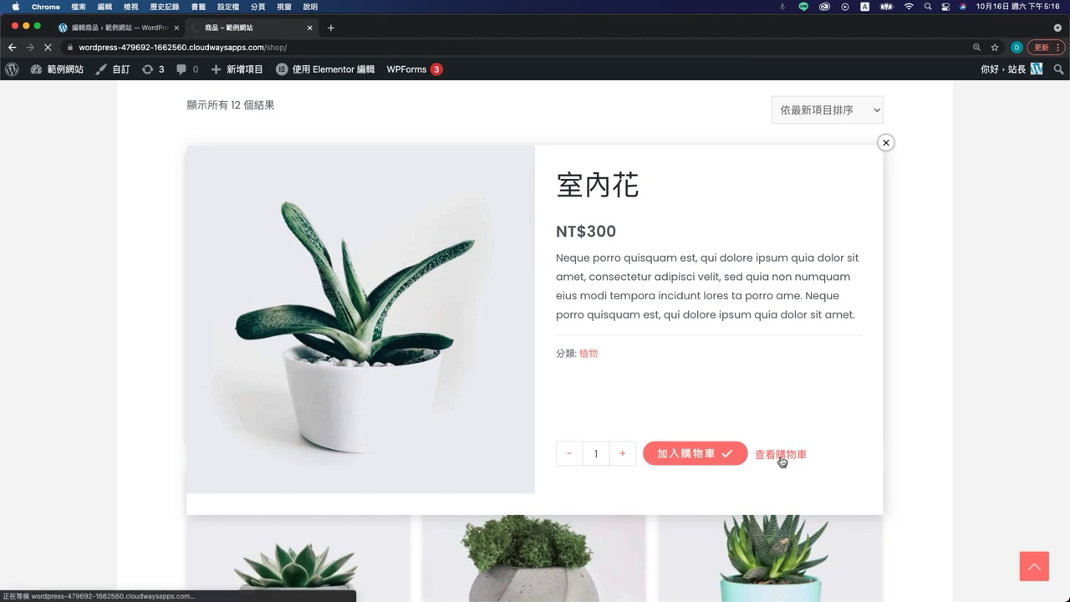
scroll(598, 466, "down", 5)
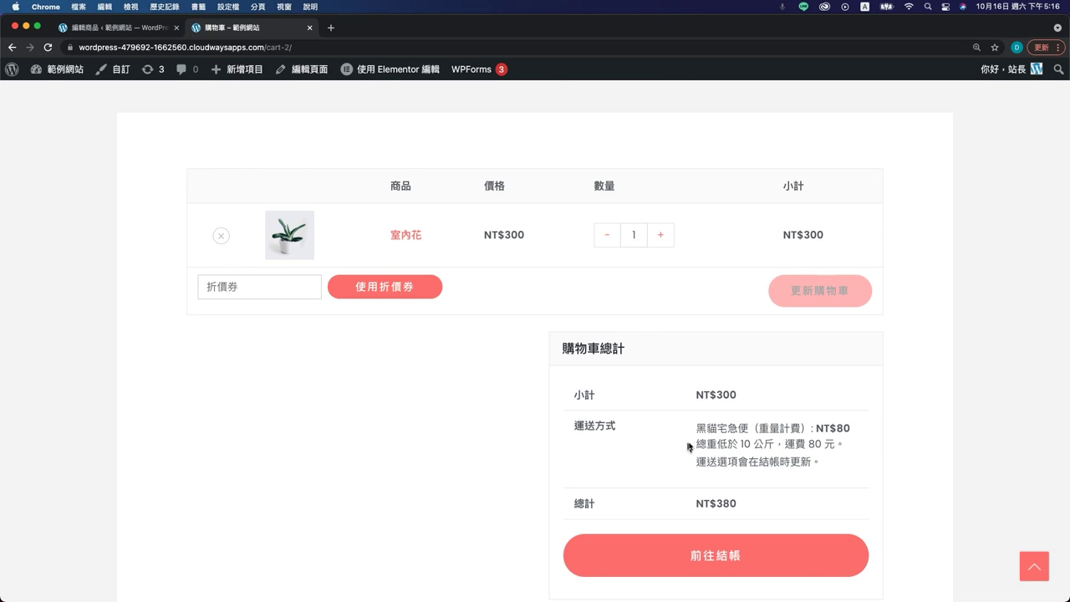
left_click_drag(699, 444, 848, 445)
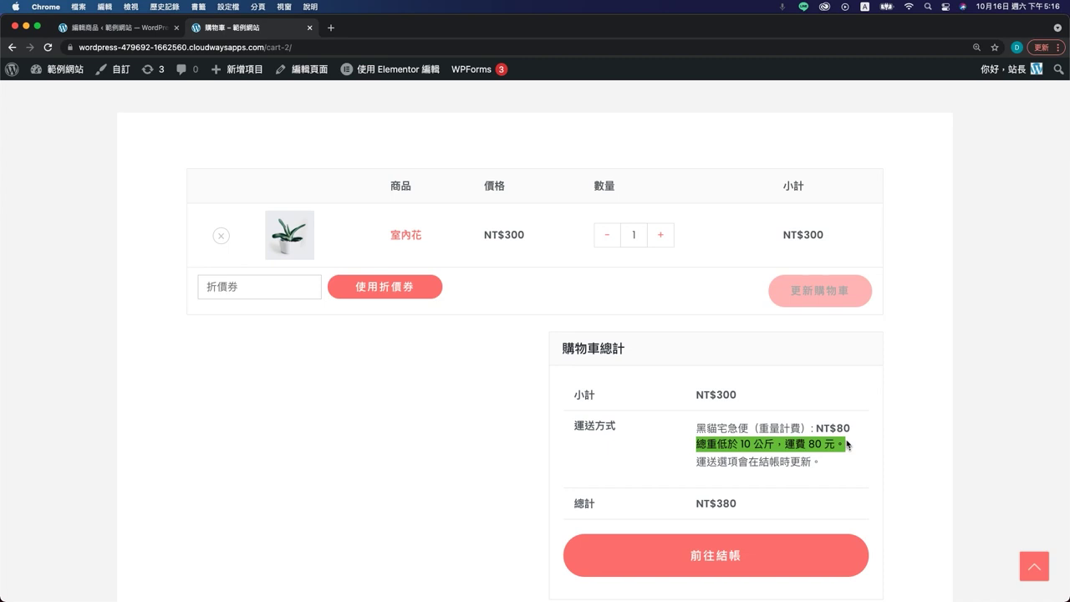
left_click(535, 433)
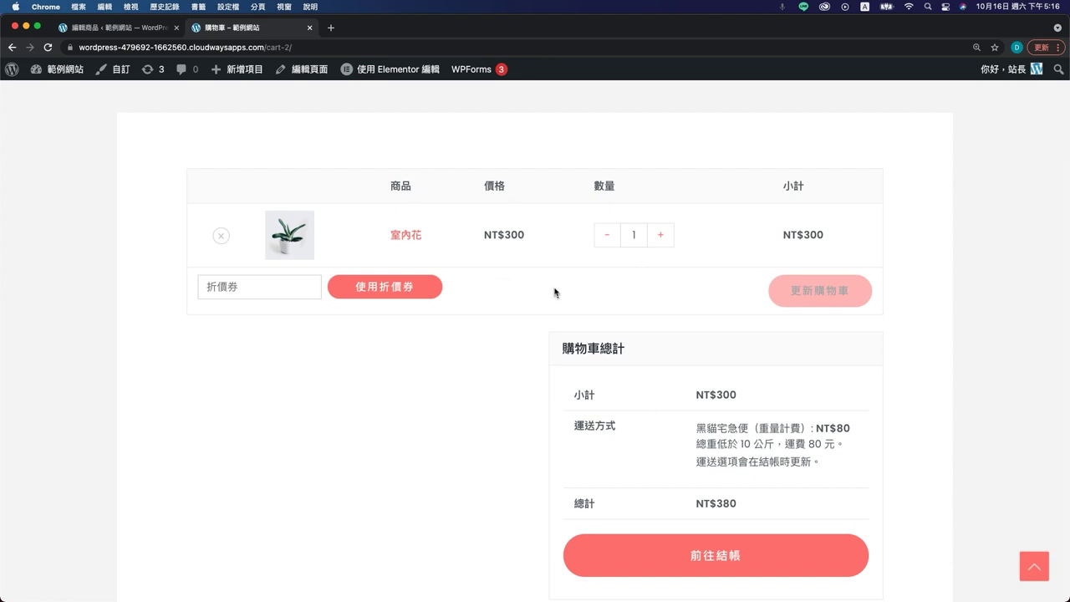
- Raise the cart quantity of 室內花 to 6, update the cart and check the shipping fee and description in the totals
left_click(661, 235)
left_click(662, 235)
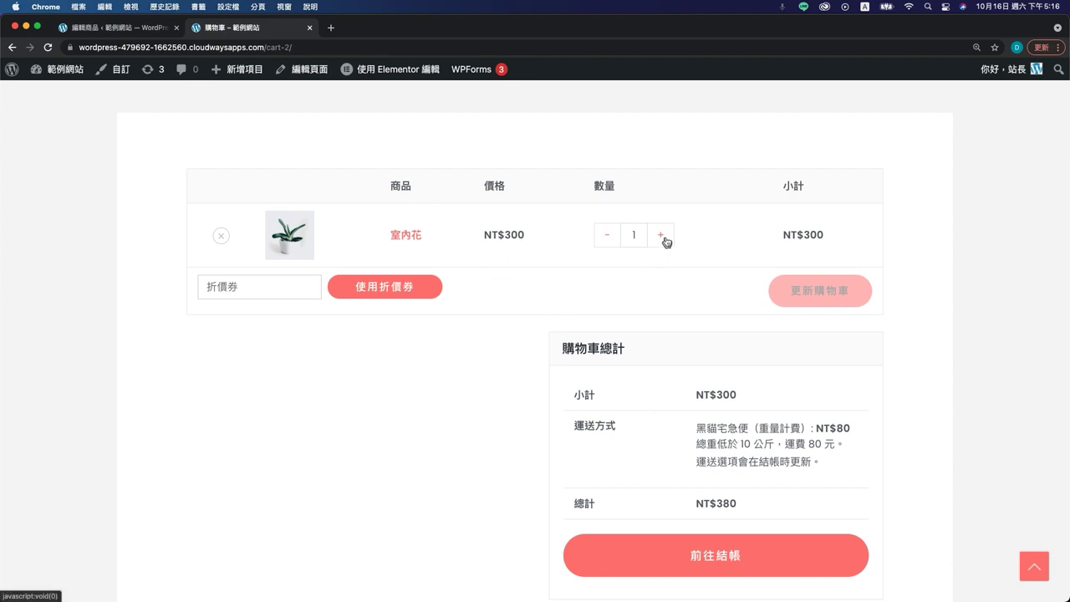
left_click(662, 235)
left_click(662, 235)
left_click(661, 235)
left_click(840, 302)
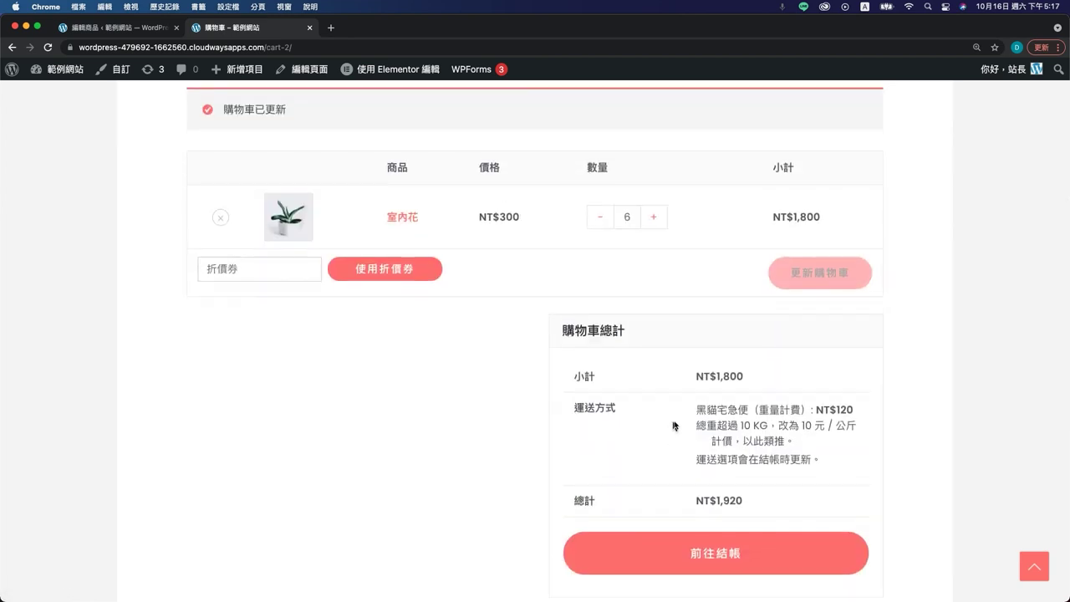
left_click_drag(698, 426, 804, 439)
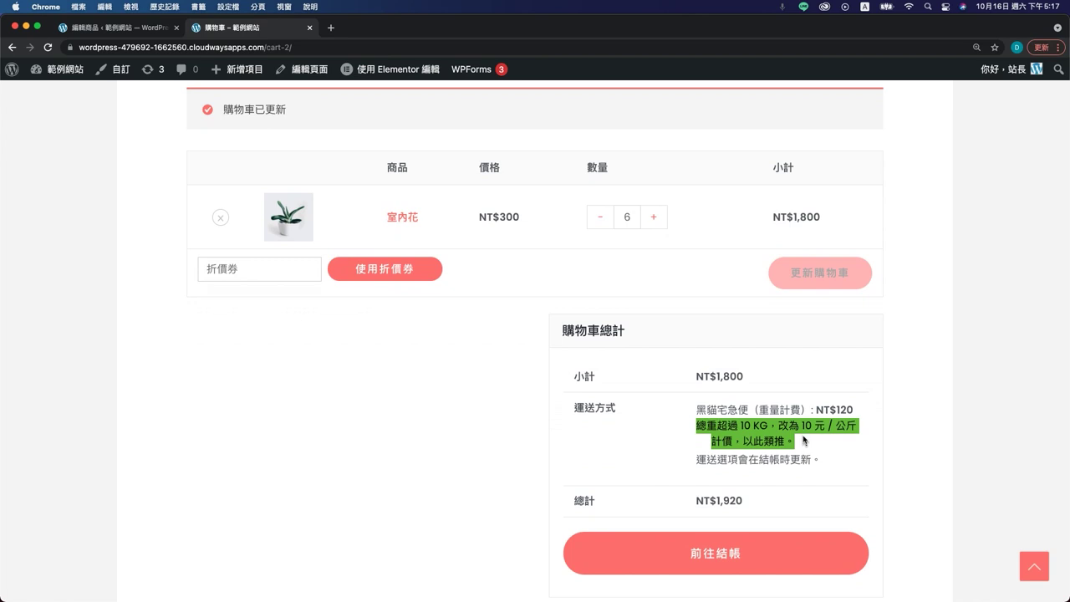
left_click(804, 439)
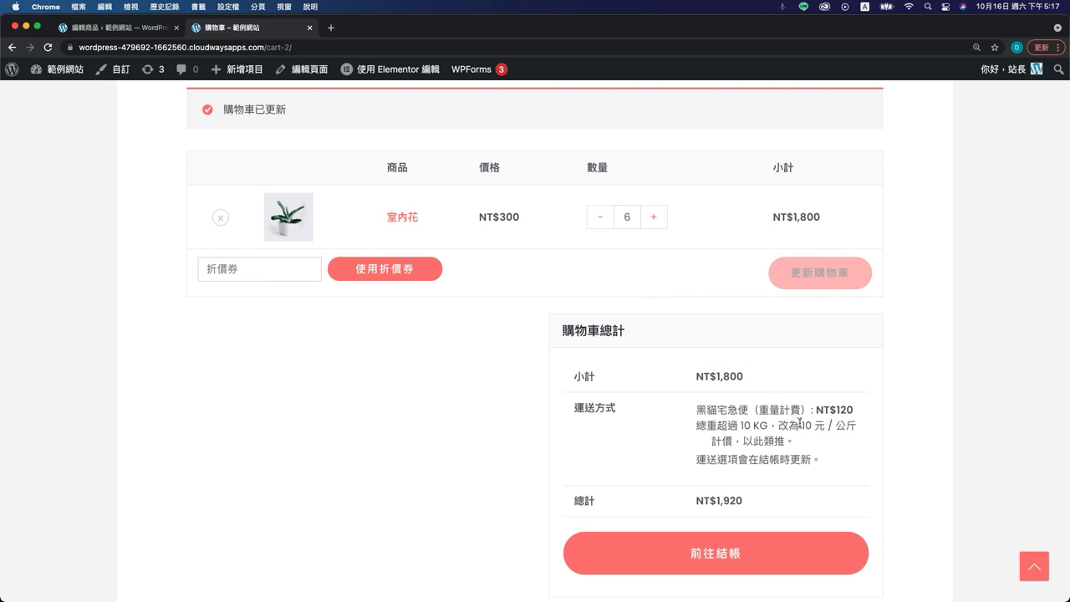
left_click_drag(815, 410, 868, 410)
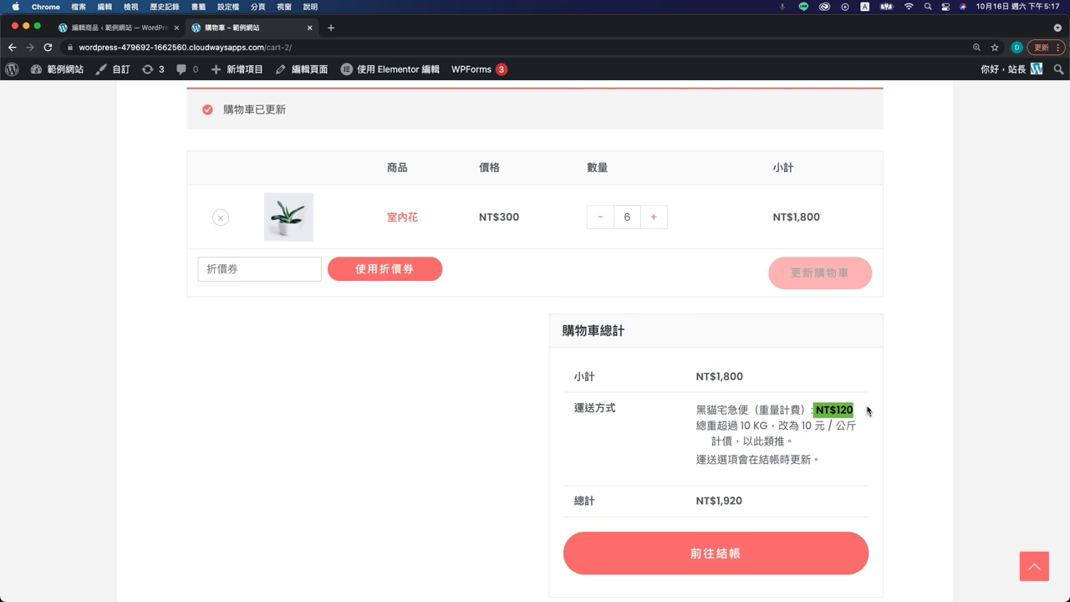
left_click(857, 445)
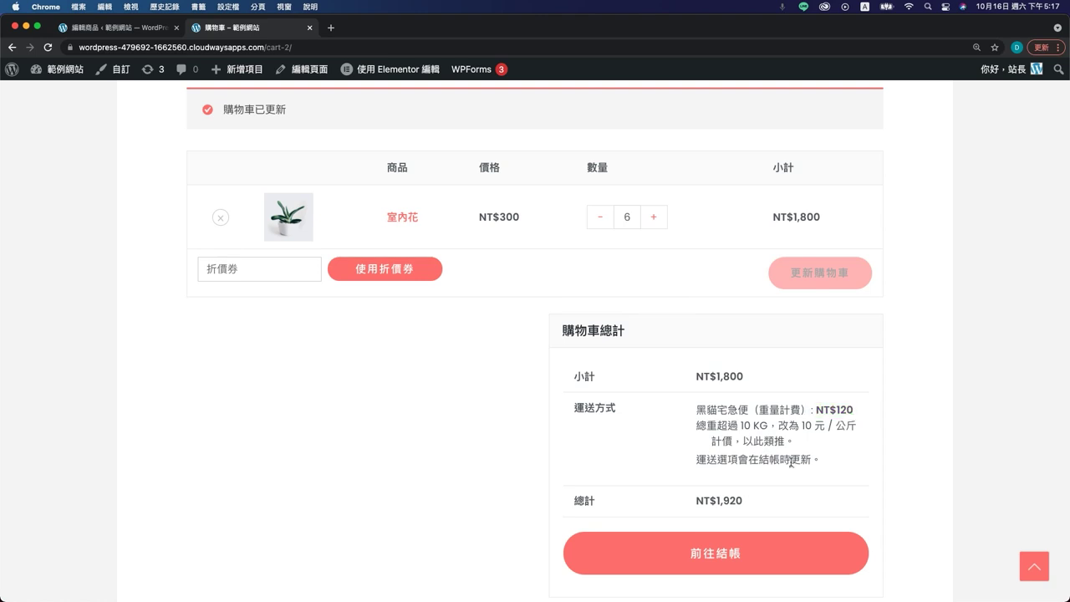
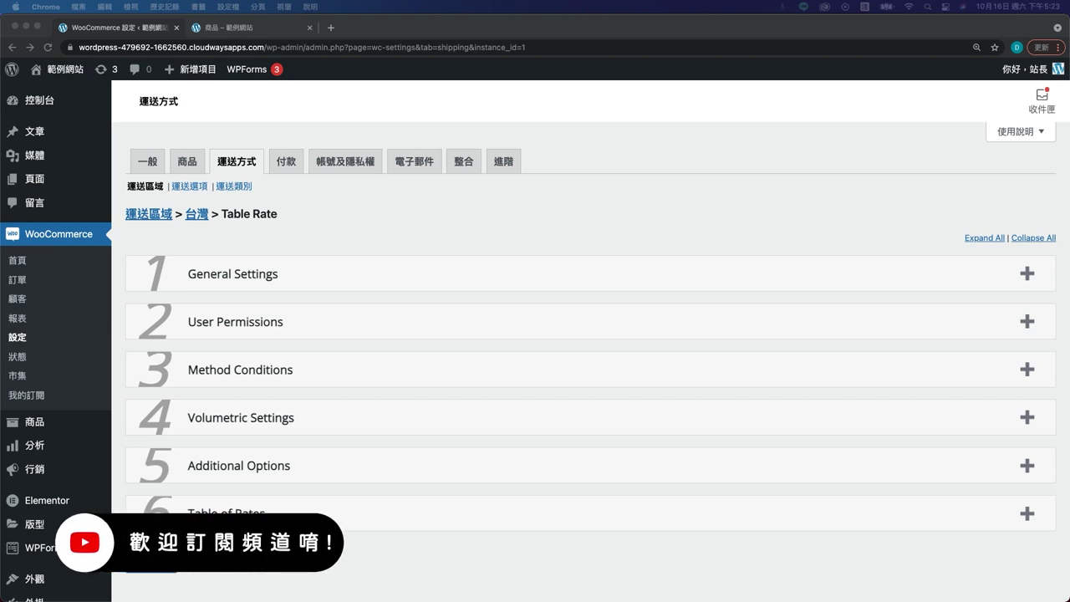
- In the Table Rate method's Volumetric Settings, set the Volumetric Number to 5000 with Divide as the operand
left_click(614, 259)
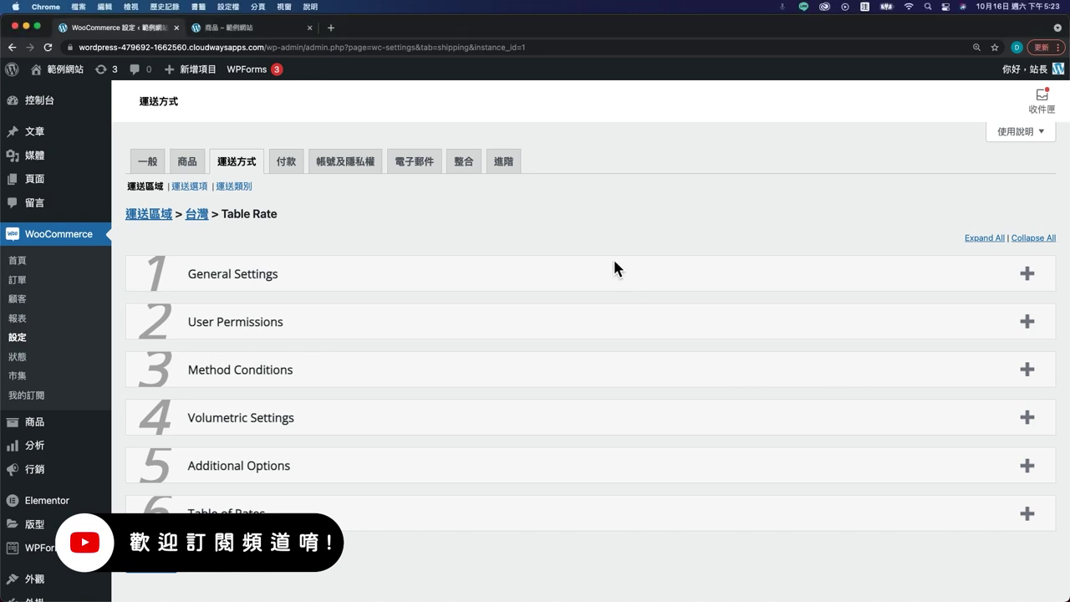
left_click(251, 428)
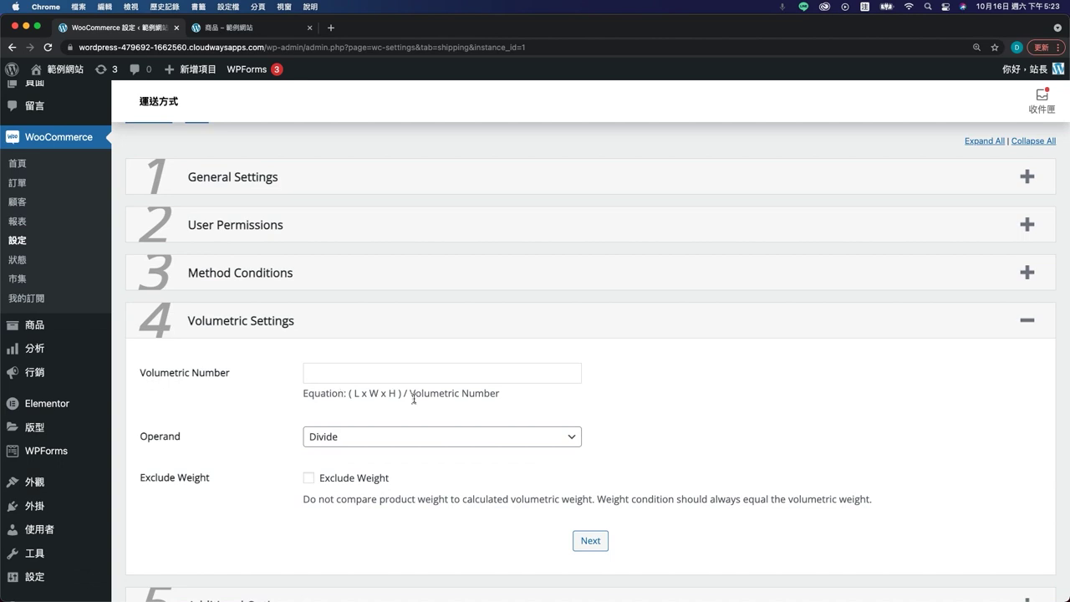
left_click_drag(411, 396, 517, 398)
left_click(373, 373)
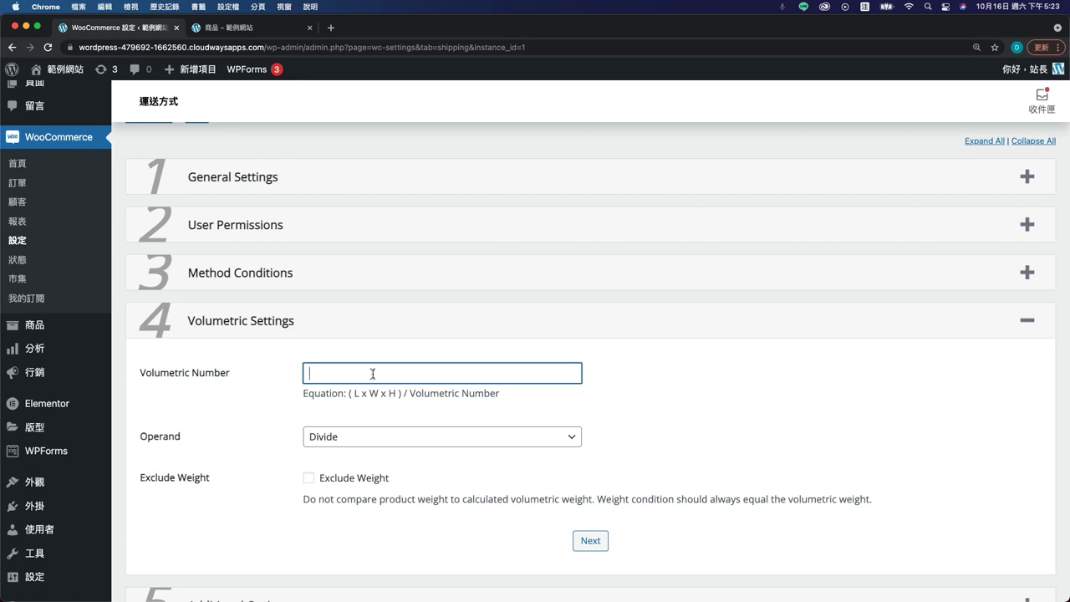
type("ㄓ")
key("Caps_Lock")
type("000")
key("Tab")
left_click(362, 445)
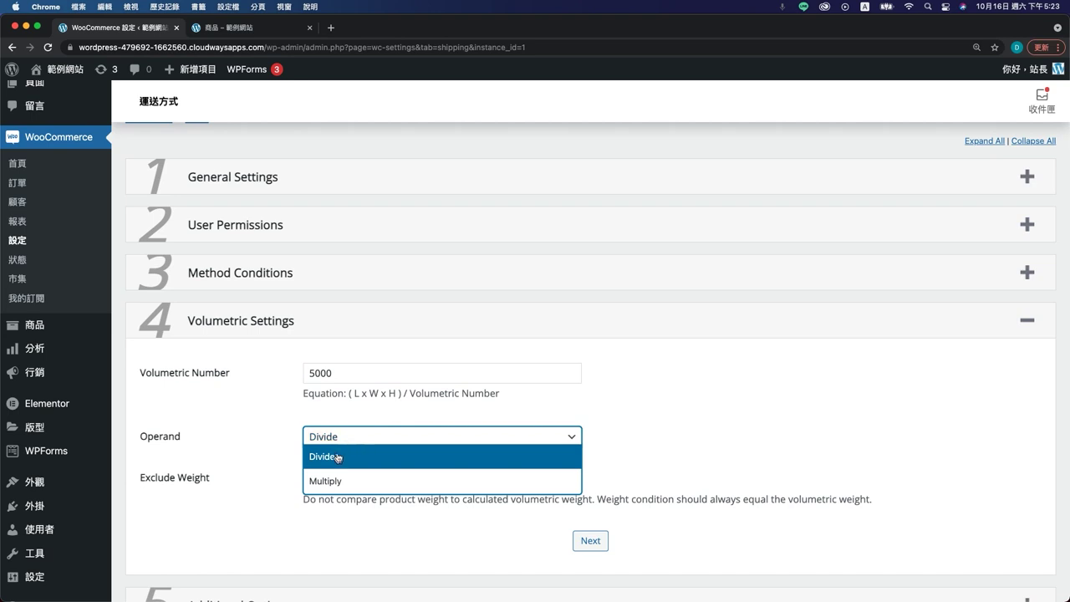
left_click(339, 456)
scroll(260, 502, "down", 1)
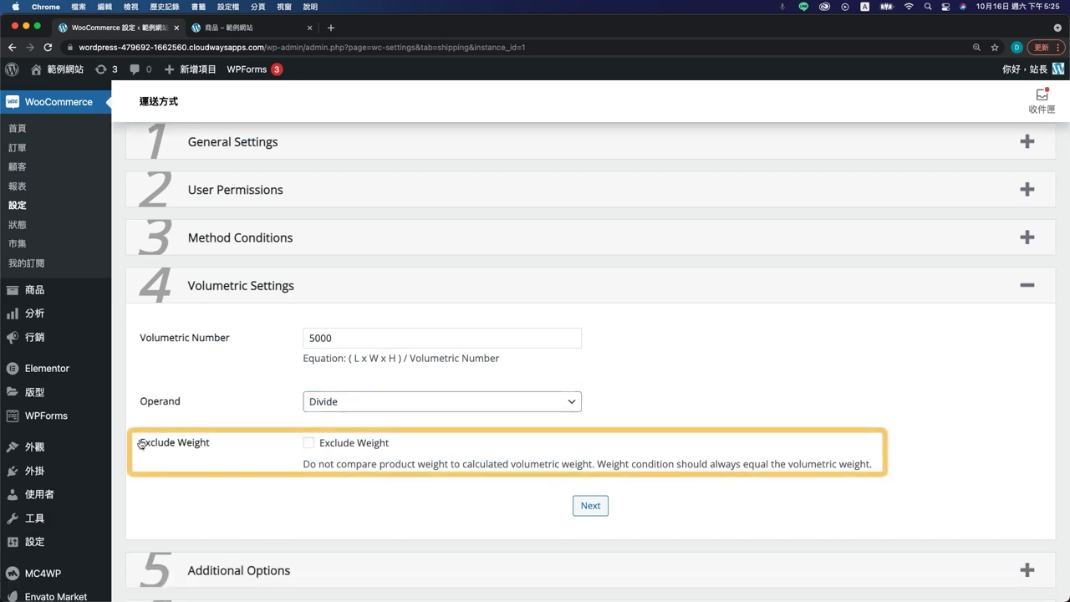
- Examine the Exclude Weight option, switching it on and back off
left_click_drag(136, 442, 216, 446)
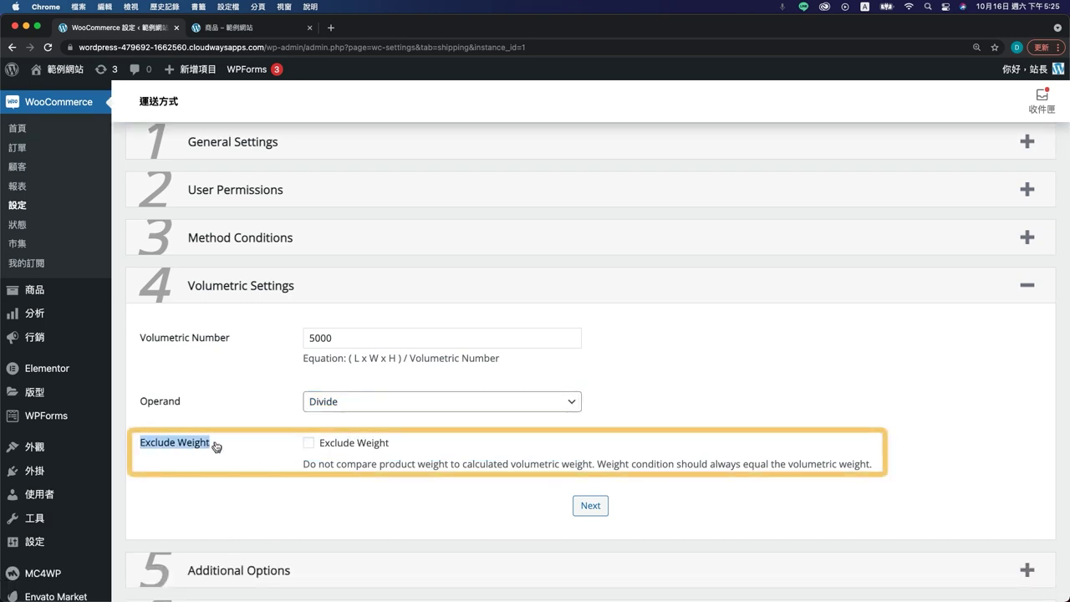
left_click(253, 493)
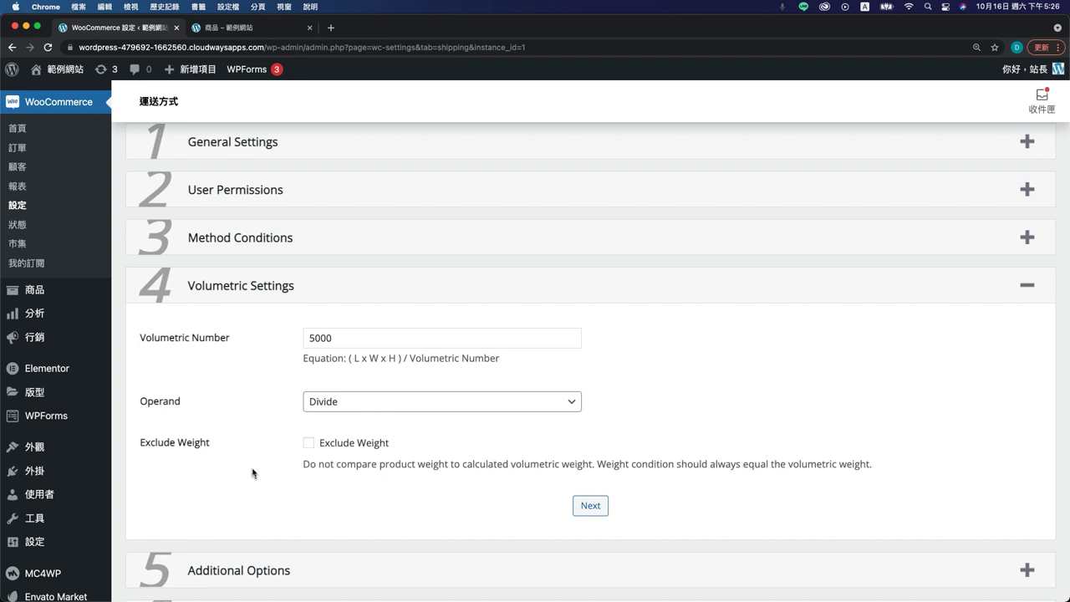
left_click(329, 446)
left_click(369, 449)
- Look over the products on the storefront's shop page and review the Volumetric Number setting
left_click(254, 27)
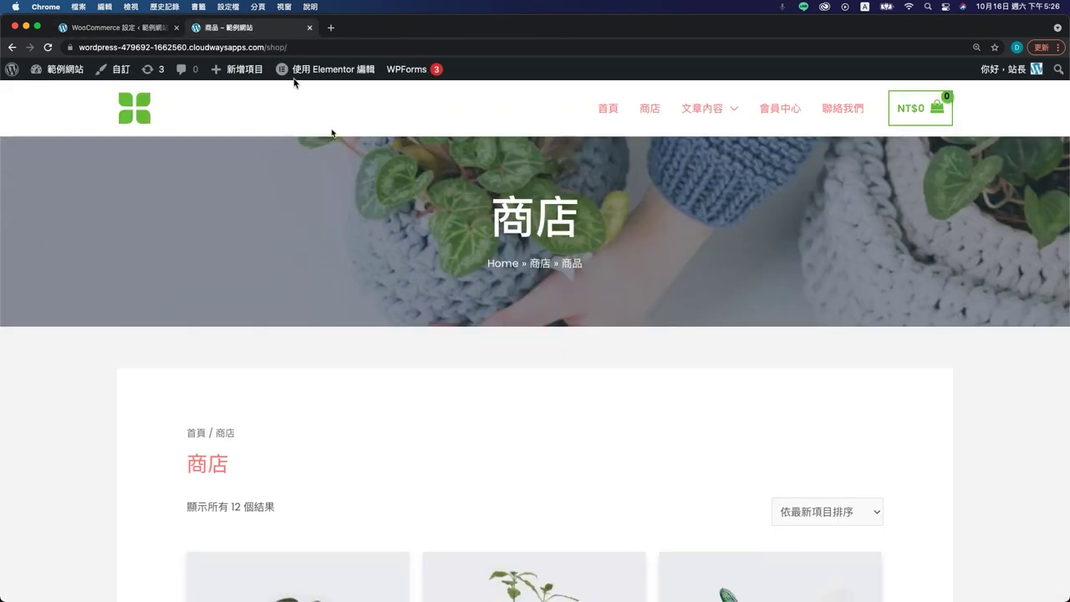
scroll(345, 452, "down", 2)
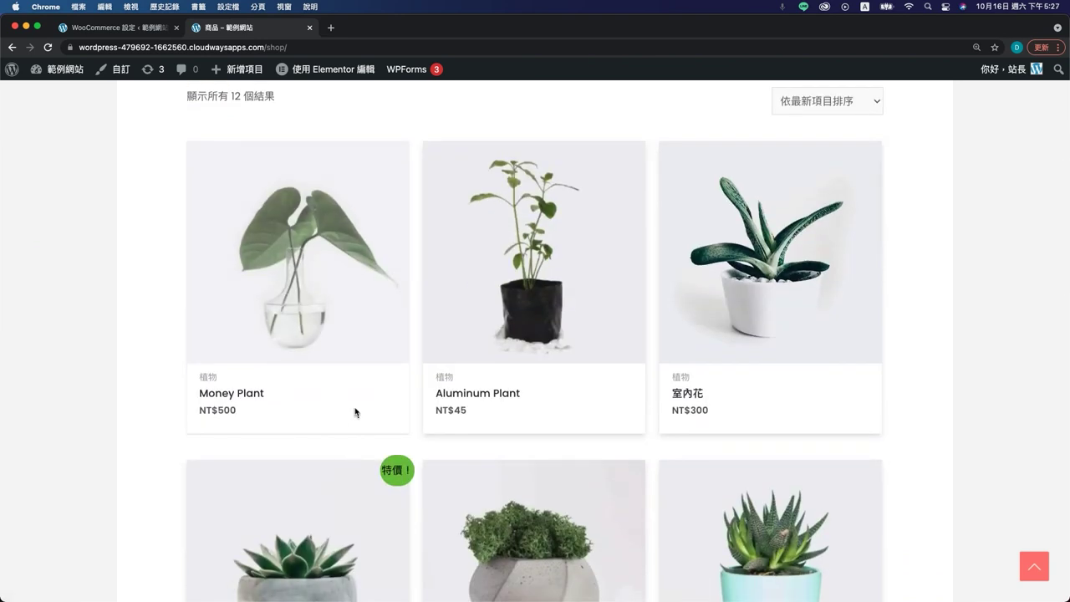
scroll(356, 412, "down", 2)
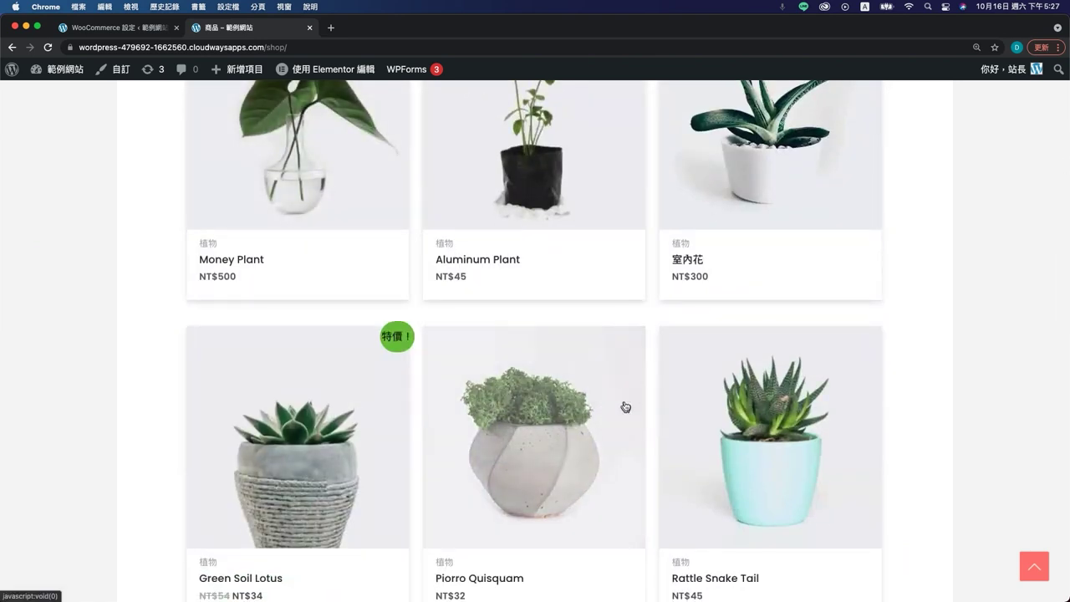
left_click(129, 30)
left_click(202, 344)
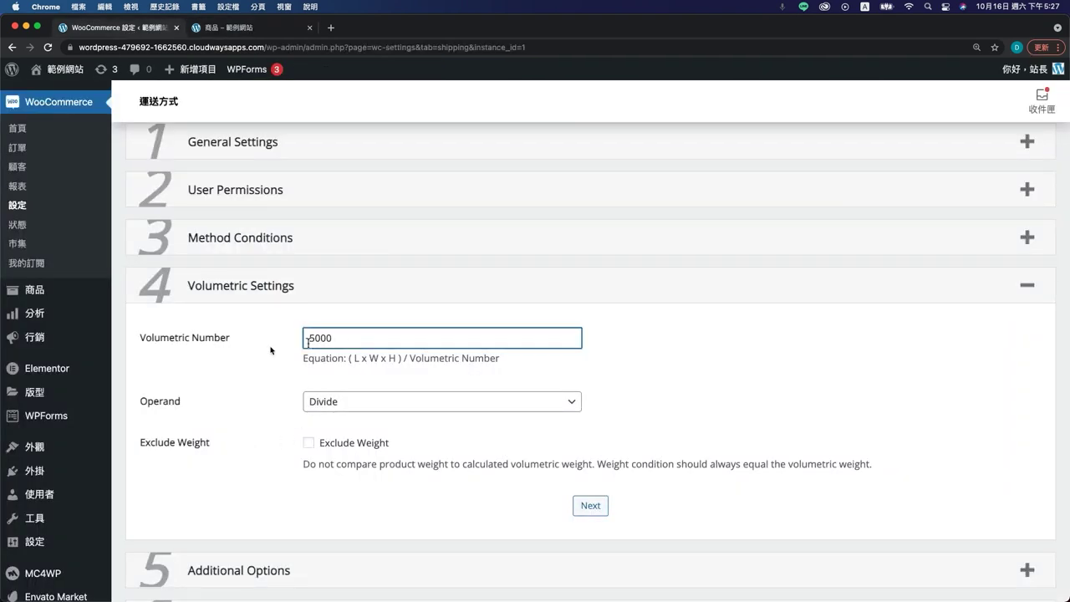
left_click(209, 357)
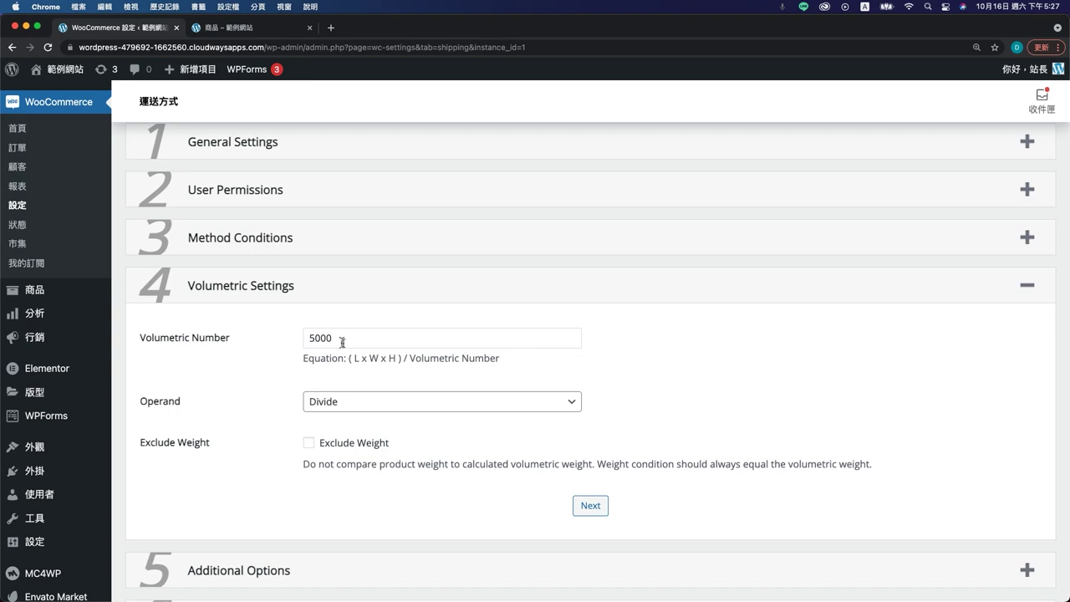
scroll(317, 452, "down", 3)
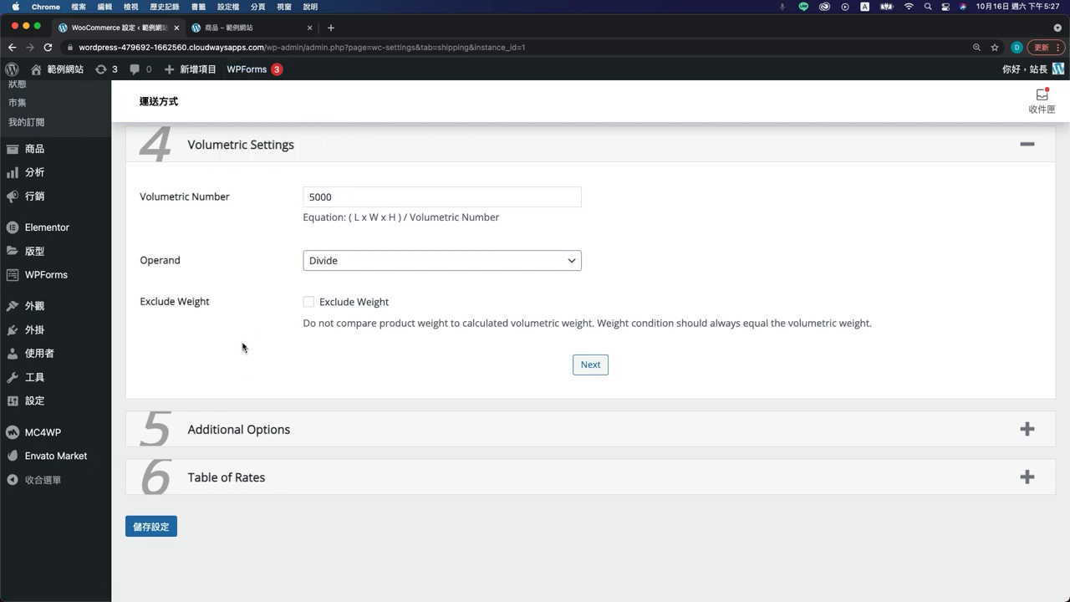
scroll(239, 284, "up", 1)
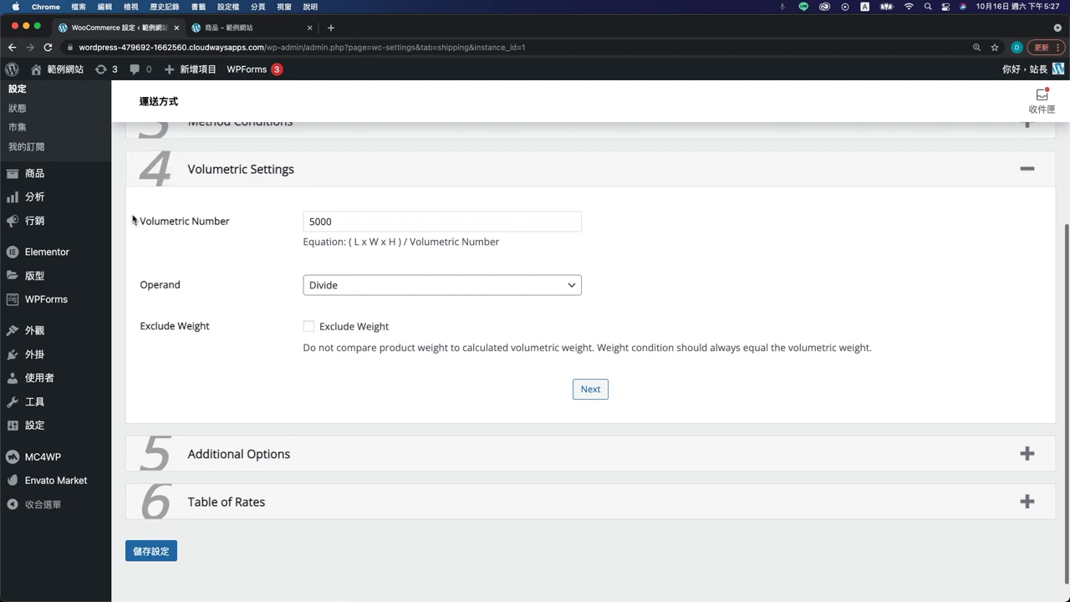
double_click(313, 222)
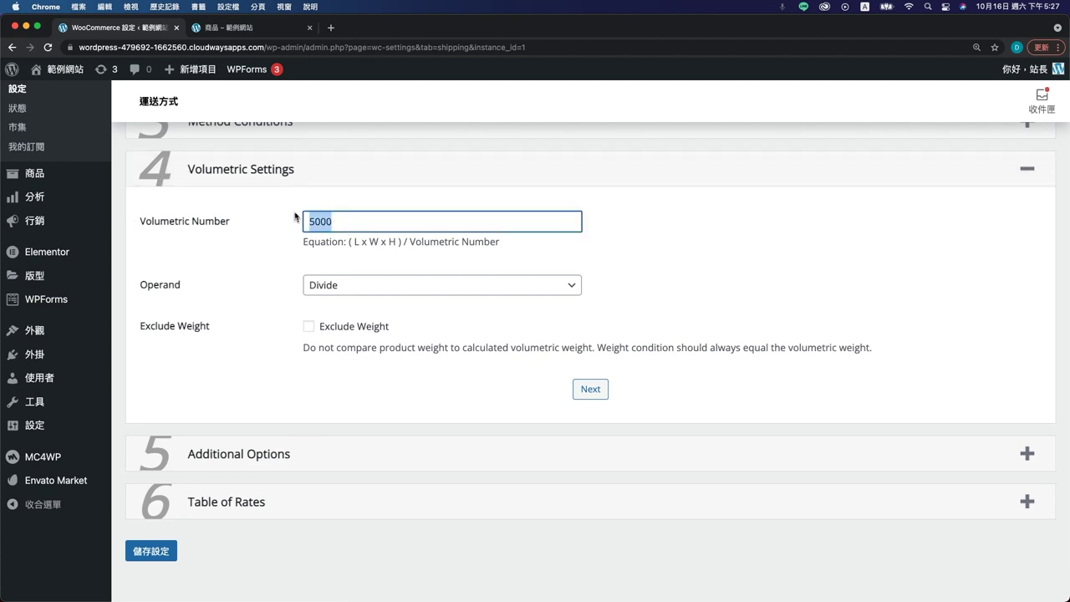
left_click(251, 357)
scroll(255, 355, "down", 1)
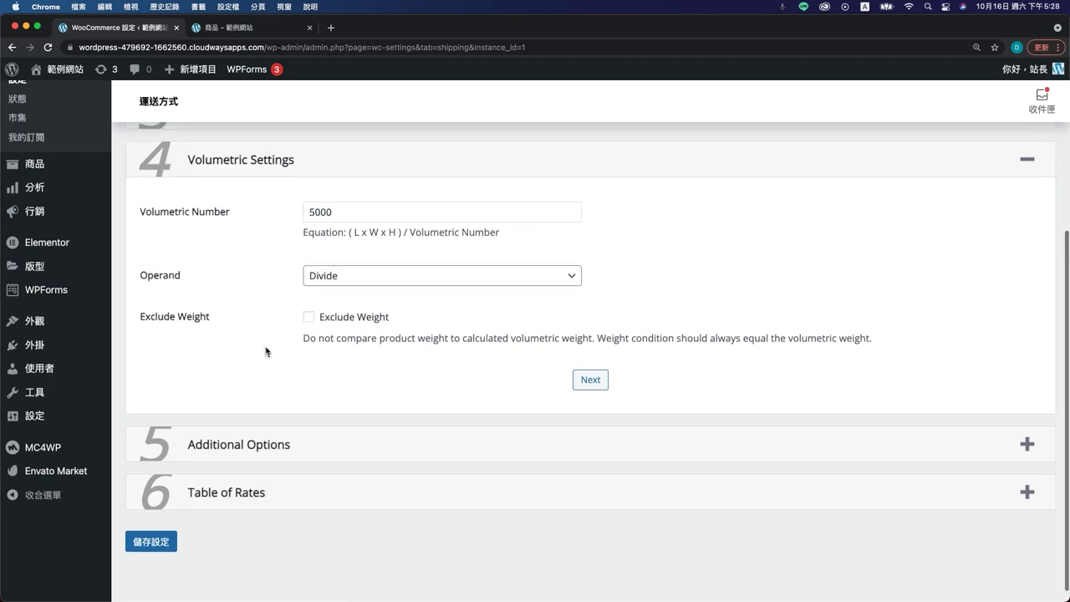
- Disable the shipping option 黑貓宅急便（重量計費） in the Table of Rates
left_click(291, 491)
scroll(326, 497, "down", 4)
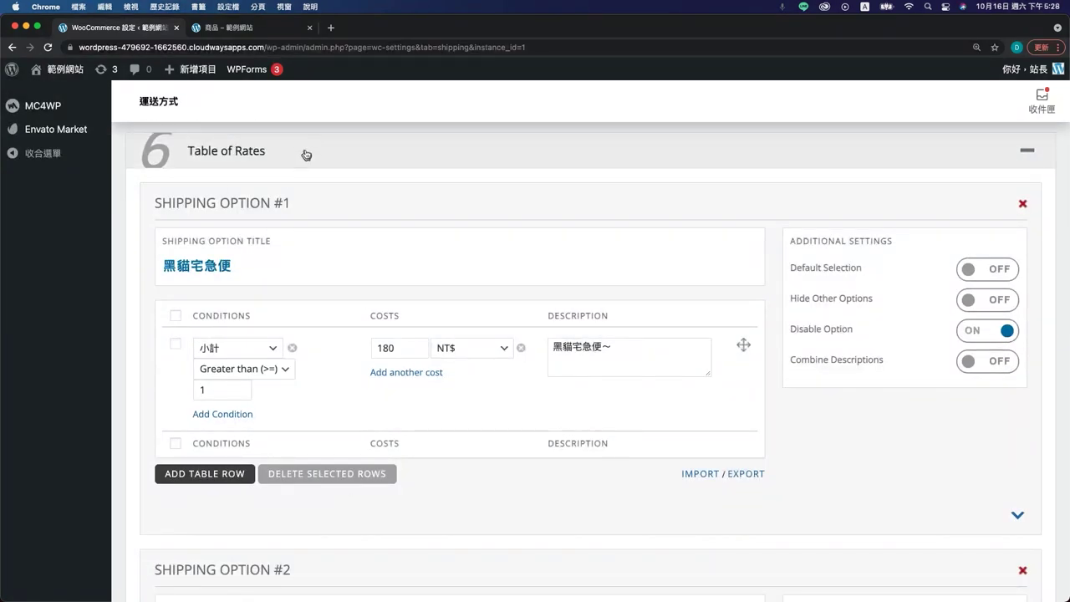
scroll(354, 285, "down", 10)
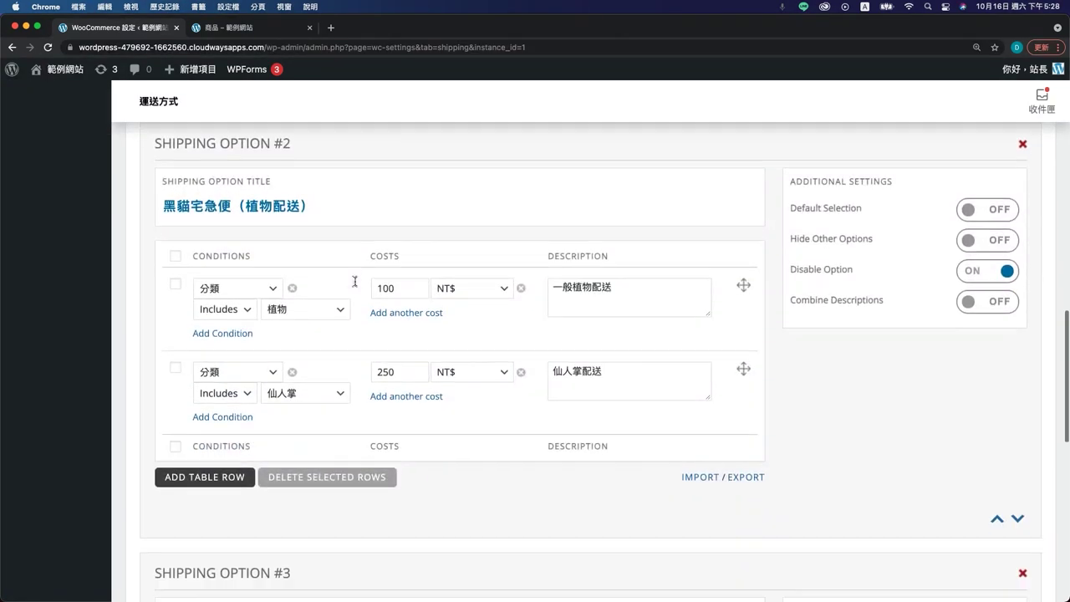
scroll(355, 285, "down", 4)
scroll(318, 243, "up", 1)
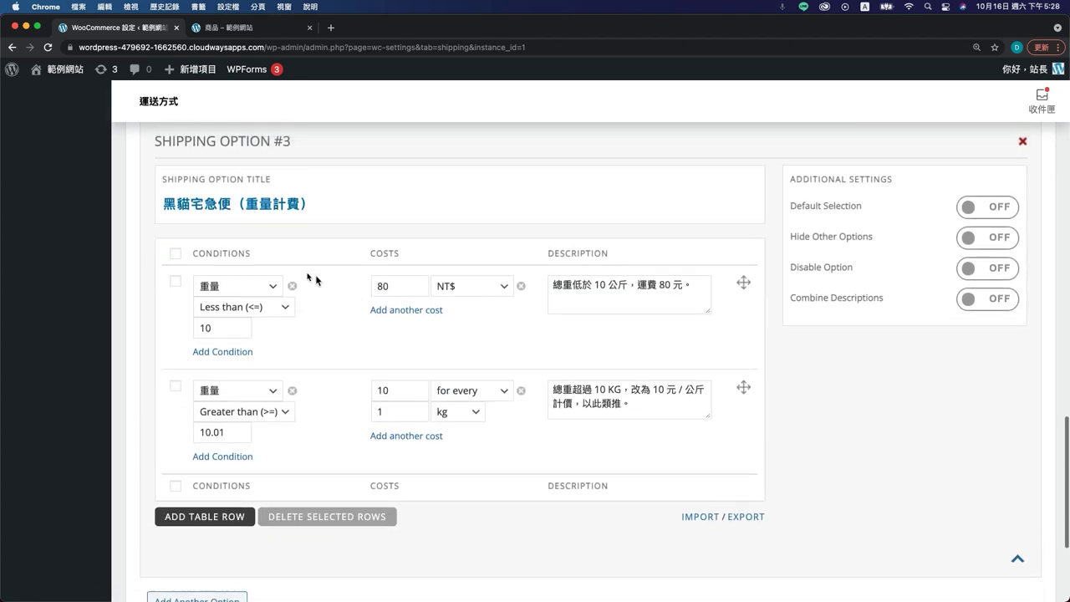
left_click(977, 269)
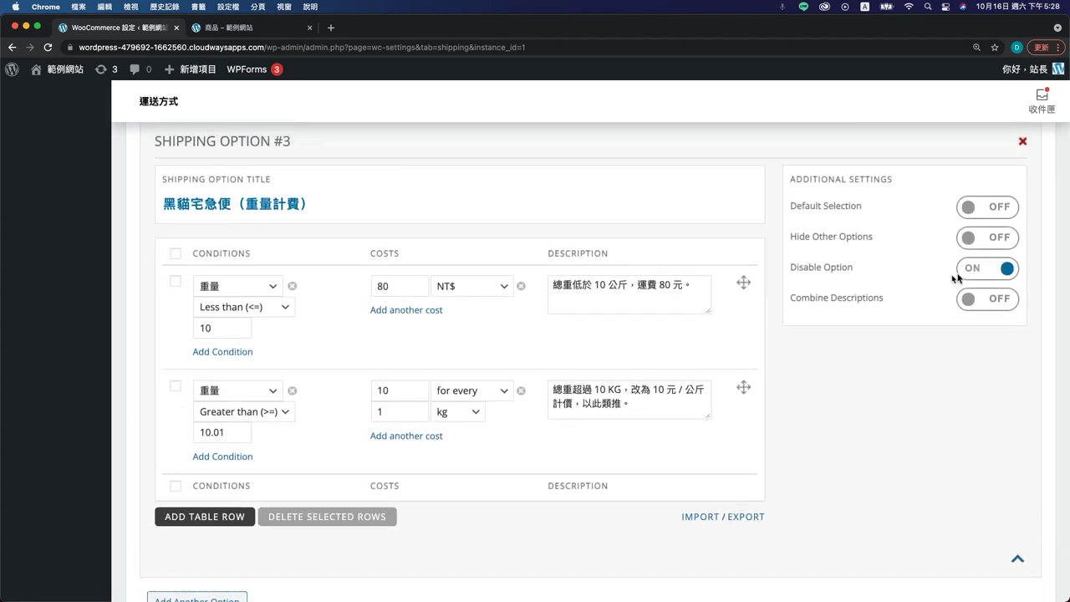
- Add another shipping option titled 黑貓宅急便（體積計算） to the Table of Rates
scroll(732, 456, "down", 2)
scroll(732, 457, "down", 2)
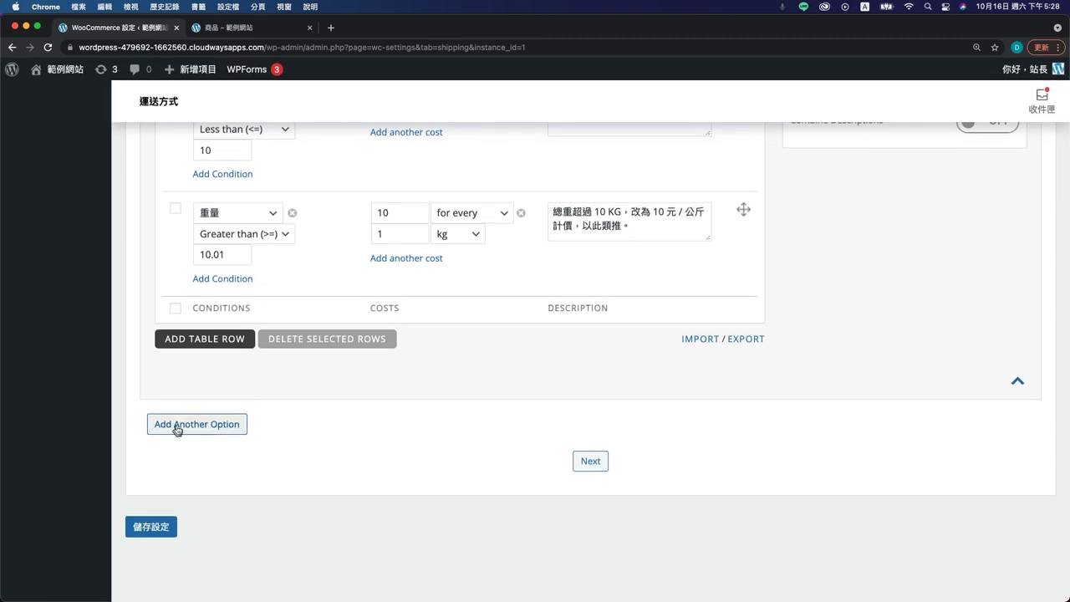
left_click(179, 426)
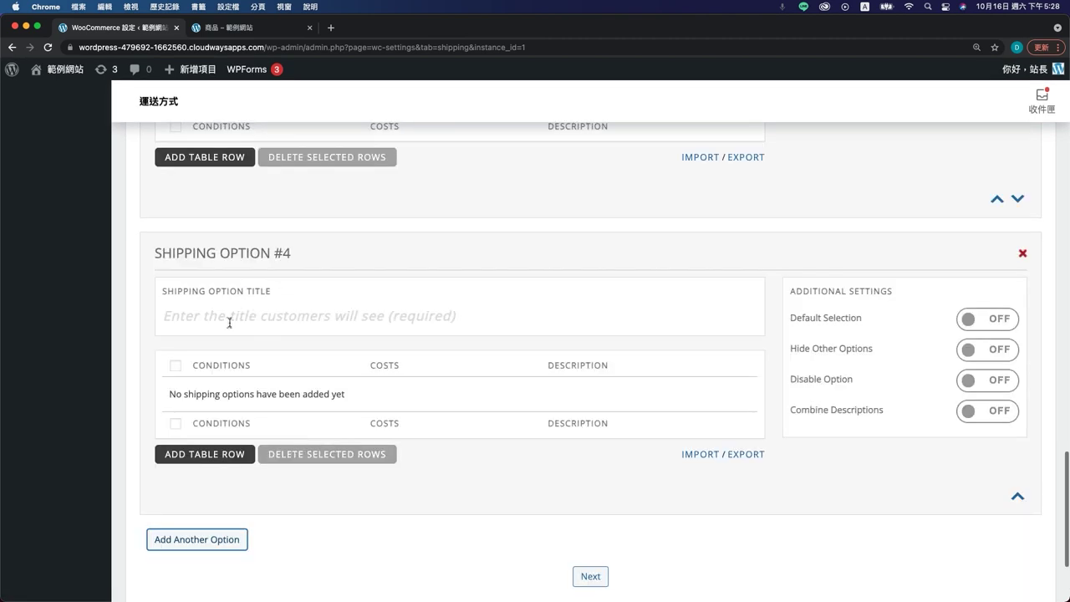
type("黑貓宅急便（體積計算）")
- Add a rate row to the 黑貓宅急便（體積計算） option with a 重量 condition value of 10
scroll(411, 346, "down", 1)
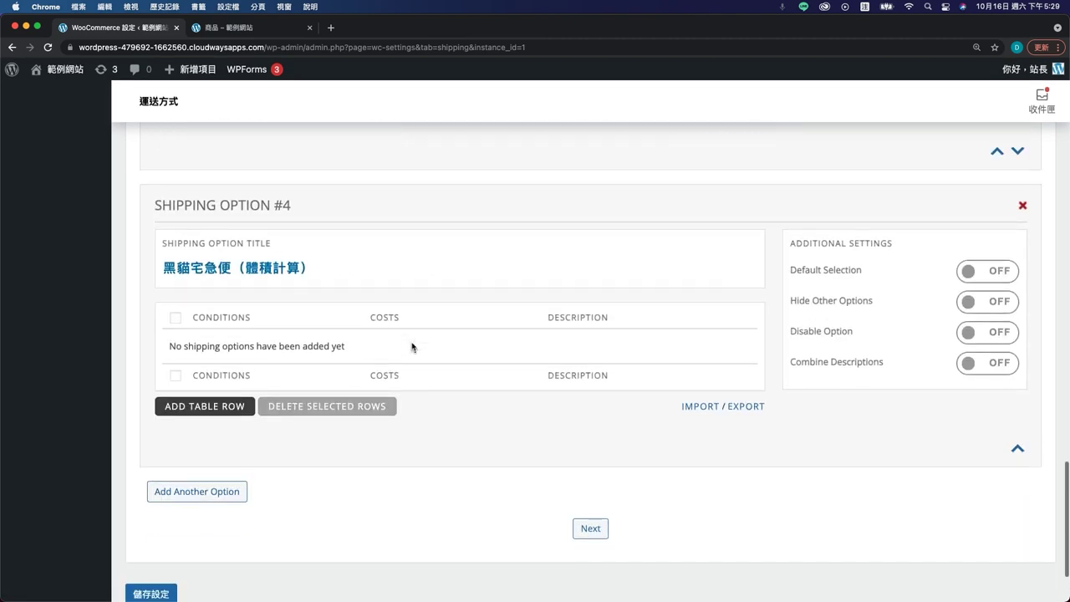
left_click(205, 406)
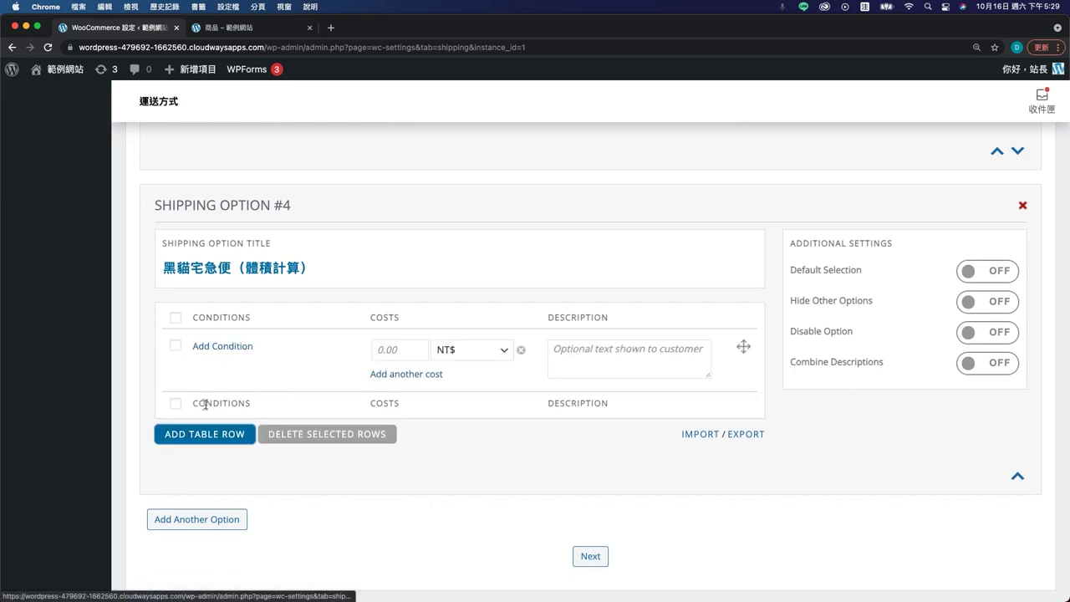
left_click(239, 346)
left_click(244, 356)
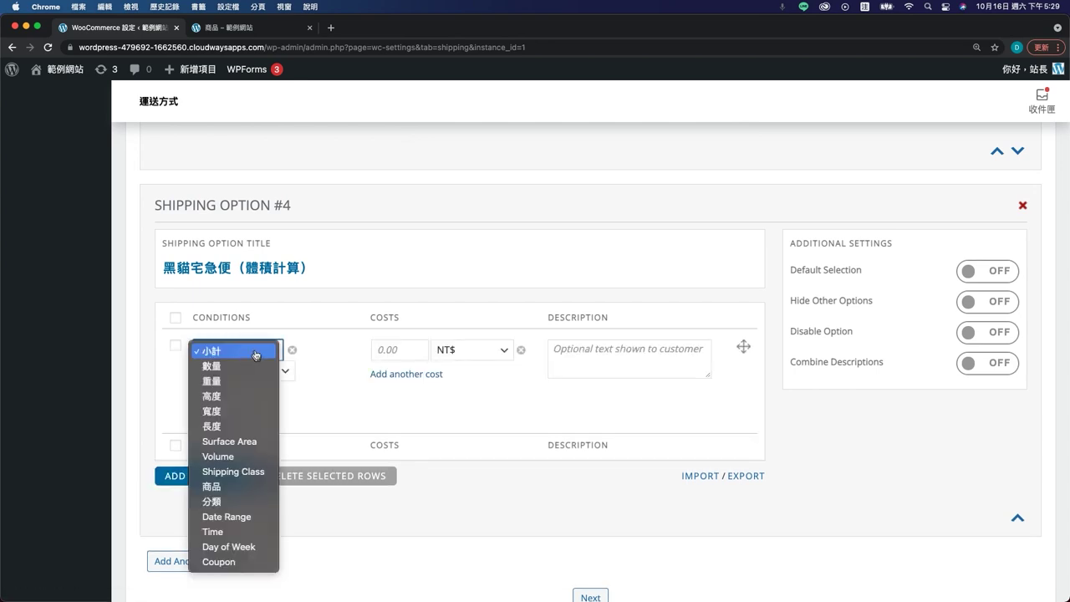
left_click(238, 380)
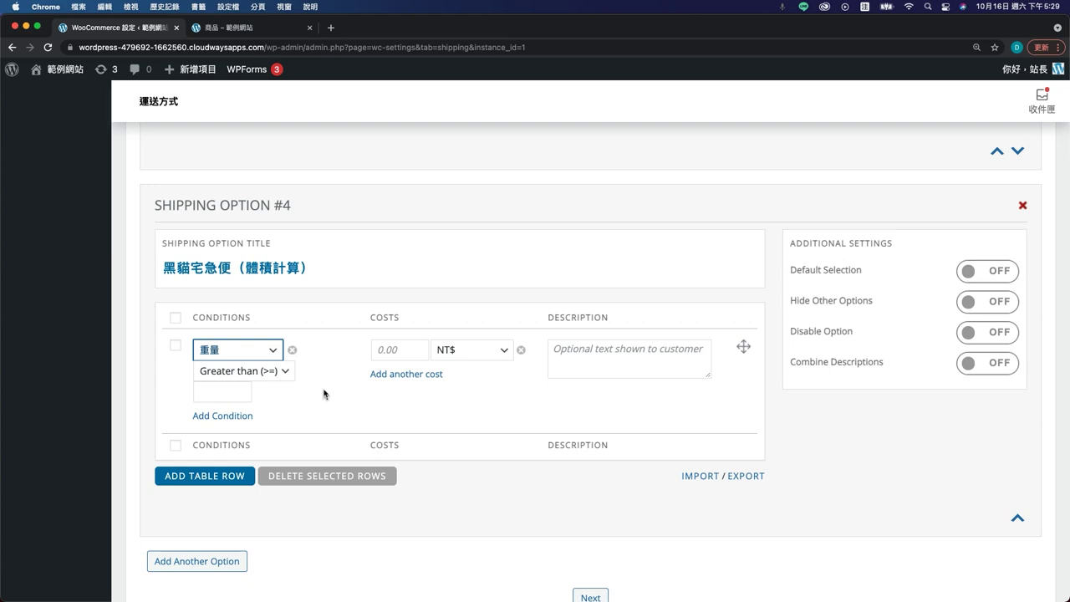
left_click(315, 398)
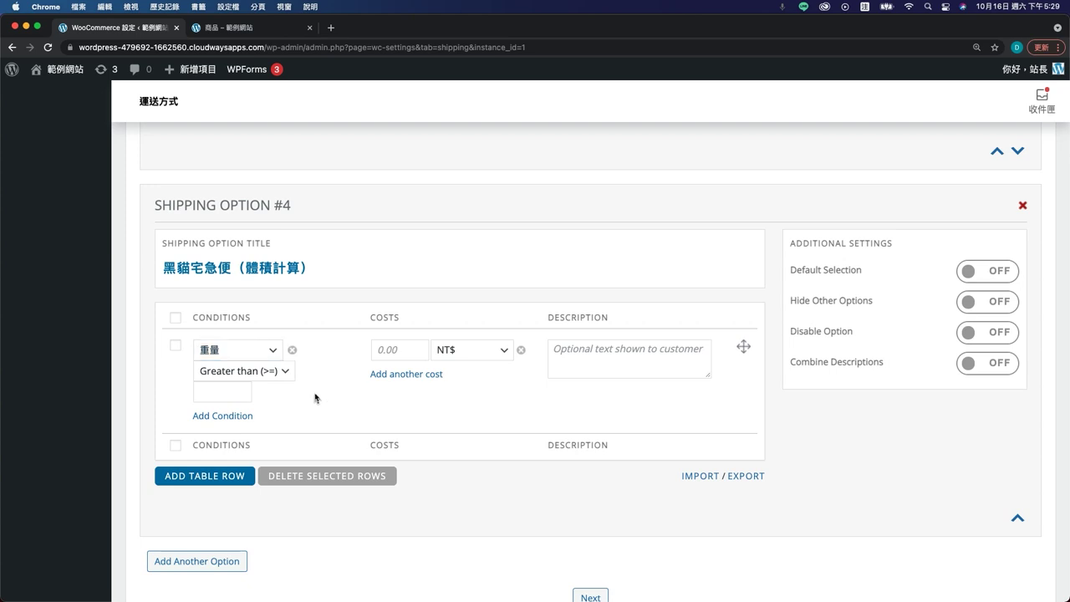
left_click(225, 388)
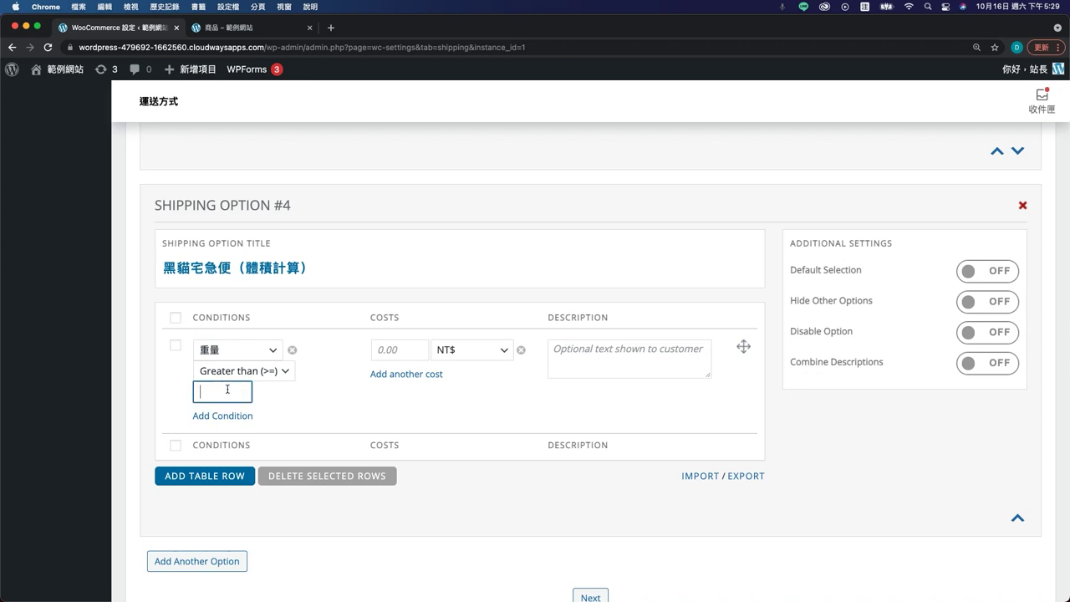
type("10")
- Set the first row's cost to NT$ 80 and its description to "體積重量小於 10 KG，運費 80 元。"
left_click(407, 346)
type("80")
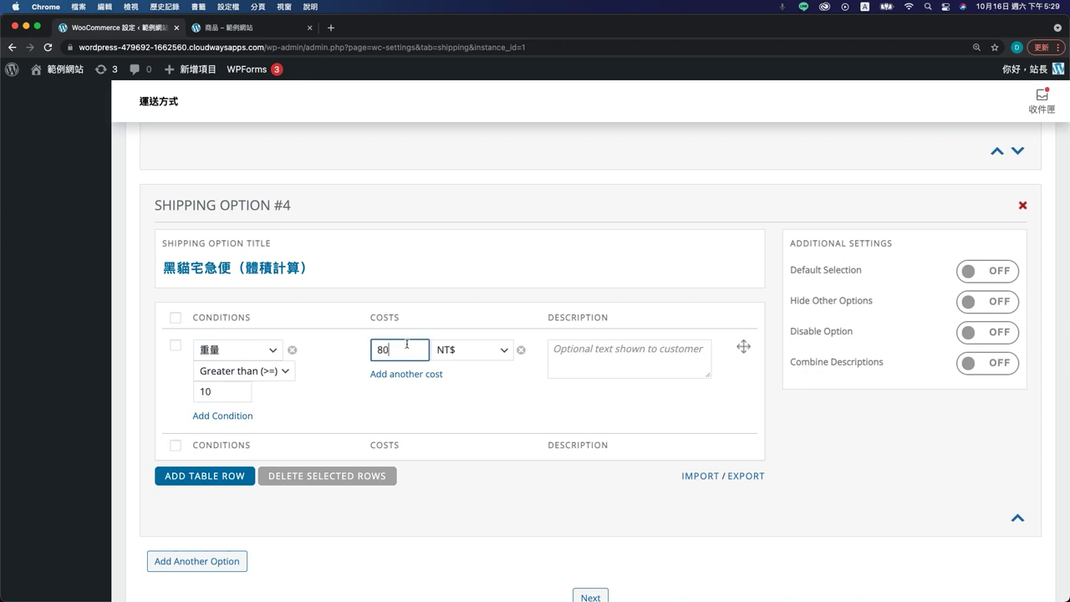
left_click(621, 355)
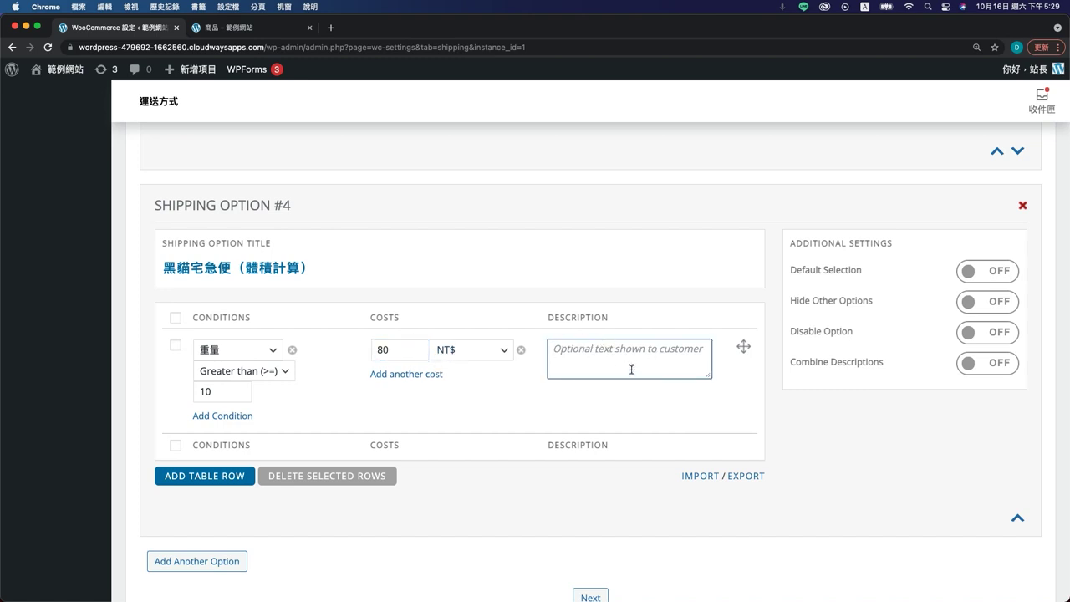
type("體積重量小於 10 KG，運費 80 元。")
- Add a second rate row with a 重量 condition and set the first row's comparison to Less than (<=)
scroll(462, 395, "down", 2)
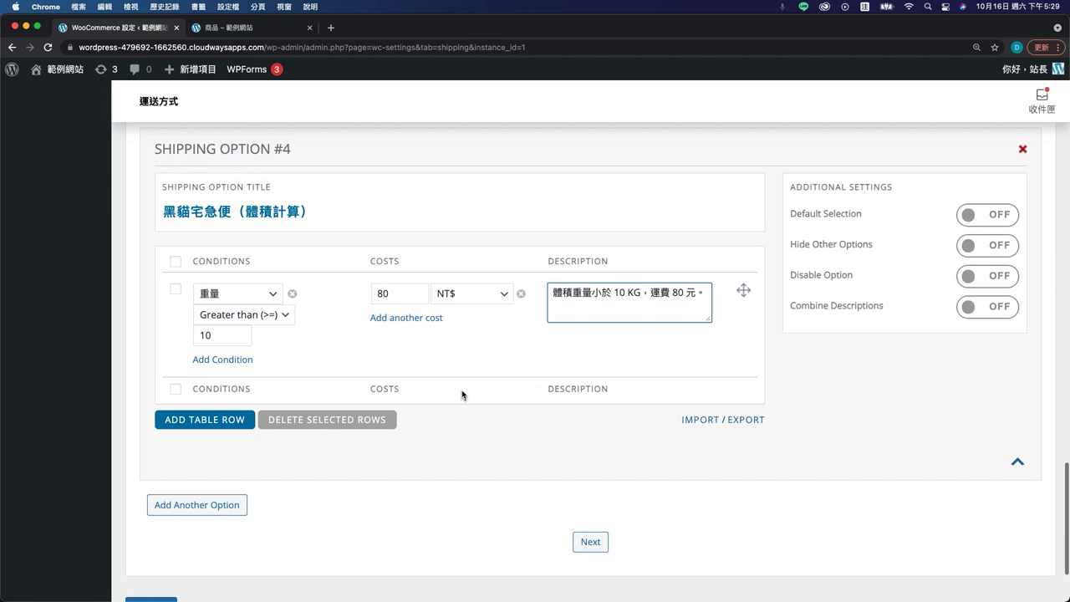
left_click(208, 420)
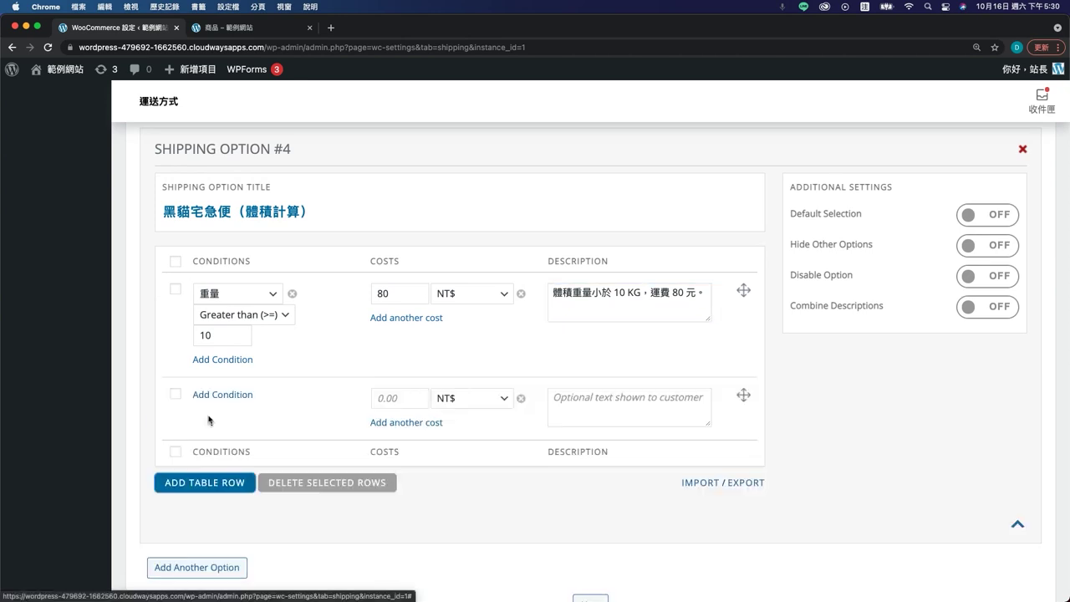
left_click(220, 396)
left_click(222, 401)
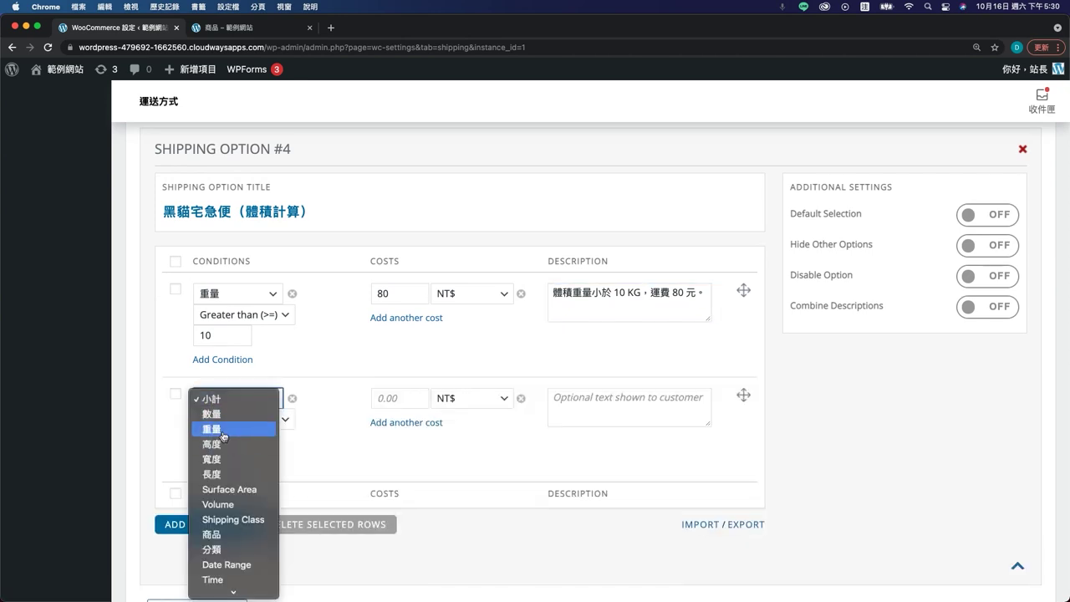
left_click(223, 429)
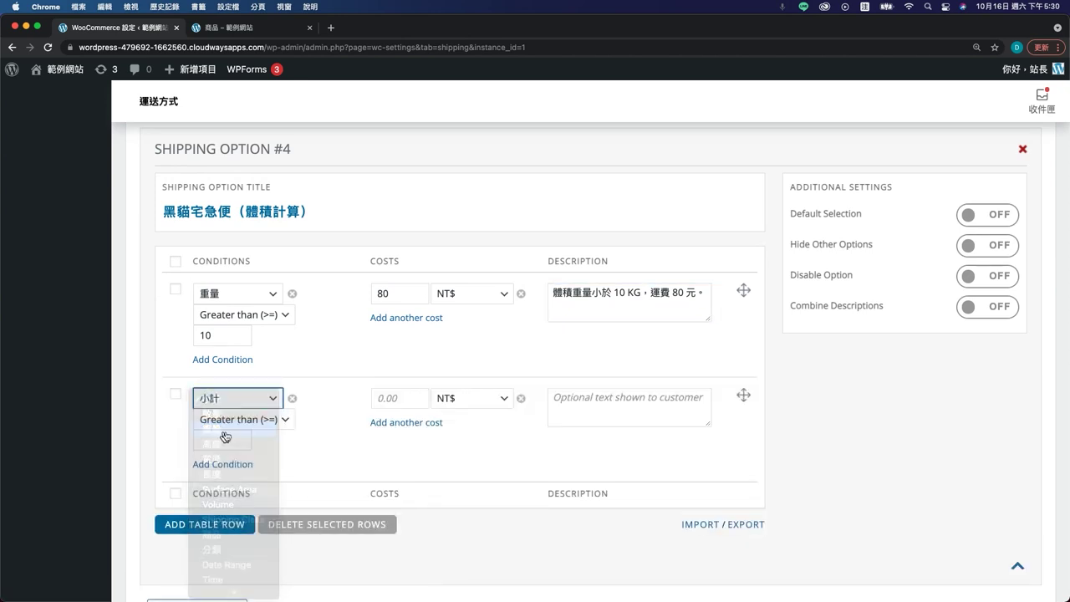
left_click(247, 316)
left_click(257, 331)
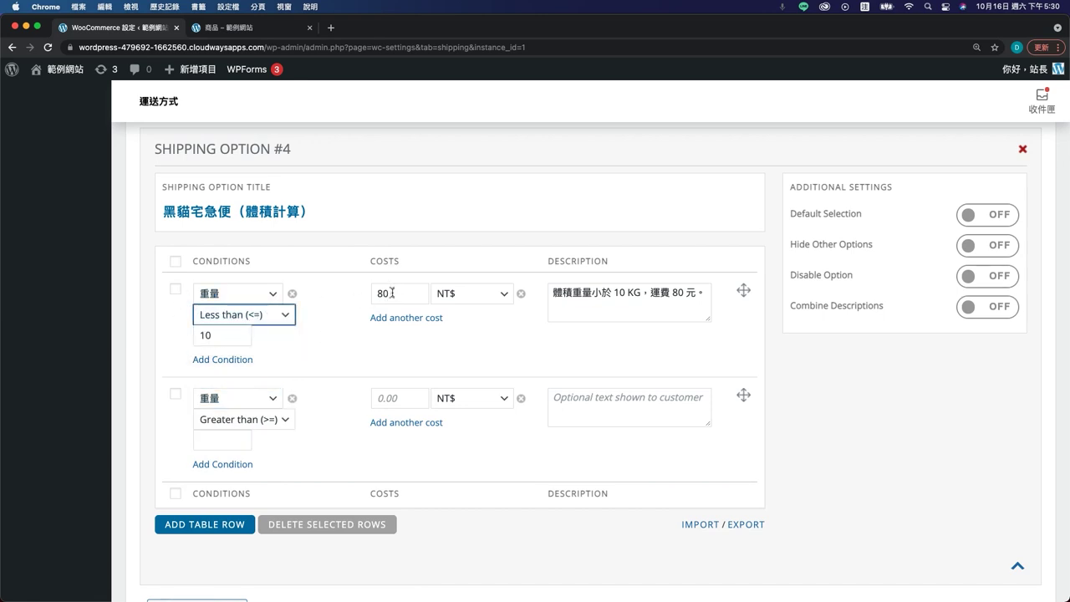
- Fill in the second row with threshold 10.01, cost 10 for every 1 kg, and description "體積重量超過 10 KG，改為 10 元 / 公斤計價，以此類推。"
left_click(207, 441)
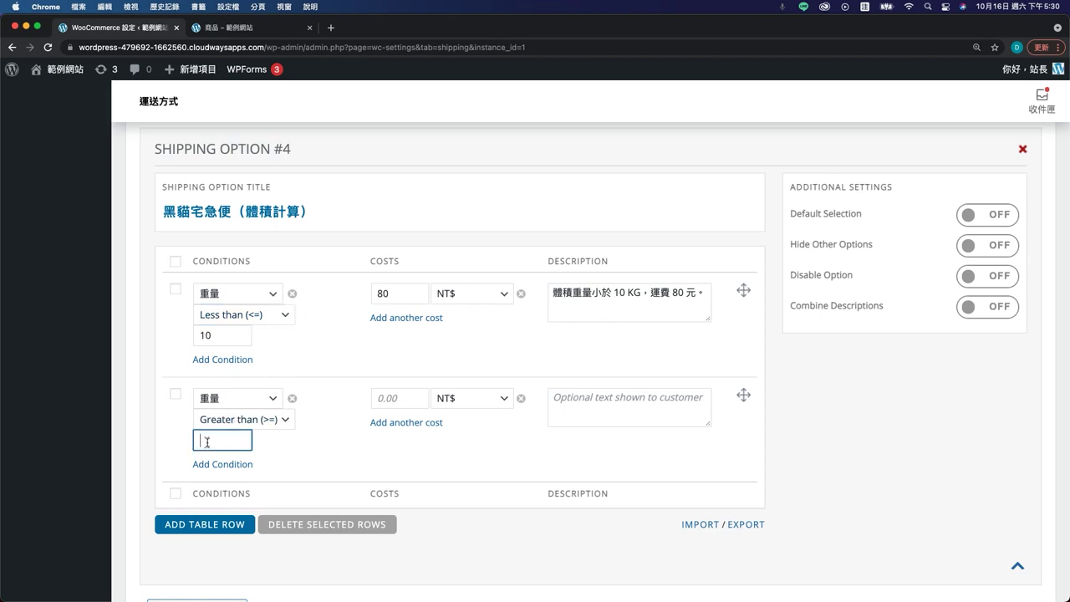
type("10.01")
left_click(495, 401)
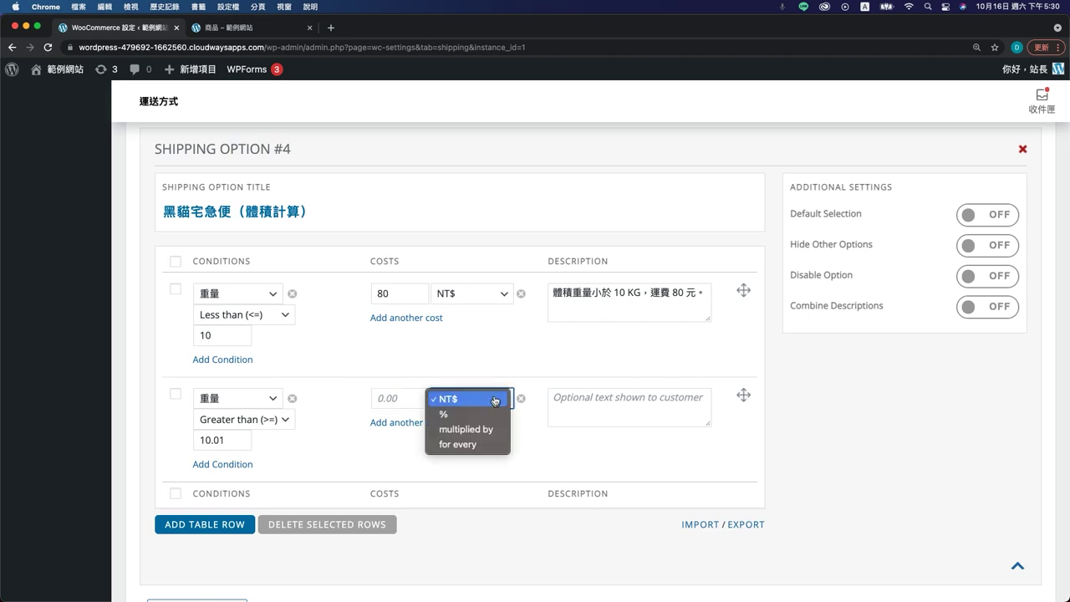
left_click(454, 444)
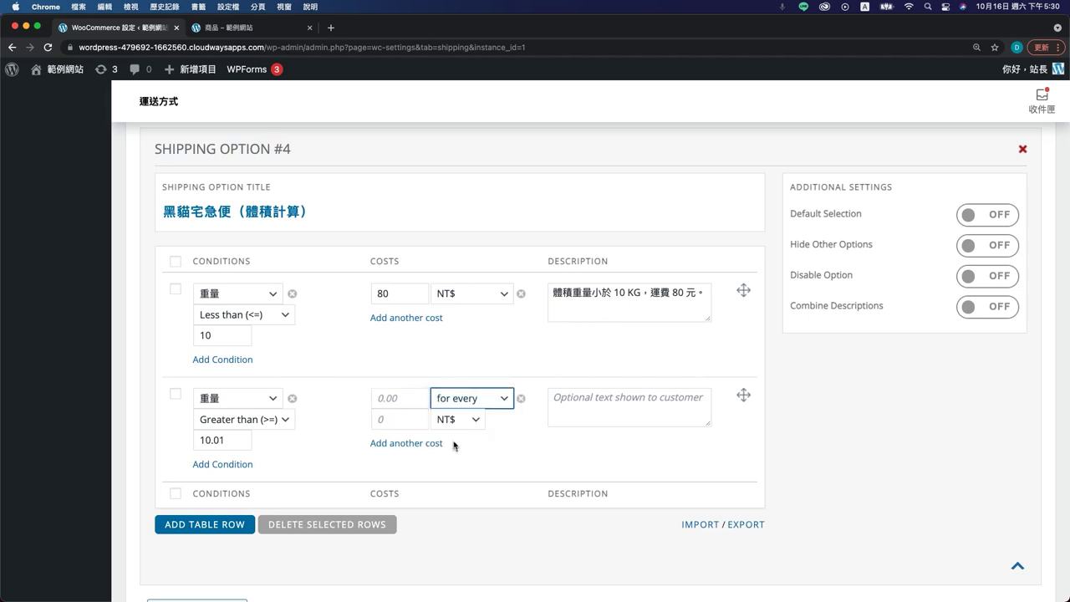
left_click(408, 402)
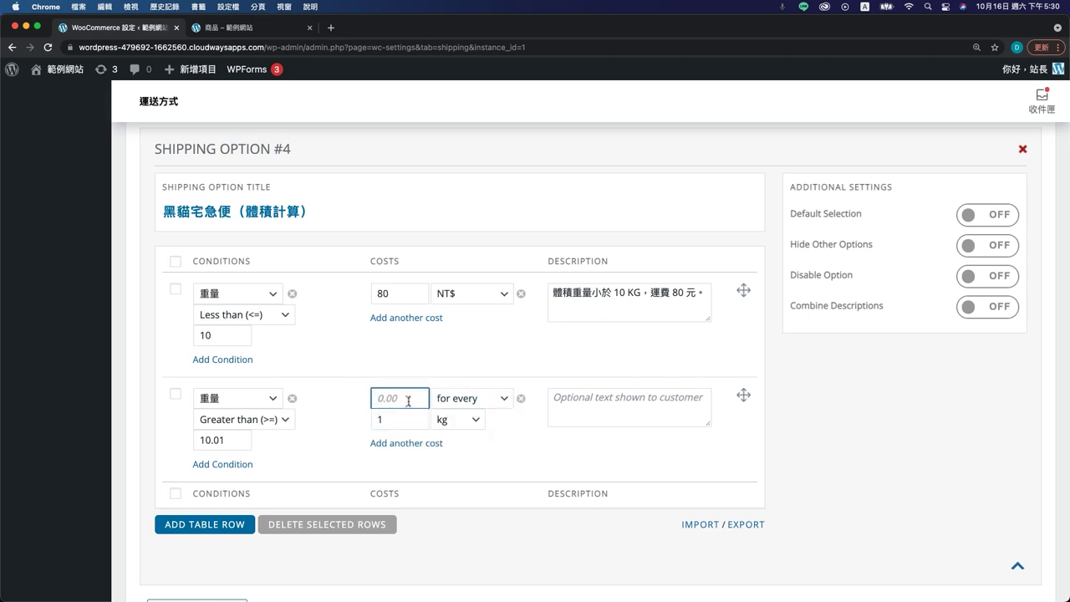
type("10")
left_click(646, 398)
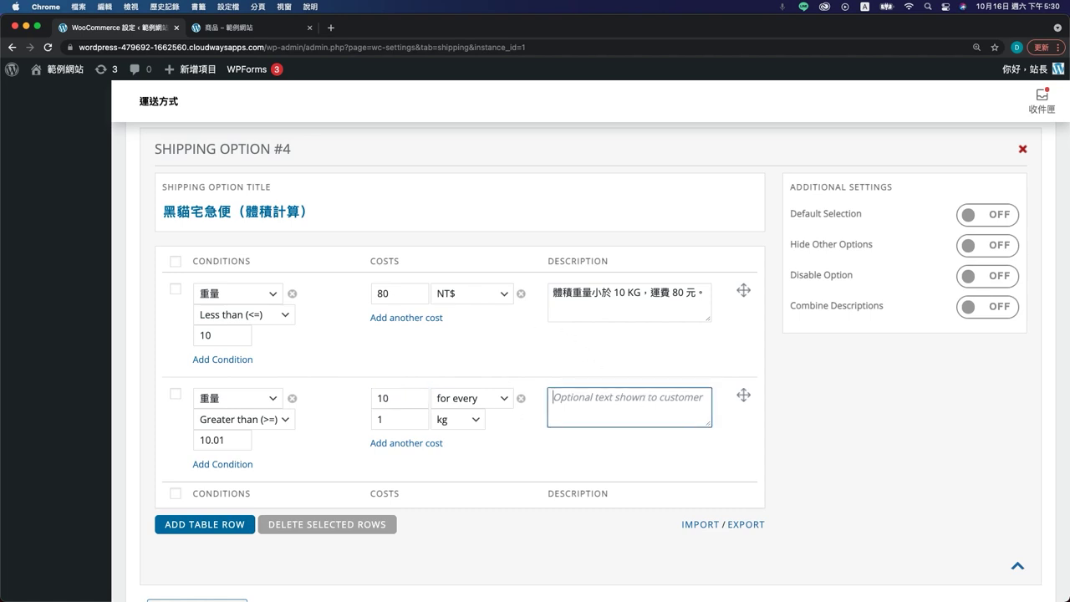
type("體積重量超過 10 KG，改為 10 元 / 公斤計價，以此類推。")
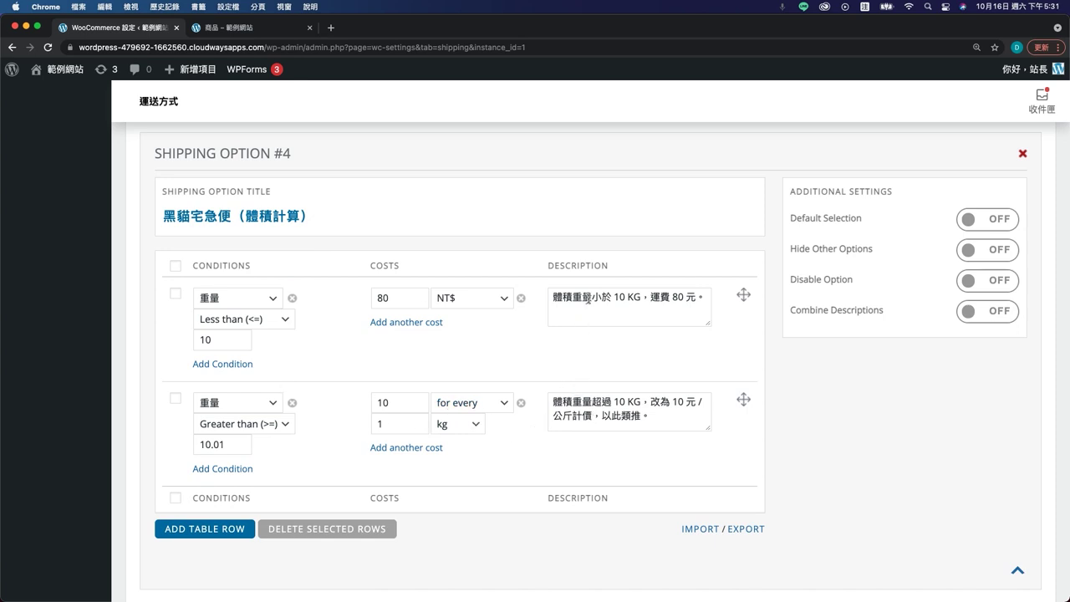
- Compare the first row's 體積重量 description with its 重量 condition and cost
left_click_drag(591, 298, 555, 299)
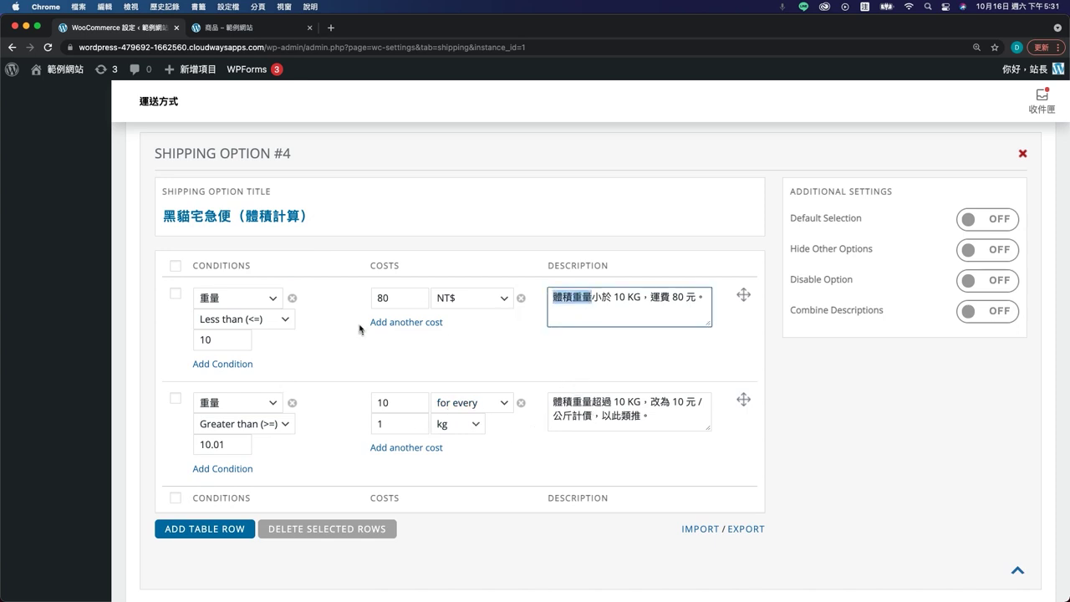
left_click(209, 298)
left_click(210, 299)
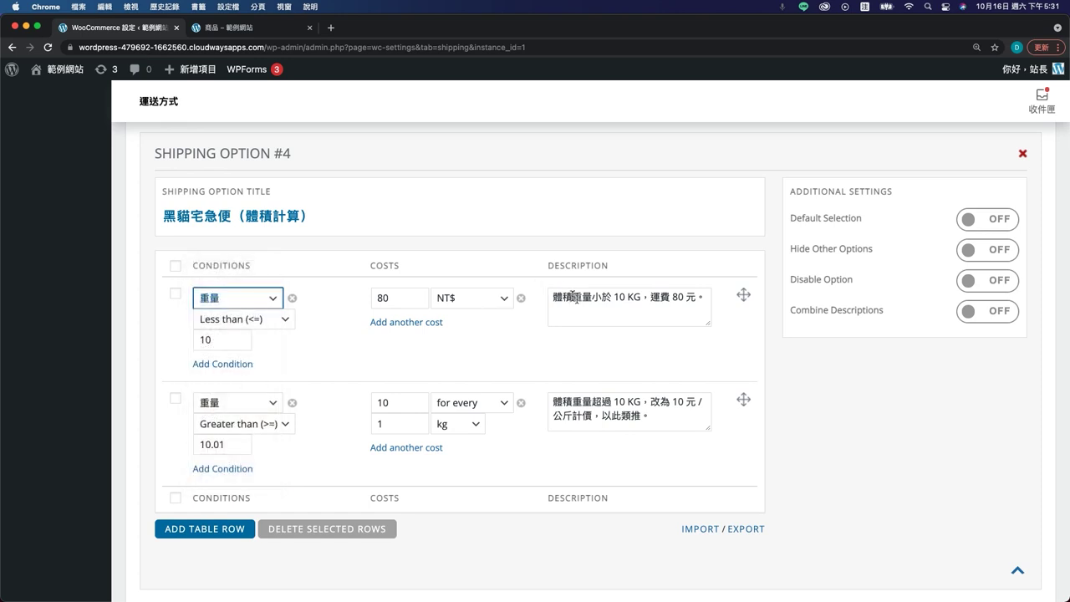
left_click(225, 296)
left_click(385, 298)
left_click(309, 340)
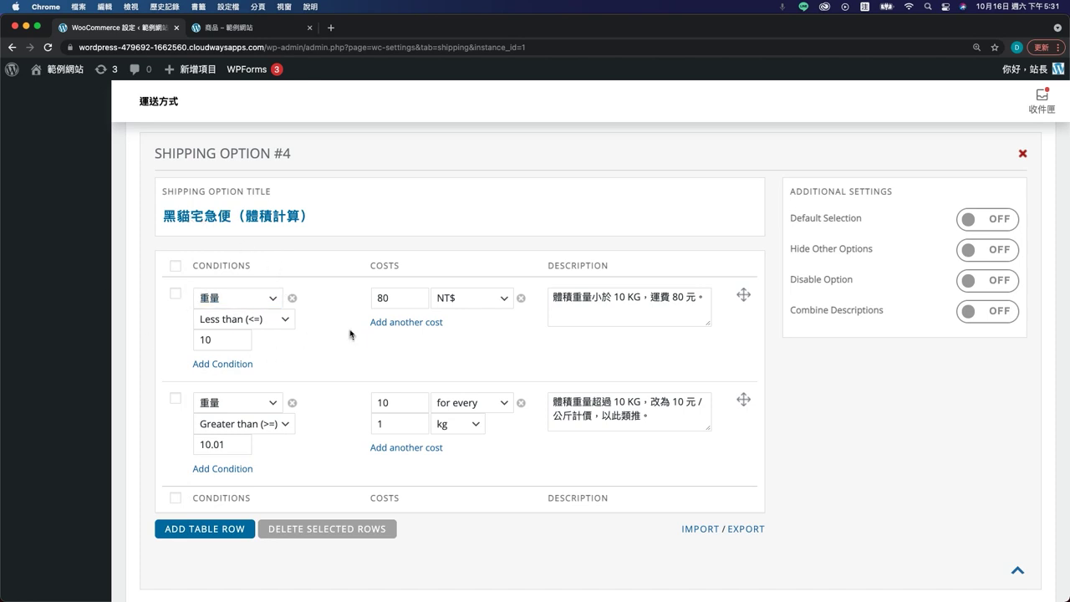
- Save the Table Rate settings with the new volume-based shipping option
scroll(311, 382, "down", 3)
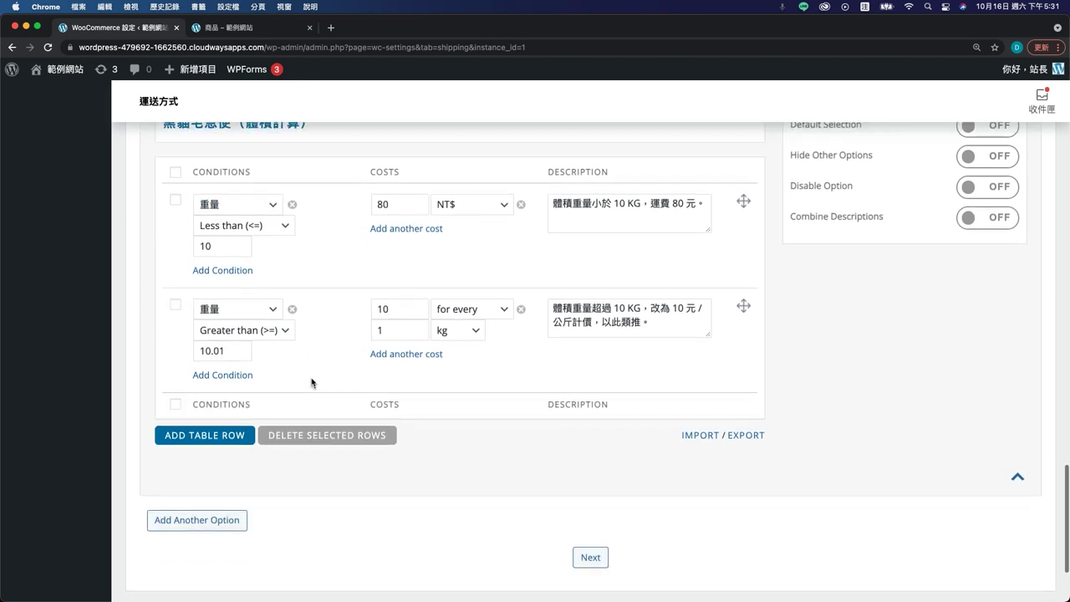
scroll(378, 531, "down", 3)
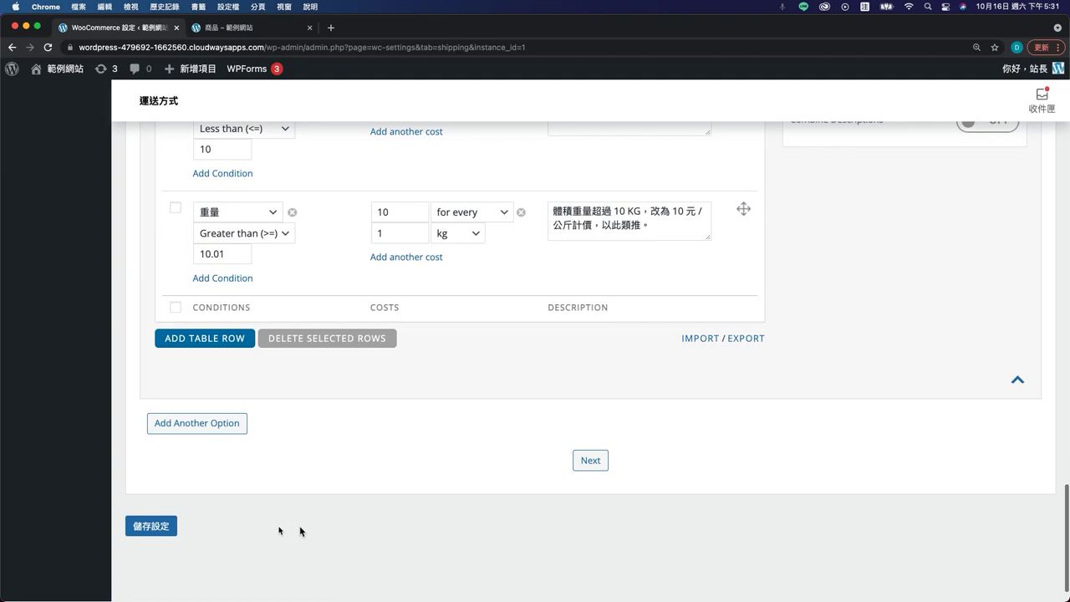
left_click(159, 529)
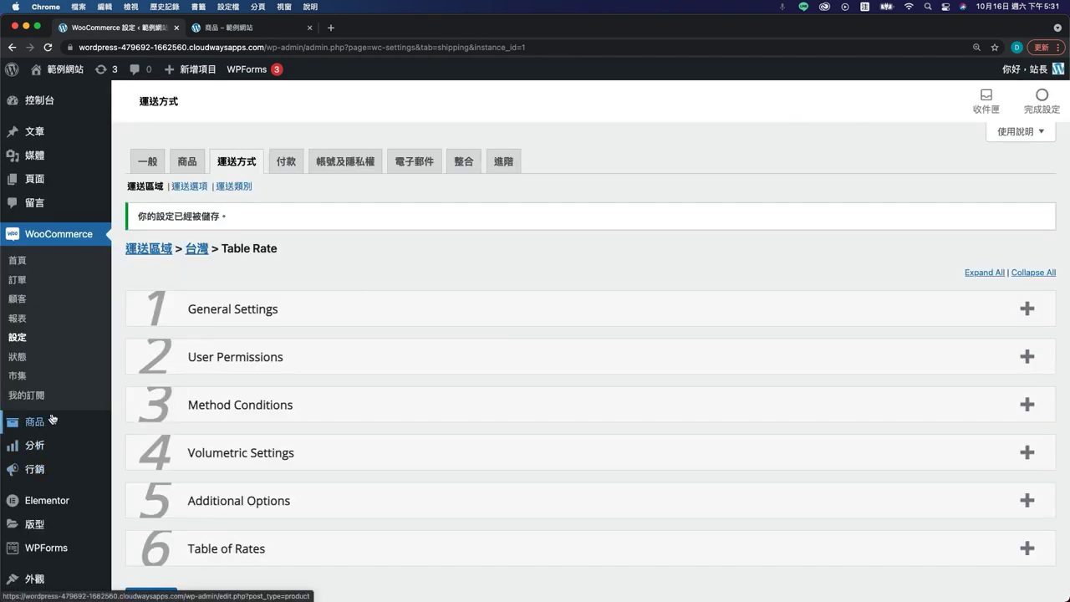
- Open the product 室內花 for editing and show its shipping data (運送方式)
mouse_move(53, 418)
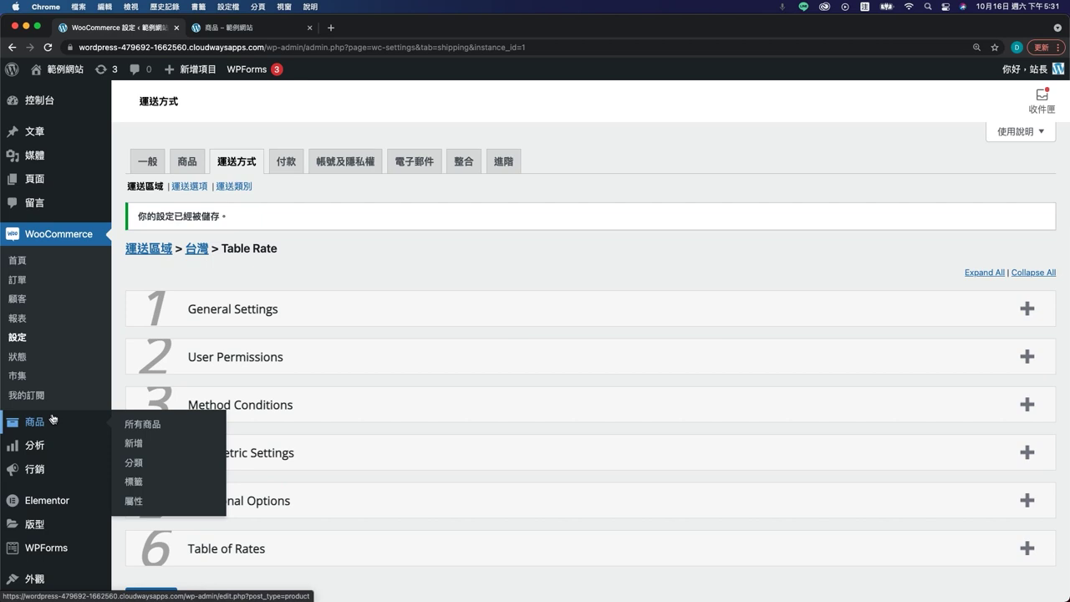
left_click(139, 428)
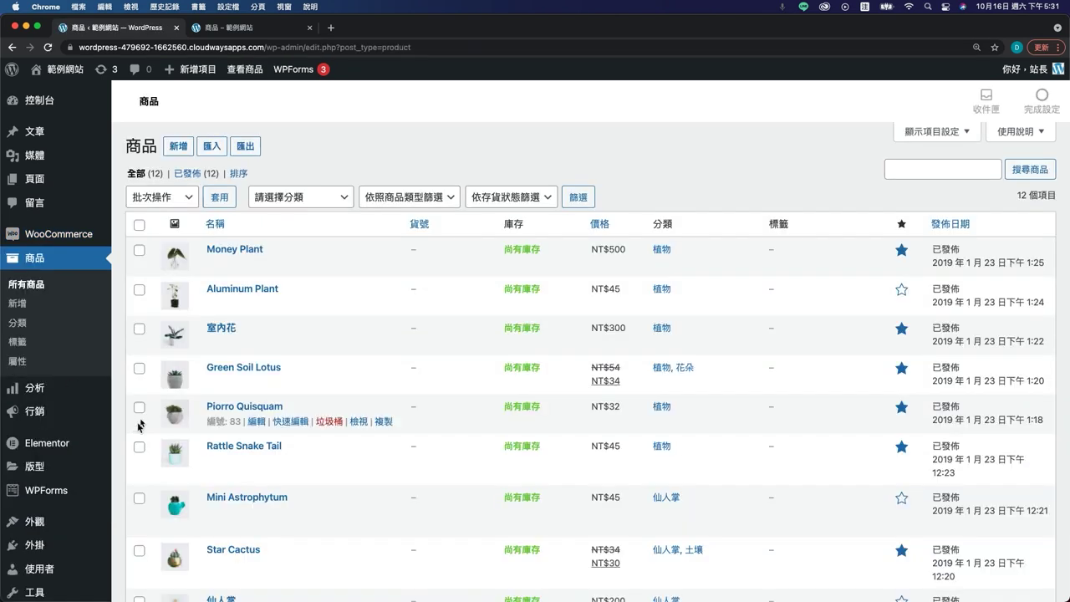
left_click(217, 329)
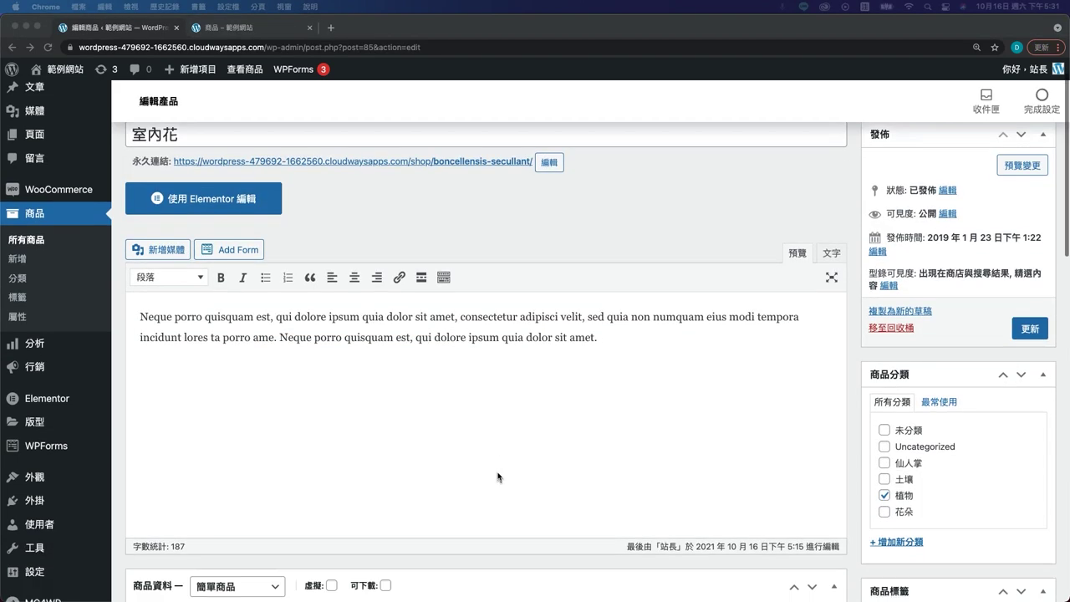
scroll(499, 452, "down", 5)
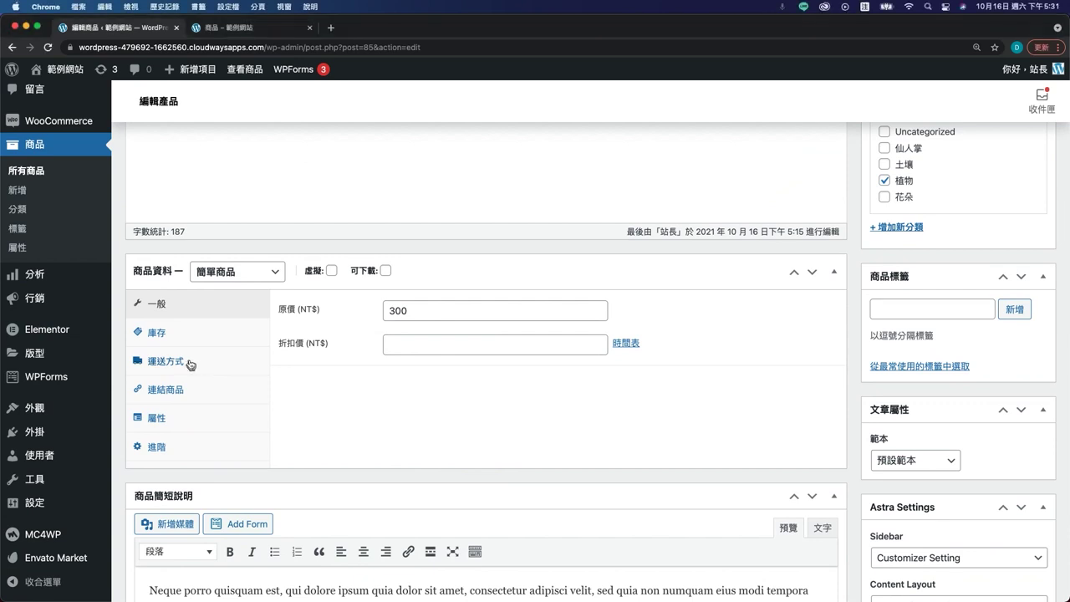
left_click(190, 363)
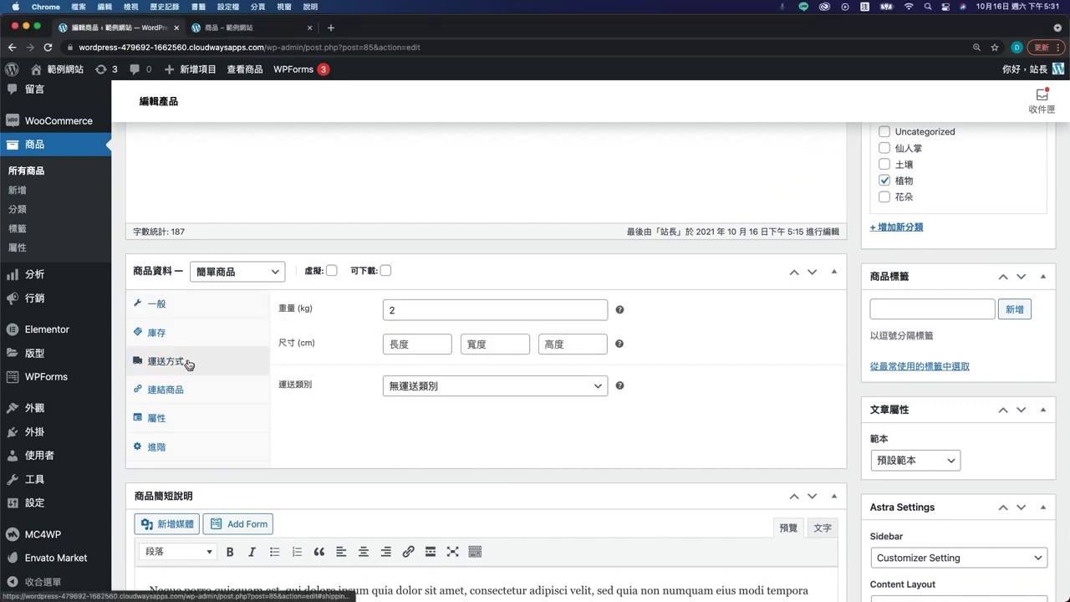
- Clear the weight of 室內花 and set its dimensions to length 60, width 30 and height 30 cm
left_click(409, 311)
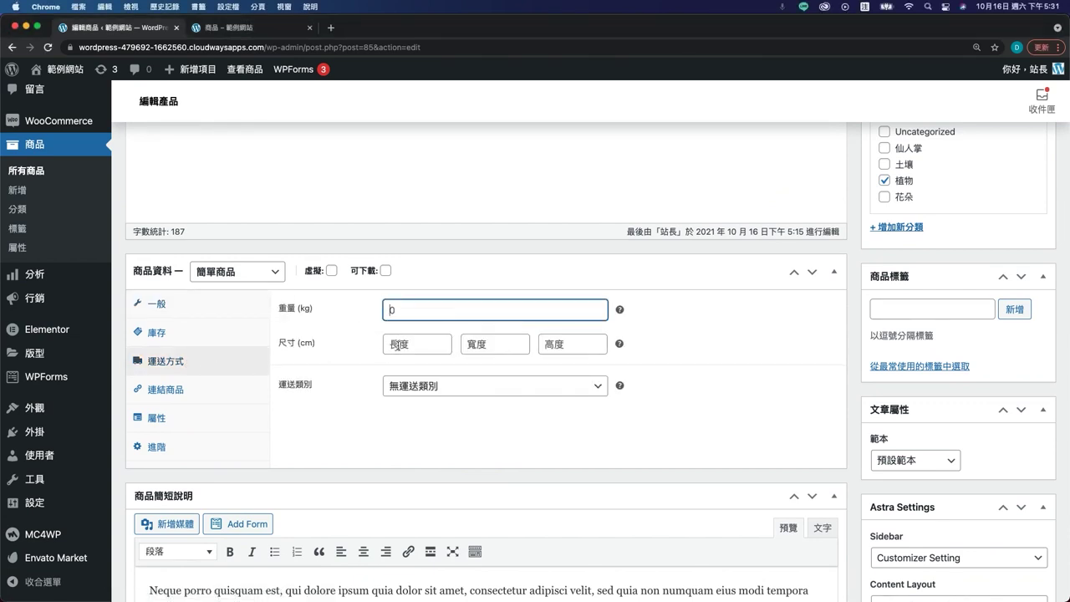
left_click(399, 344)
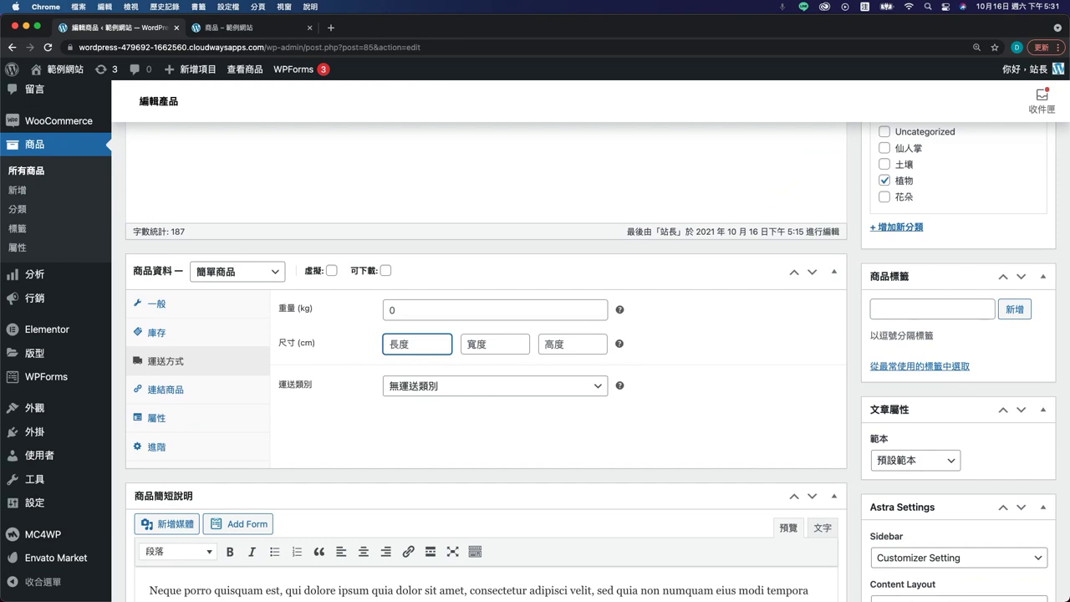
type("60")
key("Tab")
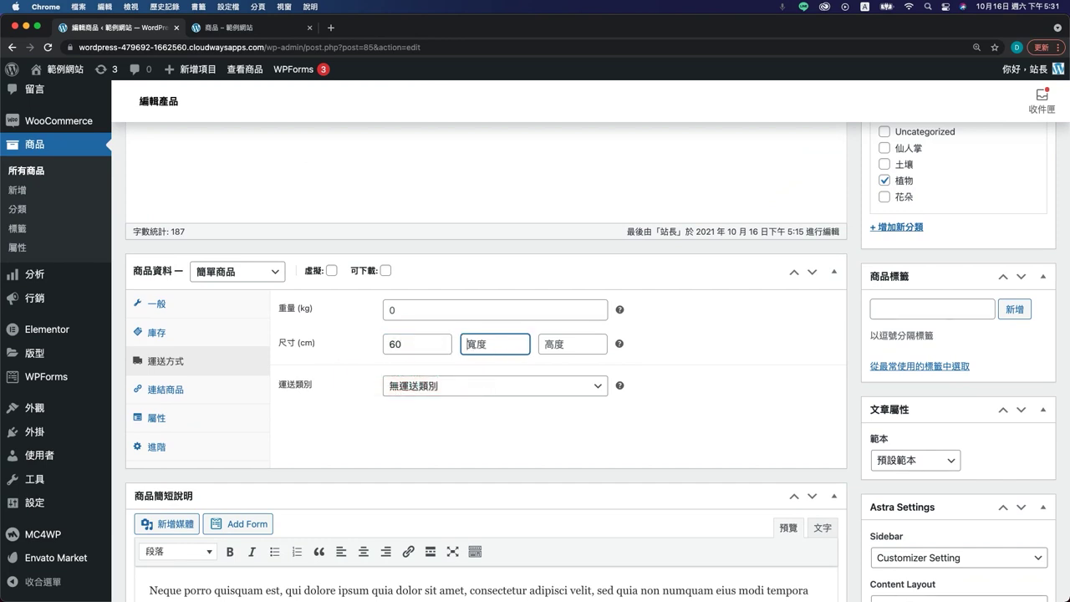
type("30")
key("Tab")
type("30")
left_click(514, 376)
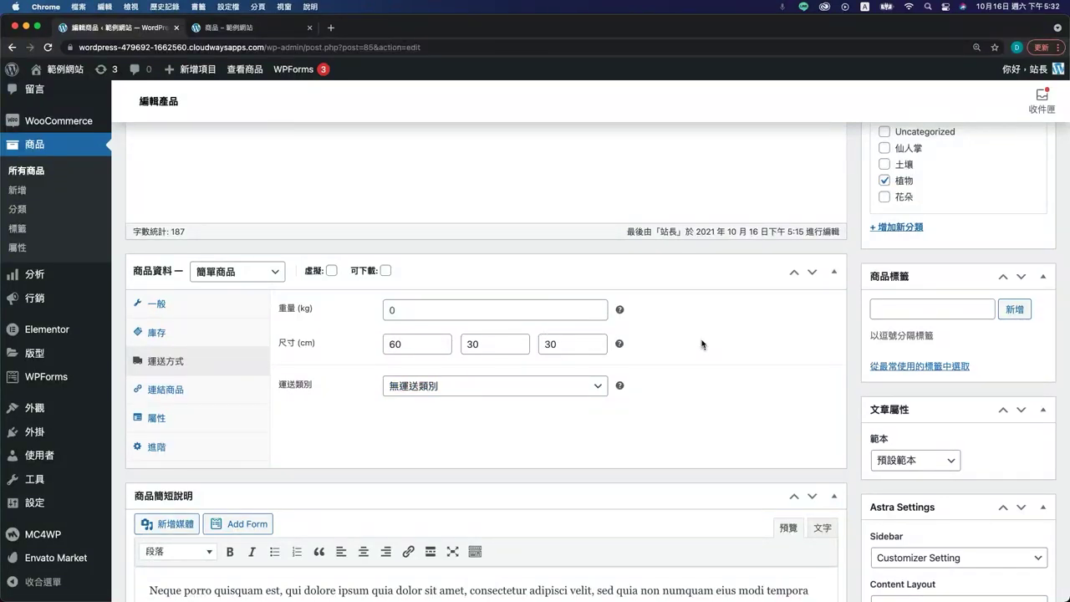
scroll(702, 345, "up", 10)
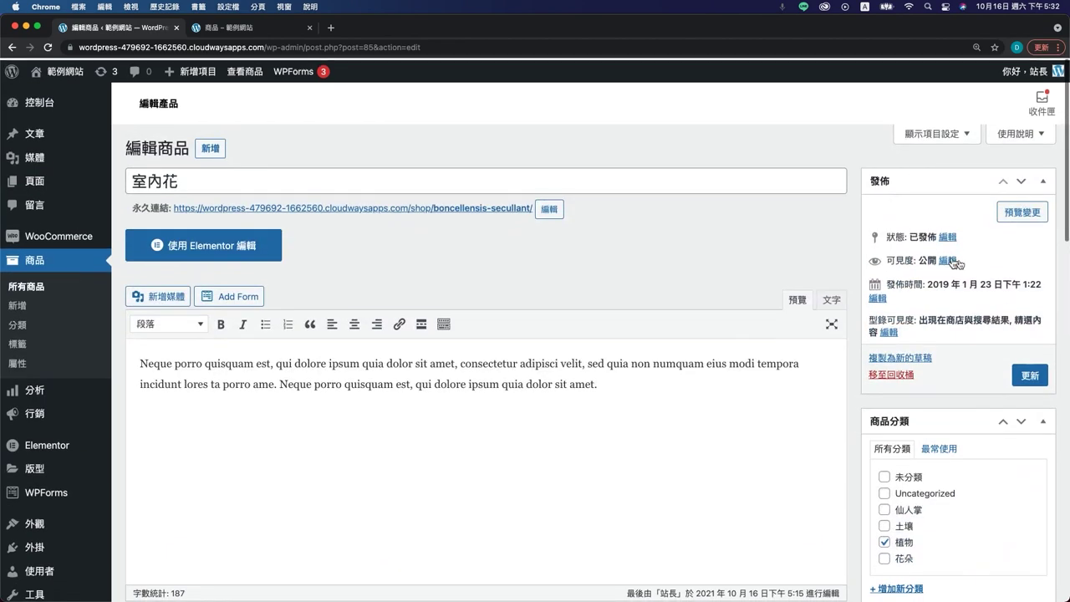
- Update the product 室內花, and add one unit of it to the cart from the shop page
left_click(1022, 374)
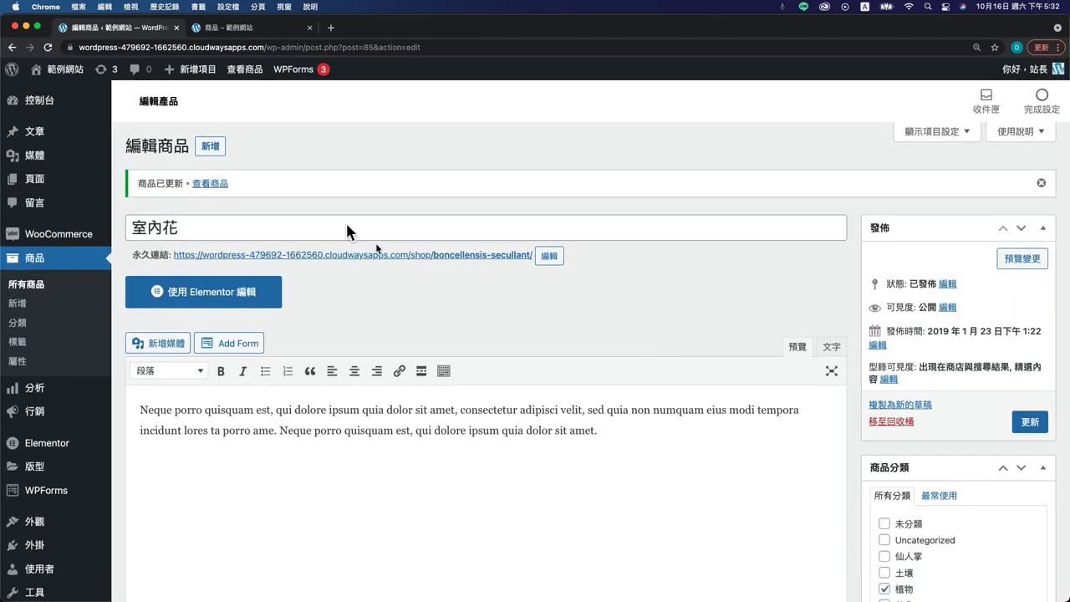
left_click(242, 27)
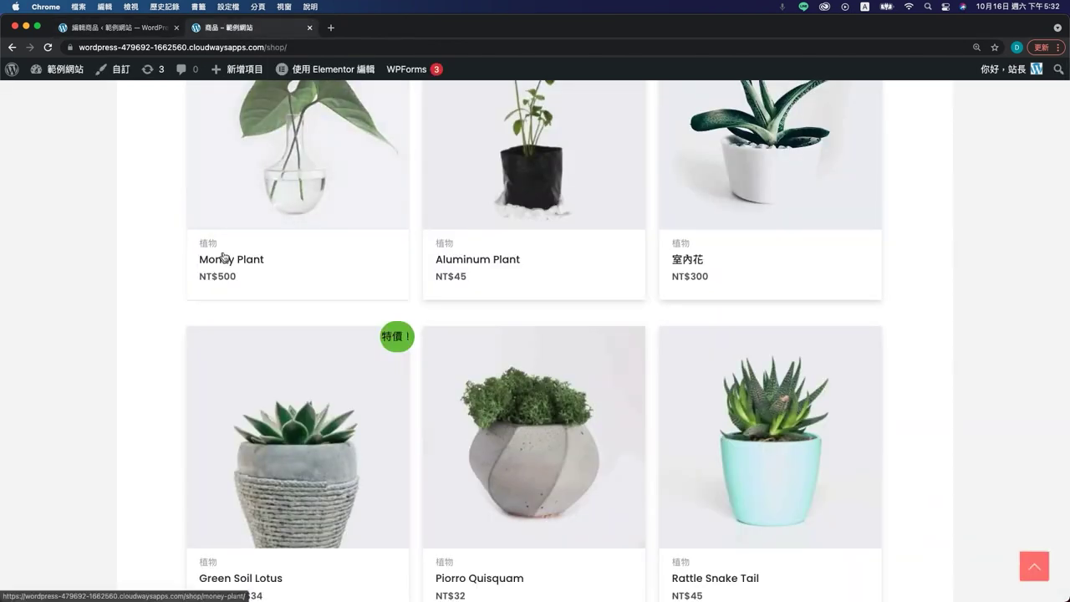
scroll(220, 304, "up", 7)
scroll(220, 303, "down", 2)
scroll(220, 303, "down", 3)
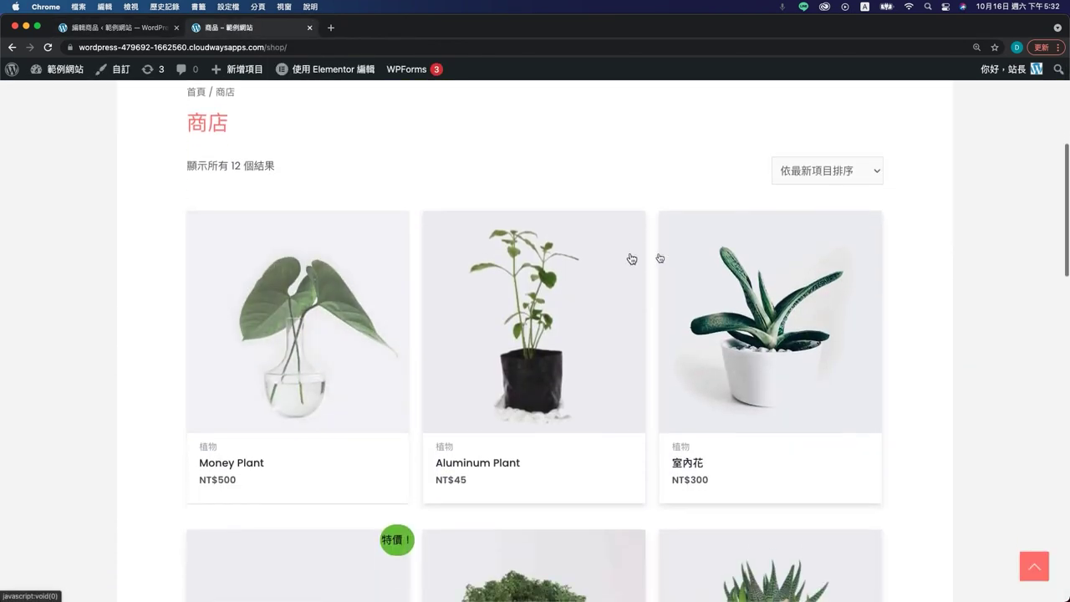
left_click(739, 337)
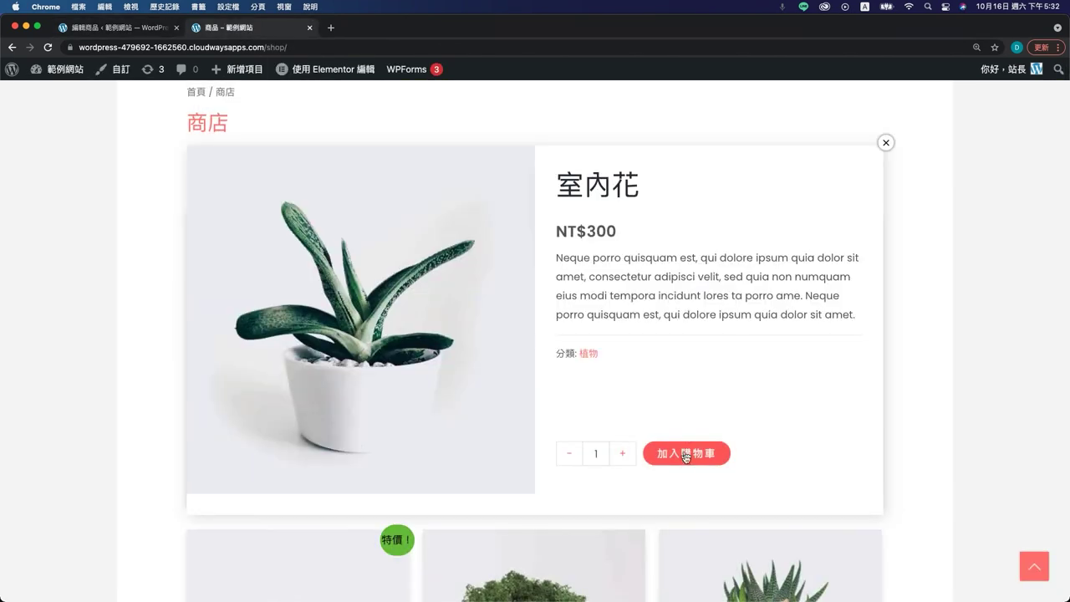
left_click(690, 464)
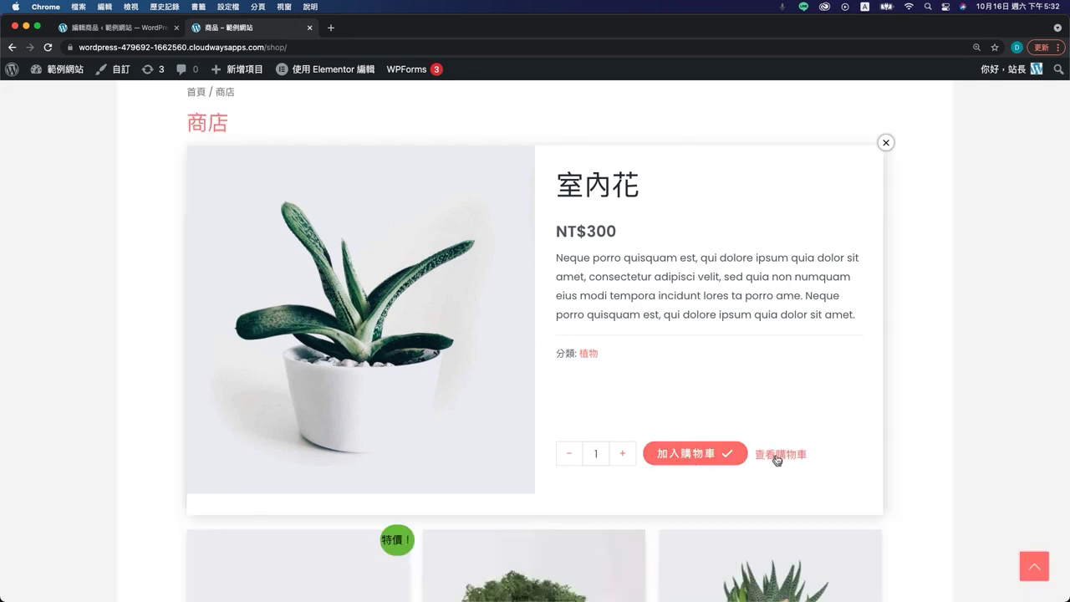
left_click(774, 454)
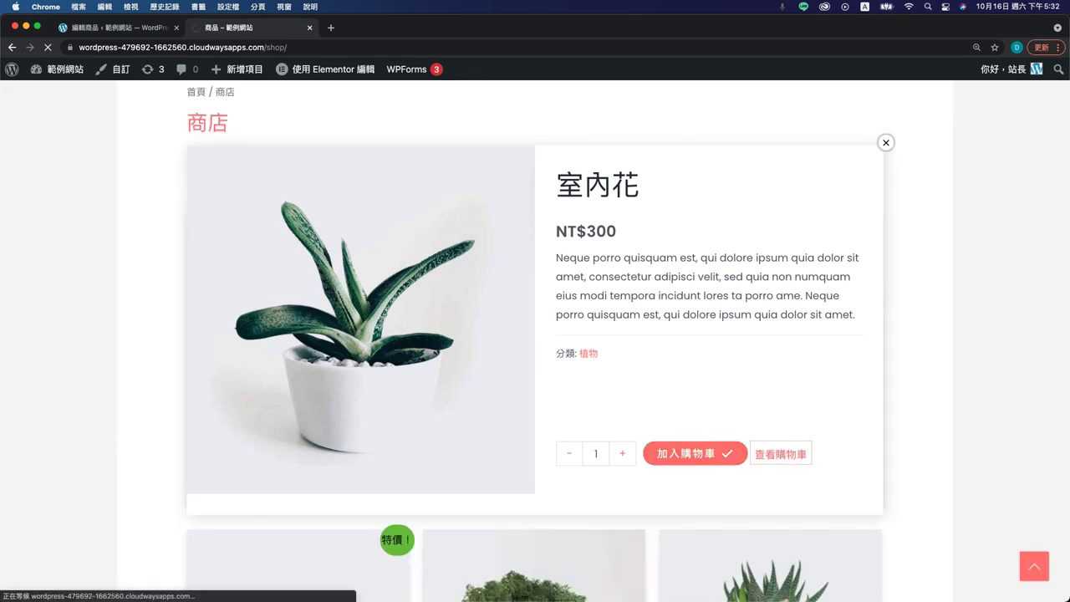
- Check the 黑貓宅急便（體積計算） shipping fee in the cart totals for one 室內花
scroll(667, 434, "down", 3)
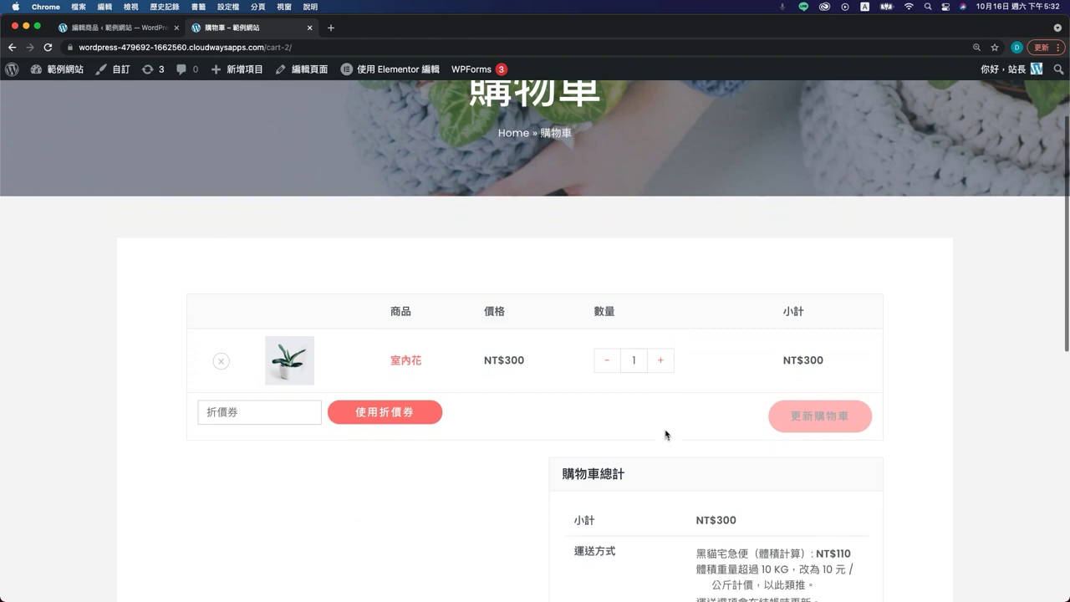
scroll(667, 435, "down", 3)
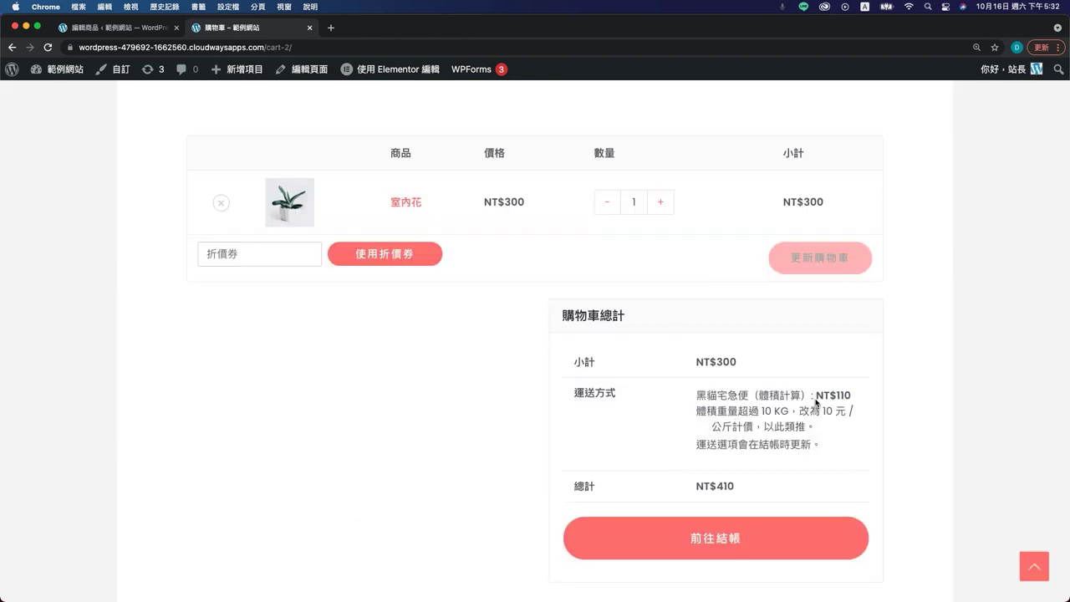
left_click_drag(816, 396, 853, 400)
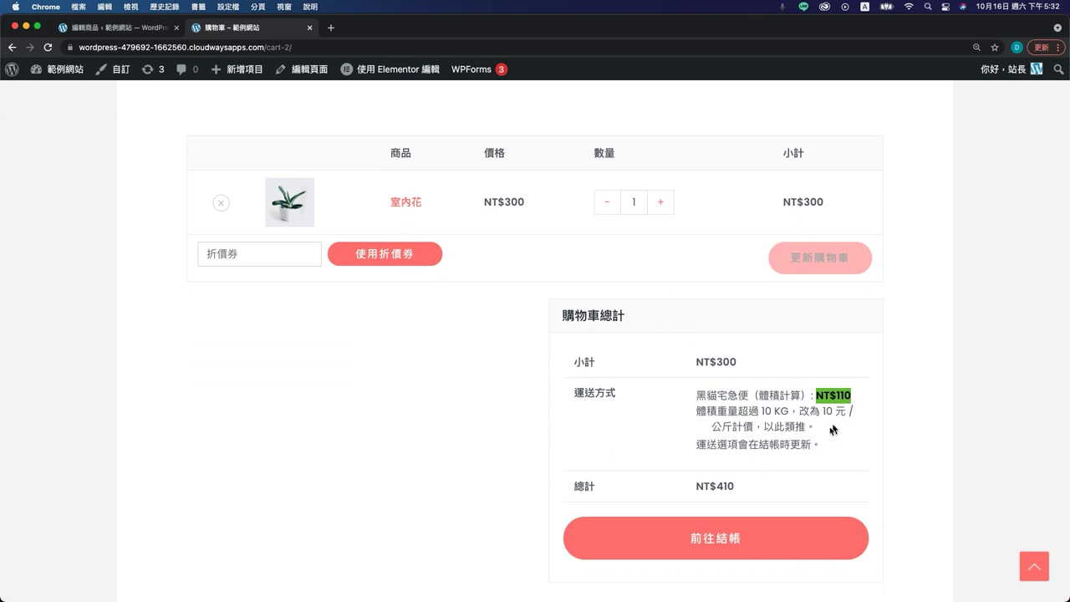
left_click(834, 430)
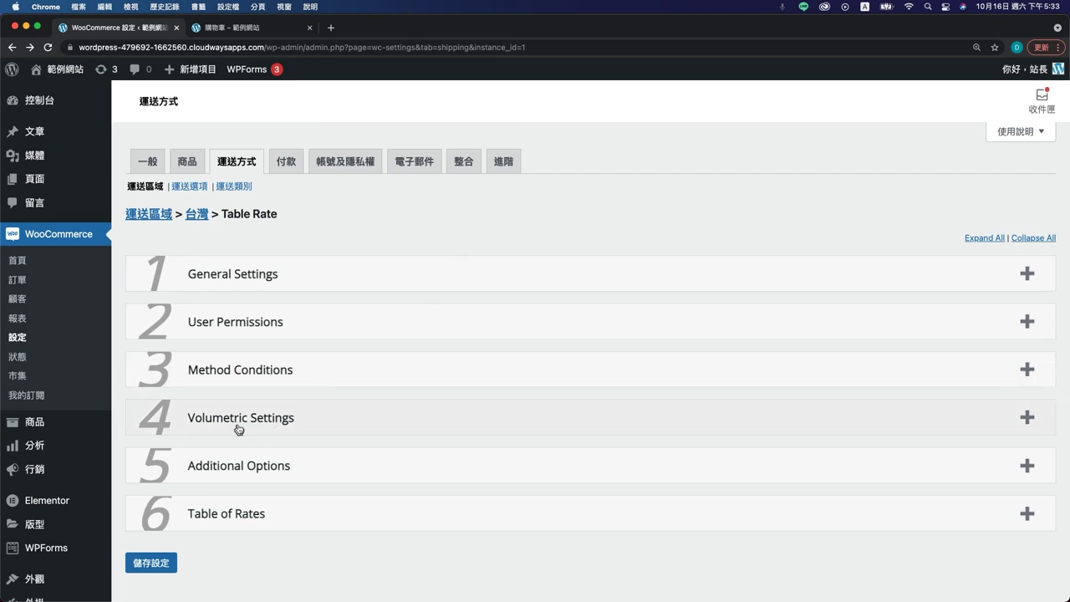
- Examine the Volumetric Number and its equation in the Table Rate method's Volumetric Settings
left_click(240, 428)
scroll(391, 460, "down", 2)
scroll(391, 460, "down", 1)
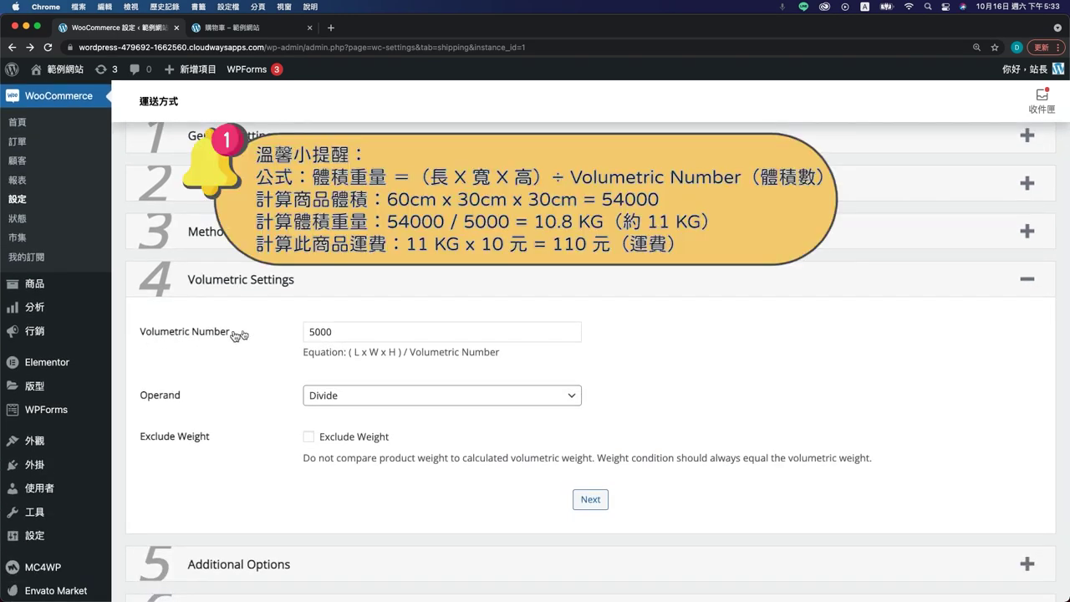
left_click_drag(343, 332, 524, 360)
left_click(309, 349)
left_click(439, 354)
double_click(352, 335)
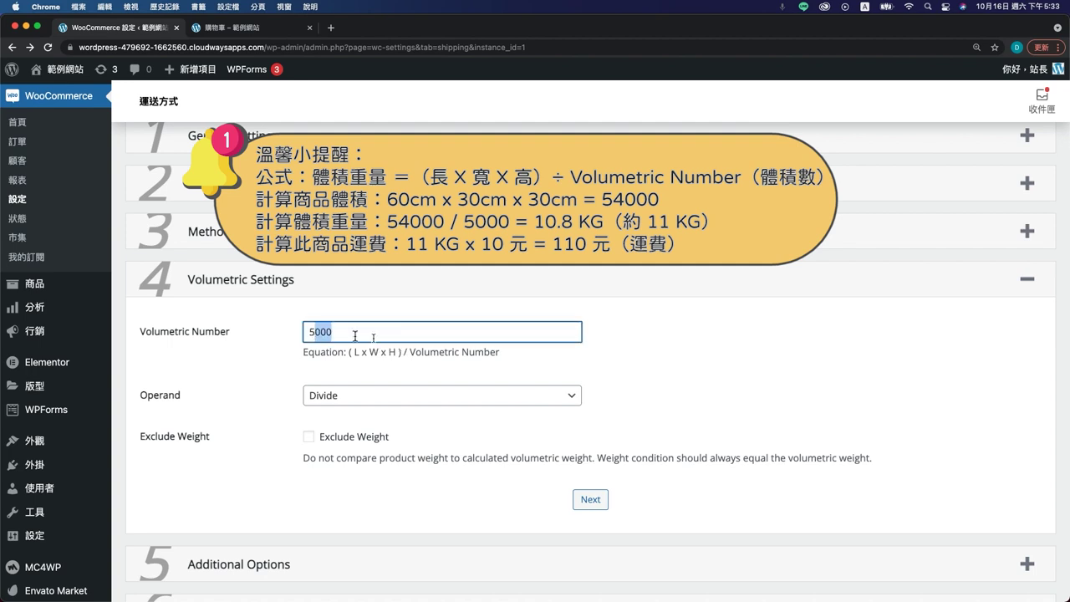
left_click(531, 361)
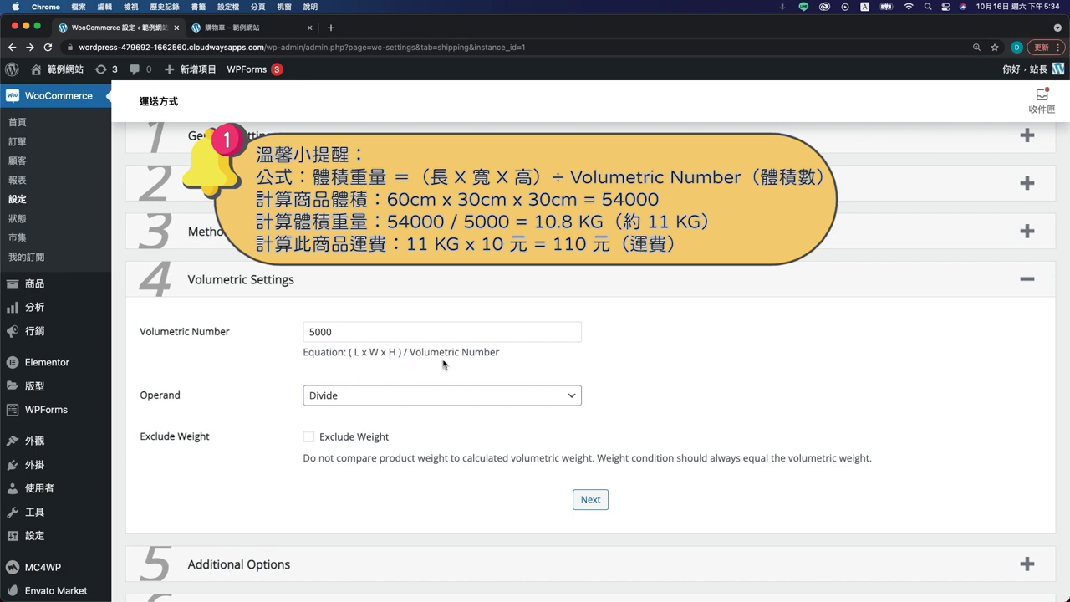
double_click(350, 332)
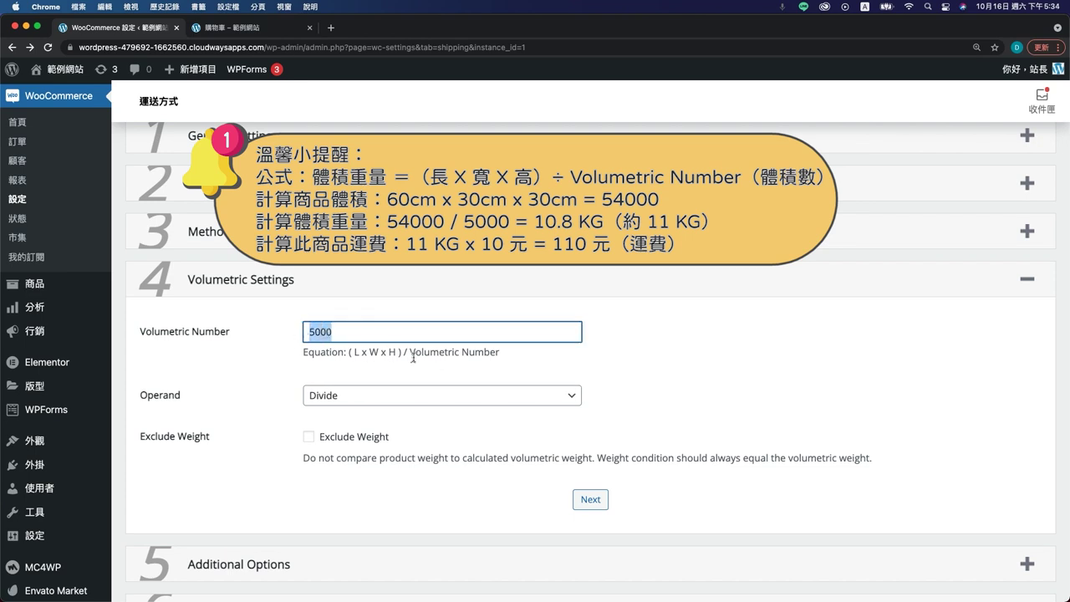
left_click(607, 366)
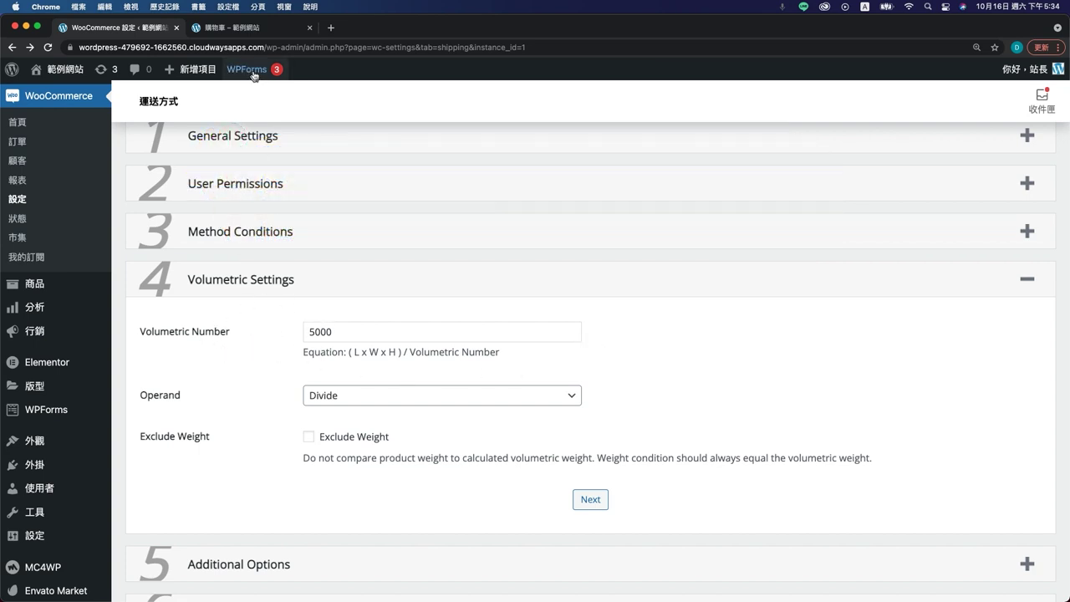
- Compare the cart's 黑貓宅急便（體積計算） fee with the volumetric weight description beneath it
left_click(245, 35)
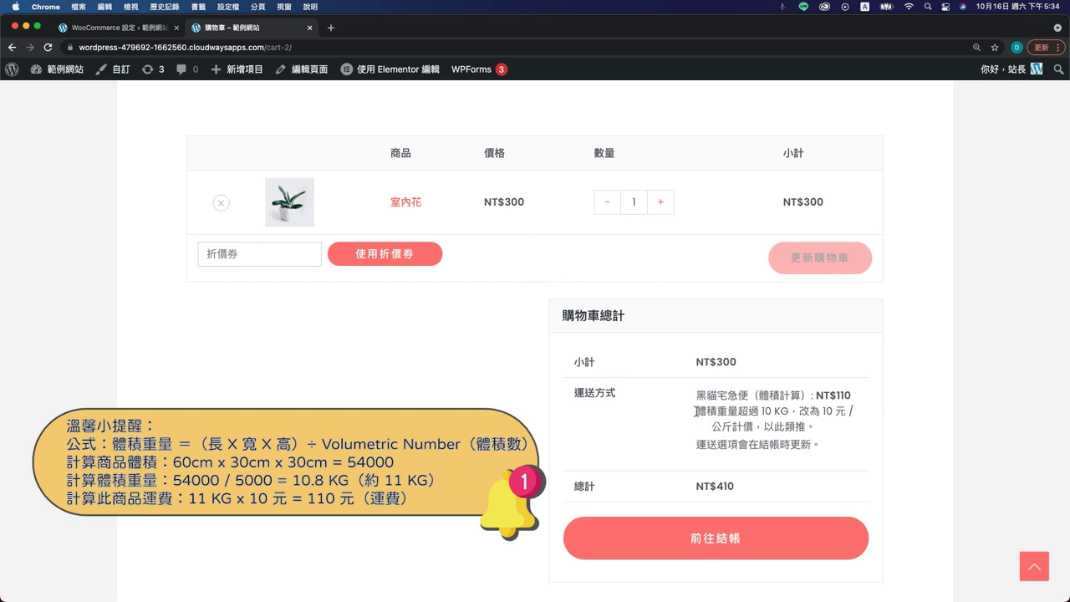
left_click_drag(696, 410, 726, 411)
left_click(677, 427)
left_click_drag(818, 398, 858, 398)
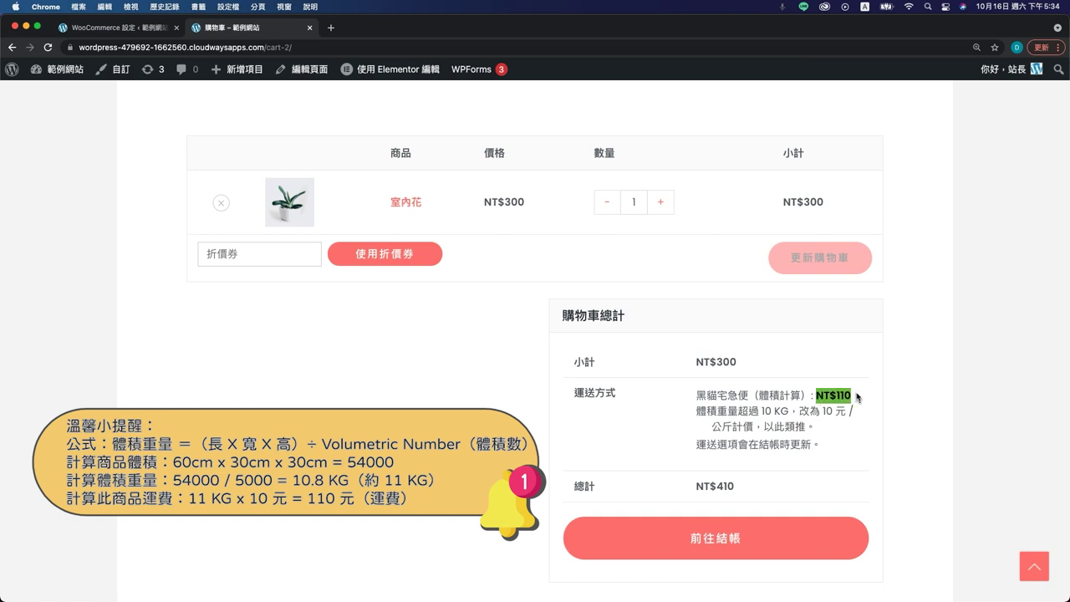
left_click(858, 398)
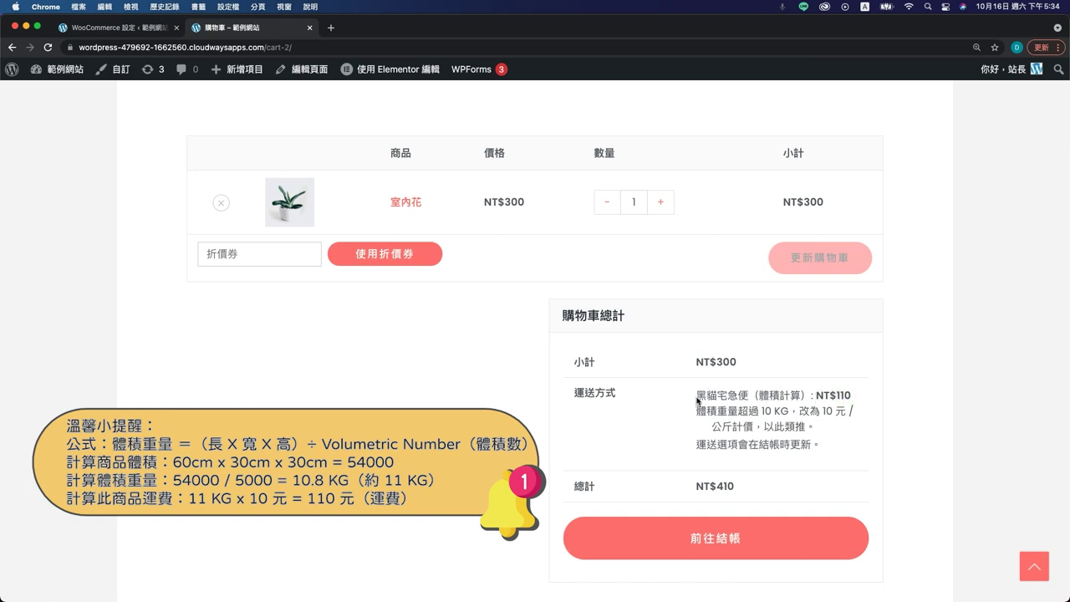
left_click_drag(815, 398, 856, 396)
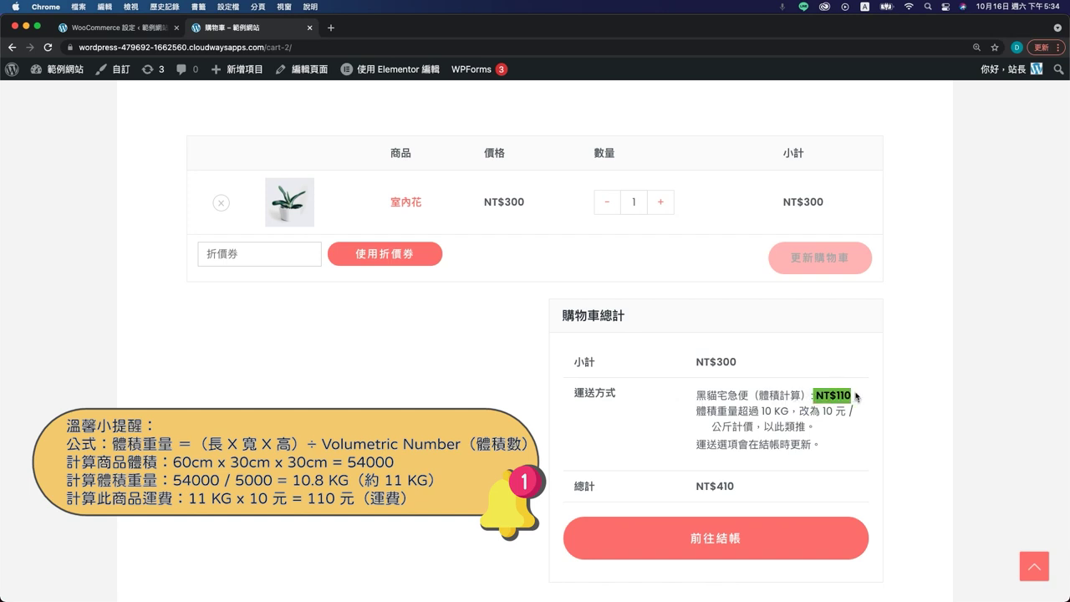
left_click(856, 396)
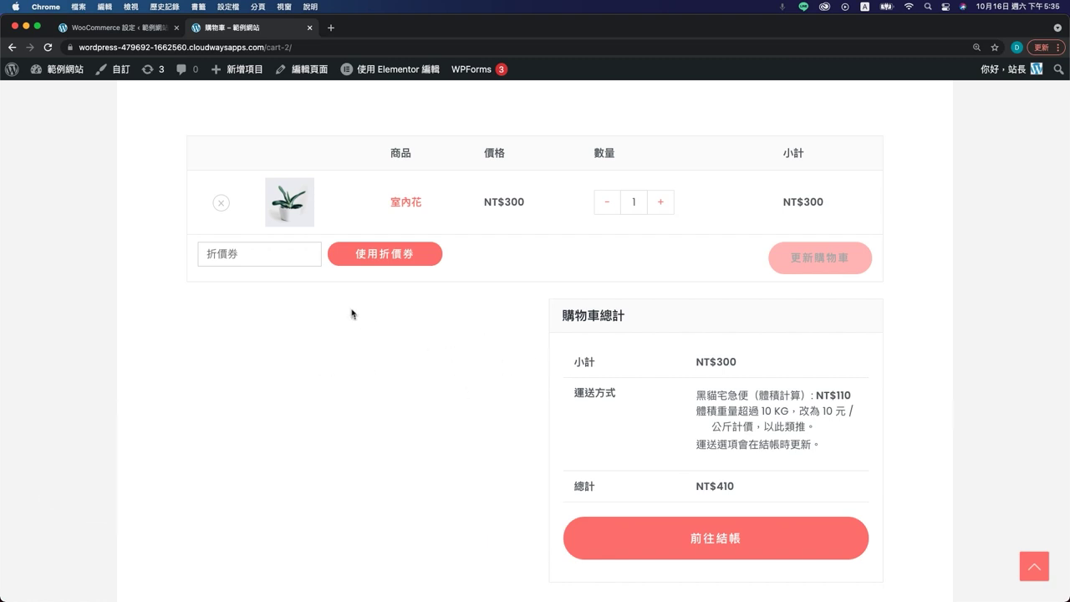
- Review the Volumetric Number used as the divisor in the Table Rate method's Volumetric Settings
left_click(145, 31)
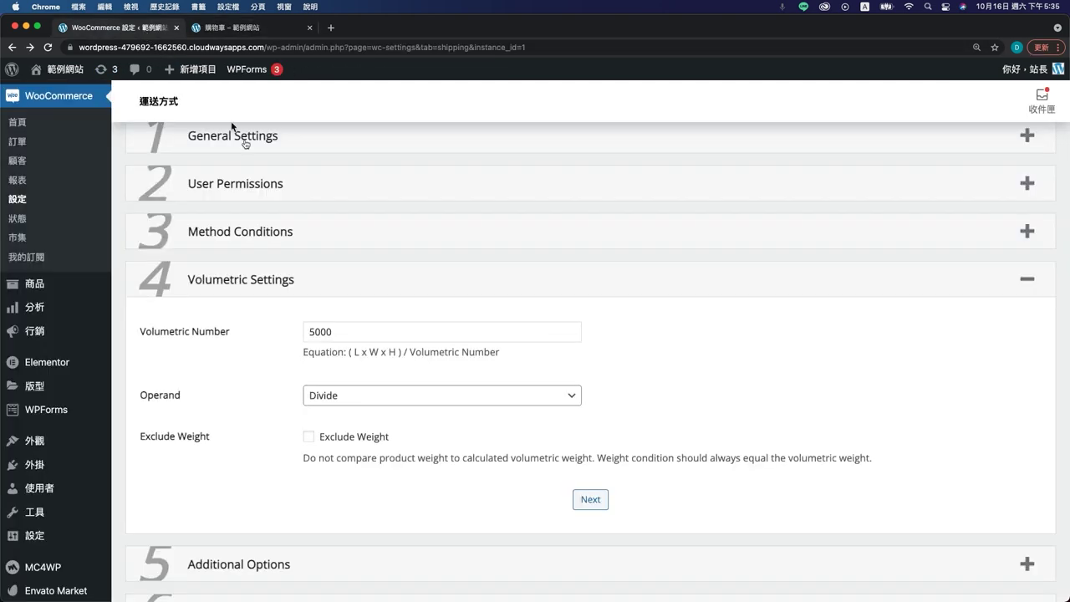
scroll(300, 286, "down", 1)
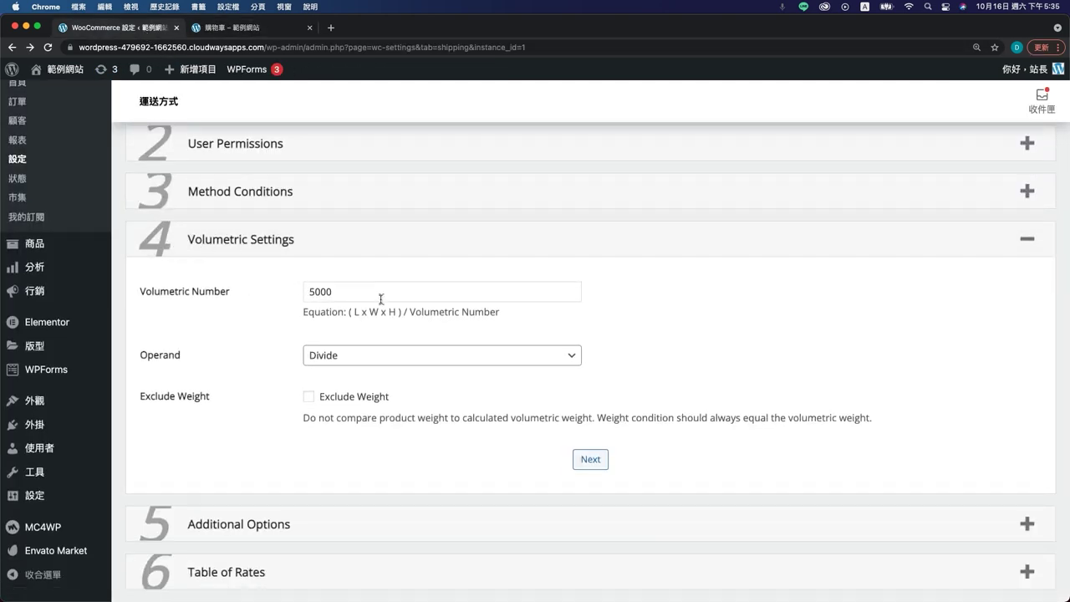
left_click_drag(382, 299, 307, 291)
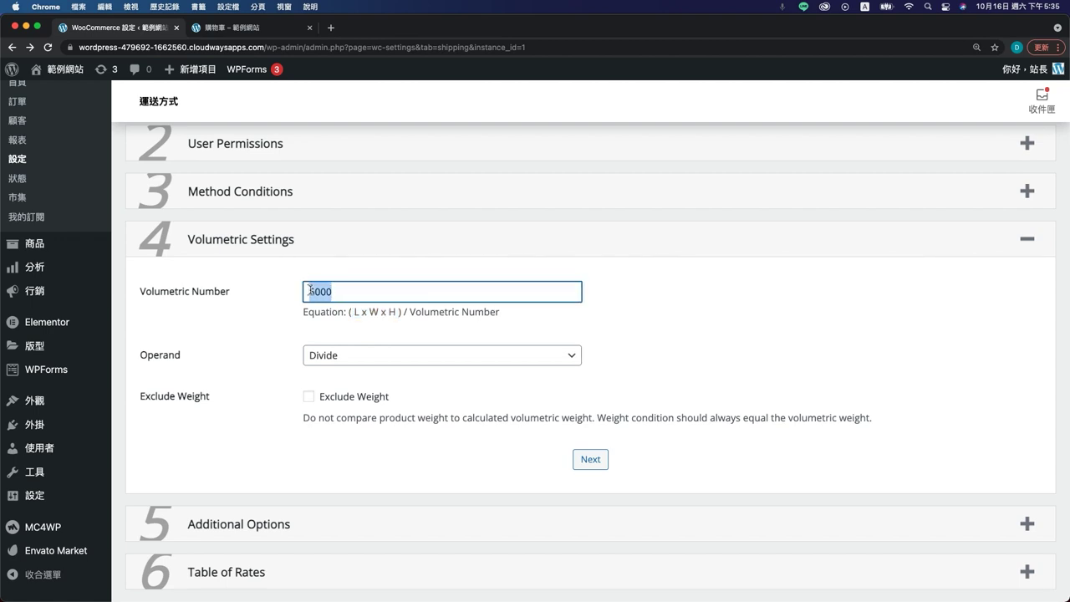
left_click(502, 326)
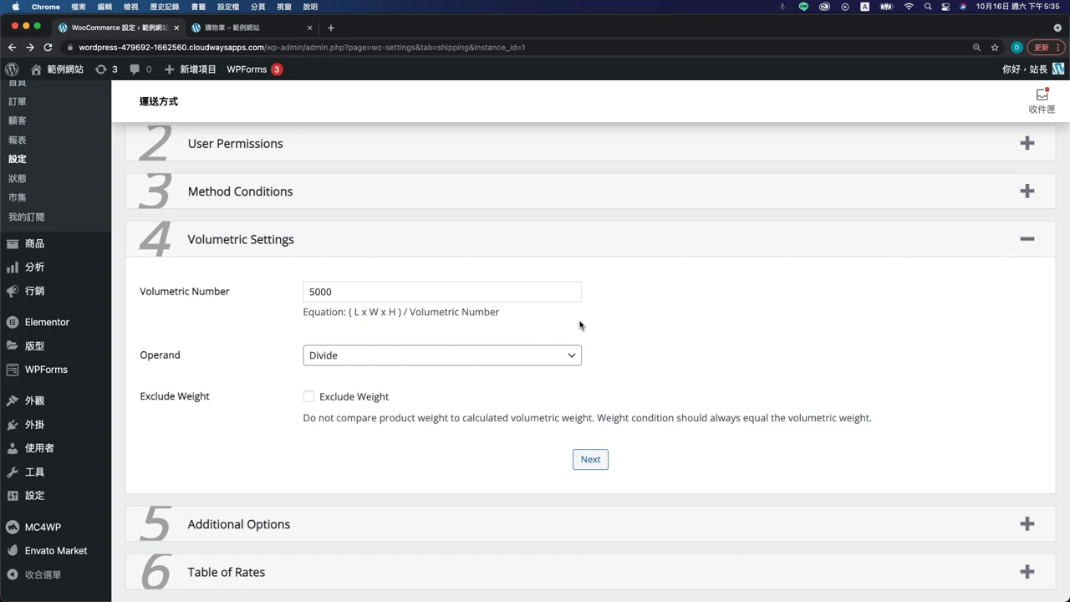
scroll(430, 360, "down", 2)
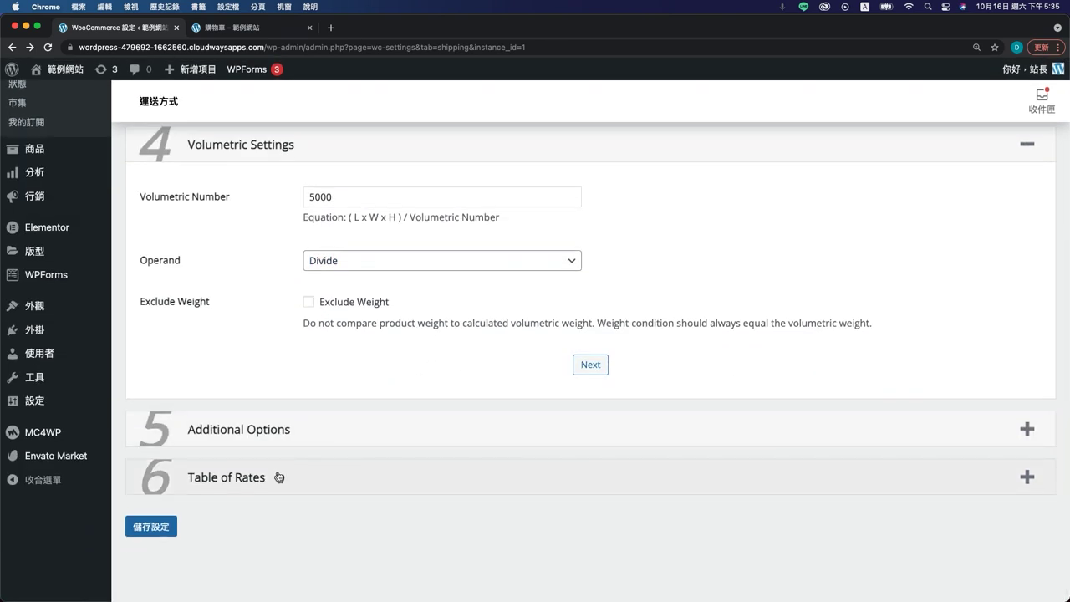
- Examine the second rate row of the 黑貓宅急便（體積計算） option in the Table of Rates, including its weight condition
left_click(279, 477)
scroll(279, 475, "down", 15)
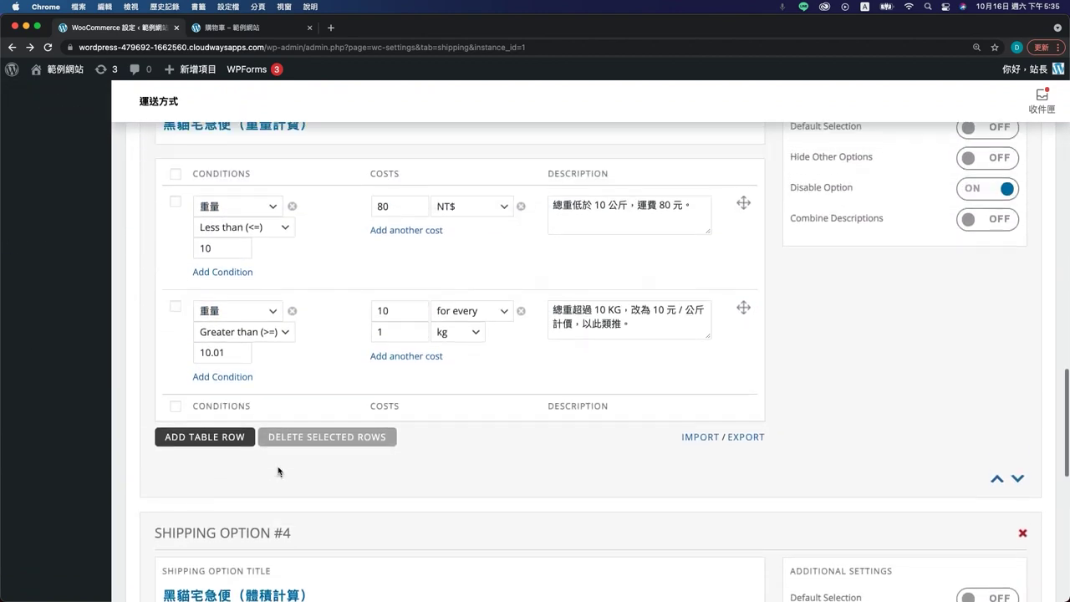
scroll(278, 471, "down", 8)
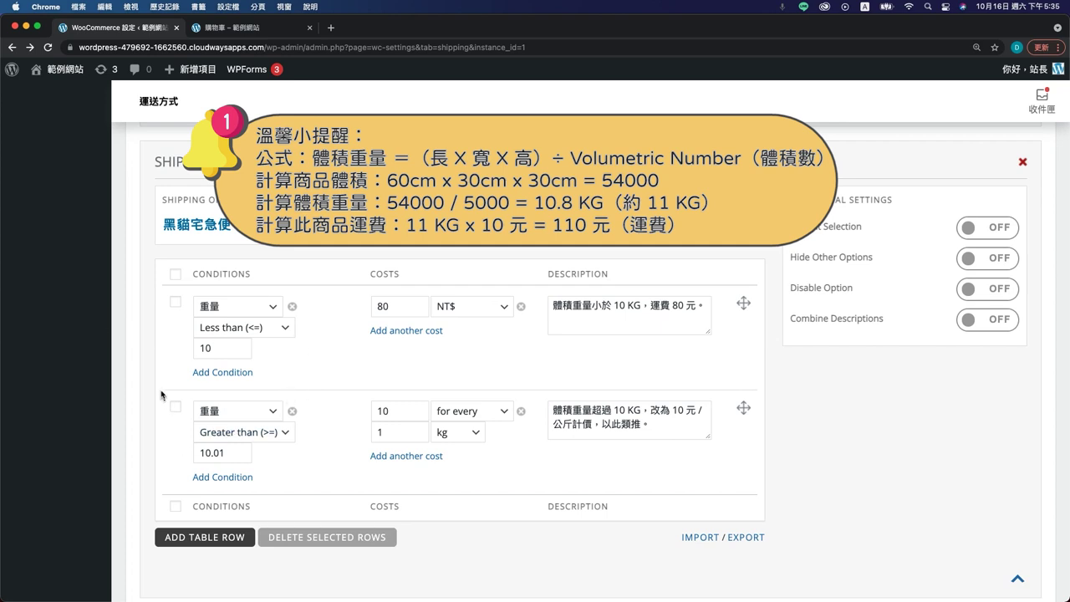
key("super+shift+4")
left_click_drag(157, 390, 765, 497)
left_click_drag(240, 453, 187, 454)
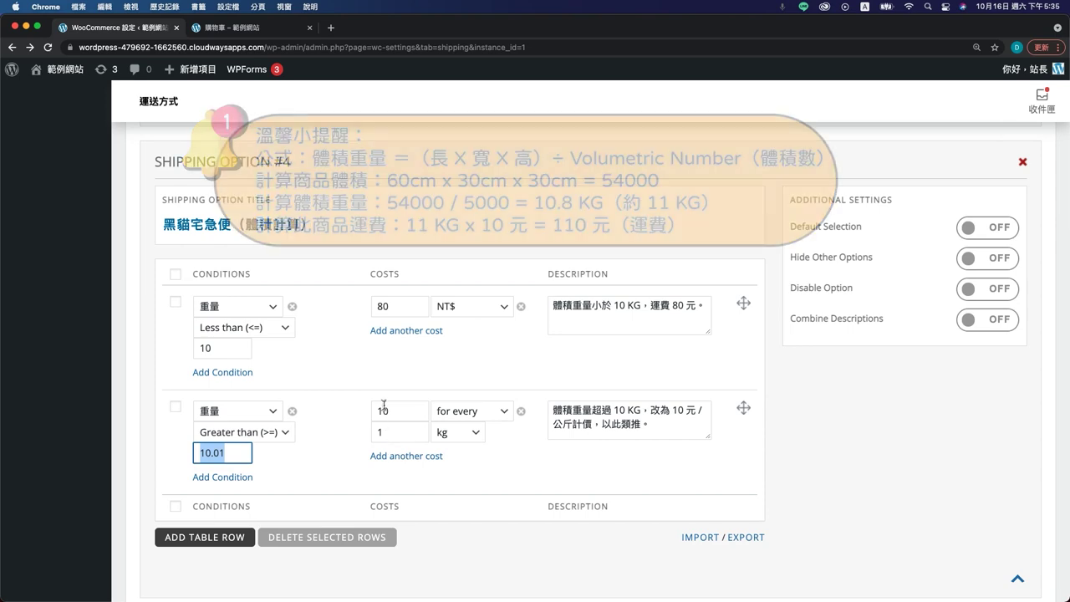
- Check the cart's 黑貓宅急便（體積計算） shipping line against the second rate row
left_click(269, 31)
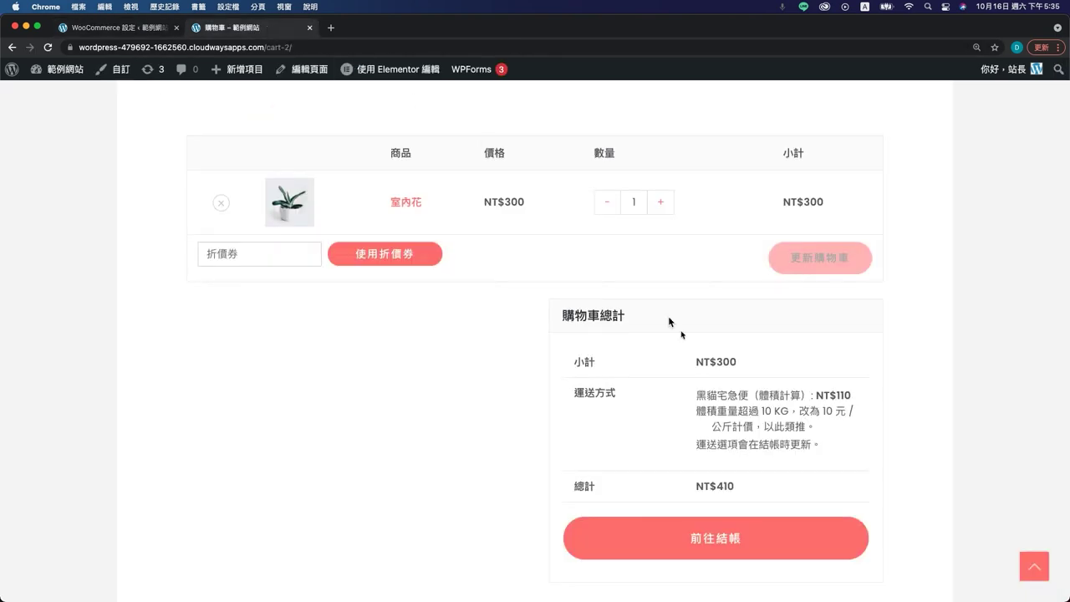
left_click_drag(699, 395, 868, 396)
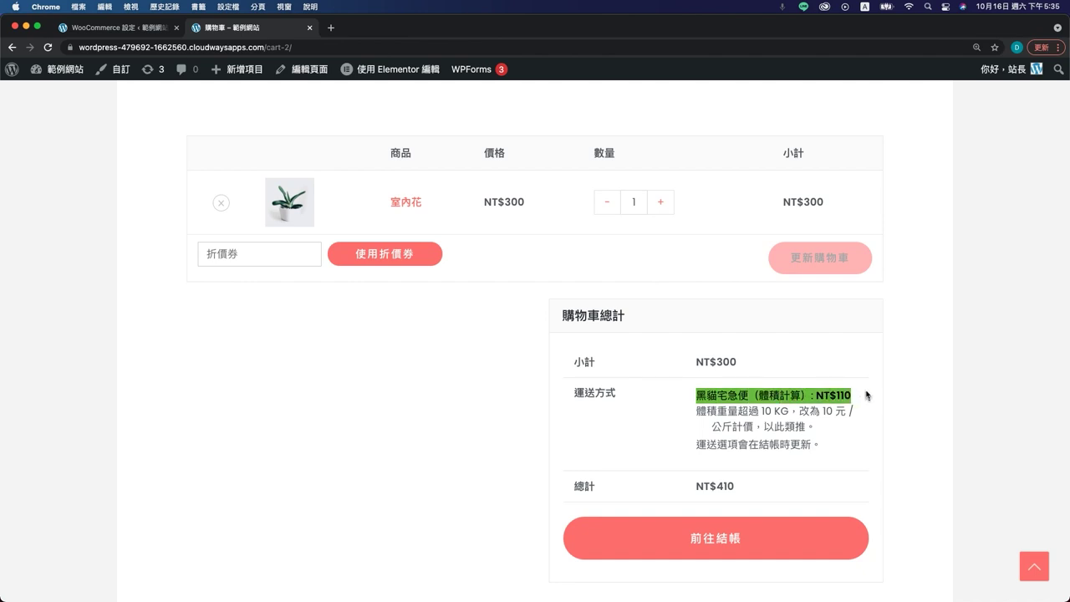
left_click(868, 396)
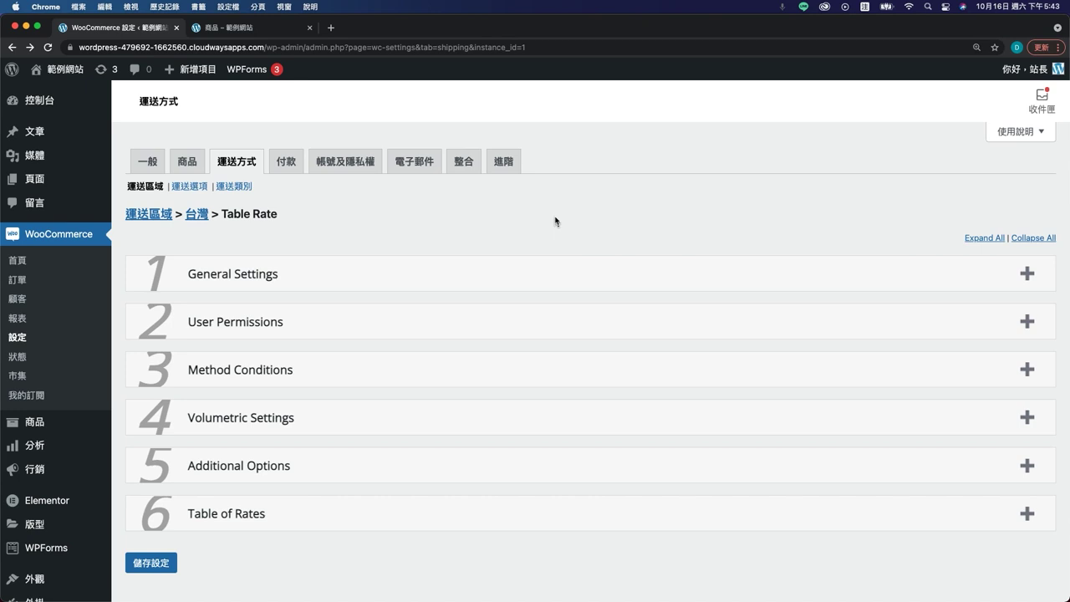
- Clear the Volumetric Number in the Table Rate method's Volumetric Settings
scroll(554, 220, "down", 1)
left_click(310, 364)
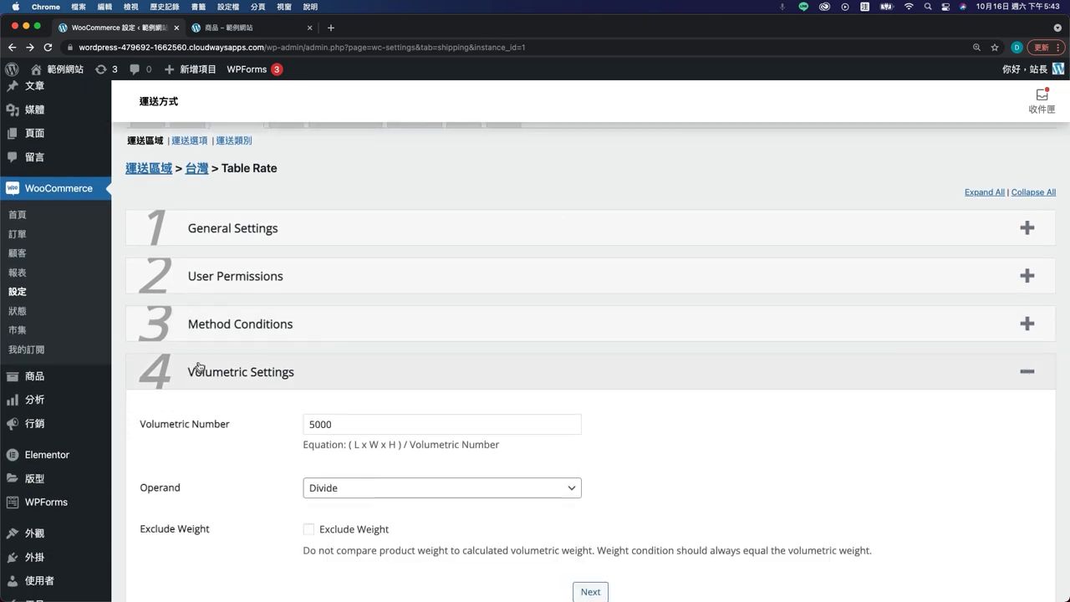
left_click_drag(342, 424, 289, 430)
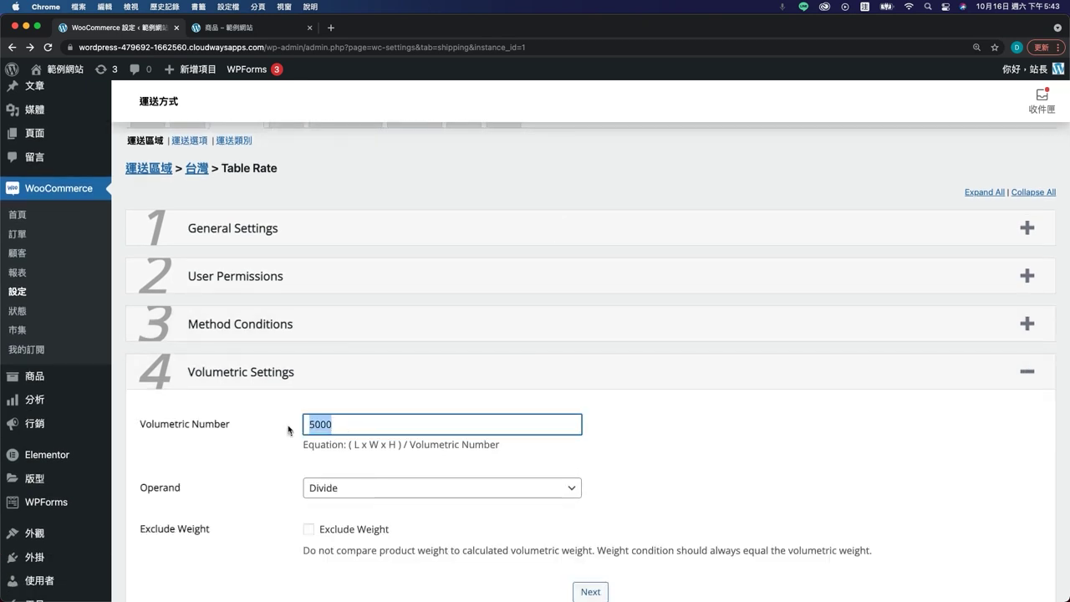
key("BackSpace")
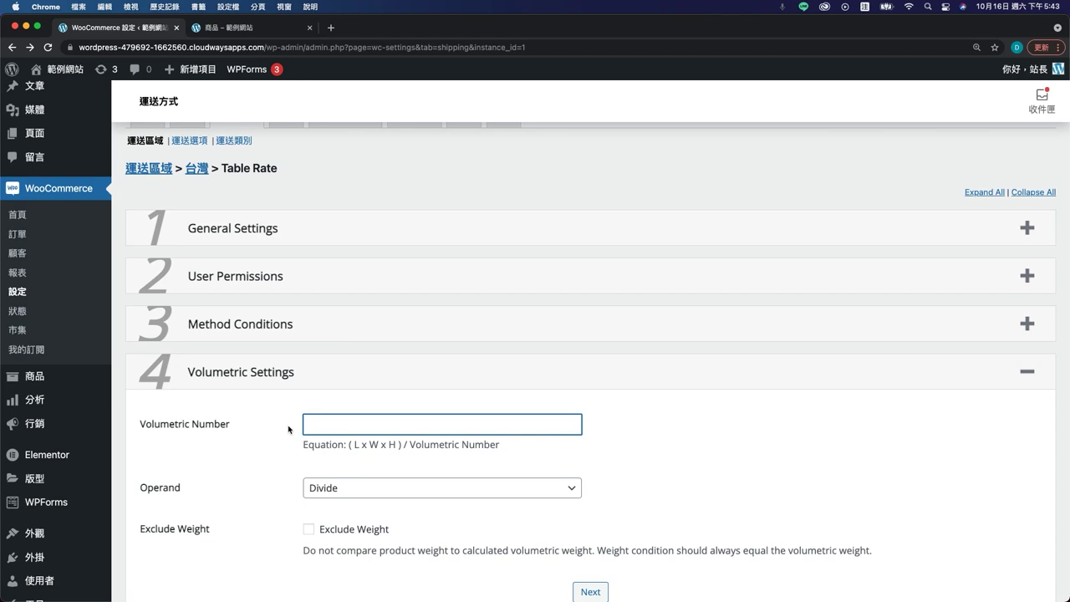
scroll(284, 430, "down", 5)
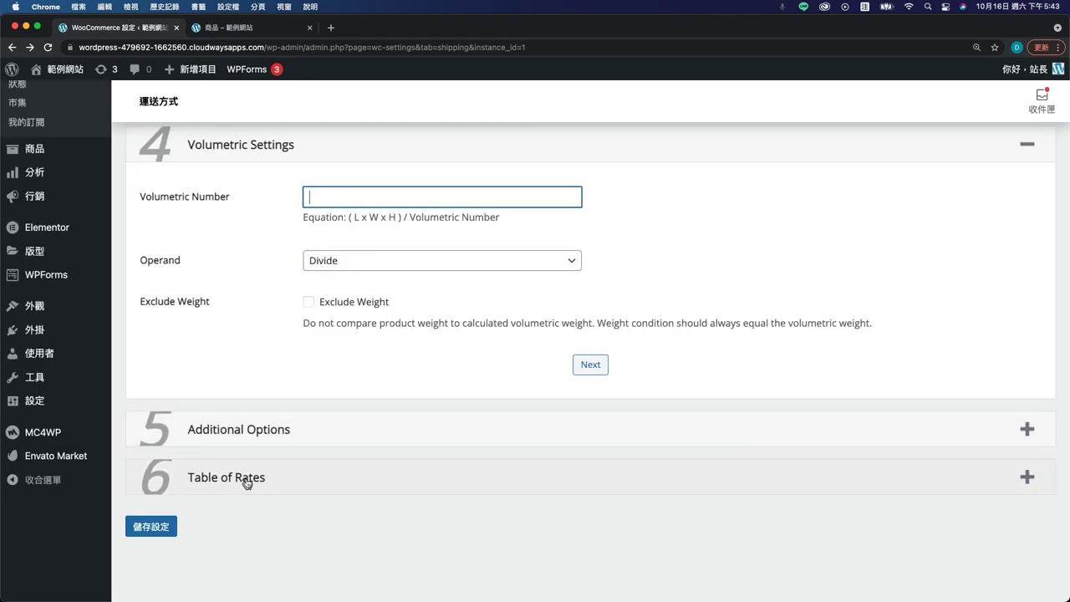
- Disable the 黑貓宅急便（體積計算） shipping option in the Table of Rates
left_click(248, 484)
scroll(308, 492, "down", 20)
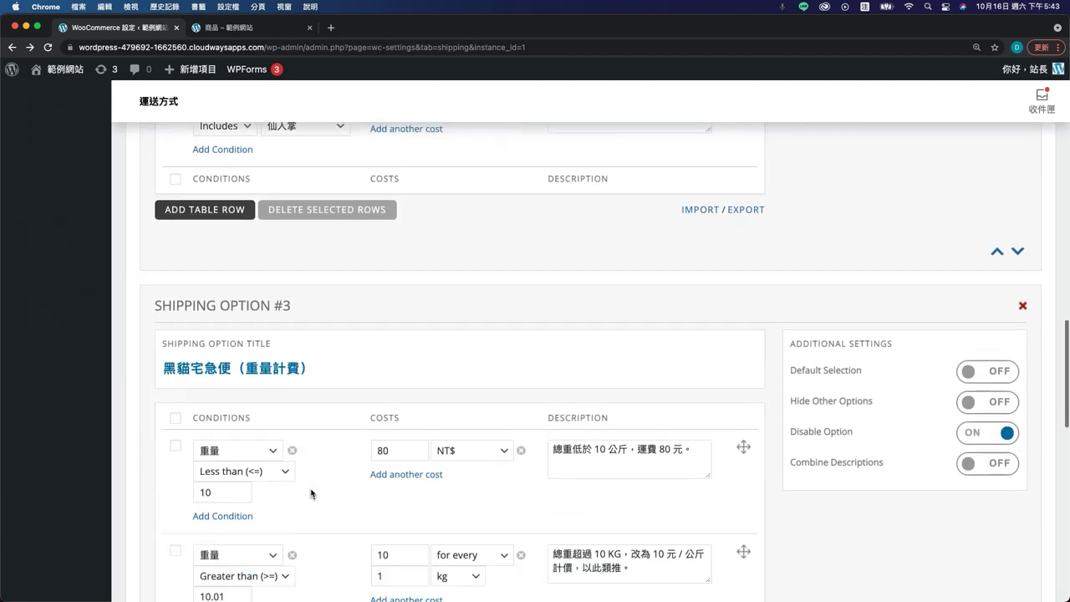
scroll(310, 495, "down", 5)
scroll(310, 494, "up", 5)
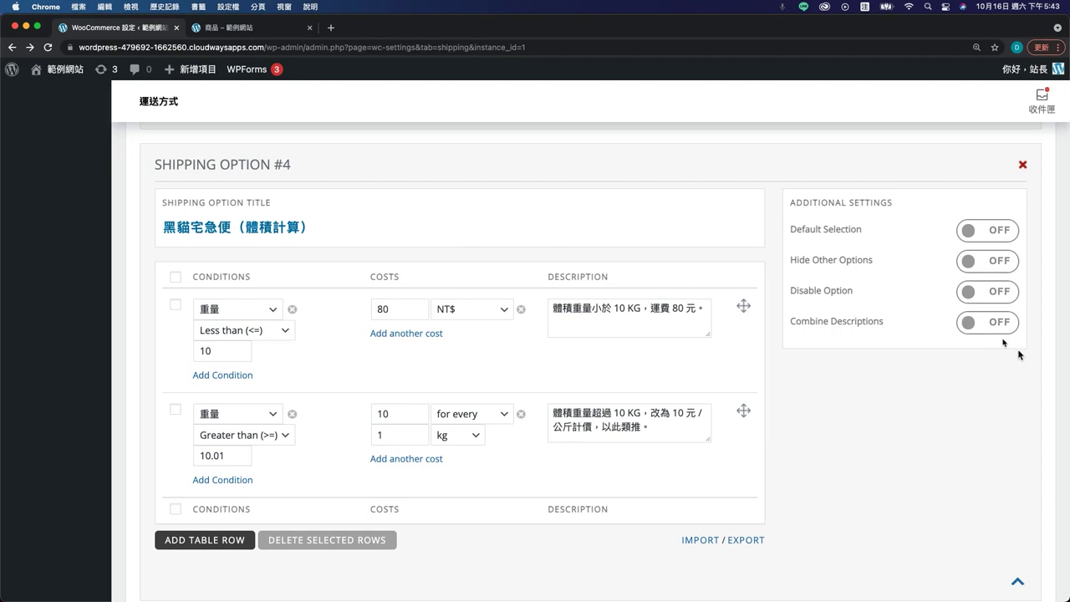
left_click(1015, 291)
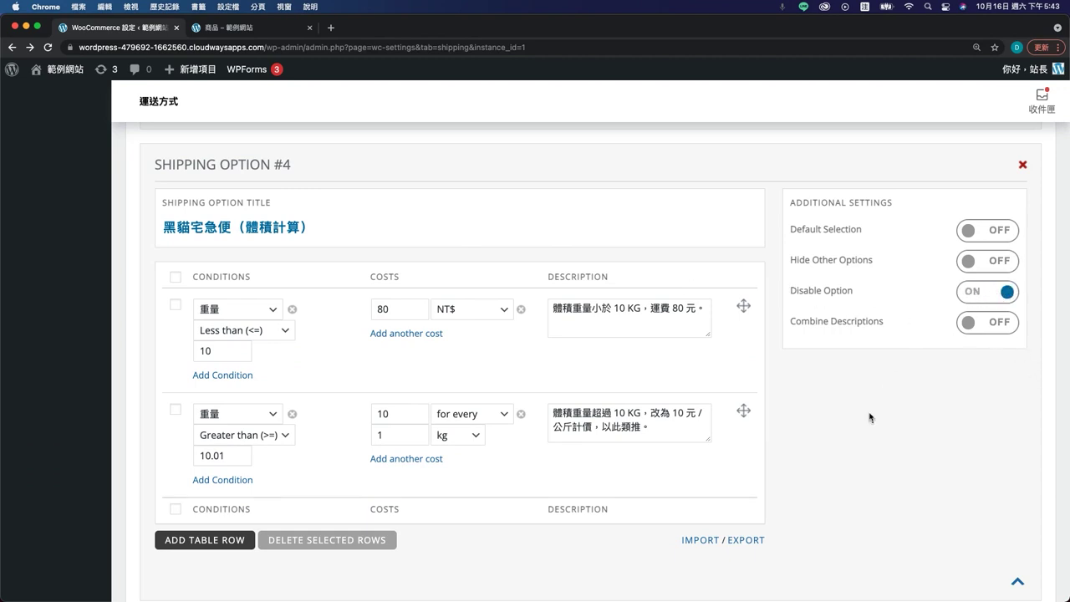
- Add another shipping option to the Table of Rates, titled 黑貓宅急便（滿額免運）
scroll(869, 413, "down", 2)
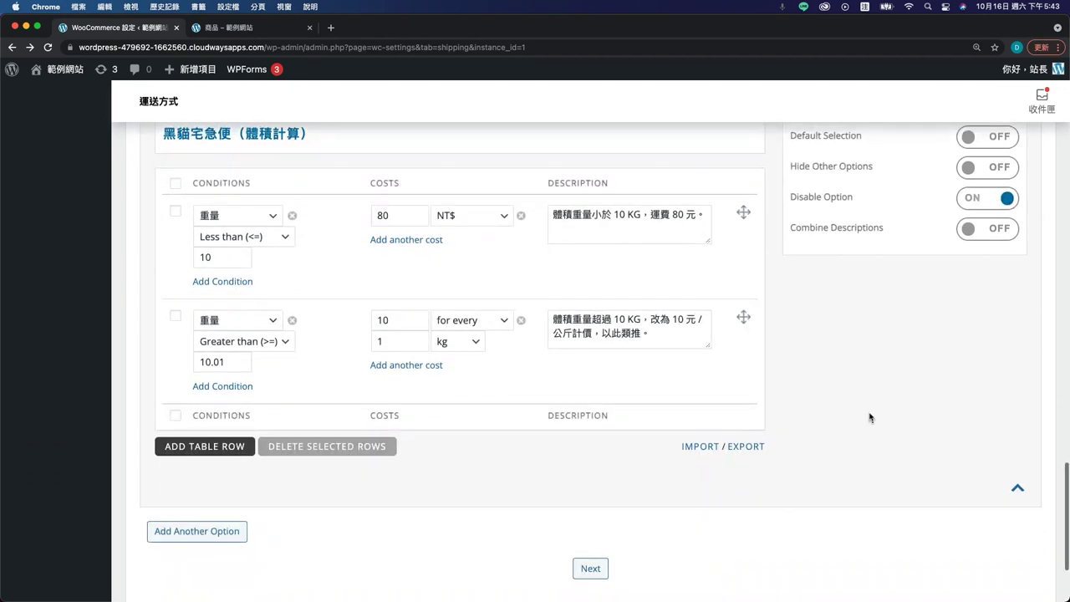
left_click(186, 537)
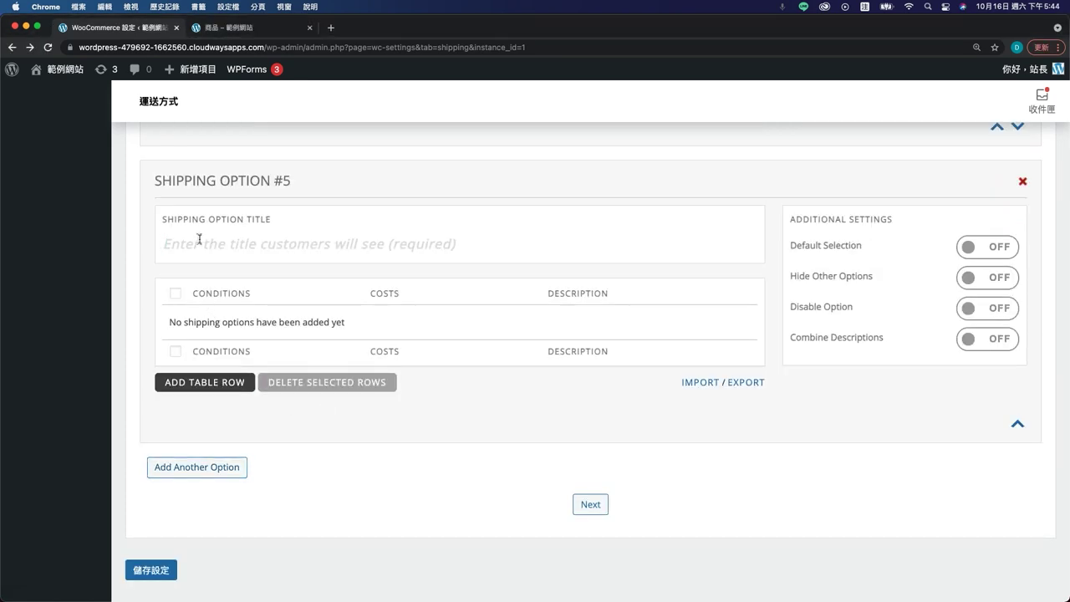
type("黑貓宅急便（滿額免運）")
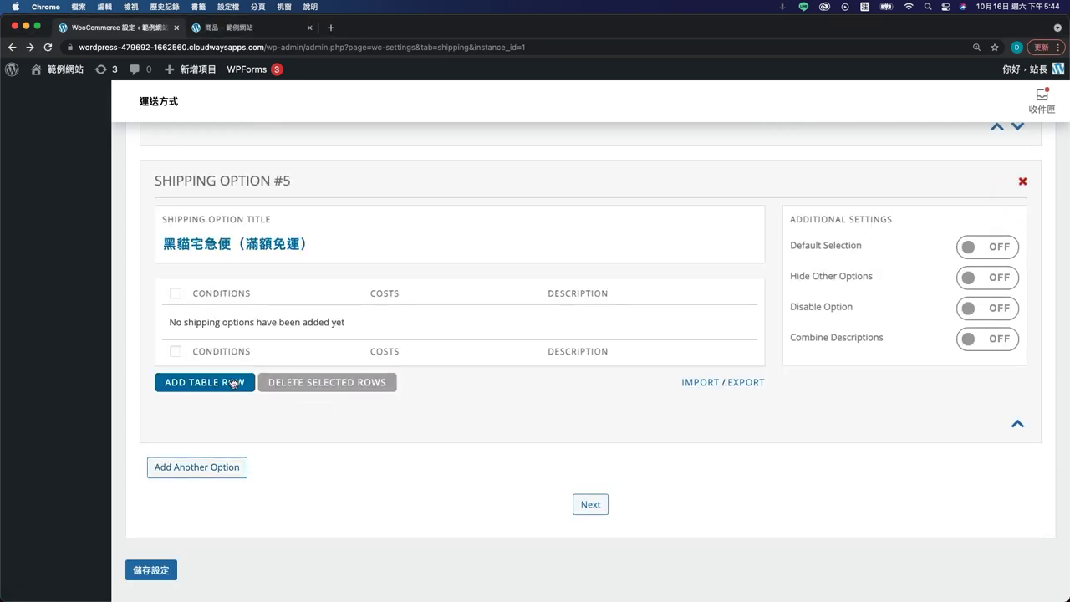
- Add a rate row without conditions to 黑貓宅急便（滿額免運）, costing NT$ 80 with the description 滿 1000 元，即可免運費！
left_click(208, 382)
left_click(394, 326)
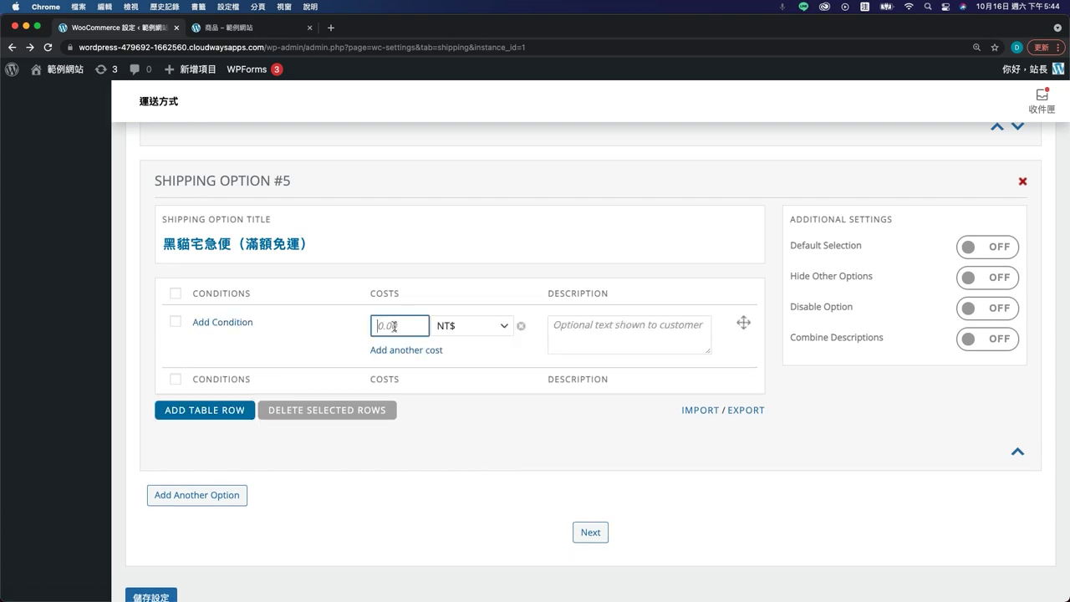
type("80")
left_click(649, 331)
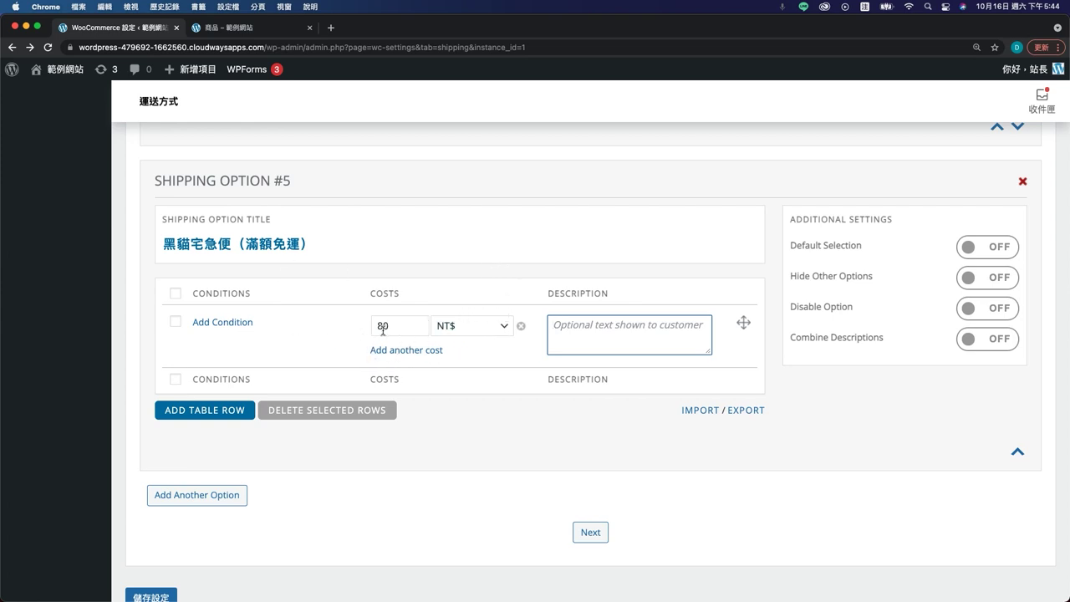
type("滿 1000 元，即可免運費！")
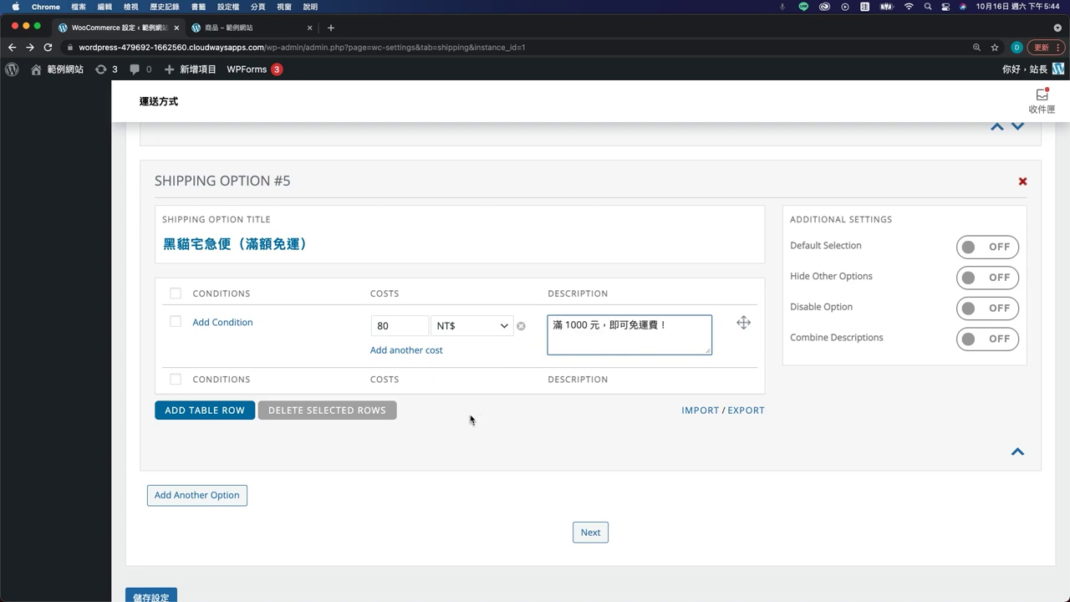
- Add a second rate row to 黑貓宅急便（滿額免運） with the condition 小計 Greater than (>=) 1000
left_click(216, 409)
left_click(216, 409)
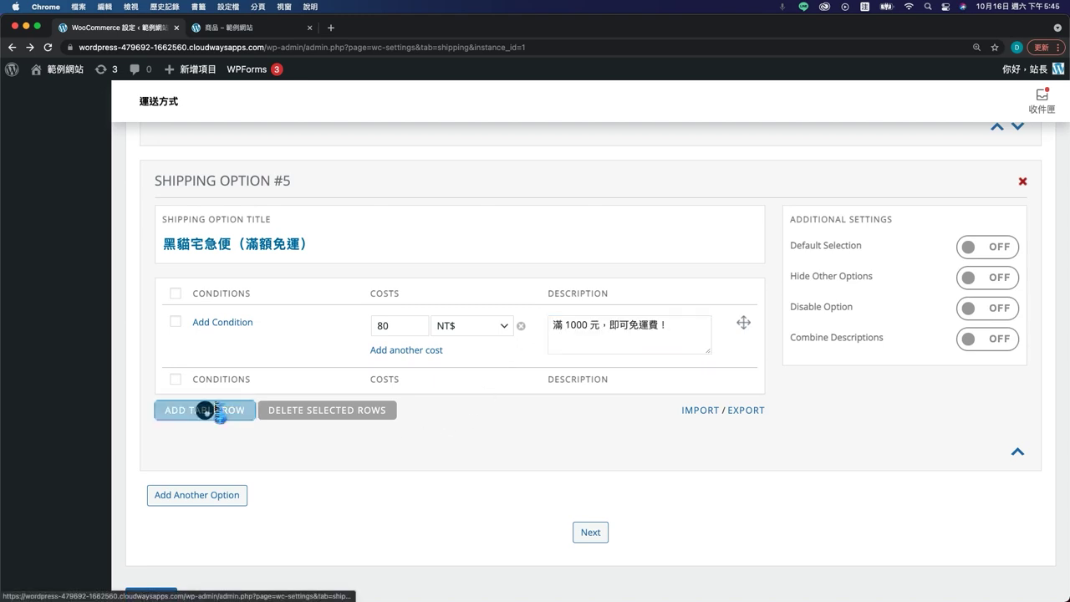
left_click(222, 385)
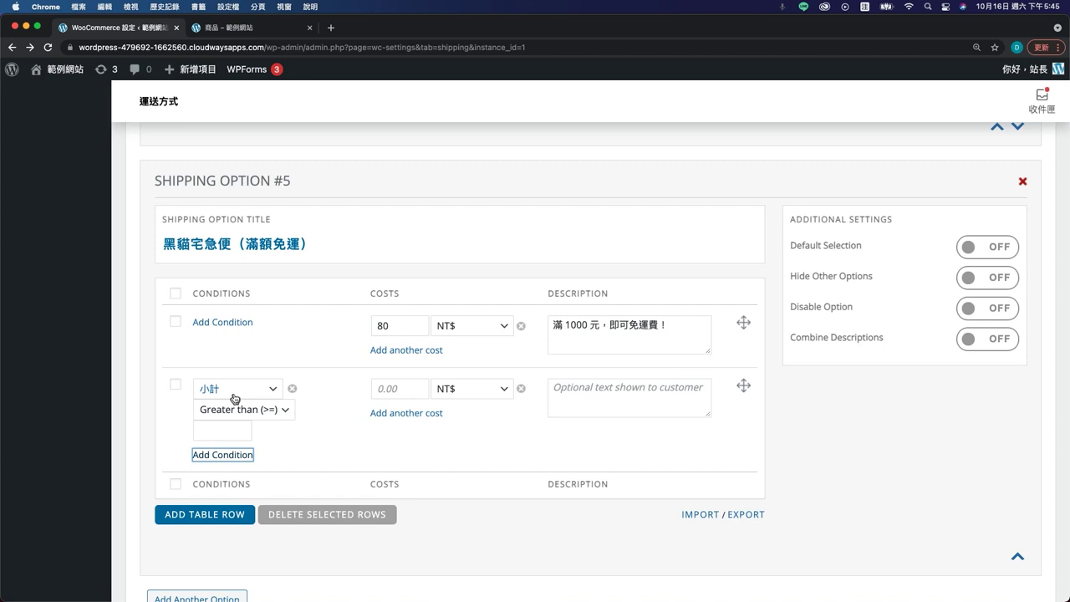
left_click(225, 433)
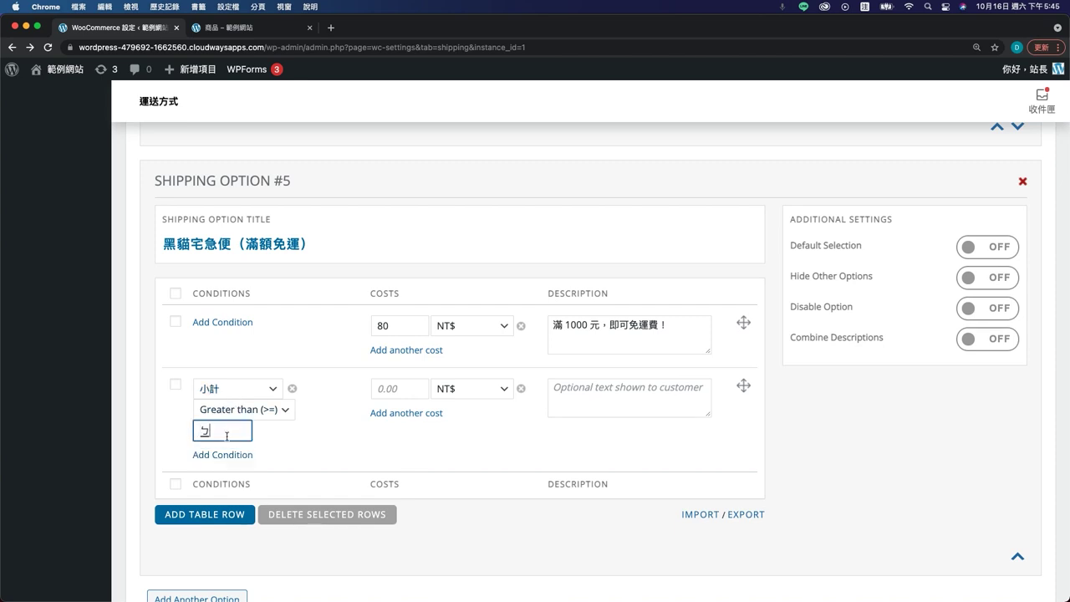
key("BackSpace")
type("1000")
- Set the second rate row's cost to NT$ 0 and its description to 滿 1000 元，免運費～
left_click(404, 387)
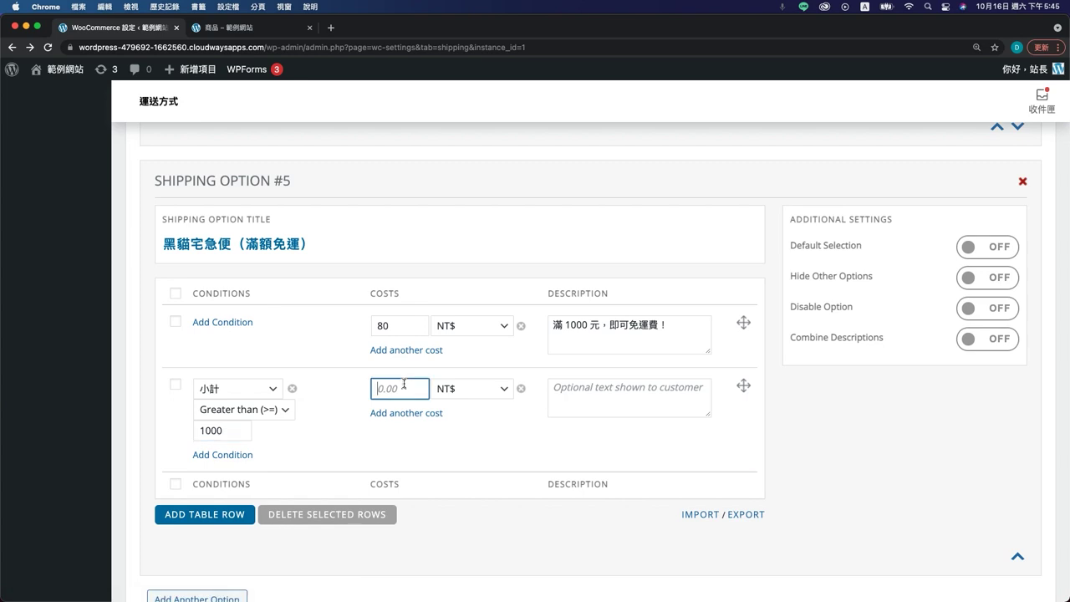
type("0")
left_click(592, 398)
type("滿 1000 元，免運費～")
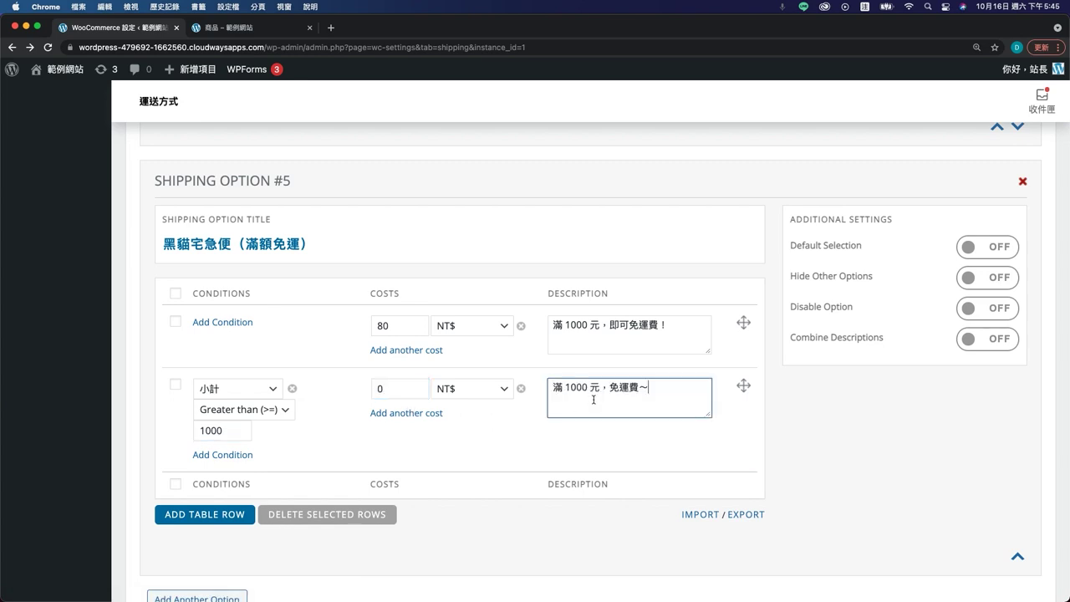
left_click(513, 464)
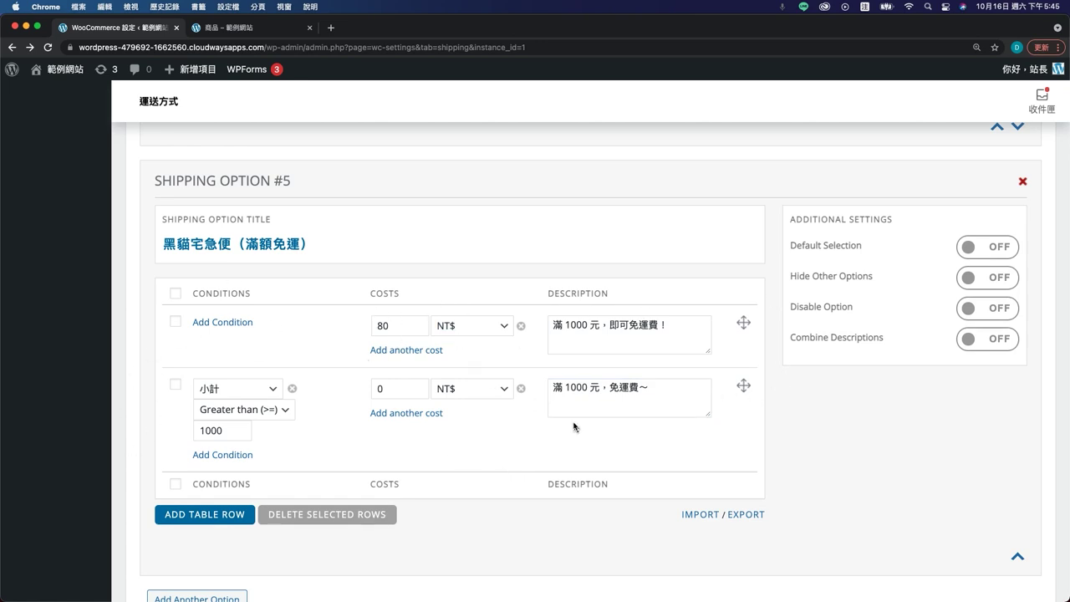
double_click(388, 389)
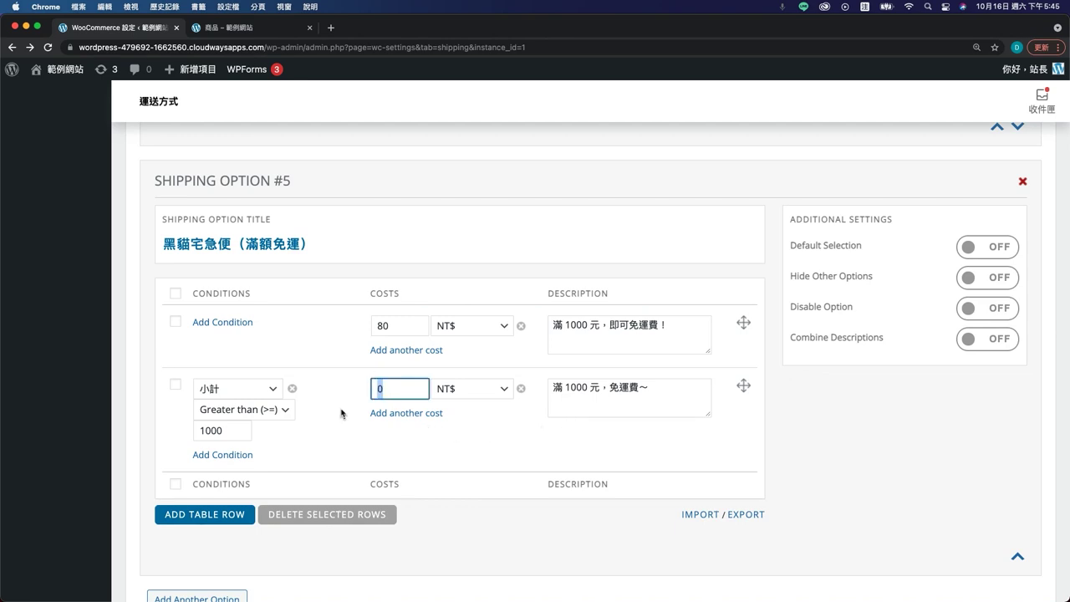
left_click(342, 415)
- Add a third rate row to 黑貓宅急便（滿額免運） with a 商品 Includes condition
scroll(487, 378, "down", 1)
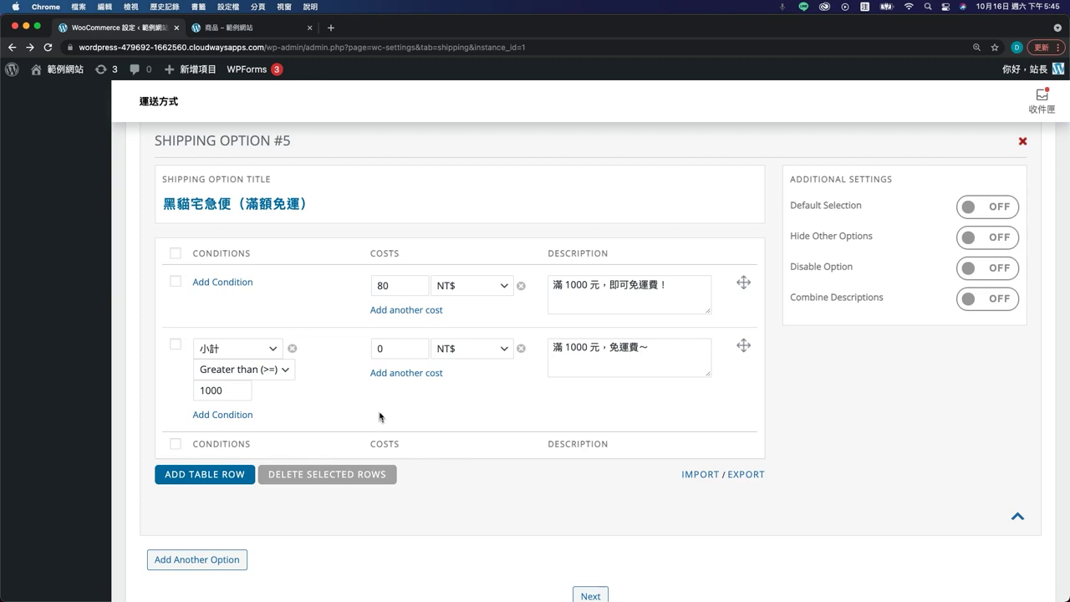
left_click(206, 473)
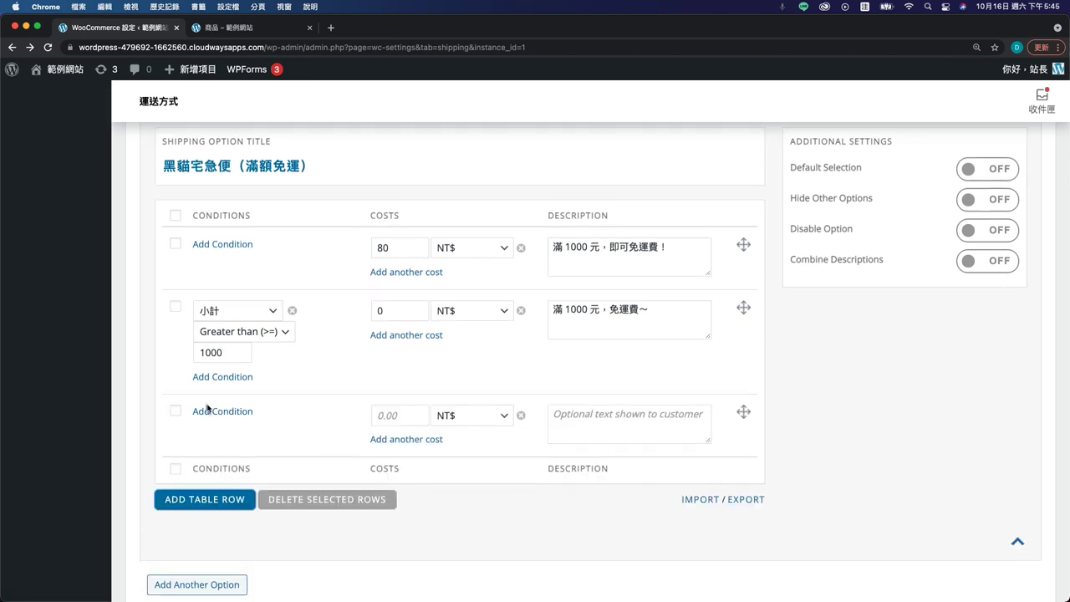
left_click(207, 410)
left_click(213, 416)
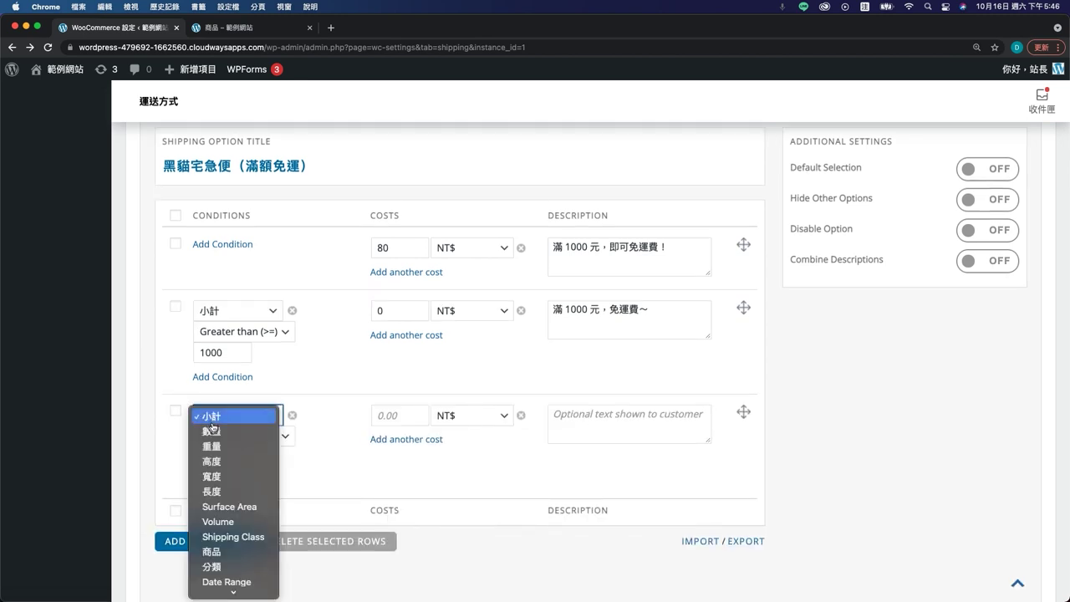
scroll(217, 507, "down", 2)
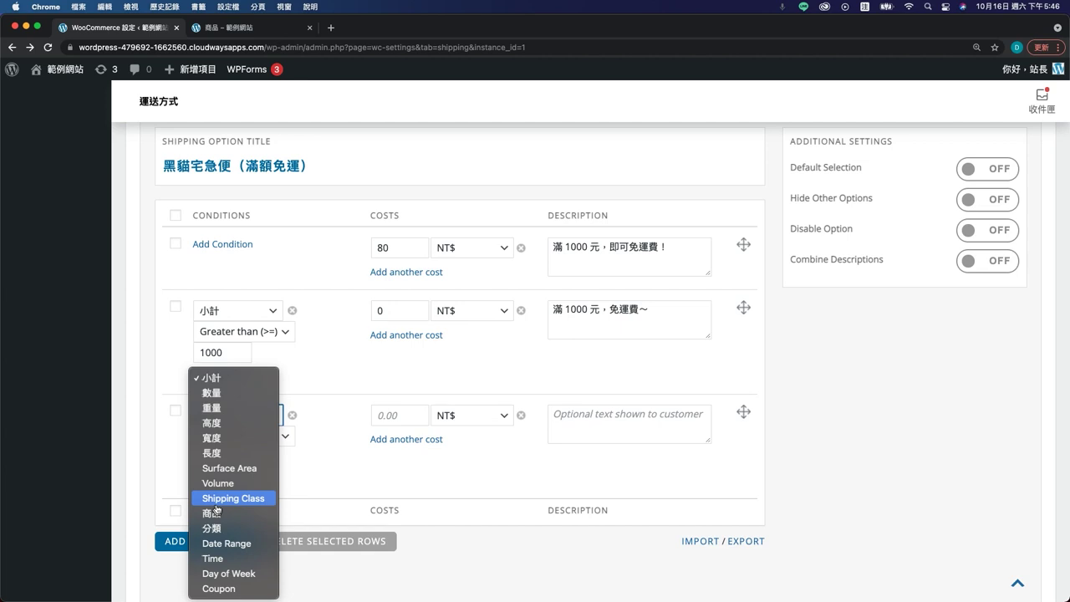
left_click(216, 512)
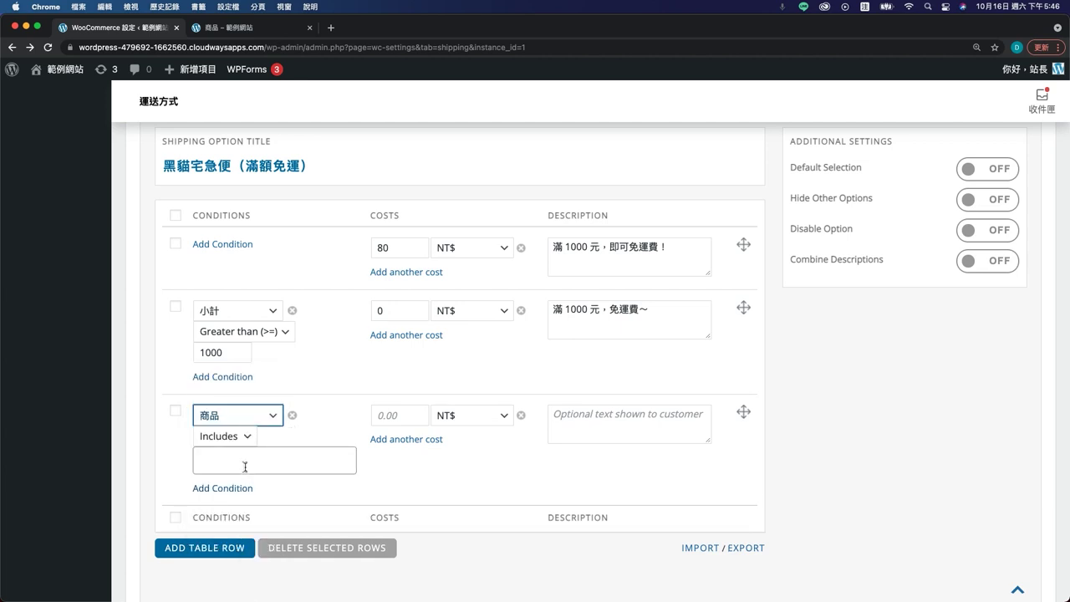
left_click(245, 467)
left_click(139, 425)
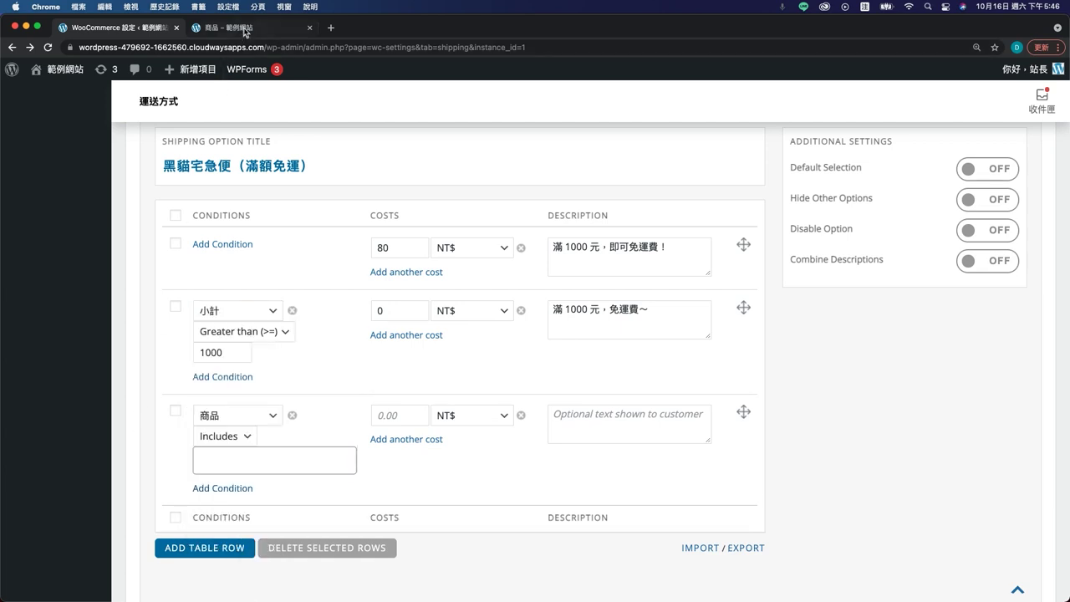
- Check the products on the shop page and select Aluminum Plant (#86) for the third row's product condition
left_click(245, 30)
scroll(308, 206, "down", 3)
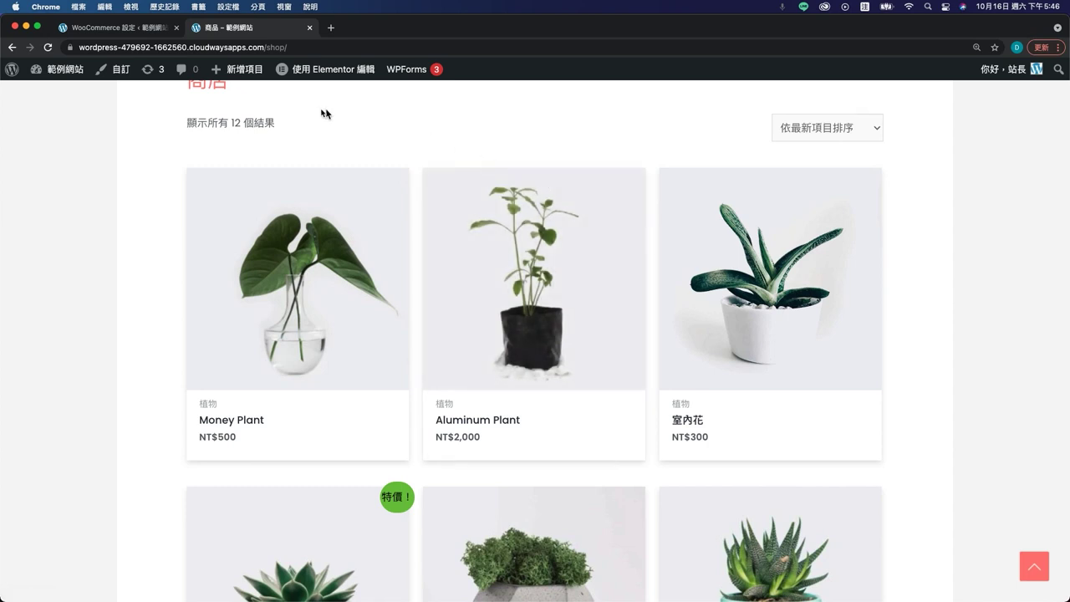
left_click(146, 28)
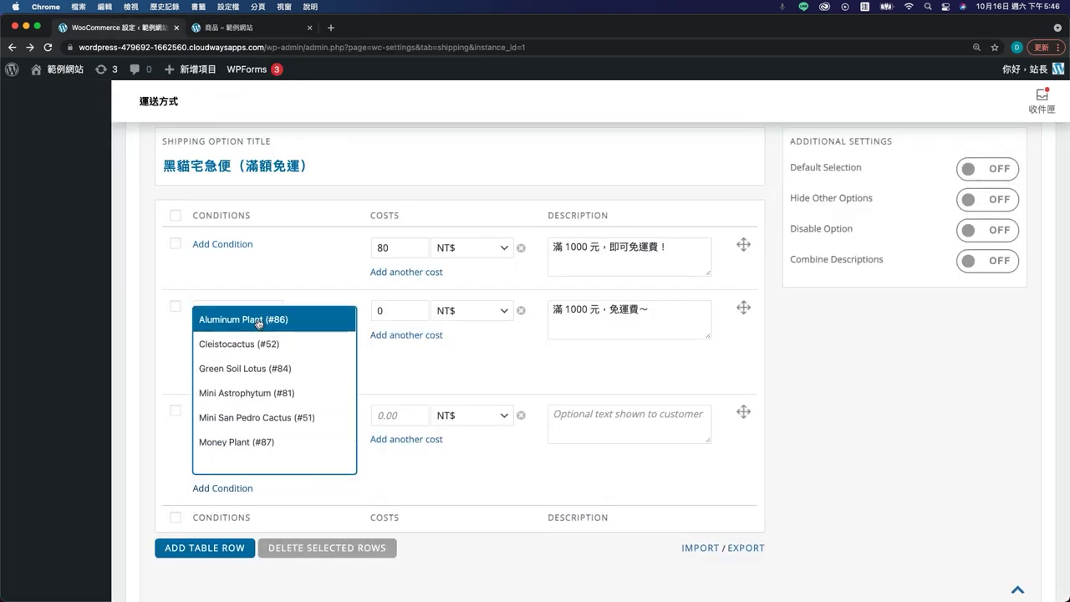
left_click(259, 321)
- Set the third rate row's cost to NT$ 80 and its description to 此商品，不屬於滿額免運的範圍。
left_click(409, 417)
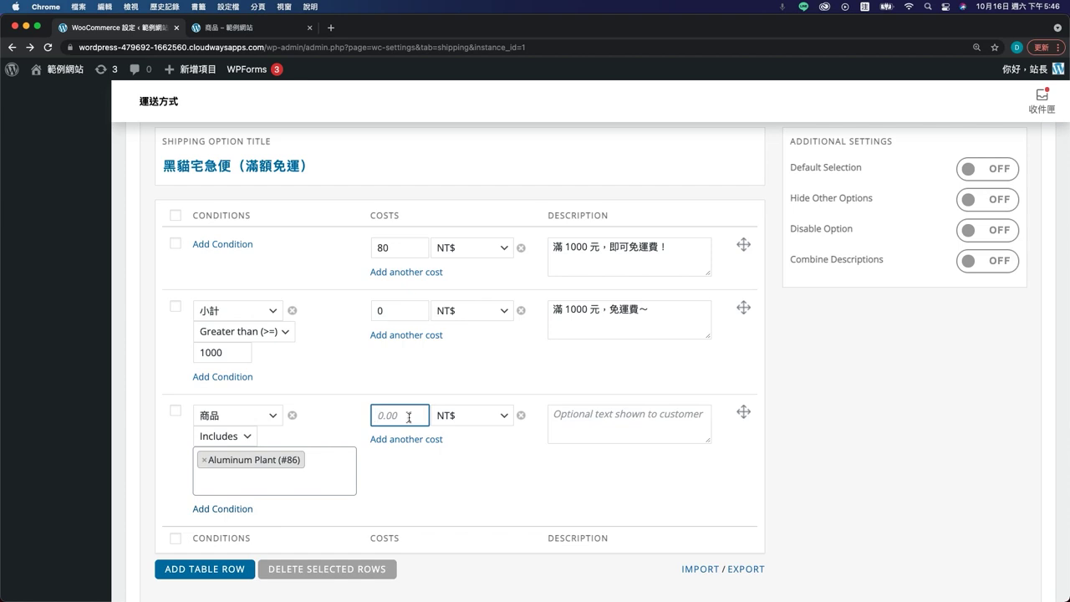
type("80")
left_click(350, 436)
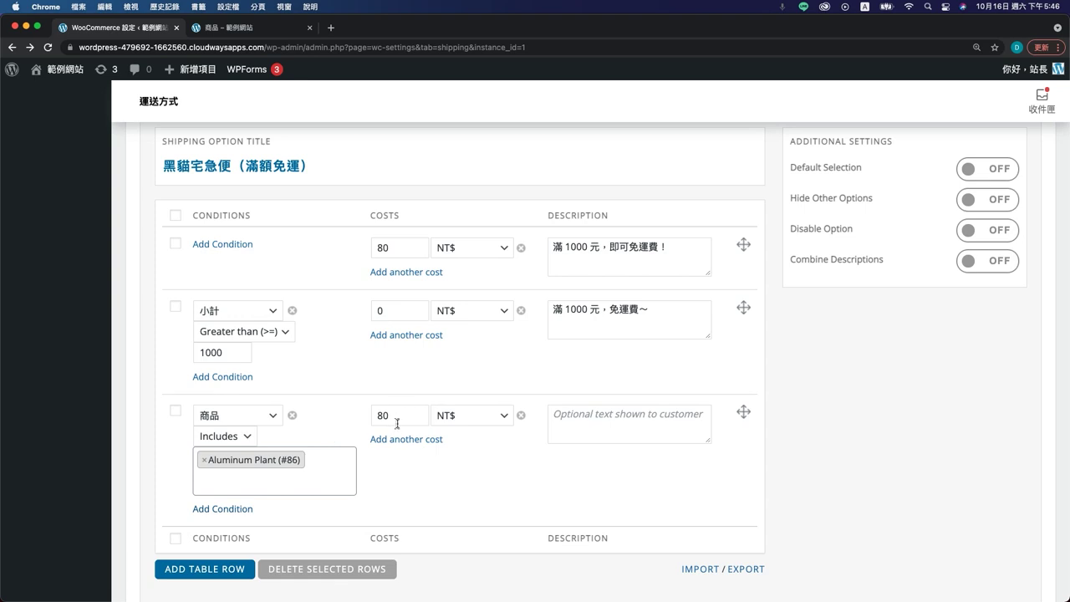
double_click(386, 247)
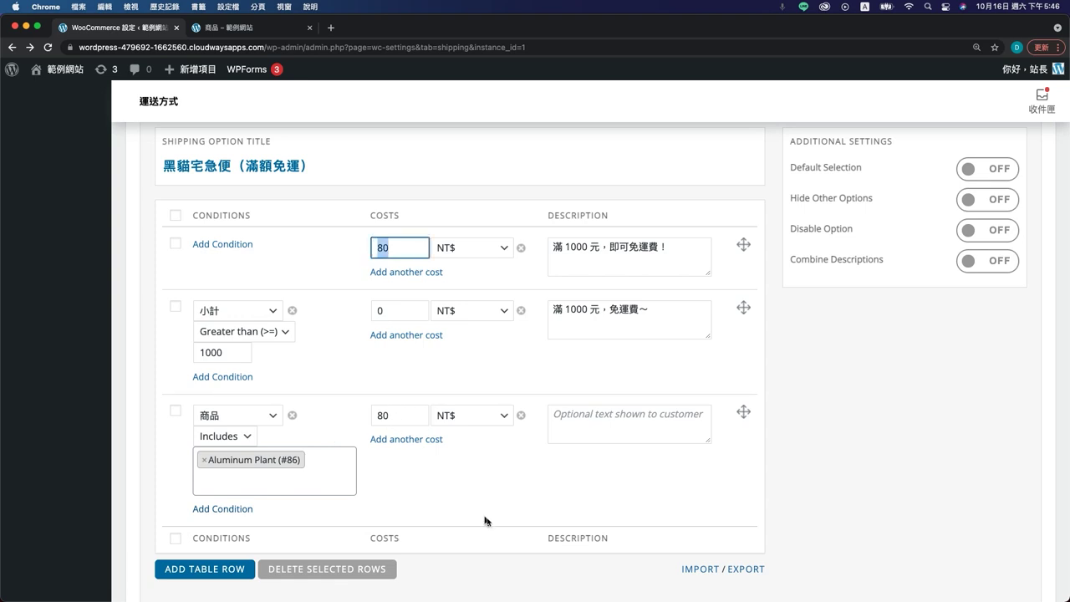
left_click(589, 429)
type("此商品，不屬於滿額免運的範圍。")
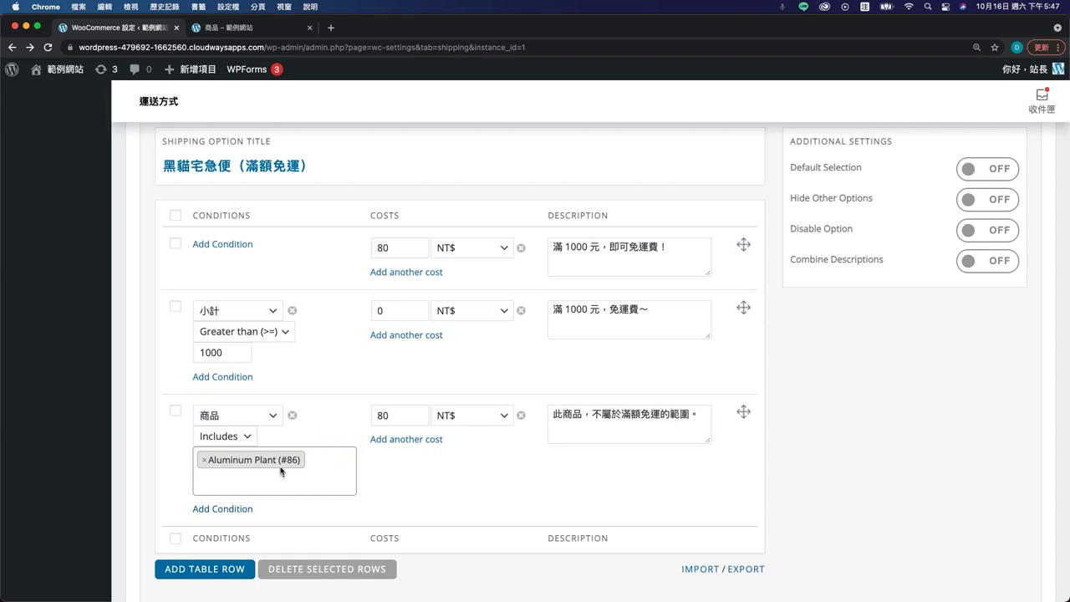
- Review Aluminum Plant on the shop page against the third rate row's description
left_click(251, 26)
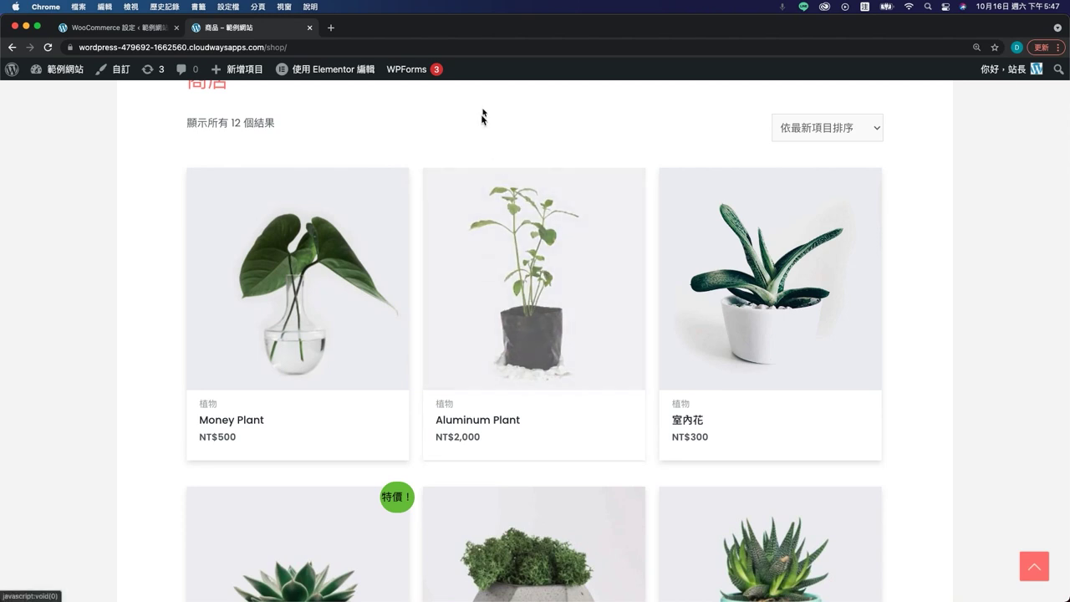
left_click(142, 31)
left_click_drag(549, 418, 721, 420)
key("Right")
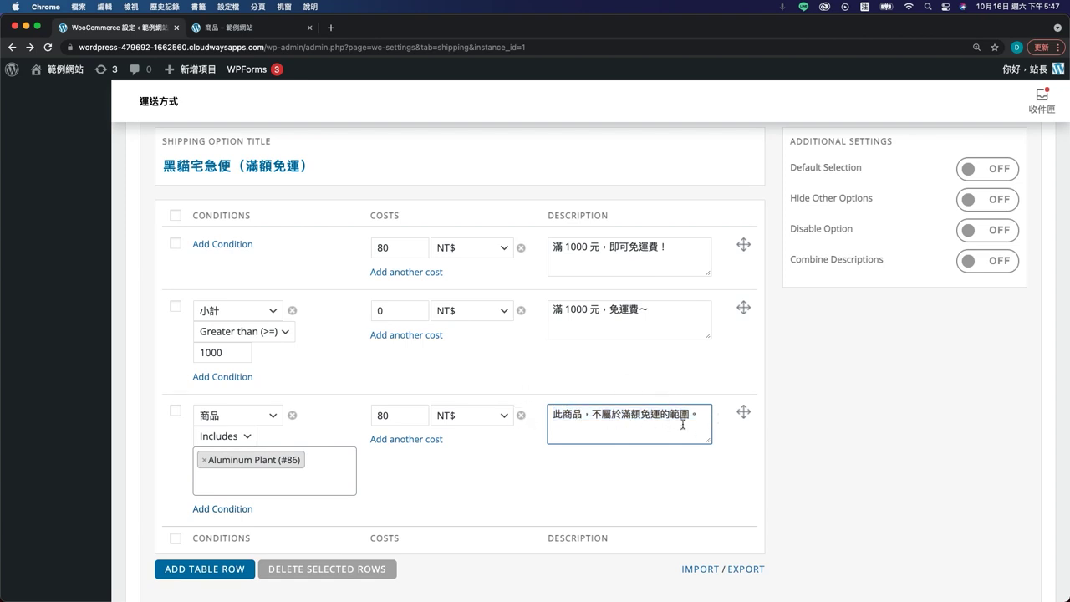
- Save the Table Rate shipping method's settings
left_click(599, 496)
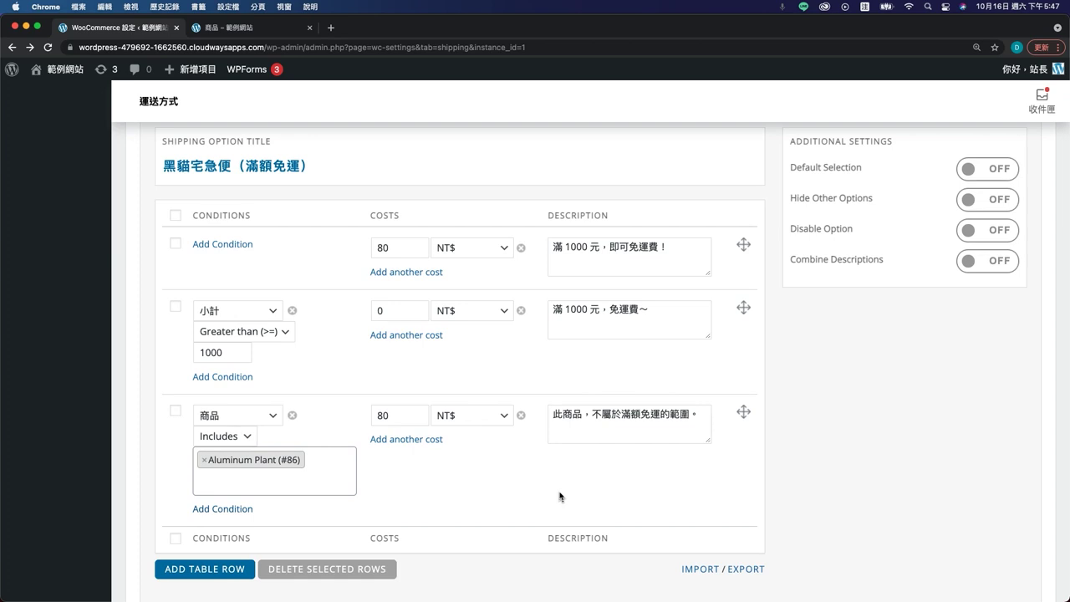
scroll(560, 497, "down", 5)
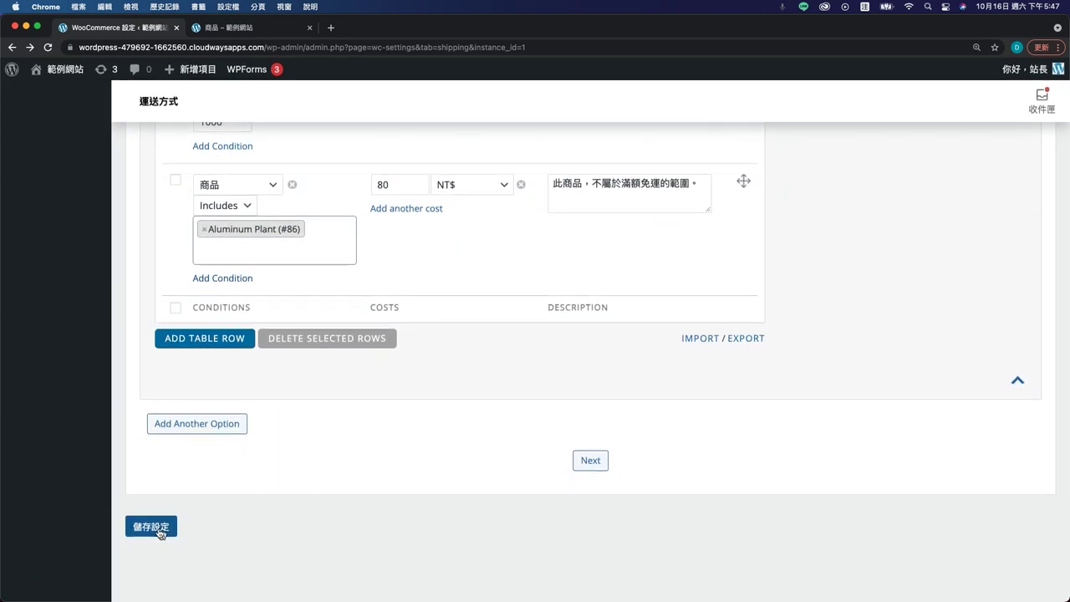
left_click(159, 528)
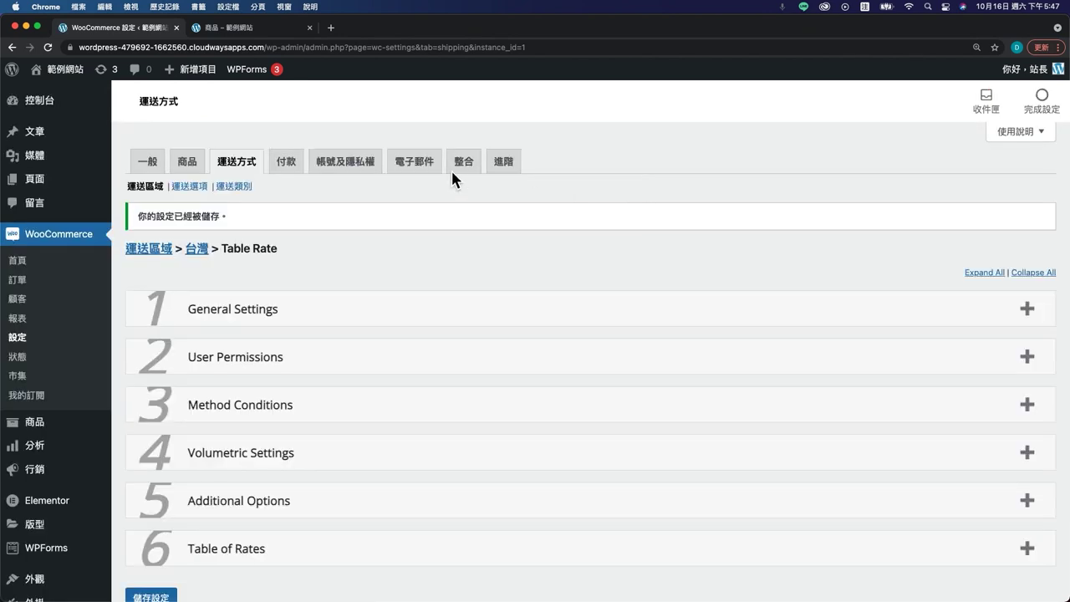
- Add one 室內花 from the shop page to the cart and check the shipping fee in the cart totals
left_click(225, 35)
scroll(100, 301, "down", 2)
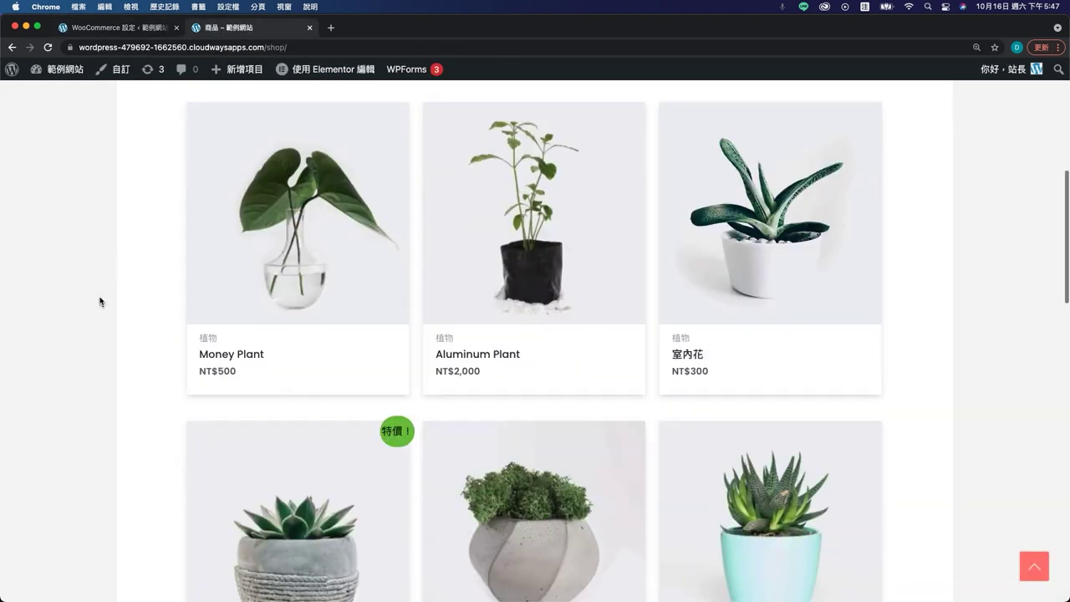
left_click(806, 260)
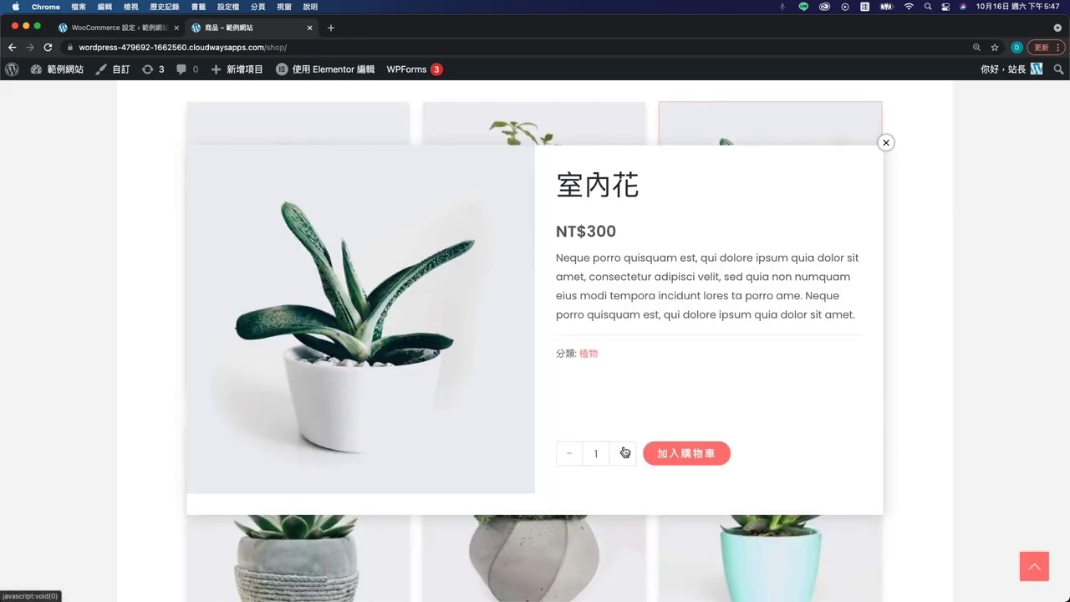
left_click(668, 453)
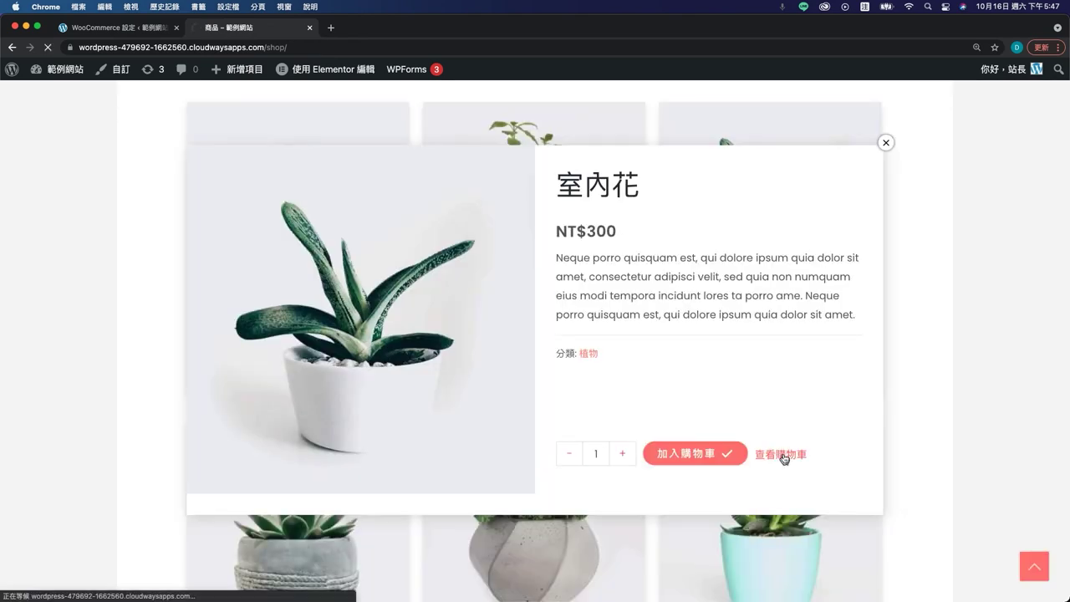
scroll(511, 473, "down", 3)
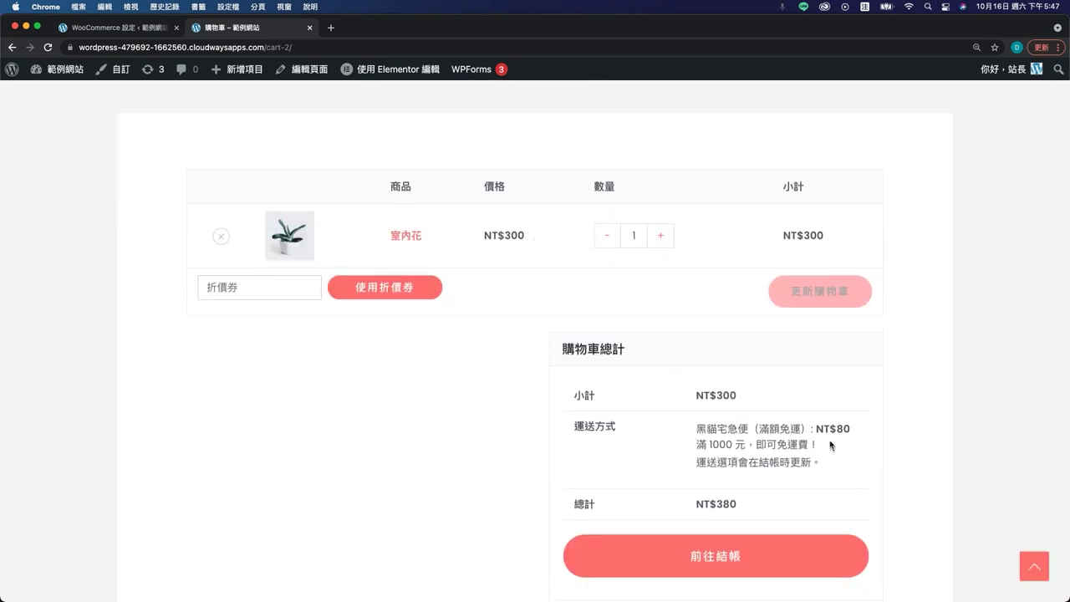
left_click_drag(817, 430, 857, 434)
left_click(741, 360)
- Set the 室內花 quantity to 4, update the cart, and check the shipping fee and free-shipping description
left_click(660, 237)
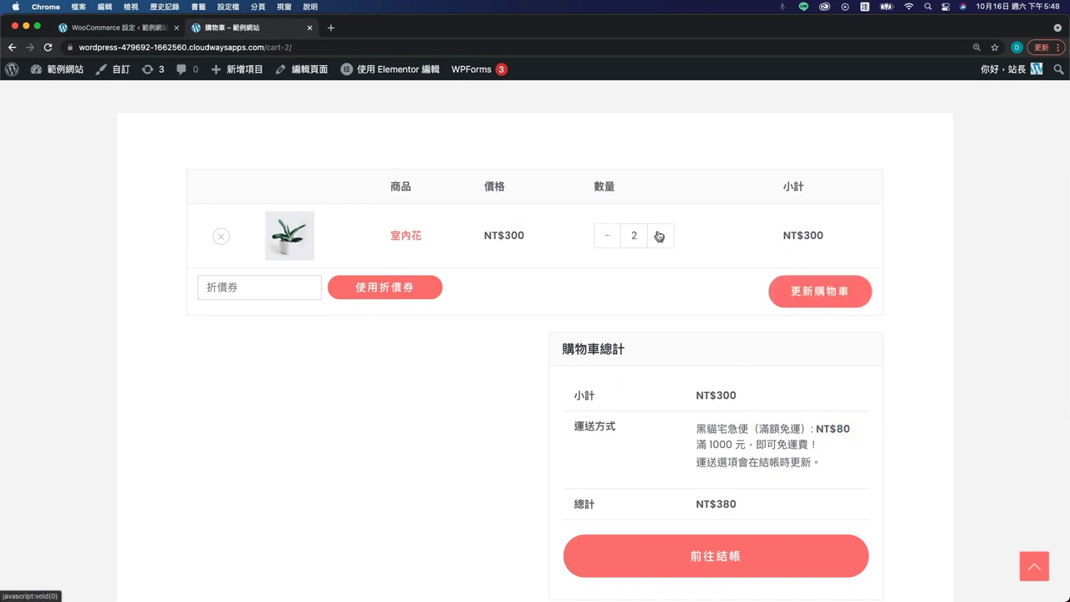
left_click(660, 237)
left_click(803, 294)
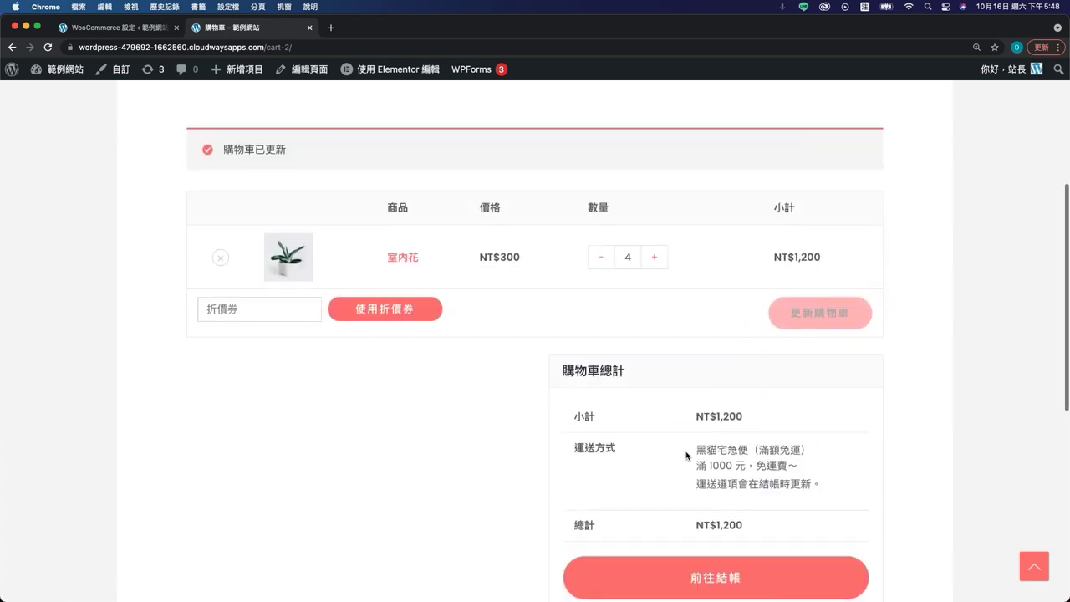
left_click_drag(695, 466, 799, 468)
left_click(578, 463)
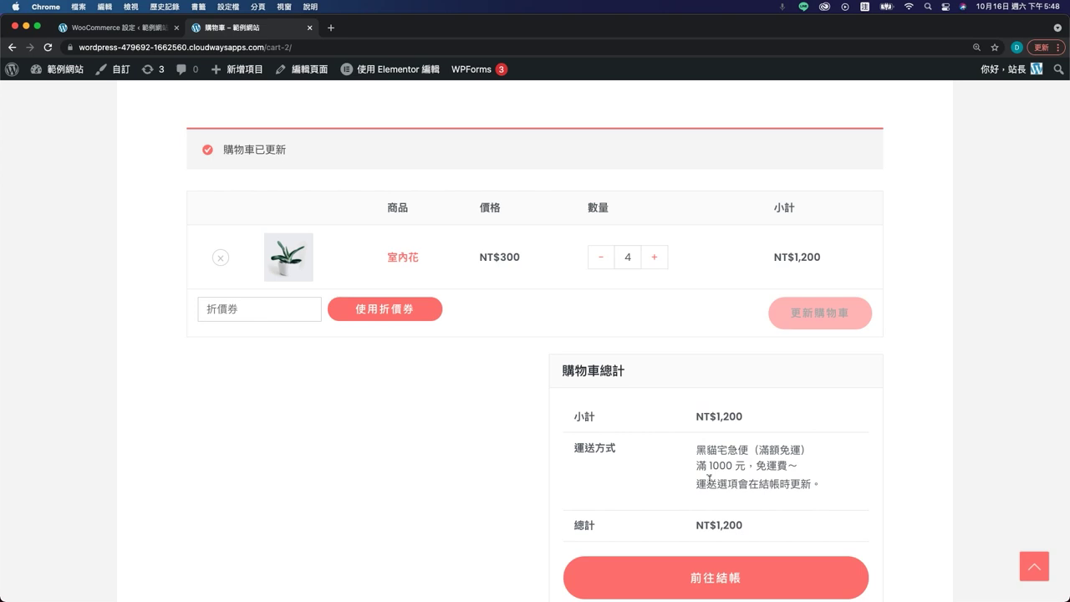
scroll(709, 479, "down", 1)
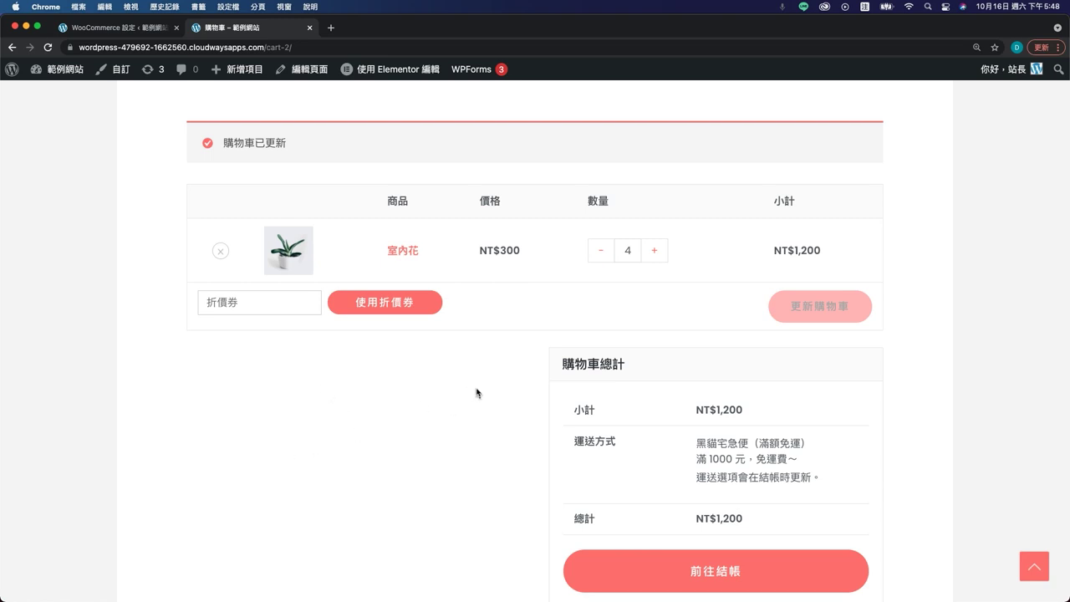
- Replace 室內花 in the cart with one Aluminum Plant from the shop page and open the cart
left_click(220, 250)
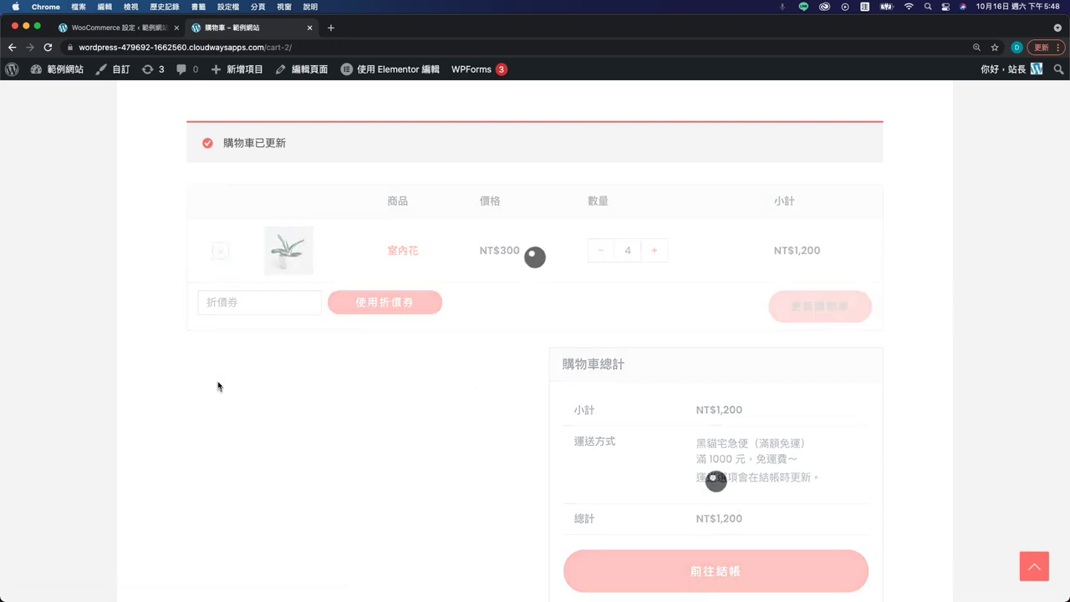
scroll(454, 279, "up", 5)
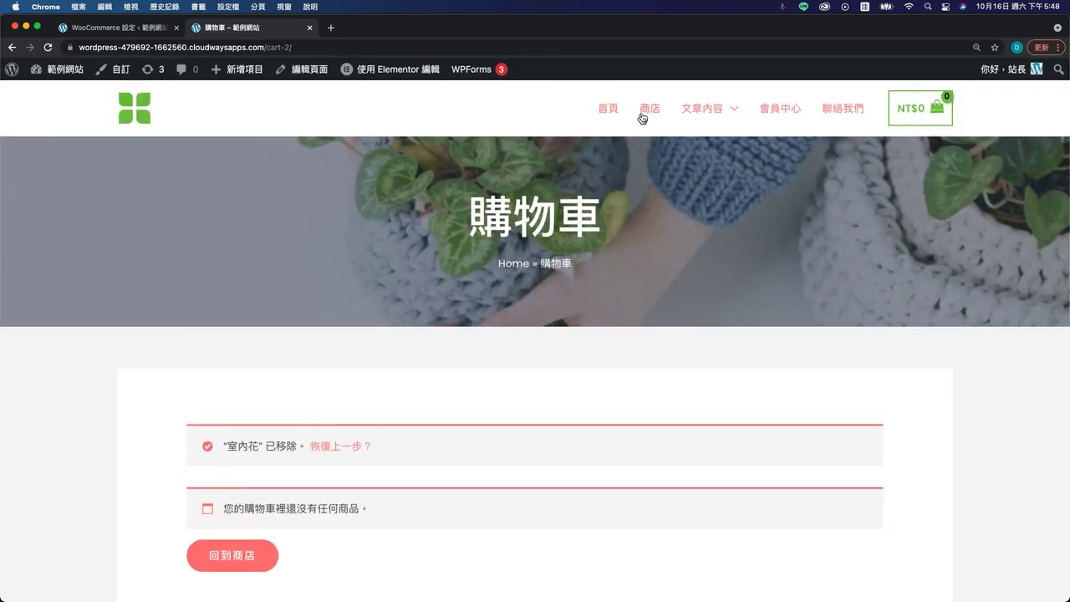
left_click(648, 113)
scroll(407, 425, "down", 3)
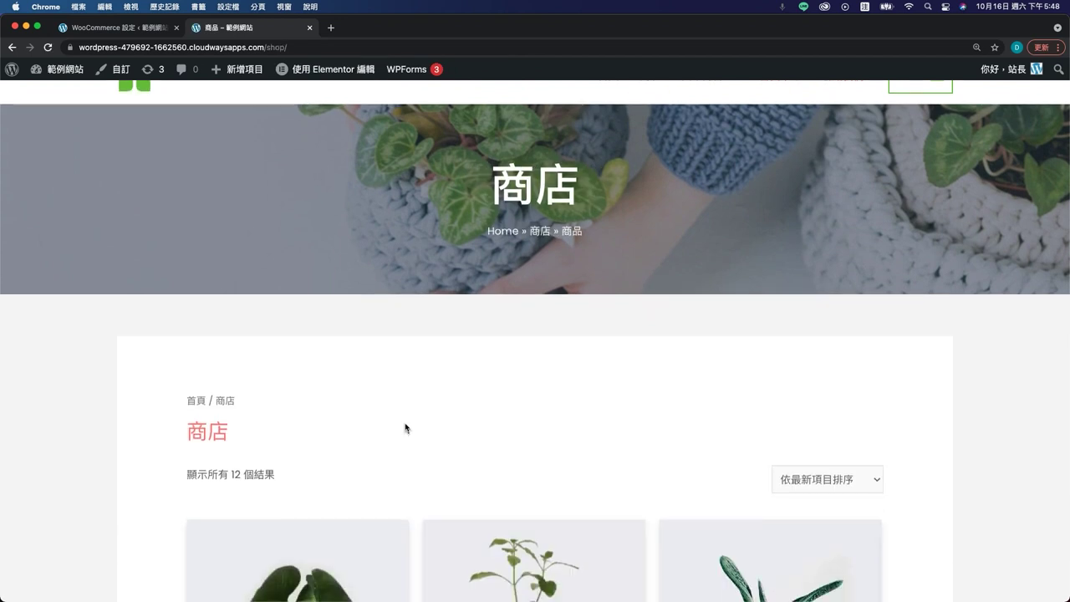
scroll(406, 428, "down", 2)
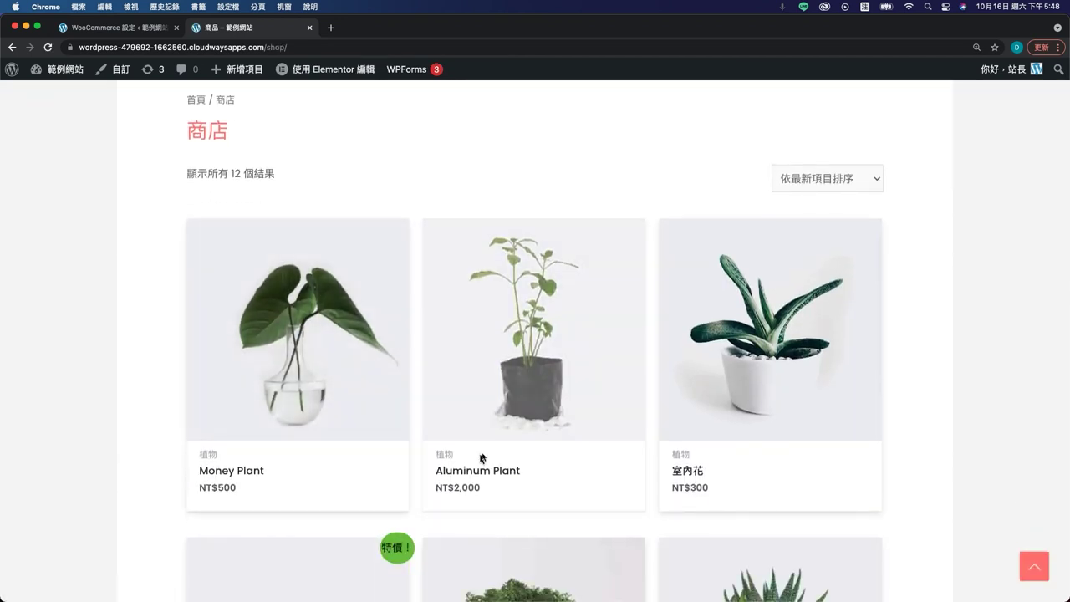
left_click(518, 411)
left_click(678, 452)
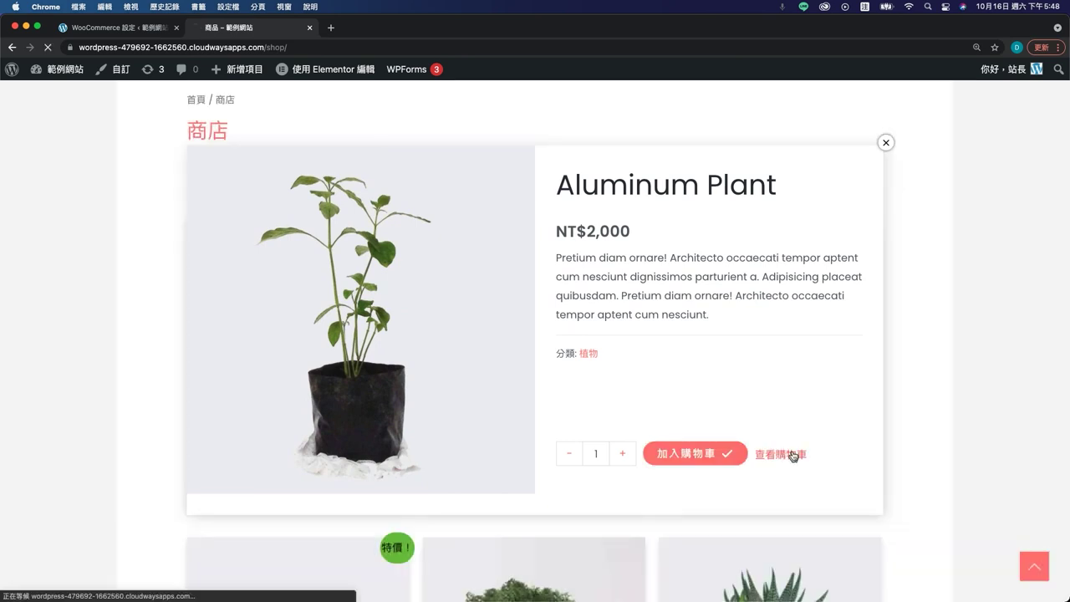
left_click(792, 454)
scroll(558, 505, "down", 2)
scroll(557, 511, "down", 2)
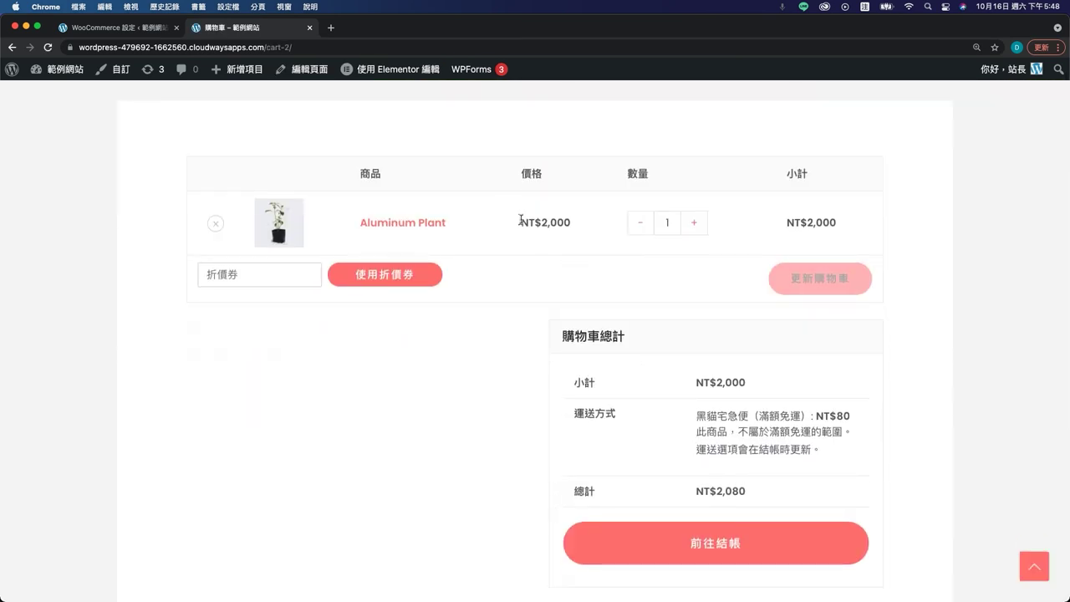
- Check Aluminum Plant's price against the shipping fee and exclusion description in the cart totals
left_click_drag(519, 222, 576, 225)
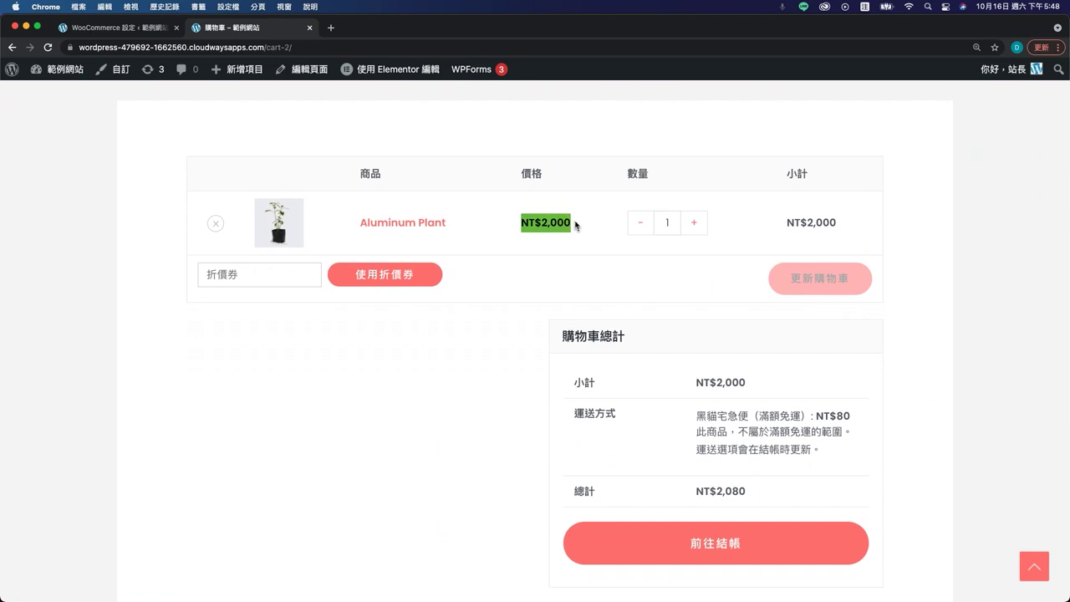
left_click(684, 443)
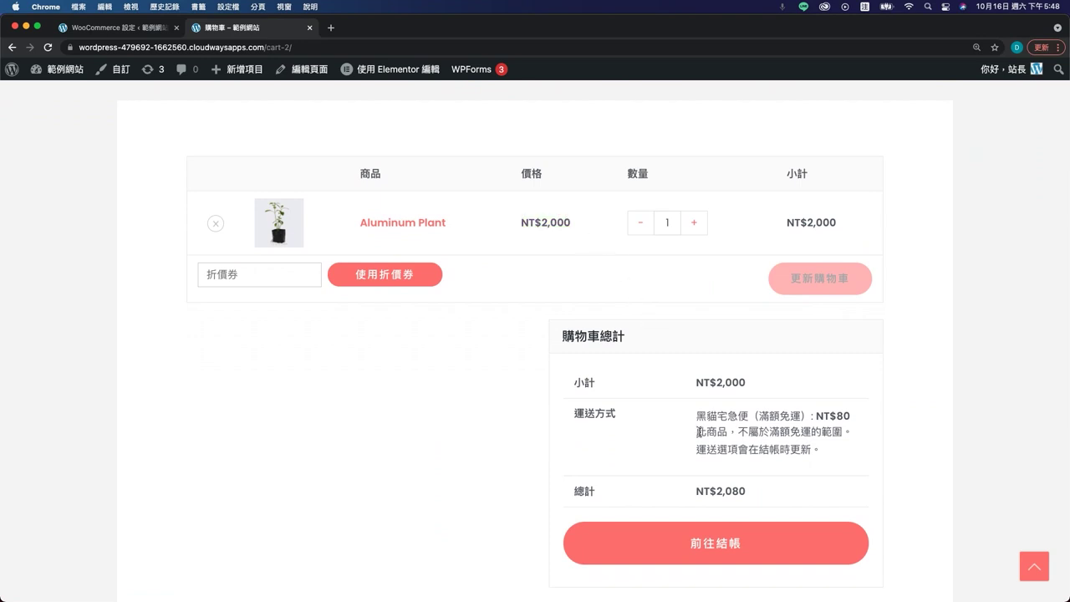
left_click_drag(699, 432, 822, 419)
left_click(816, 418)
left_click(852, 455)
- Compare the third rate row's Aluminum Plant condition and cost in the Table Rate settings with the cart's shipping line
left_click(150, 32)
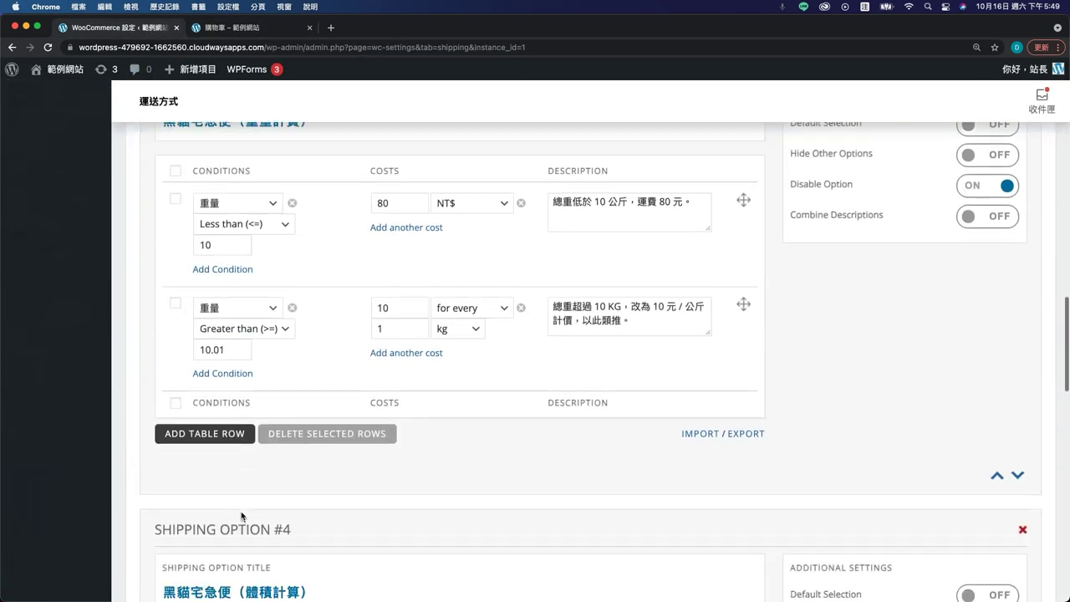
scroll(242, 516, "down", 10)
scroll(242, 517, "up", 1)
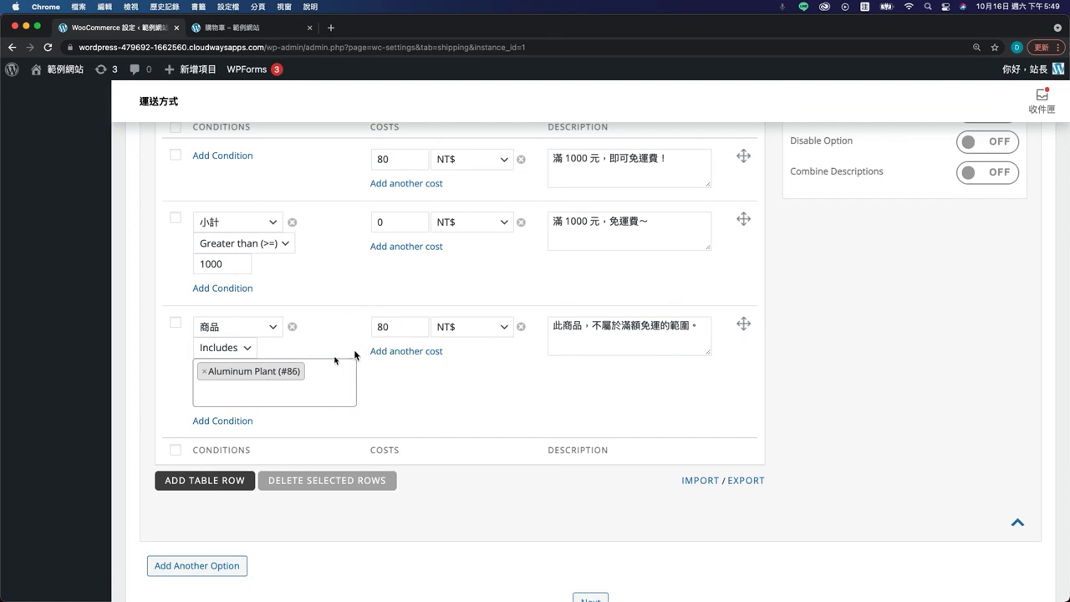
left_click_drag(399, 331, 365, 335)
left_click(401, 344)
left_click(265, 31)
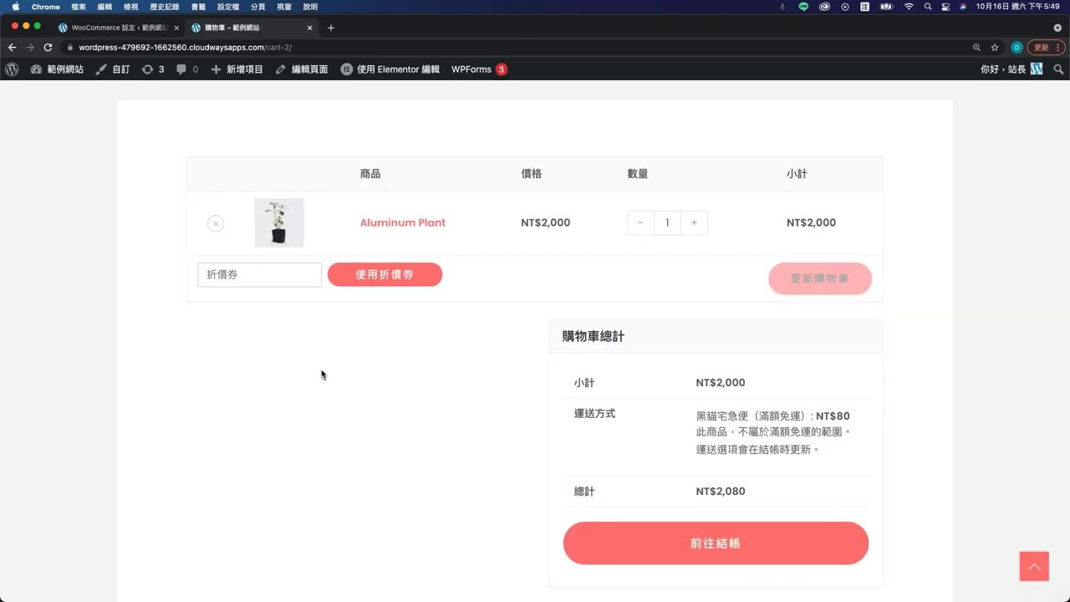
scroll(321, 374, "down", 1)
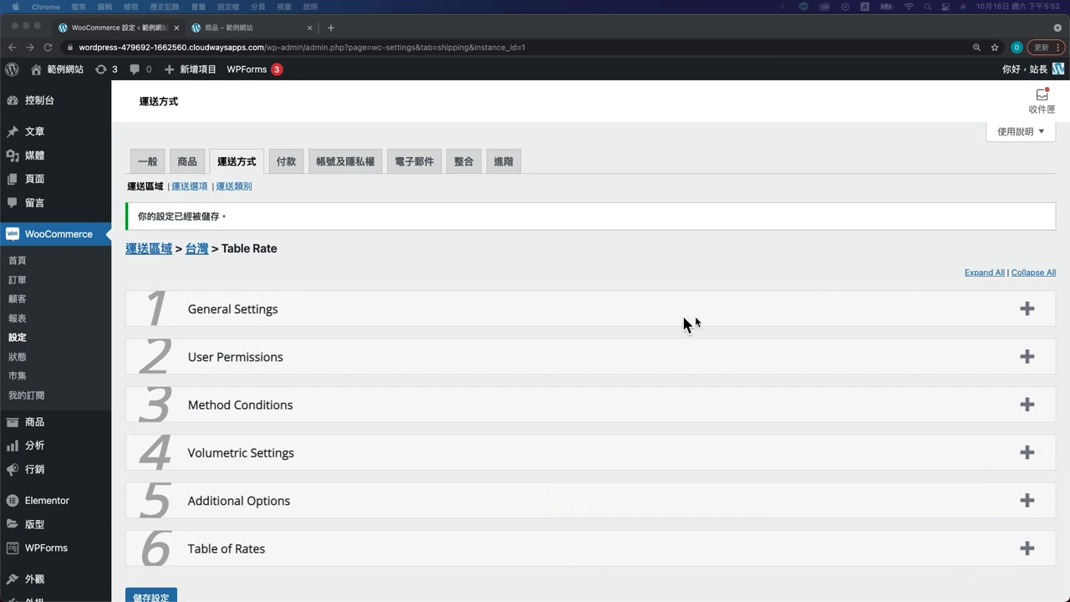
- Expand the Table of Rates and turn on Disable Option for 黑貓宅急便（滿額免運）
scroll(479, 266, "down", 2)
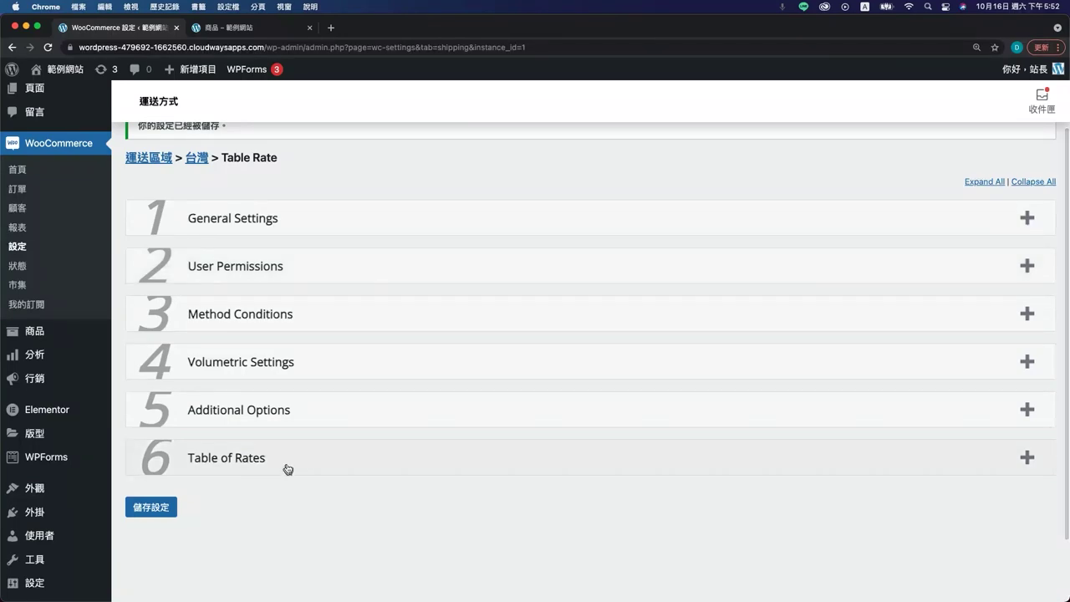
left_click(287, 468)
scroll(335, 411, "down", 15)
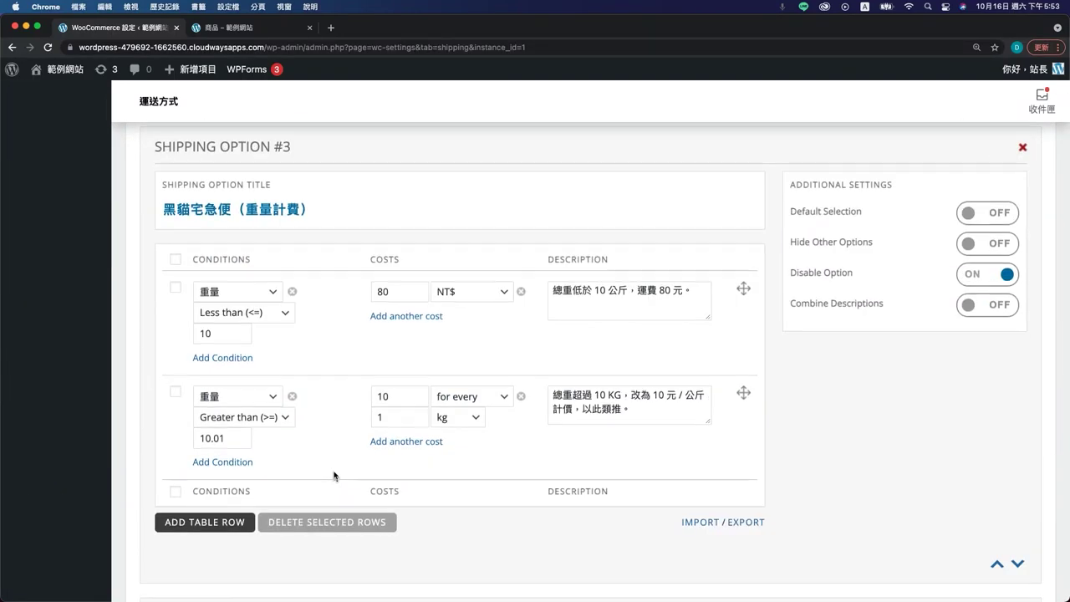
scroll(334, 474, "down", 10)
scroll(335, 473, "up", 1)
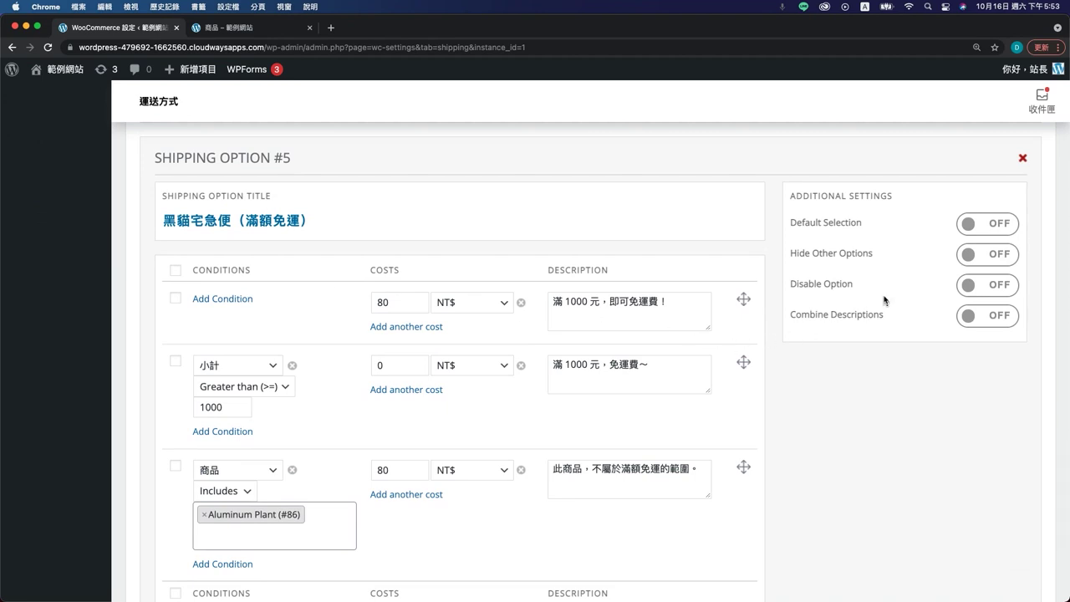
left_click(995, 285)
- Add another shipping option titled 黑貓宅配（買越多折越多）
scroll(451, 428, "down", 3)
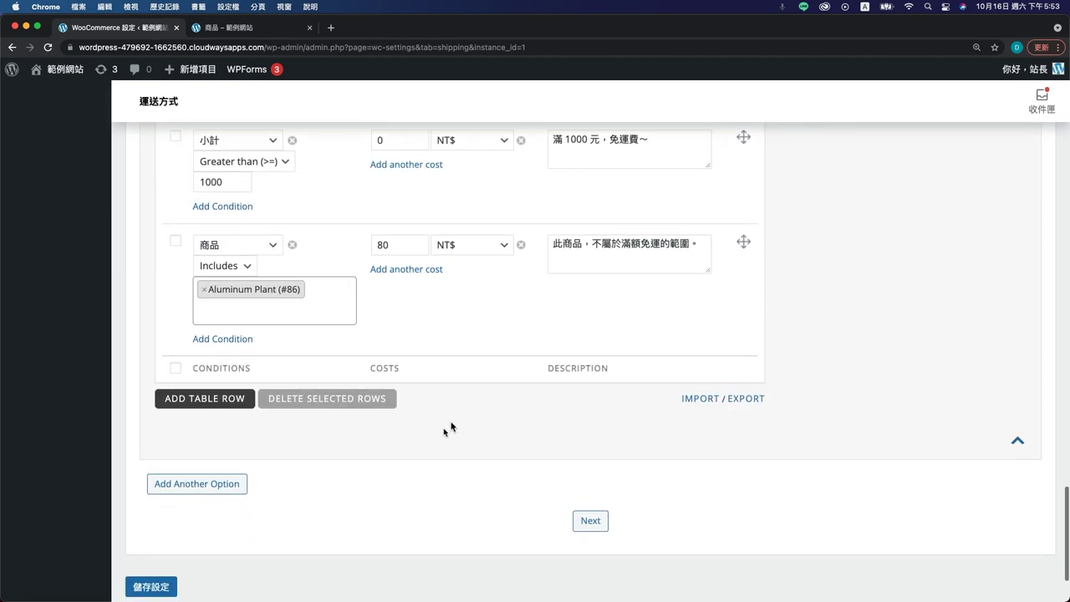
left_click(201, 484)
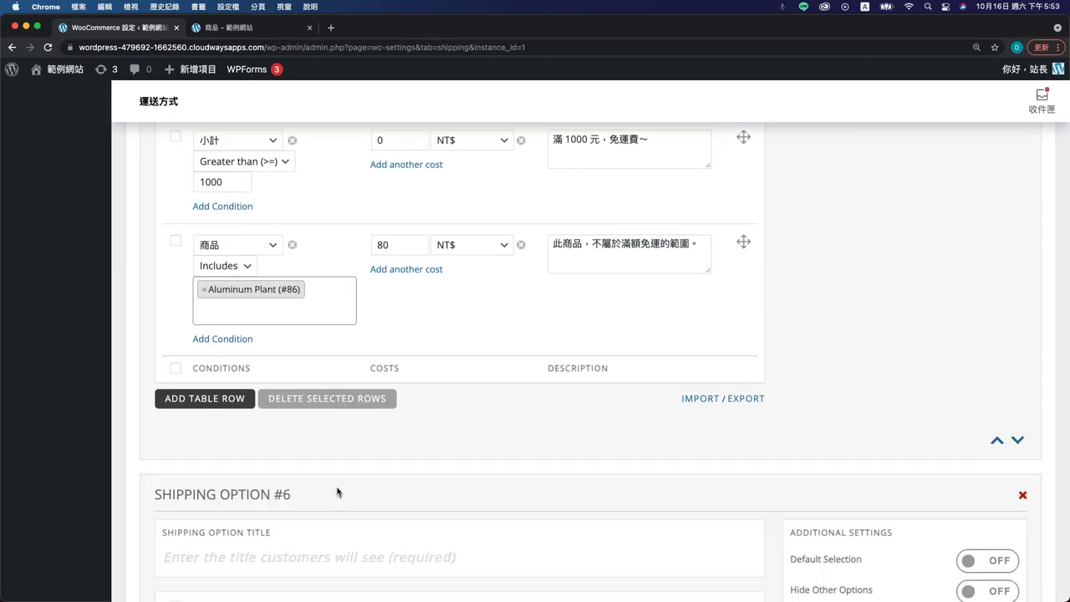
scroll(376, 516, "down", 5)
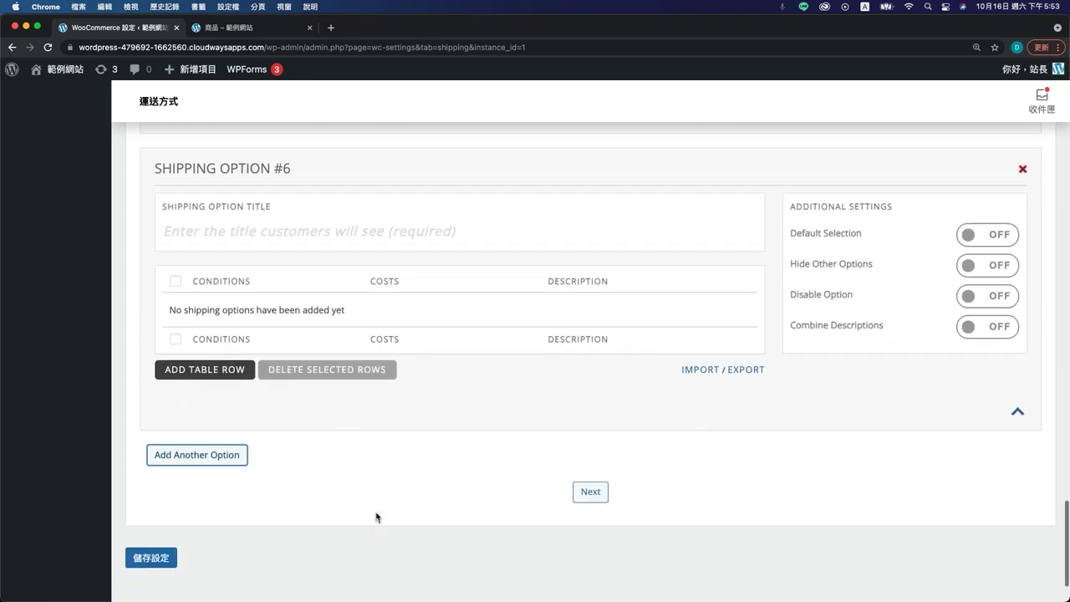
left_click(184, 225)
type("黑貓宅配（買越多折越多）")
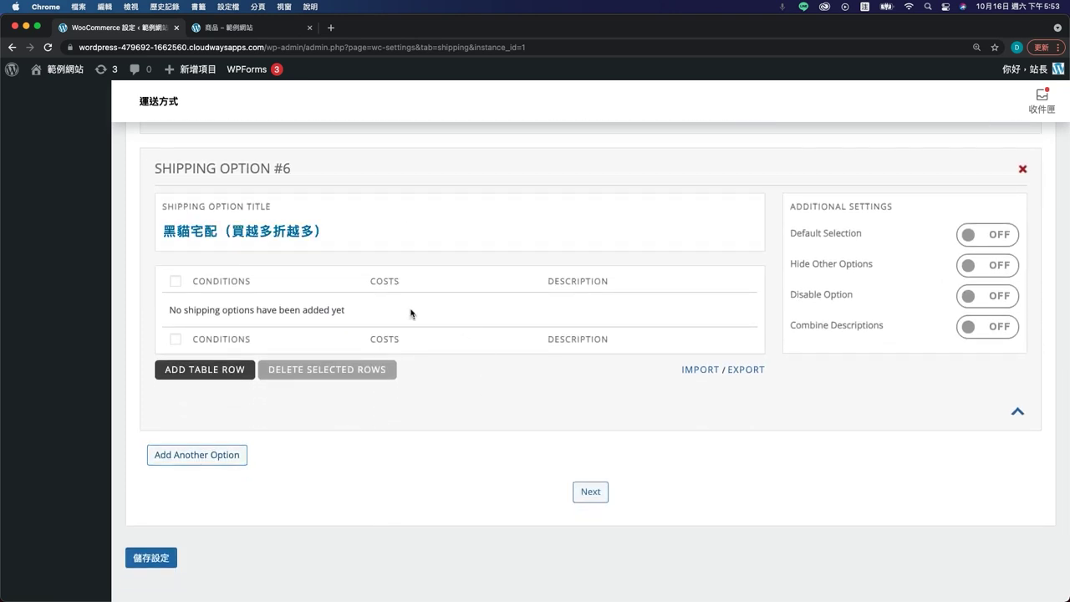
- Add a rate row to the new shipping option with the condition 數量 Greater than (>=) 1
left_click(227, 373)
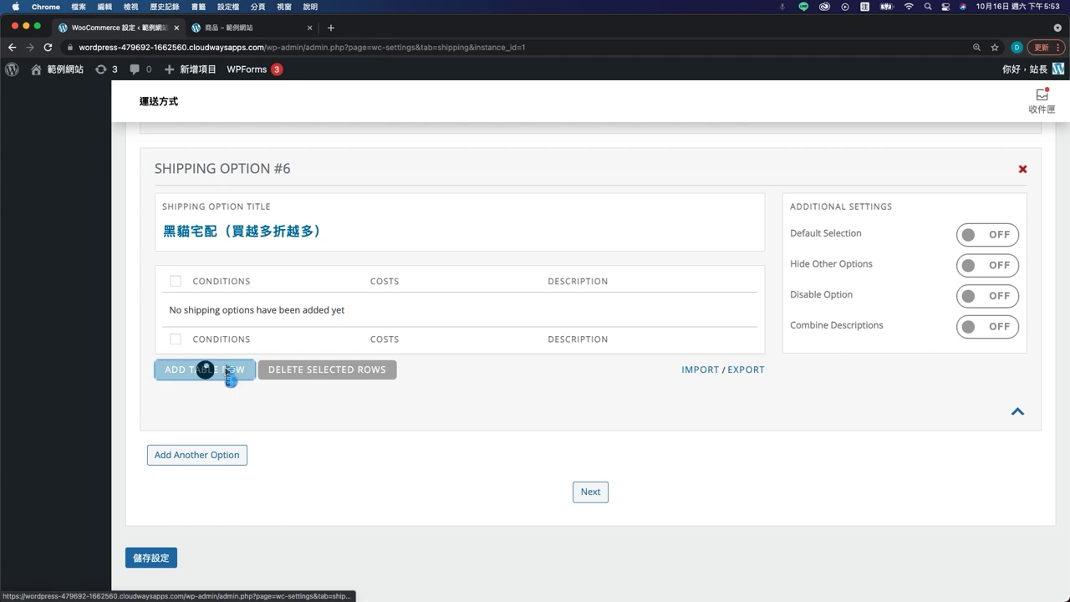
left_click(227, 310)
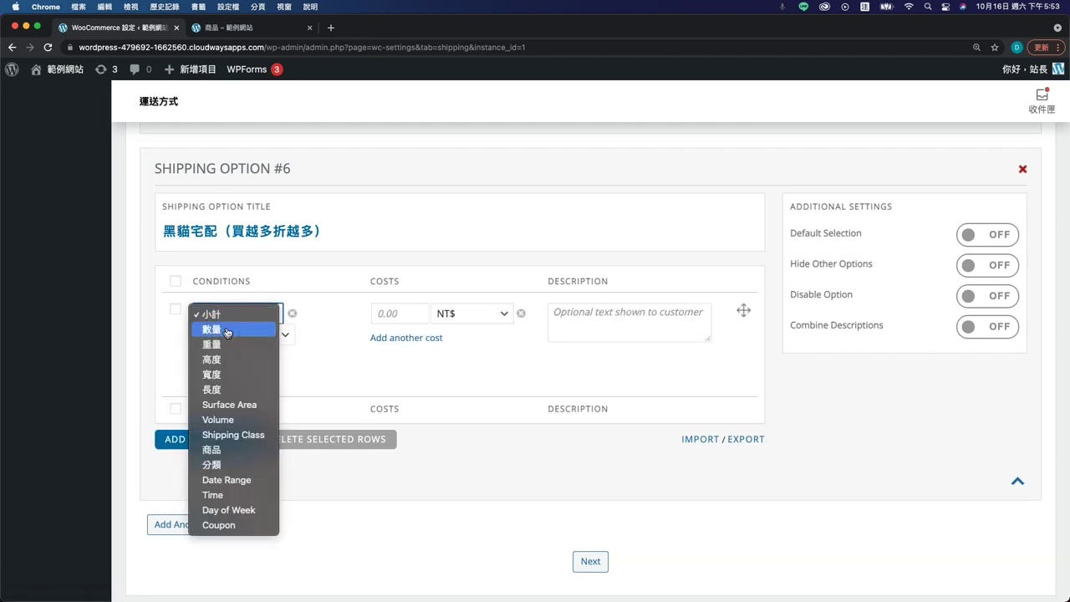
left_click(229, 328)
left_click(214, 357)
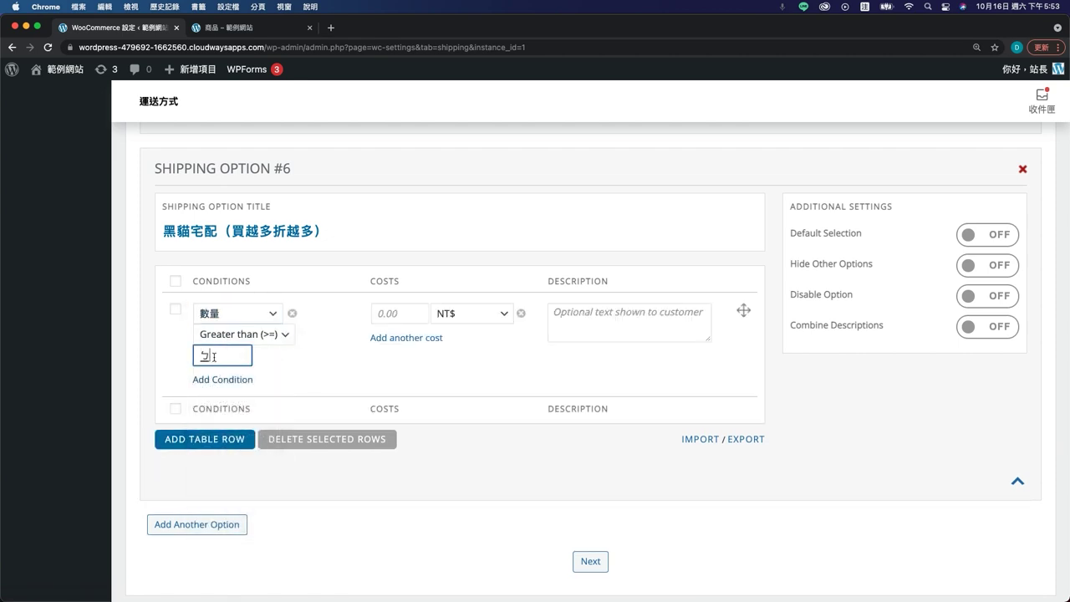
type("1")
- Set the first rate row's cost to NT$ 80 and its description to 買越多折越多，1 ~ 2 件運費 80 元。
left_click(398, 311)
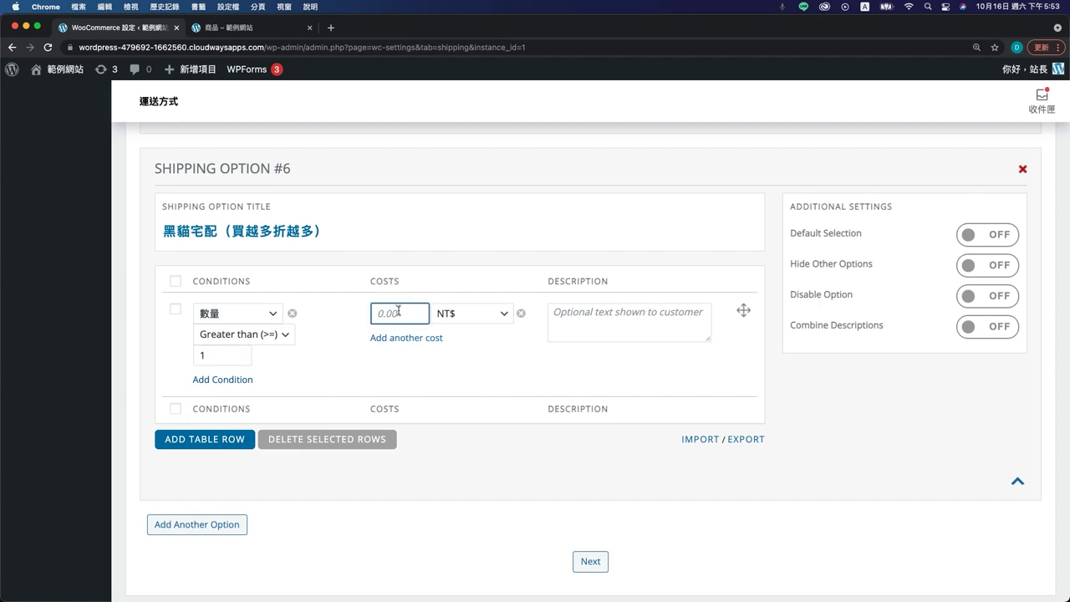
type("80")
left_click(617, 322)
type("買越多折越多，1～2 件運費 80 元。")
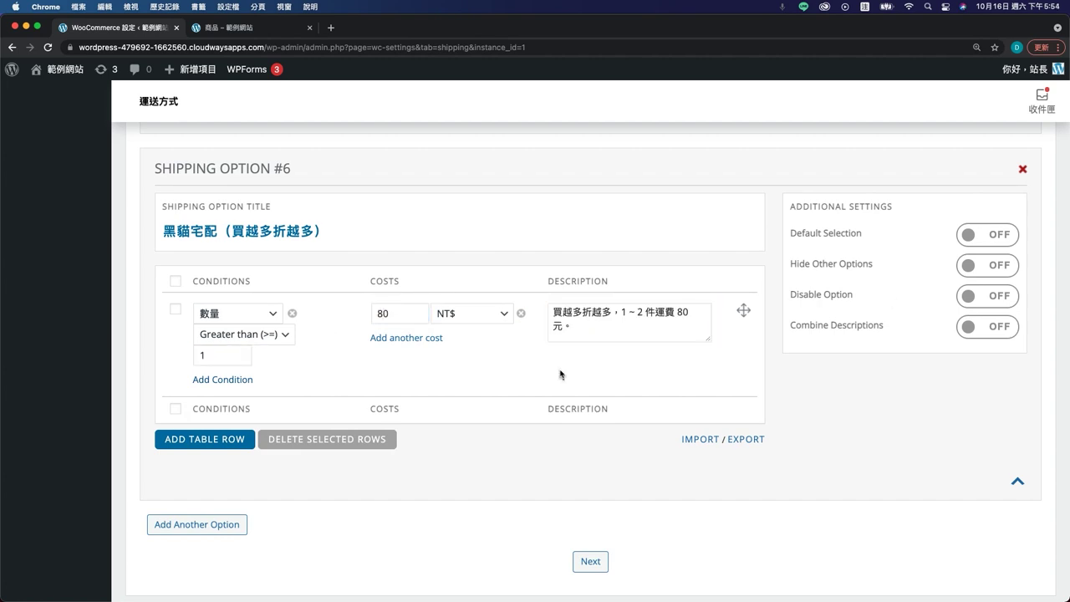
- Add a second rate row with the condition 數量 Greater than (>=) 3
left_click(205, 439)
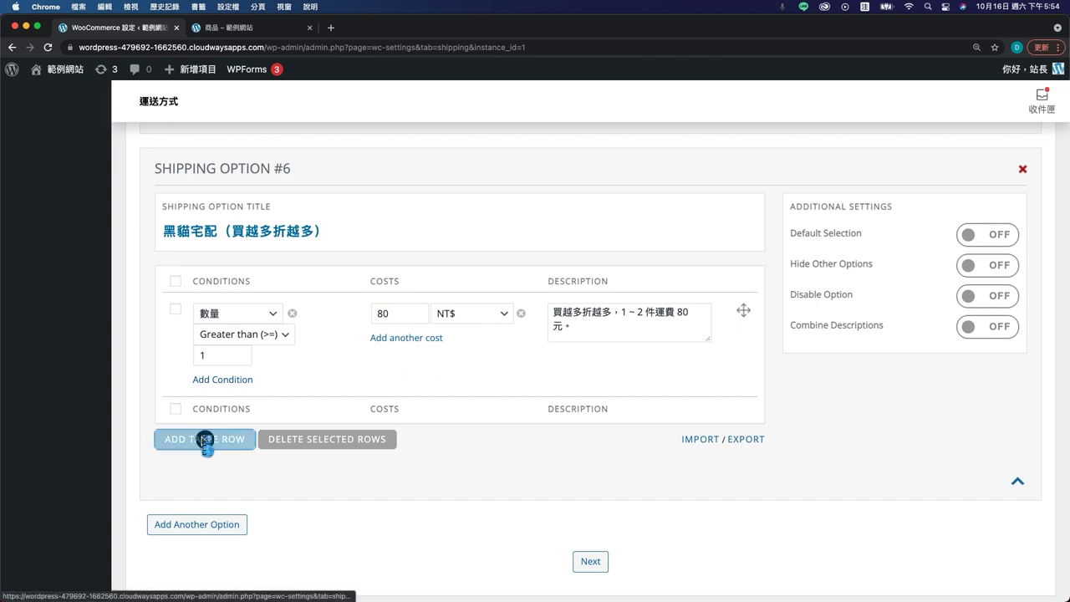
left_click(227, 416)
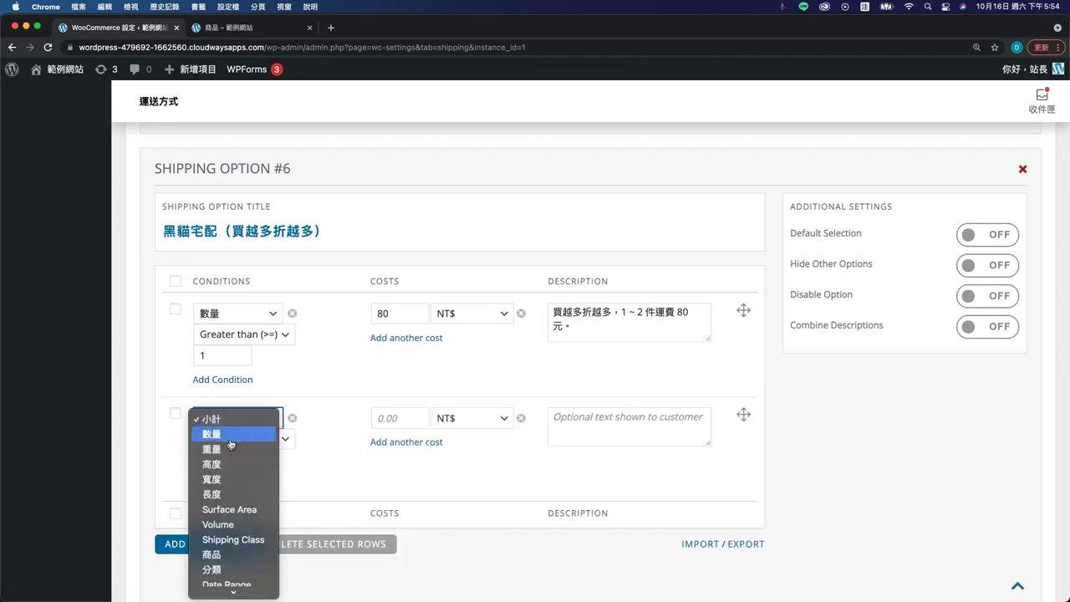
left_click(231, 434)
left_click(218, 458)
type("3")
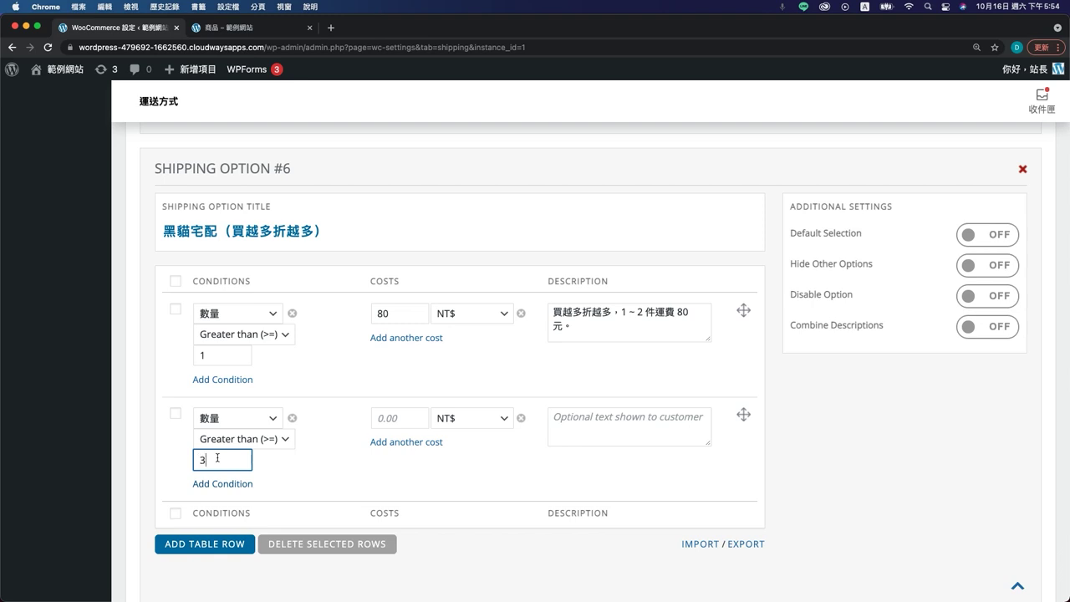
- Set the second rate row's cost to NT$ 60 and copy the first row's description into its description
left_click(404, 413)
type("60")
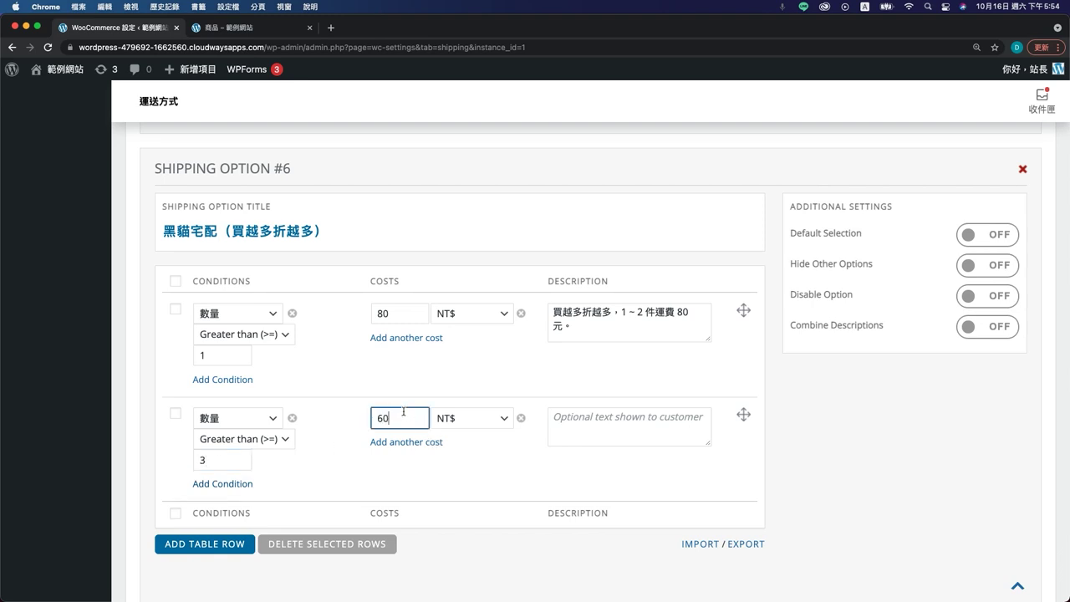
left_click(585, 416)
left_click(580, 333)
key("super+a")
key("super+c")
left_click(574, 424)
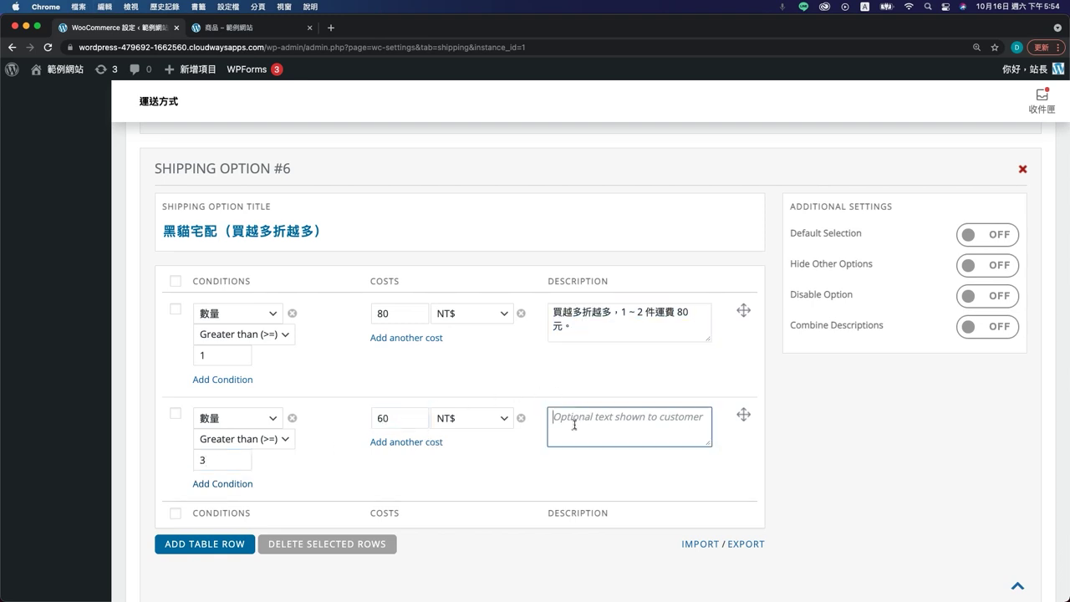
key("super+v")
- Change the item range in the second rate row's description to 3 ~ 5 件
left_click(627, 418)
key("BackSpace")
type("3")
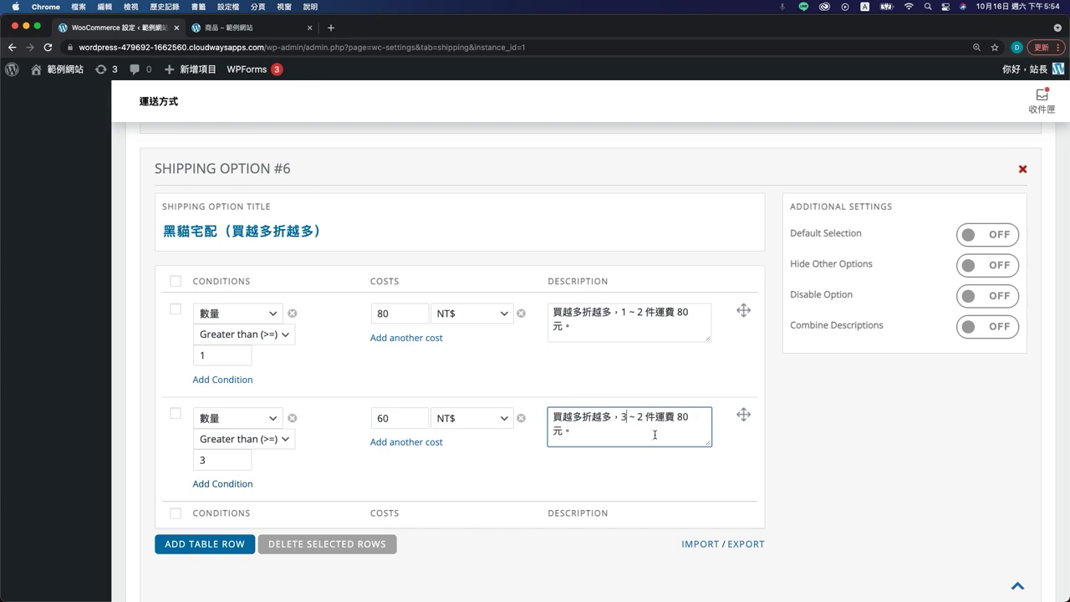
scroll(655, 434, "down", 1)
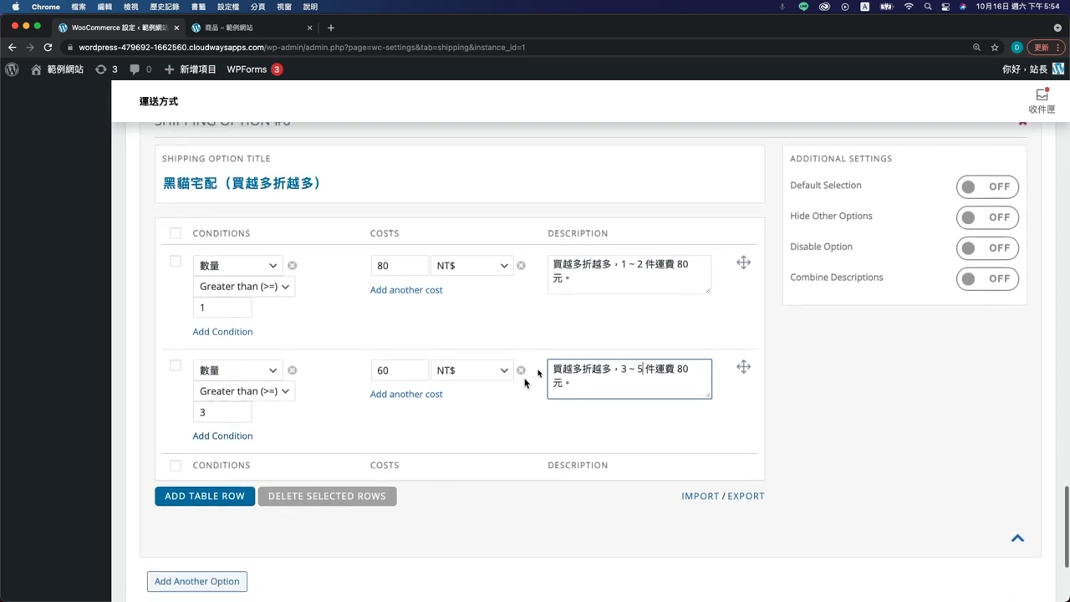
key("Right")
key("Right")
key("Right")
key("Right")
key("BackSpace")
type("5")
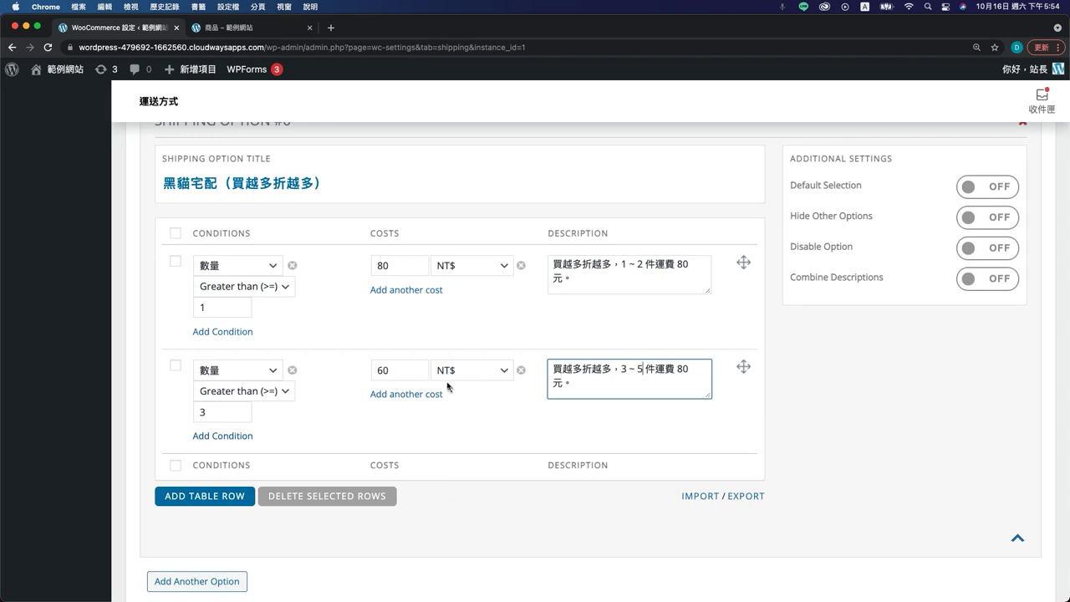
- Add a third rate row with the condition 數量 Greater than (>=) 6
scroll(407, 377, "down", 2)
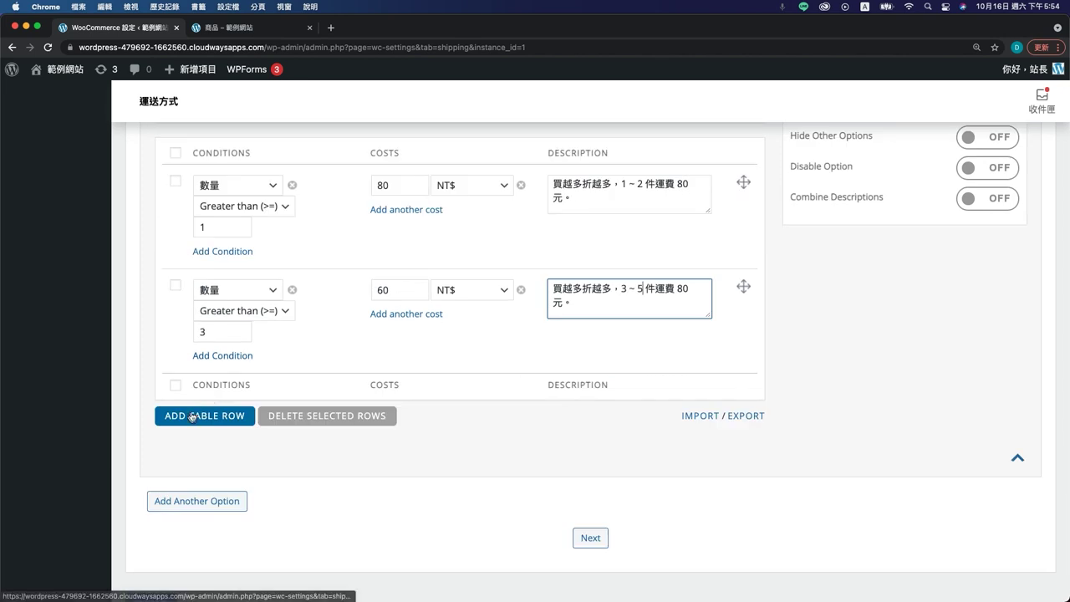
left_click(200, 417)
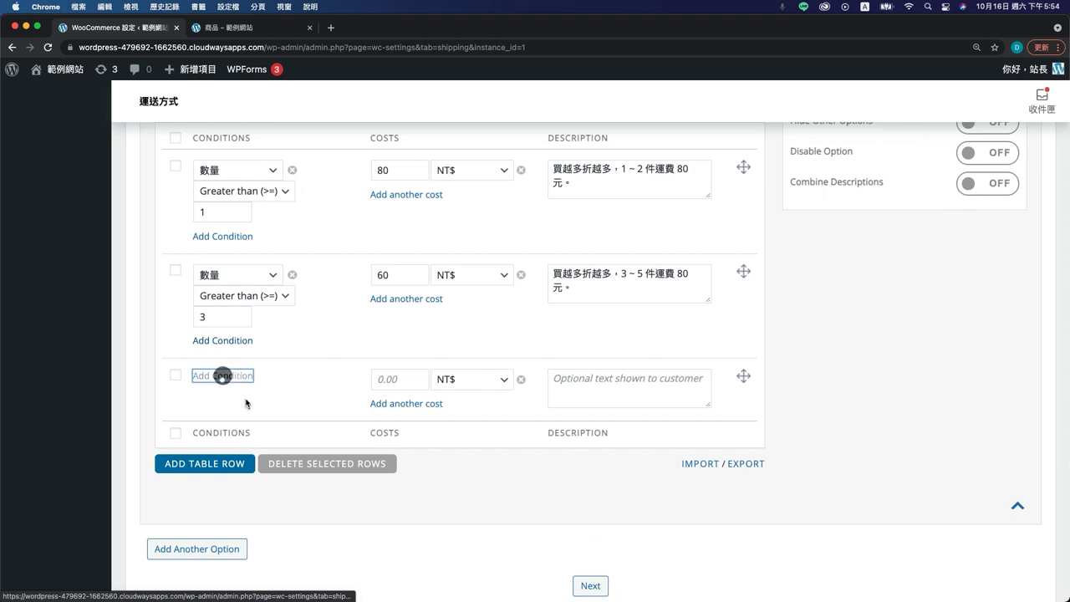
left_click(224, 376)
scroll(224, 431, "down", 1)
left_click(223, 426)
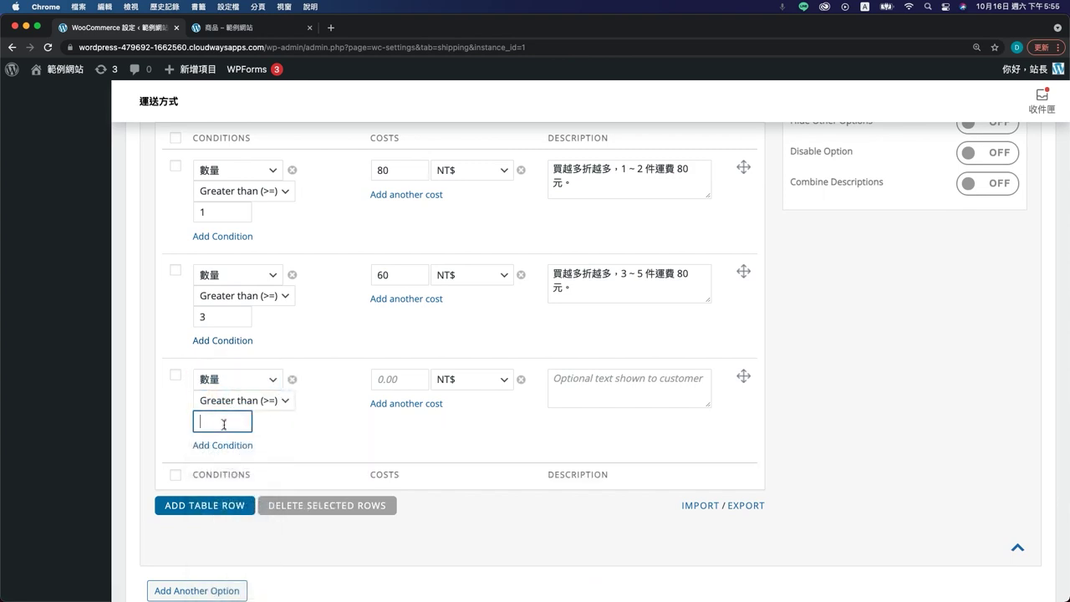
type("6")
- Set the third rate row's cost to NT$ 0 and its description to 買越多折越多，6 件以上免運費。
left_click(392, 379)
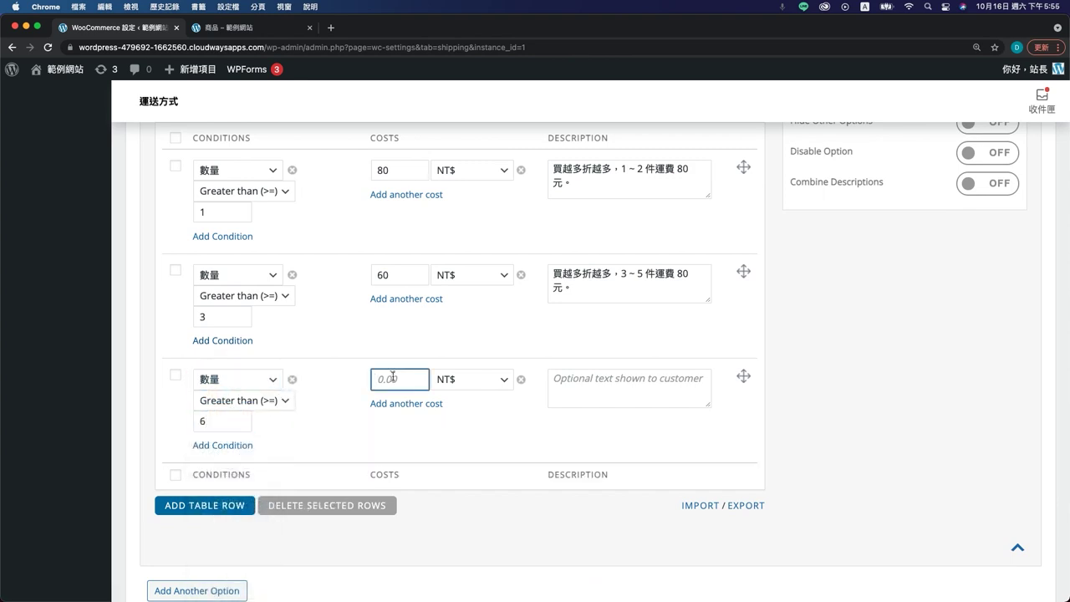
type("0")
left_click_drag(553, 273, 598, 345)
key("super+c")
left_click(590, 381)
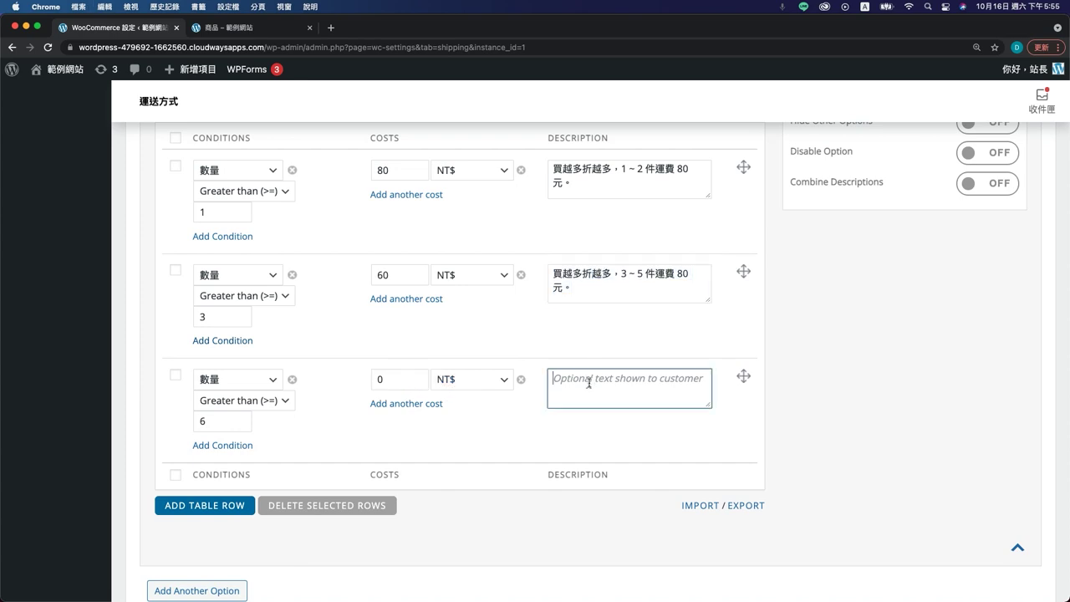
key("super+v")
left_click_drag(619, 378, 695, 432)
type("6 件以上免運費。")
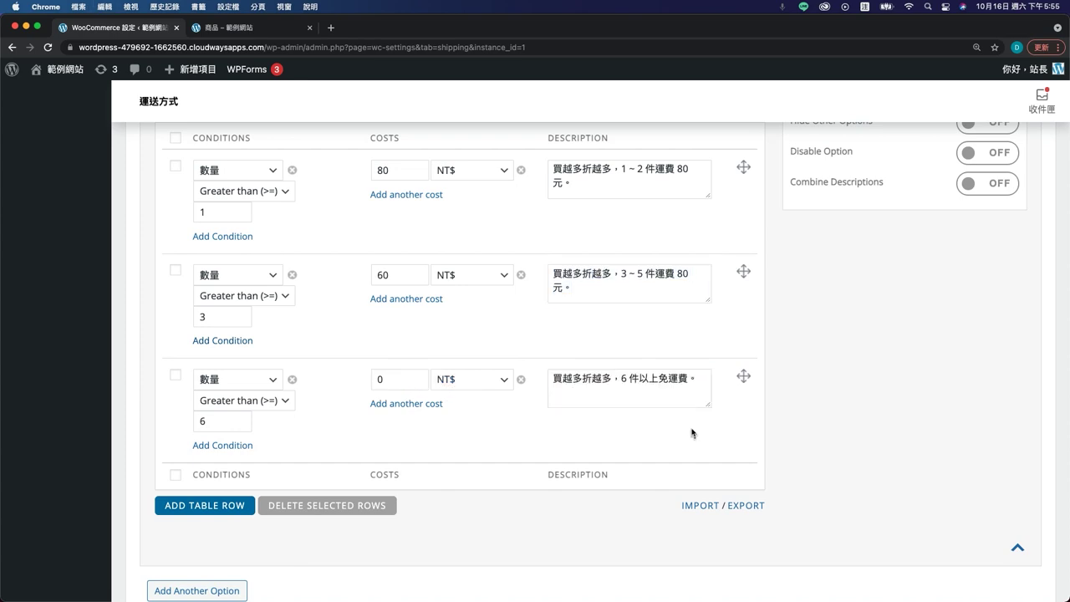
- Save the Table Rate settings with the three quantity-based rate rows
scroll(552, 449, "up", 1)
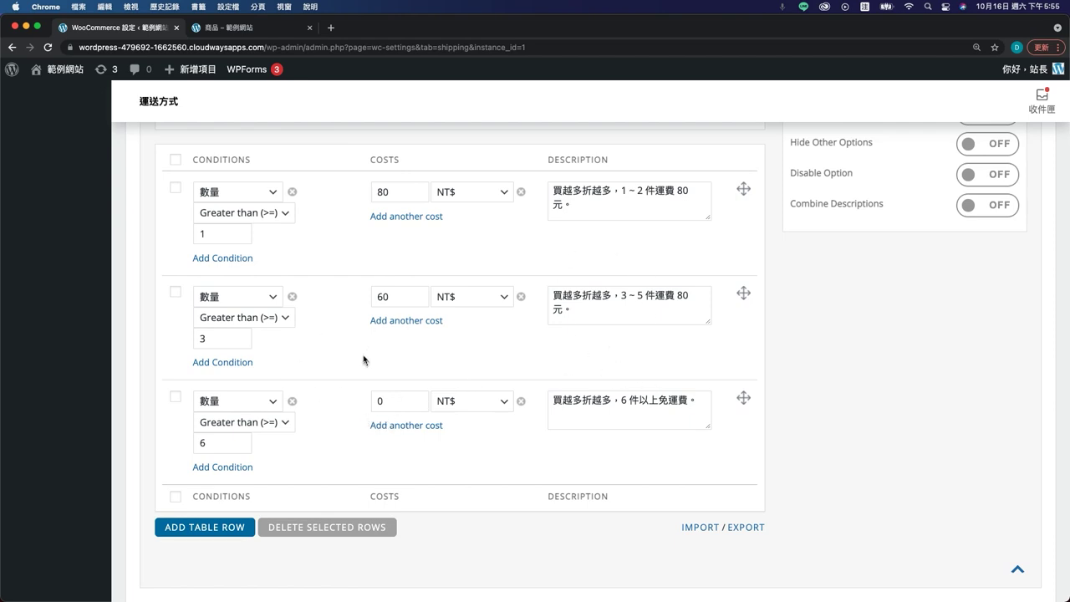
scroll(364, 360, "down", 5)
left_click(142, 541)
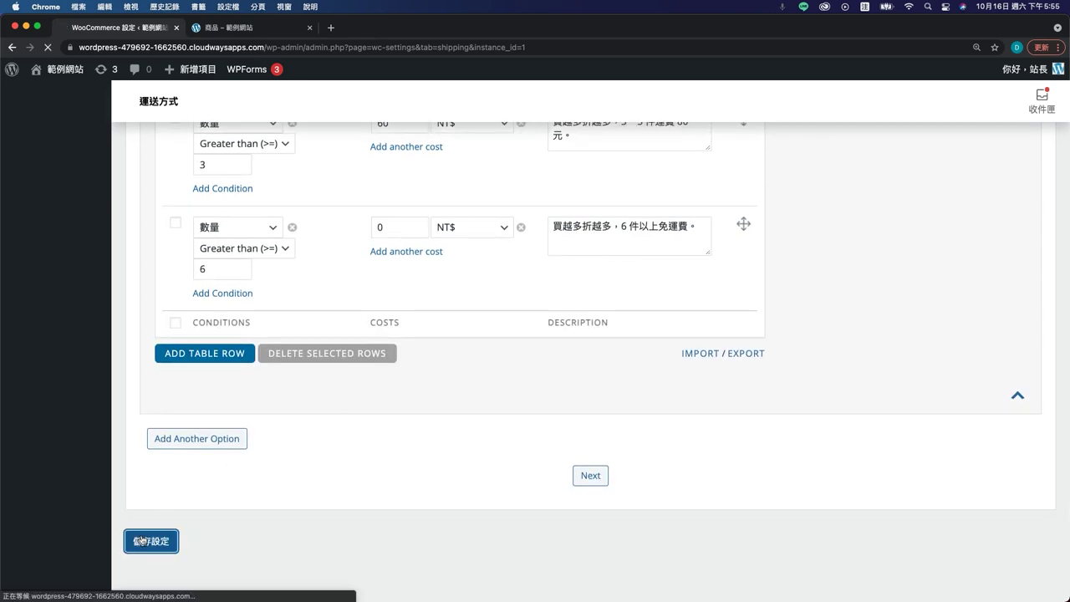
- Add 室內花 to the cart from the shop page and open the cart
left_click(241, 27)
scroll(316, 388, "down", 5)
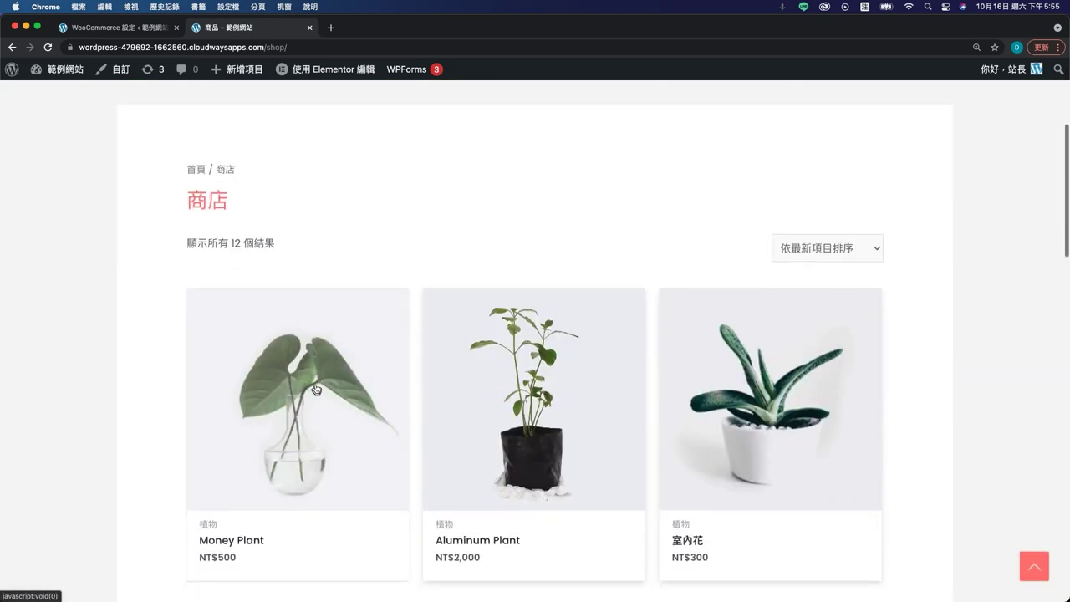
scroll(316, 388, "down", 10)
scroll(314, 387, "up", 4)
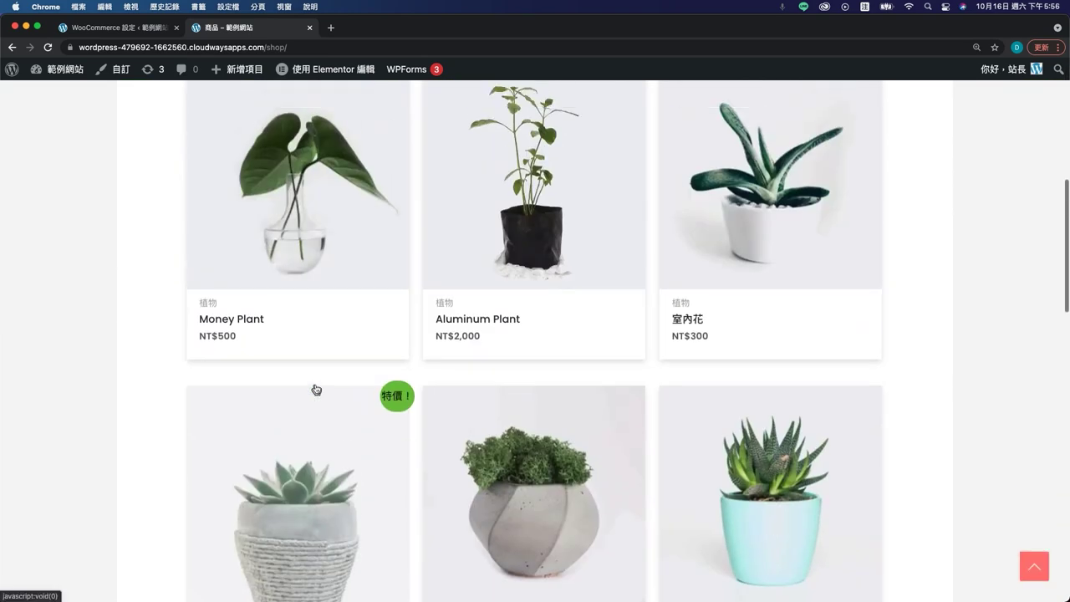
left_click(742, 276)
left_click(684, 459)
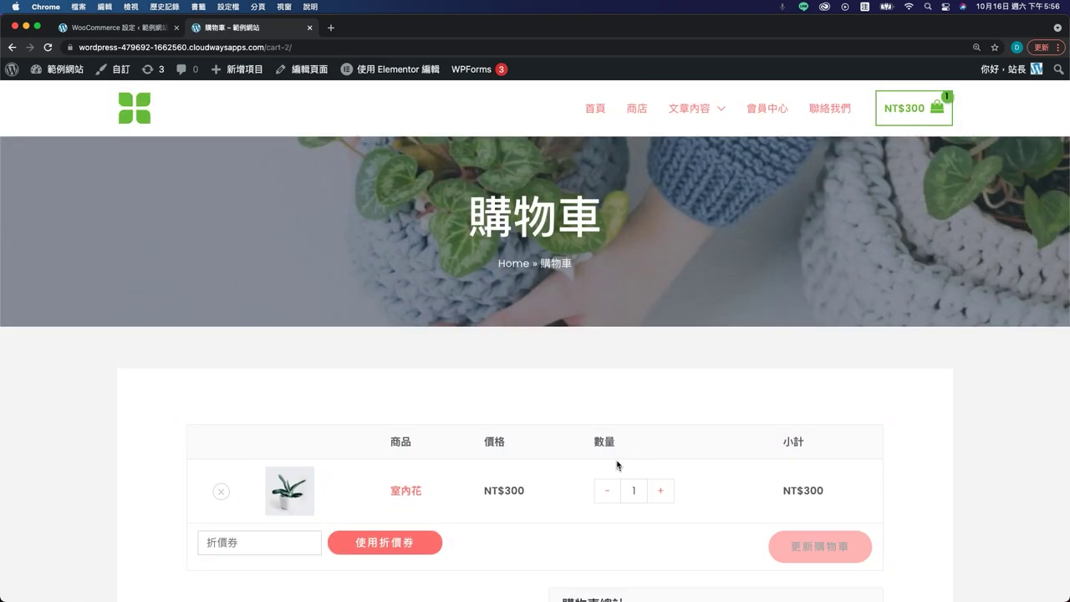
- Check the shipping charge for one item, and update the cart with a 室內花 quantity of 3
scroll(584, 323, "down", 3)
scroll(585, 309, "down", 2)
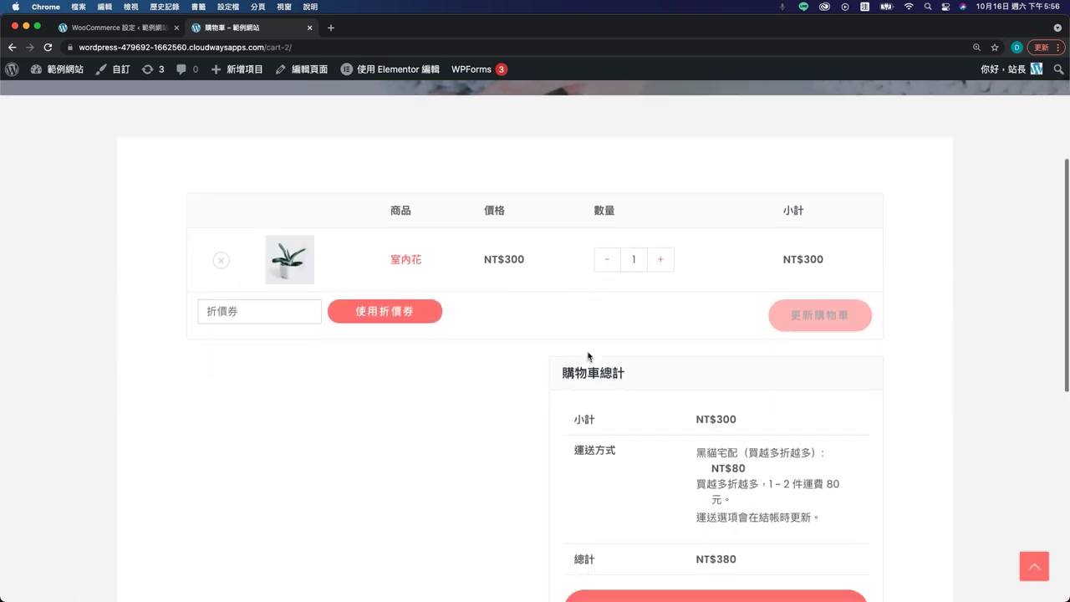
left_click_drag(712, 415, 778, 445)
left_click(695, 432)
left_click(541, 411)
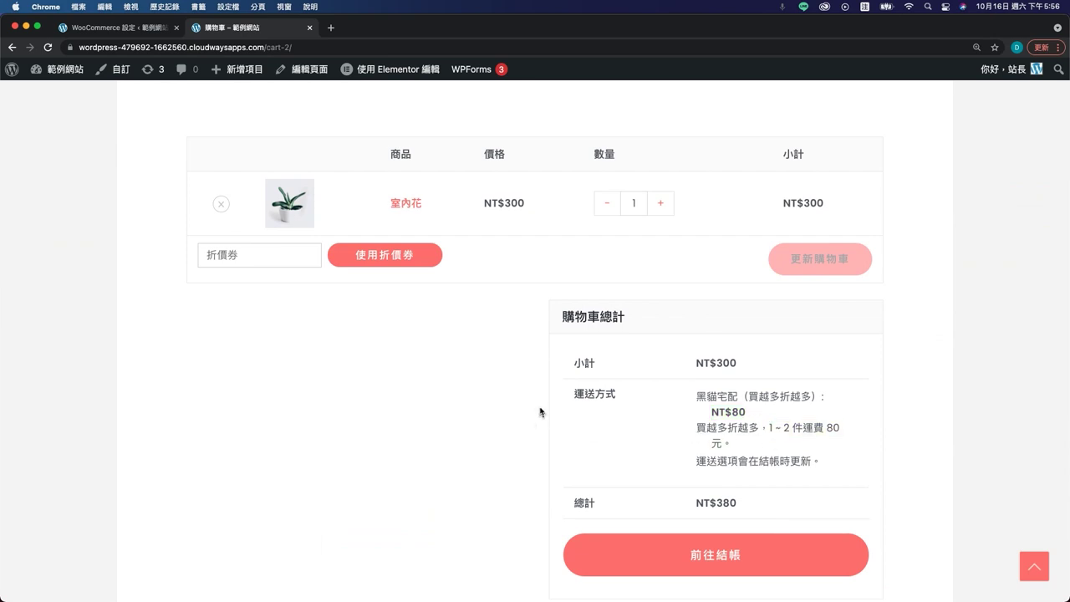
double_click(663, 209)
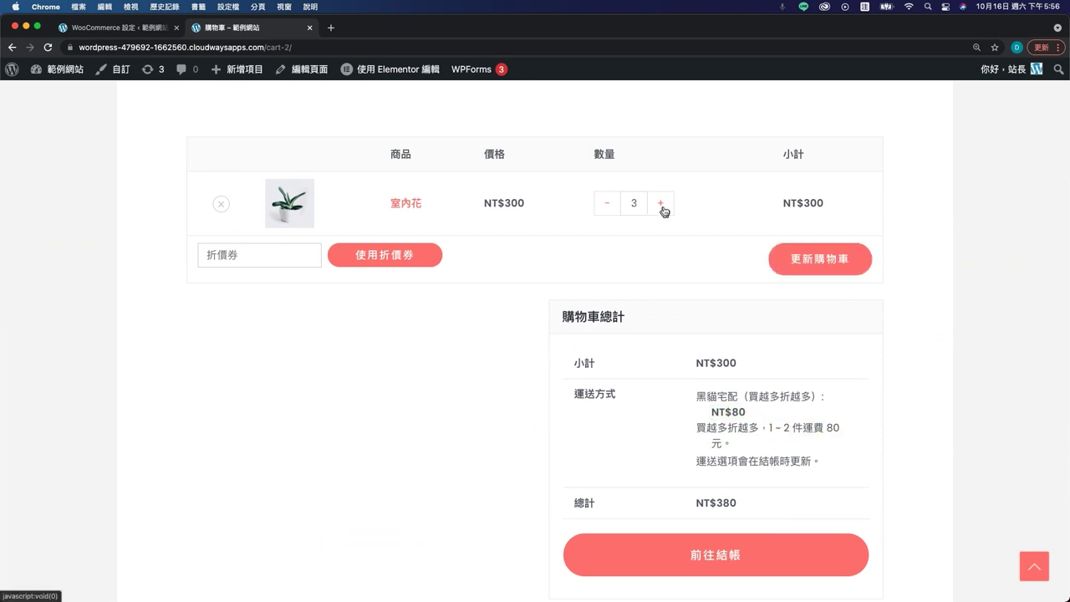
left_click(785, 269)
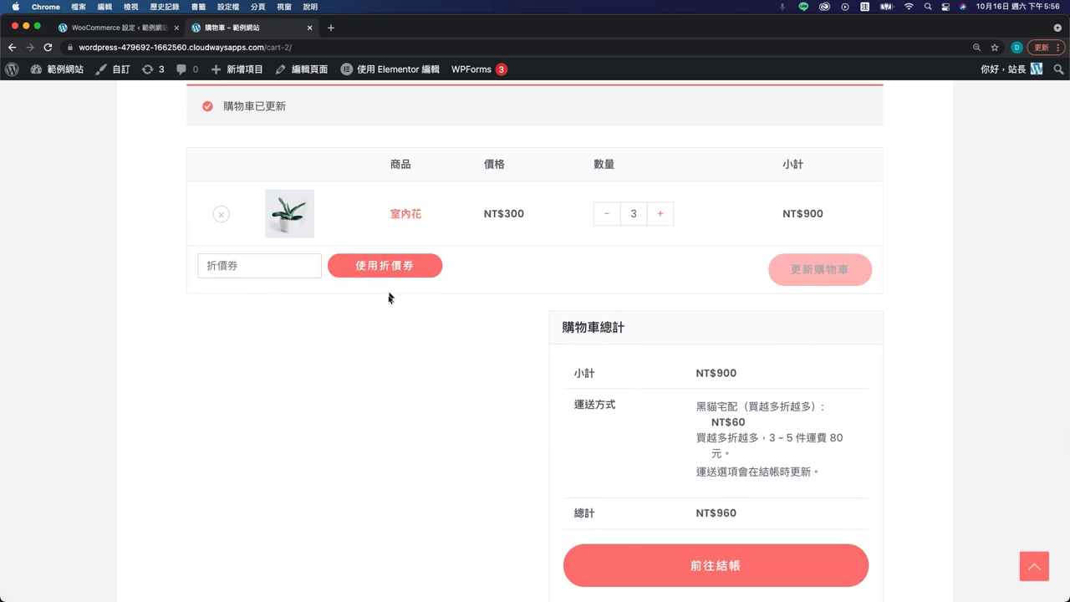
- Correct the second rate row's description to 買越多折越多，3 ~ 5 件運費 60 元。 and save the Table Rate settings
left_click(136, 30)
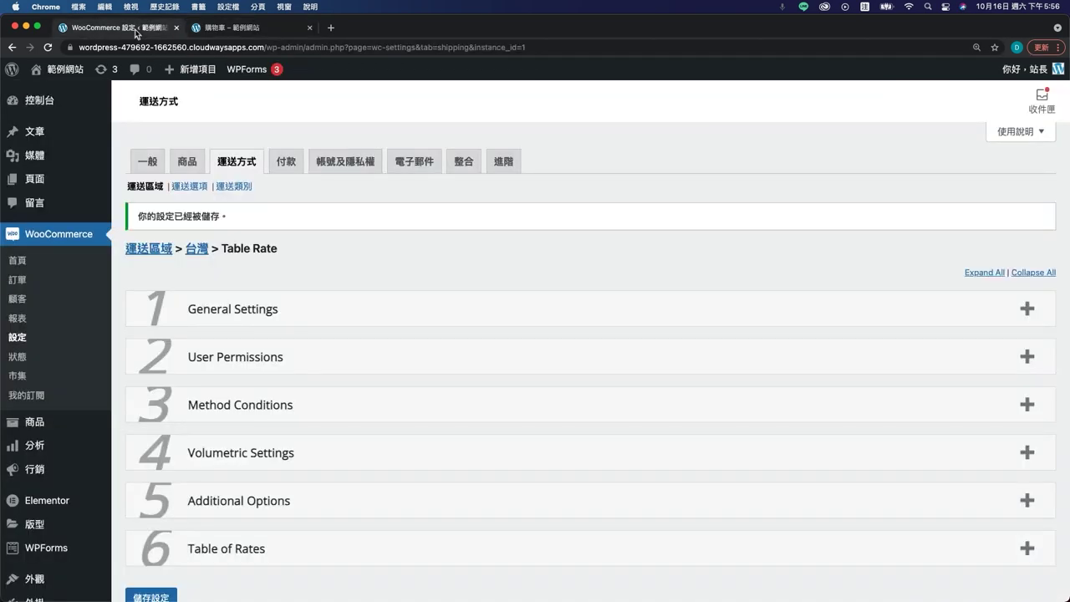
scroll(375, 433, "down", 3)
left_click(335, 454)
scroll(336, 454, "down", 15)
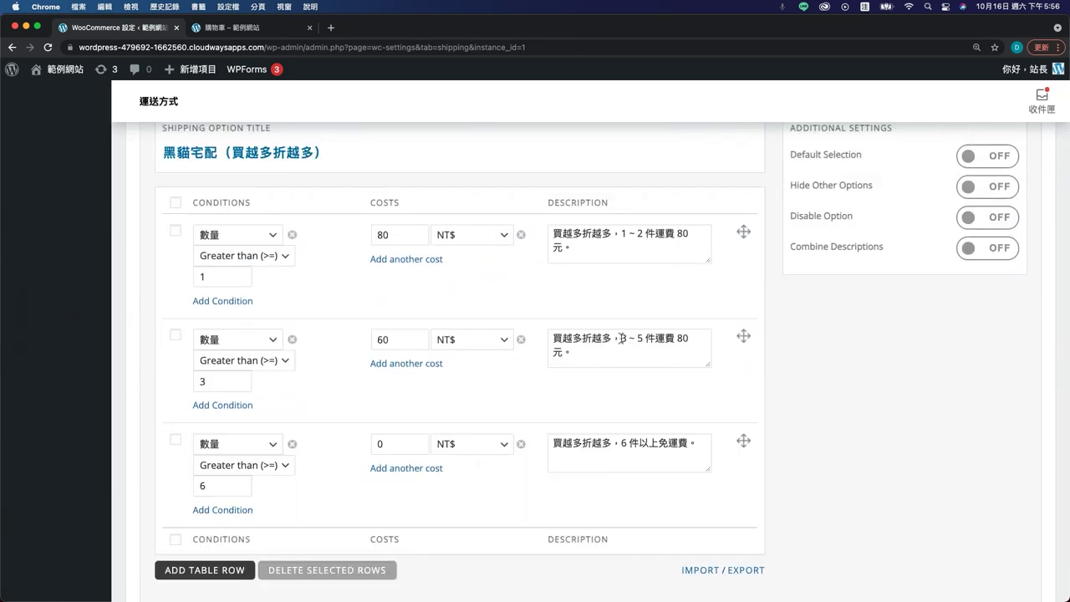
left_click(679, 341)
key("BackSpace")
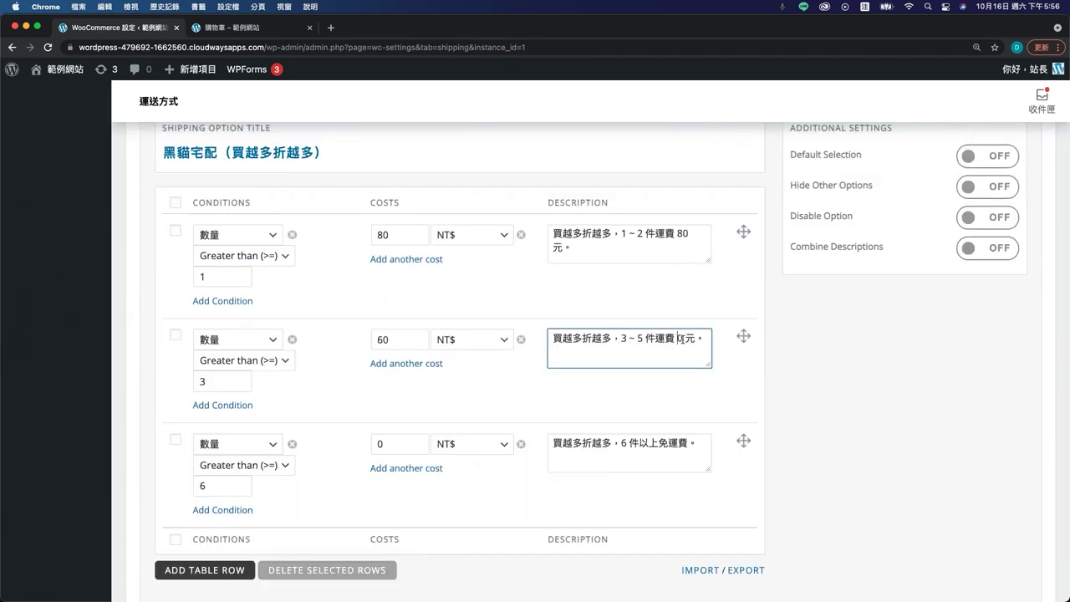
type("6")
scroll(419, 460, "down", 3)
left_click(163, 570)
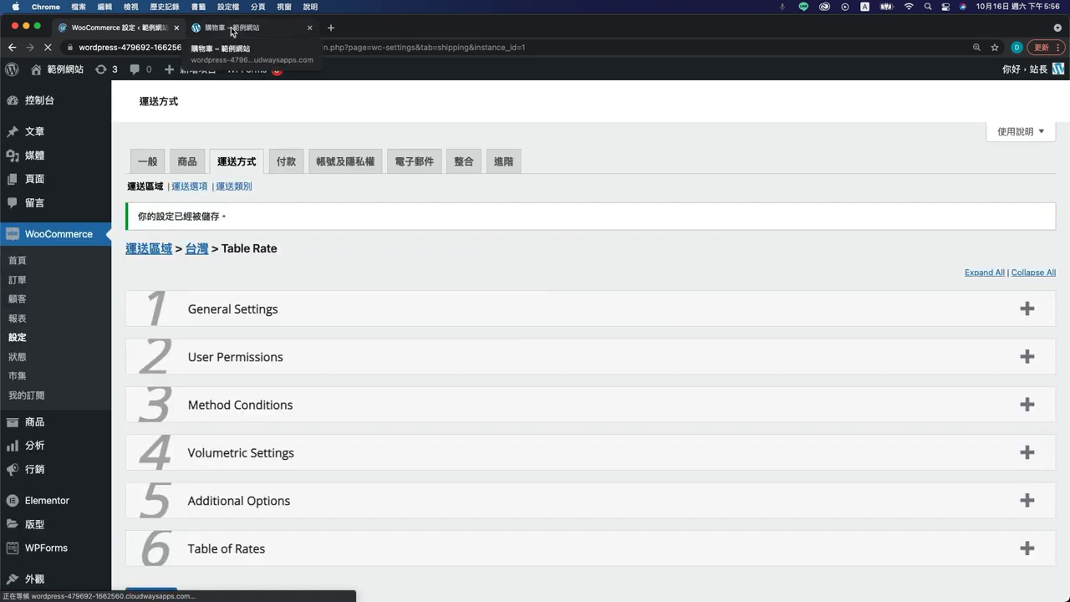
- Reload the cart and check the shipping description shown for three items
left_click(233, 30)
key("super+r")
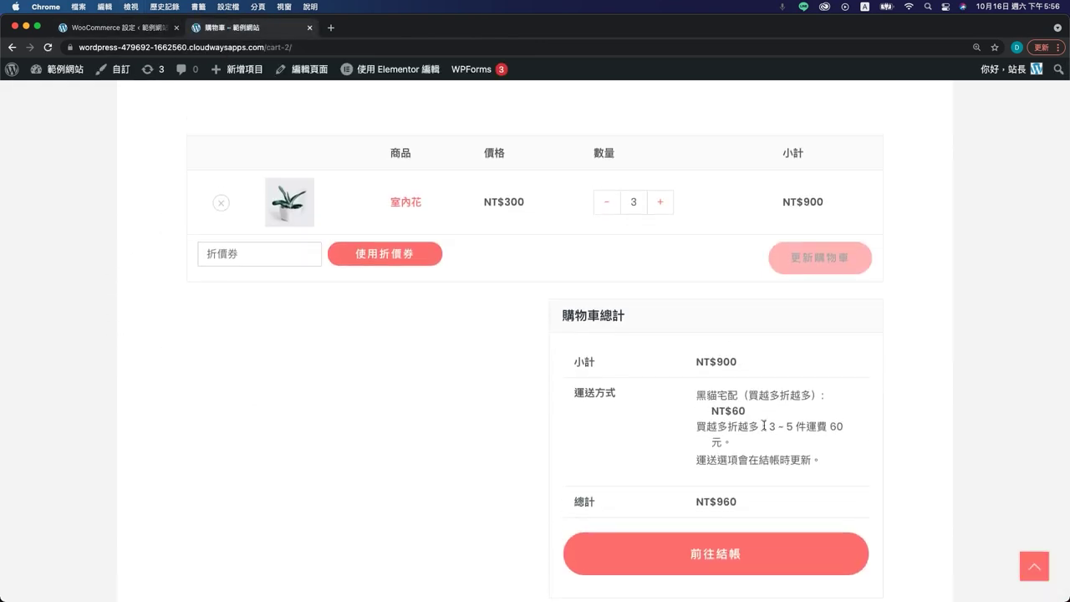
left_click_drag(768, 426, 847, 440)
left_click(493, 432)
- Update the cart with a 室內花 quantity of 6 and check the shipping method's charge and description
left_click(661, 203)
left_click(661, 203)
left_click(660, 203)
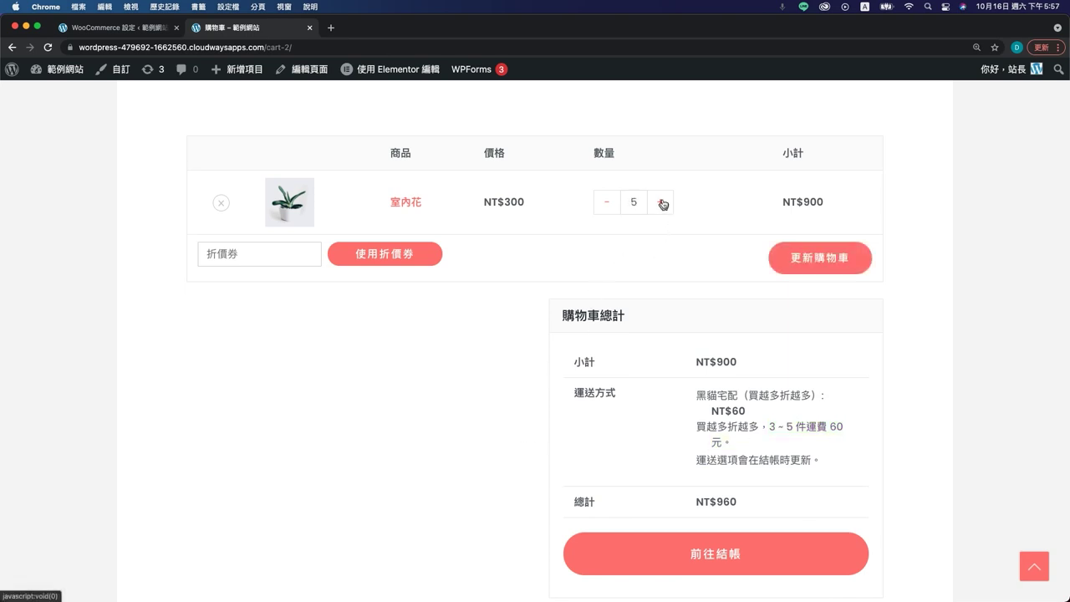
left_click(812, 258)
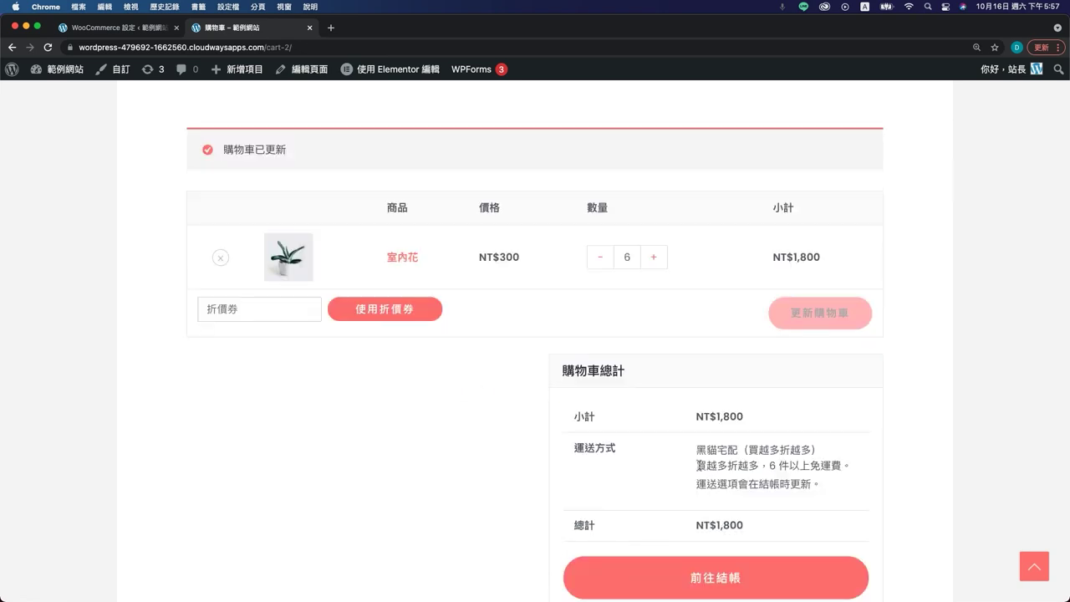
left_click_drag(699, 466, 849, 466)
left_click(588, 470)
scroll(658, 489, "down", 1)
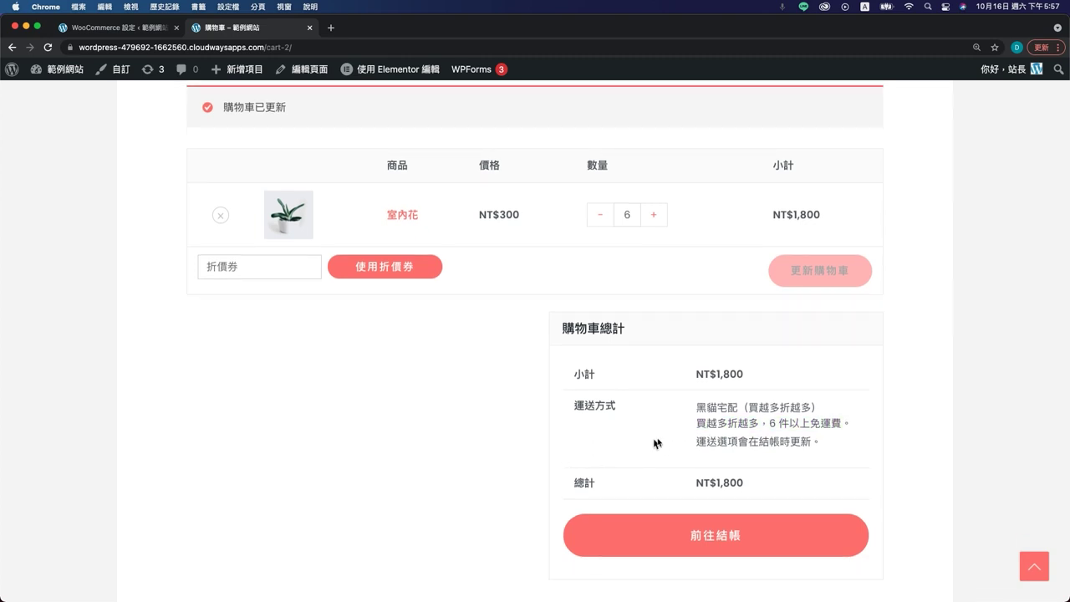
scroll(699, 424, "up", 1)
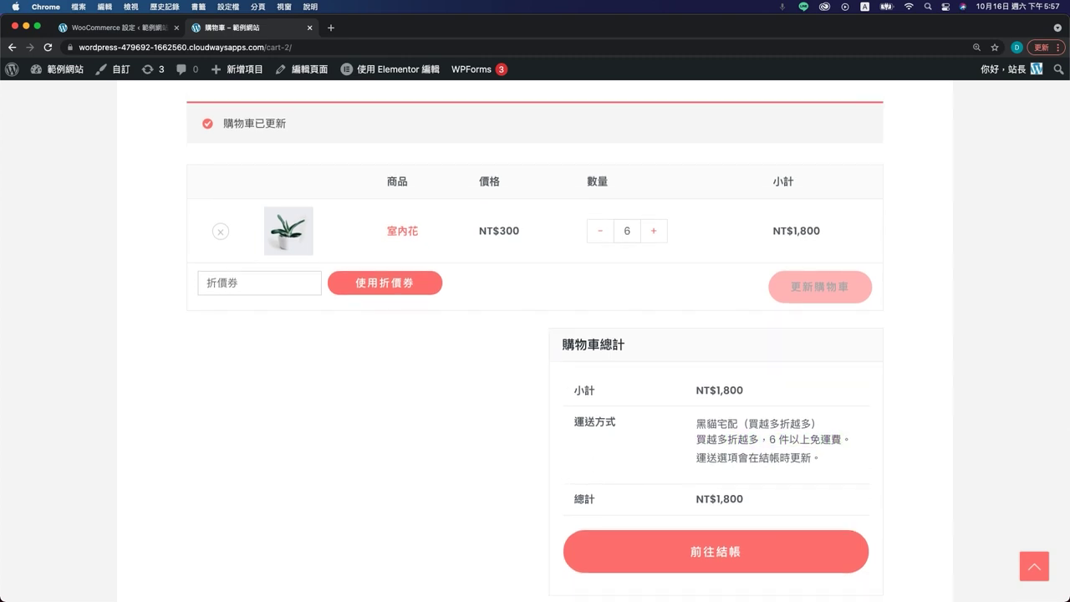